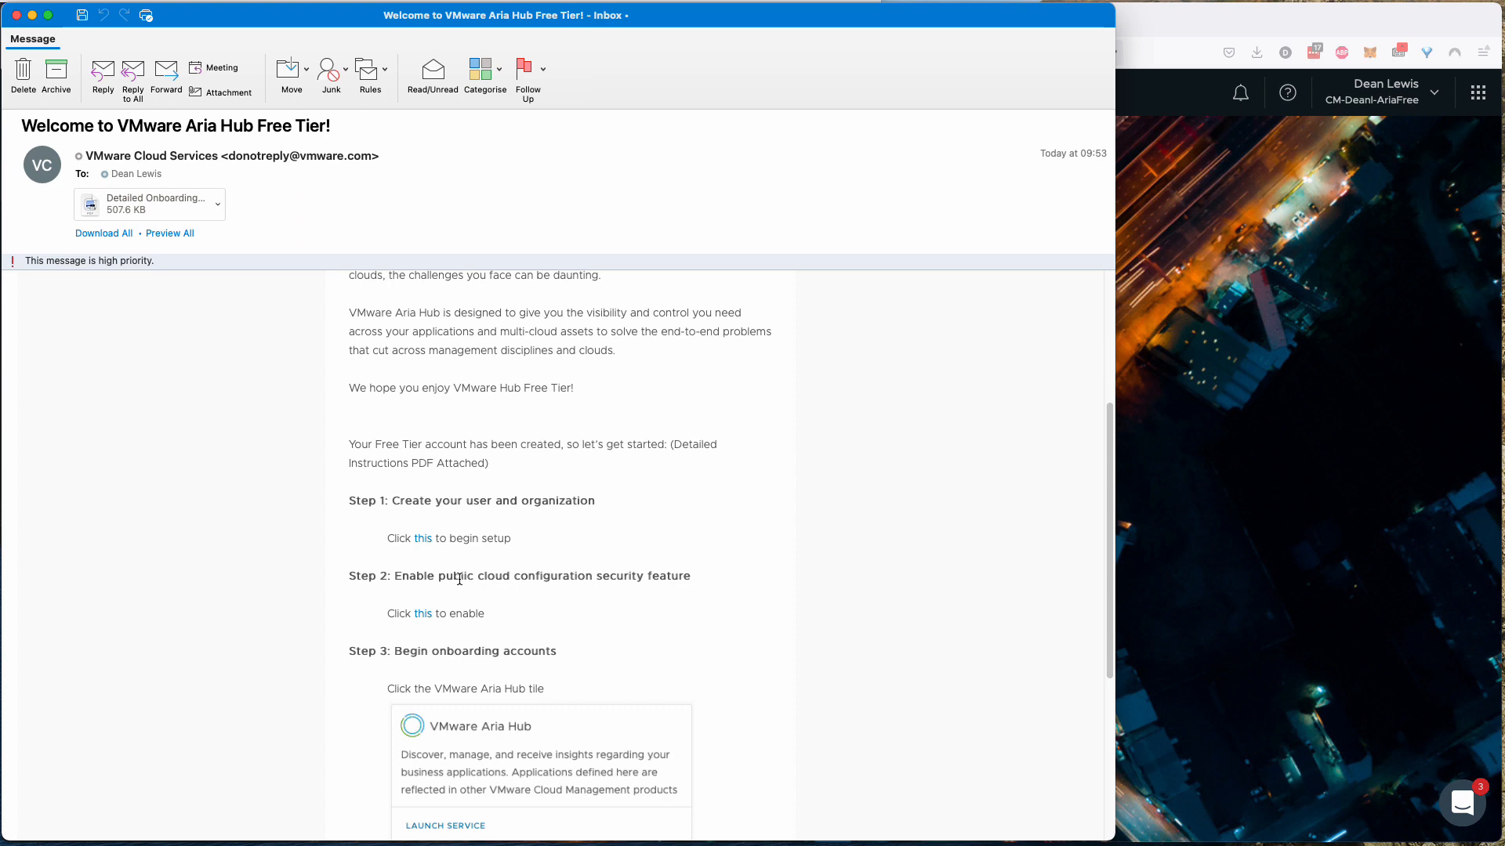
- Read the Aria Hub welcome email's setup steps and examine its attached Detailed Onboarding Instructions PDF
scroll(459, 579, down, 5)
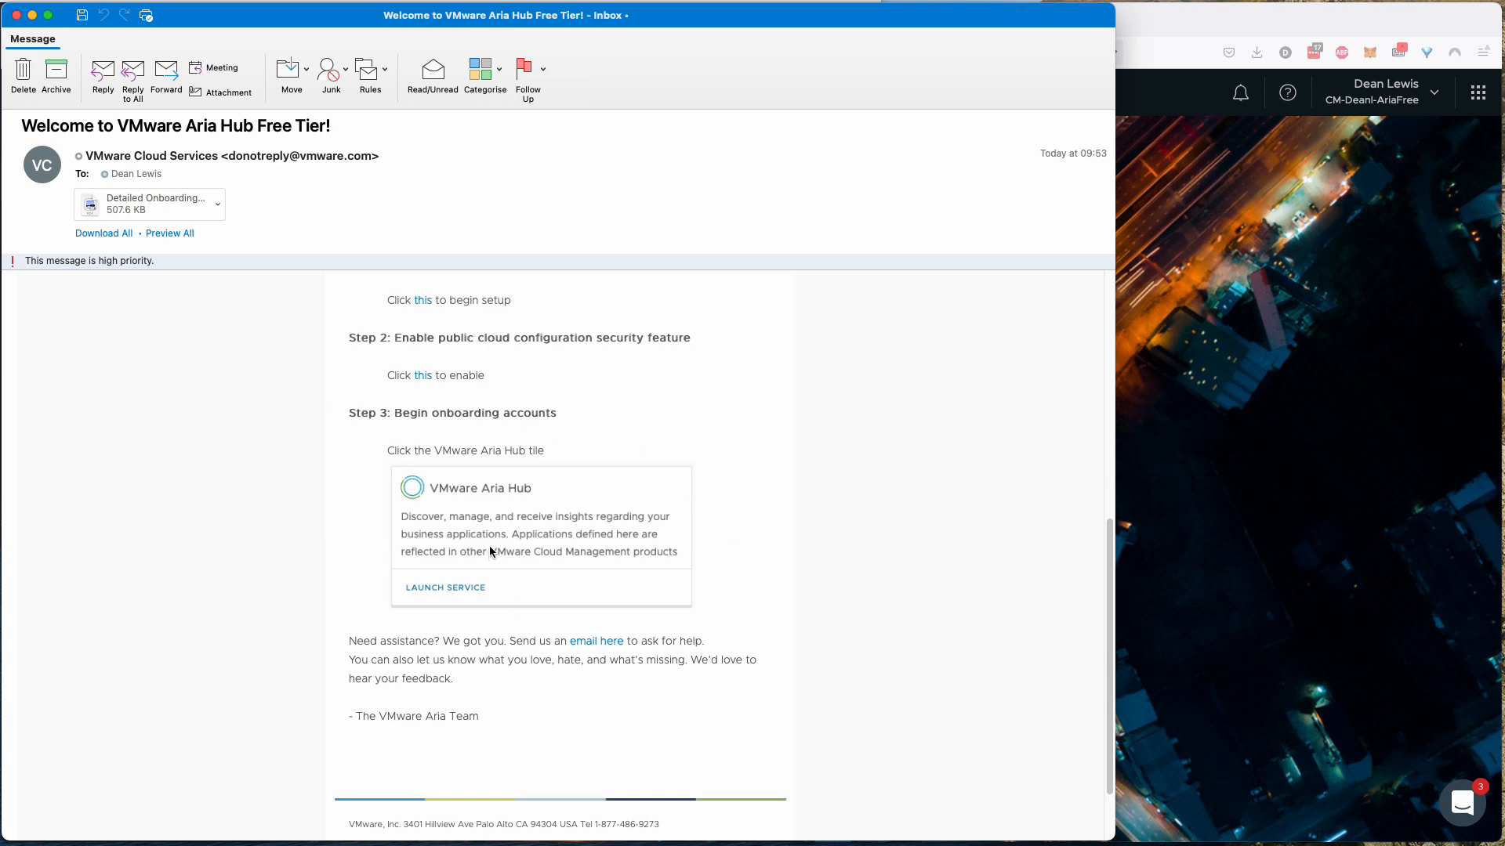
click(162, 207)
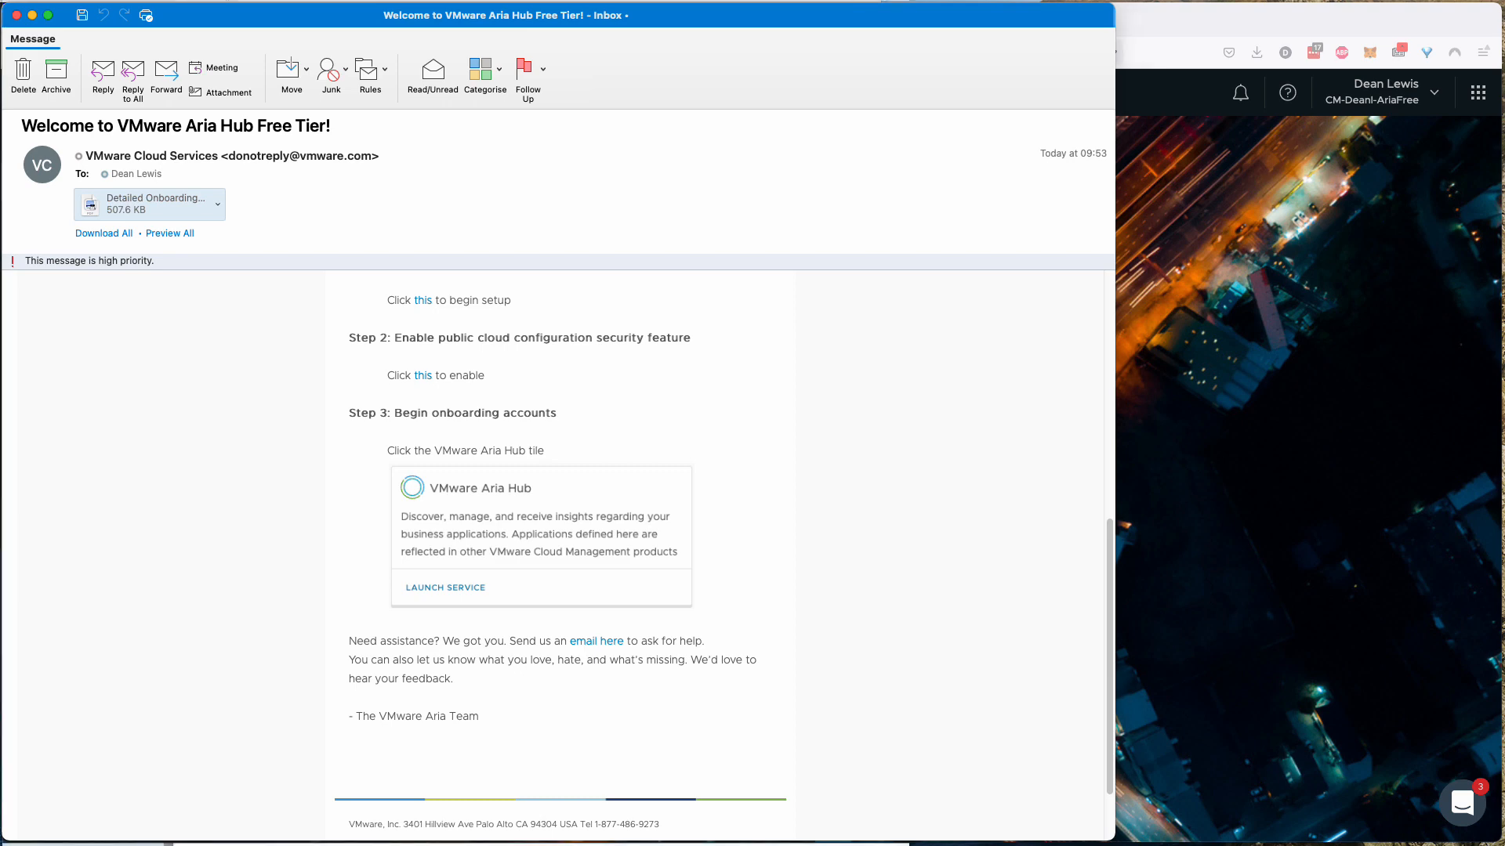
double_click(166, 205)
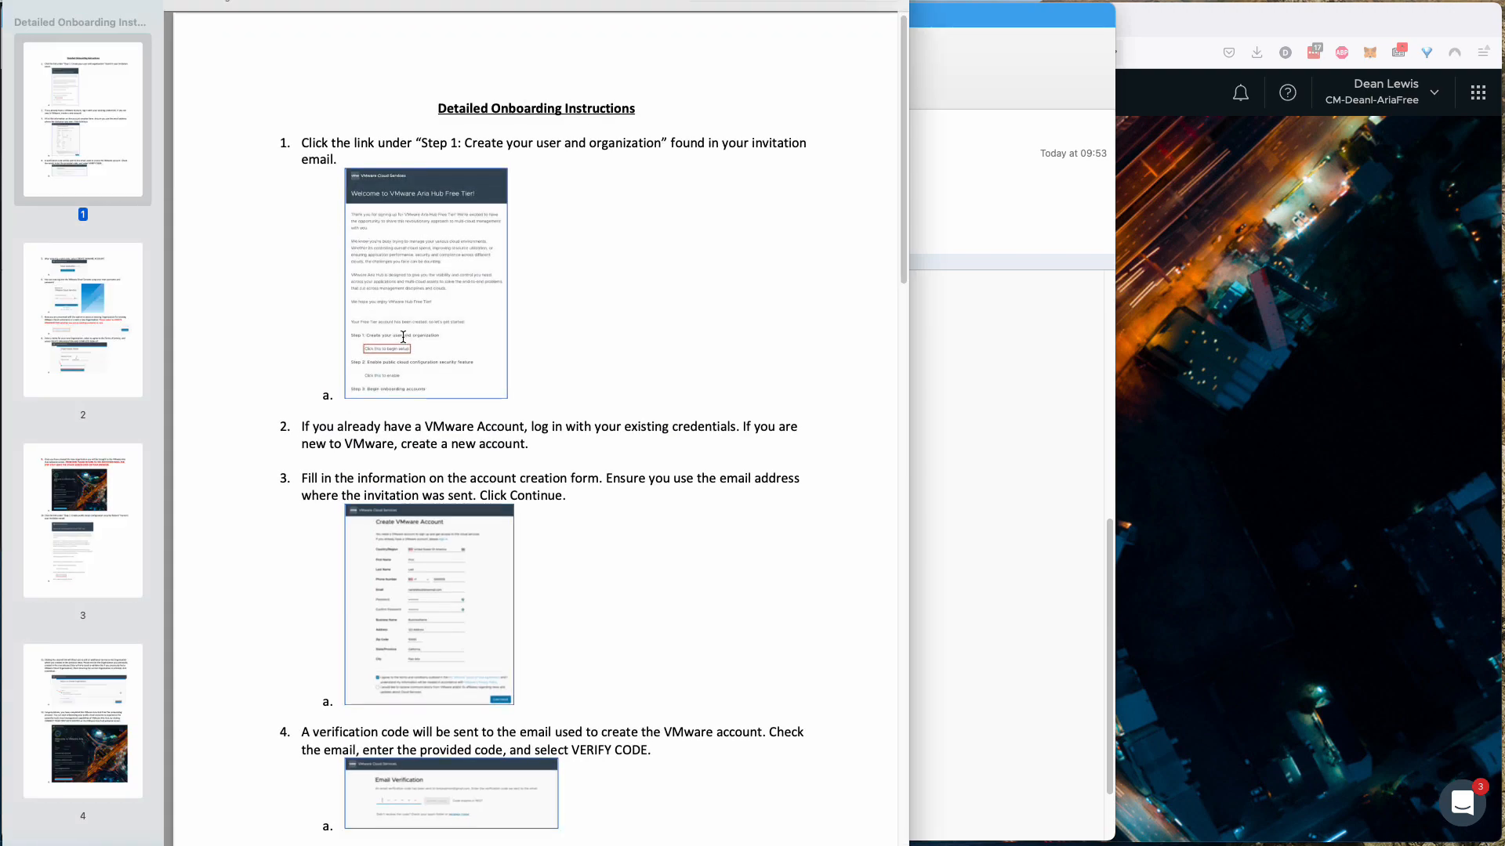
scroll(403, 337, down, 10)
scroll(403, 337, down, 20)
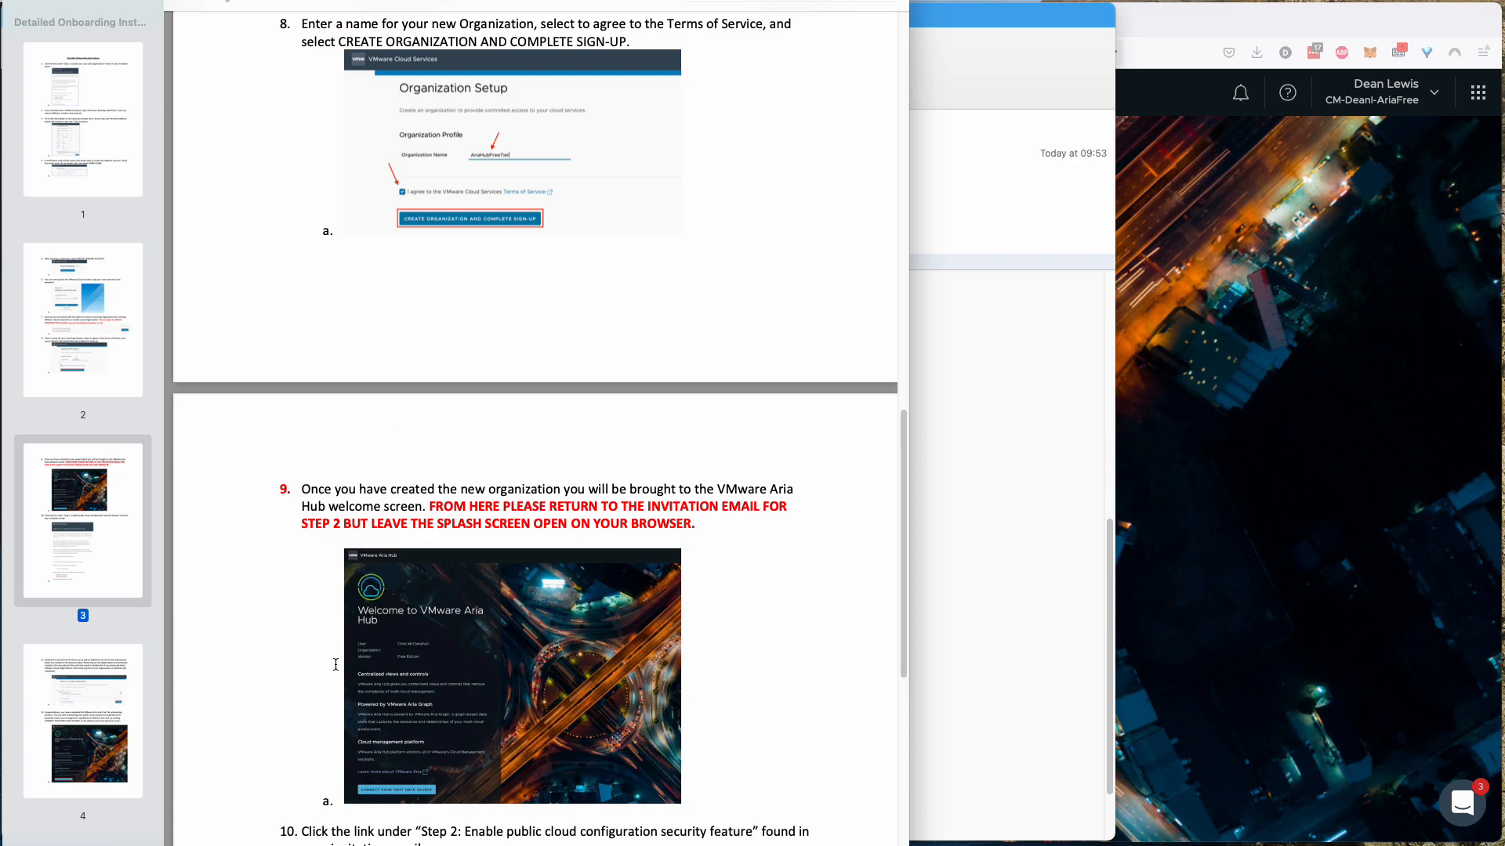
scroll(336, 664, down, 4)
- Switch to VMware Aria Hub in the browser and start connecting the first data source as Amazon Web Services
key(super+Tab)
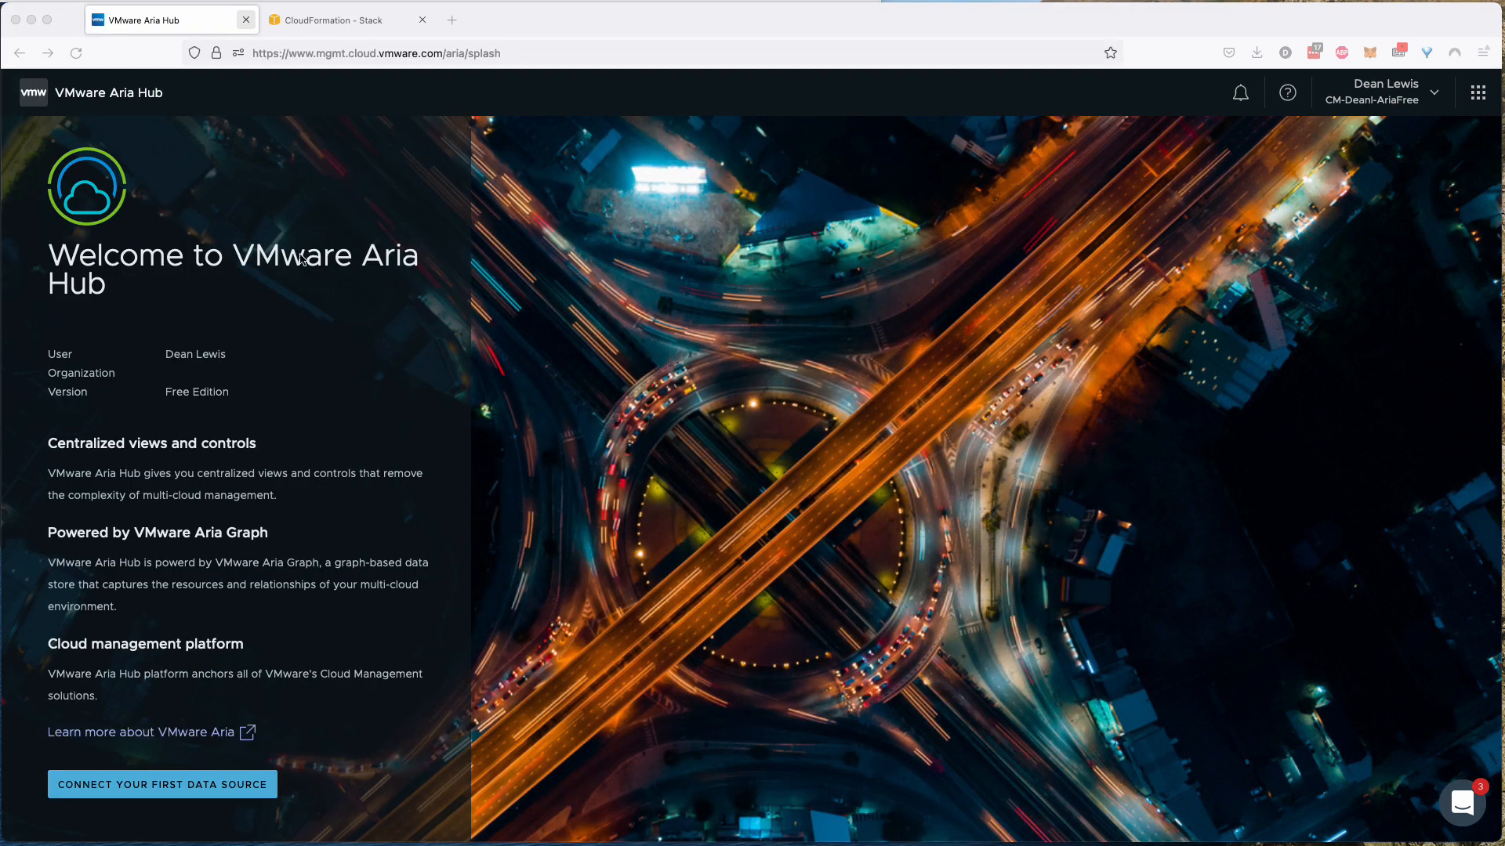
triple_click(169, 392)
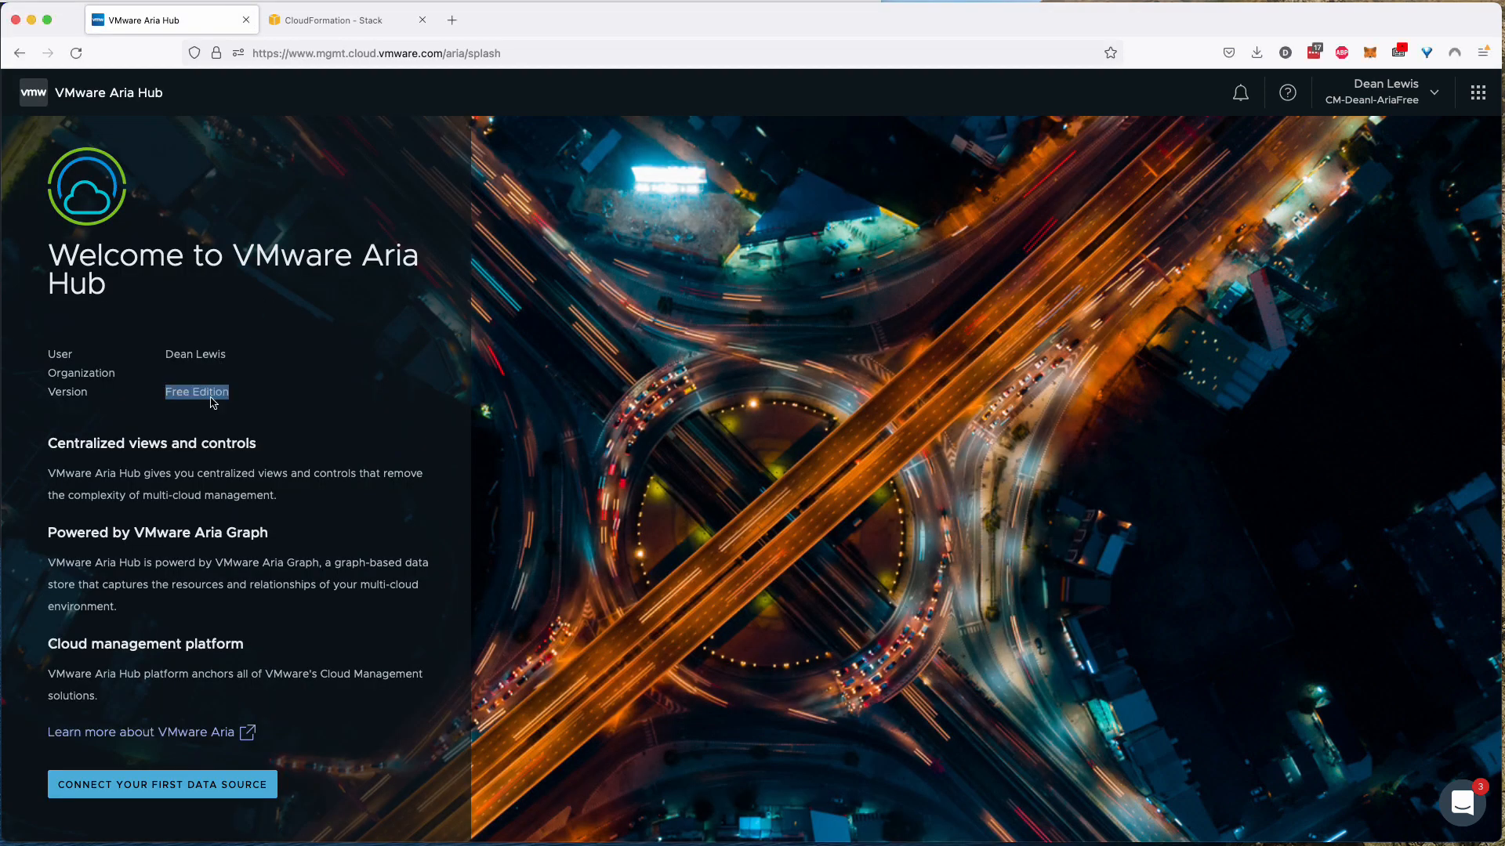
click(218, 395)
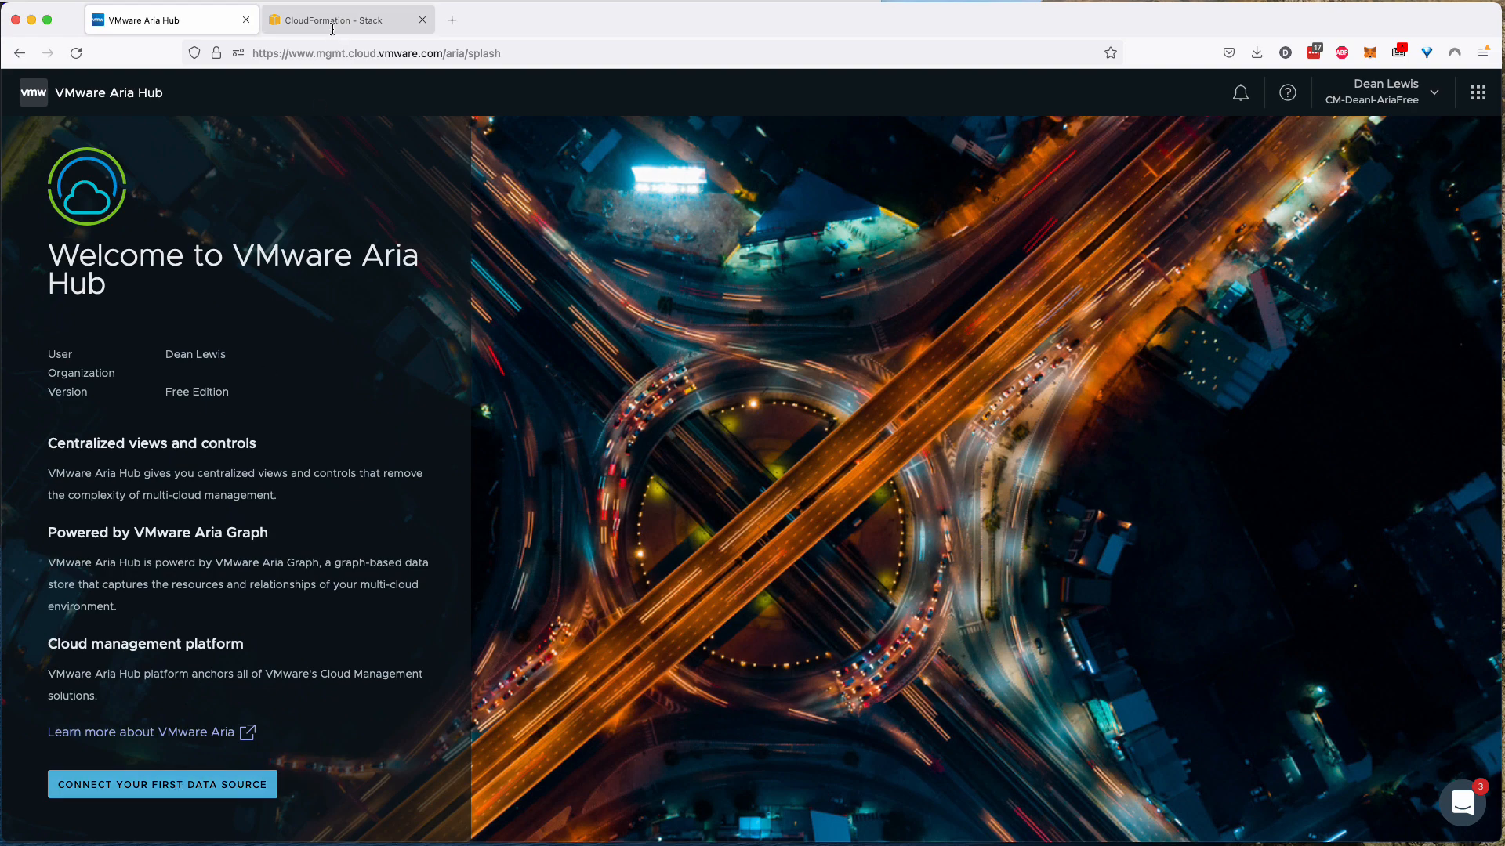
click(201, 787)
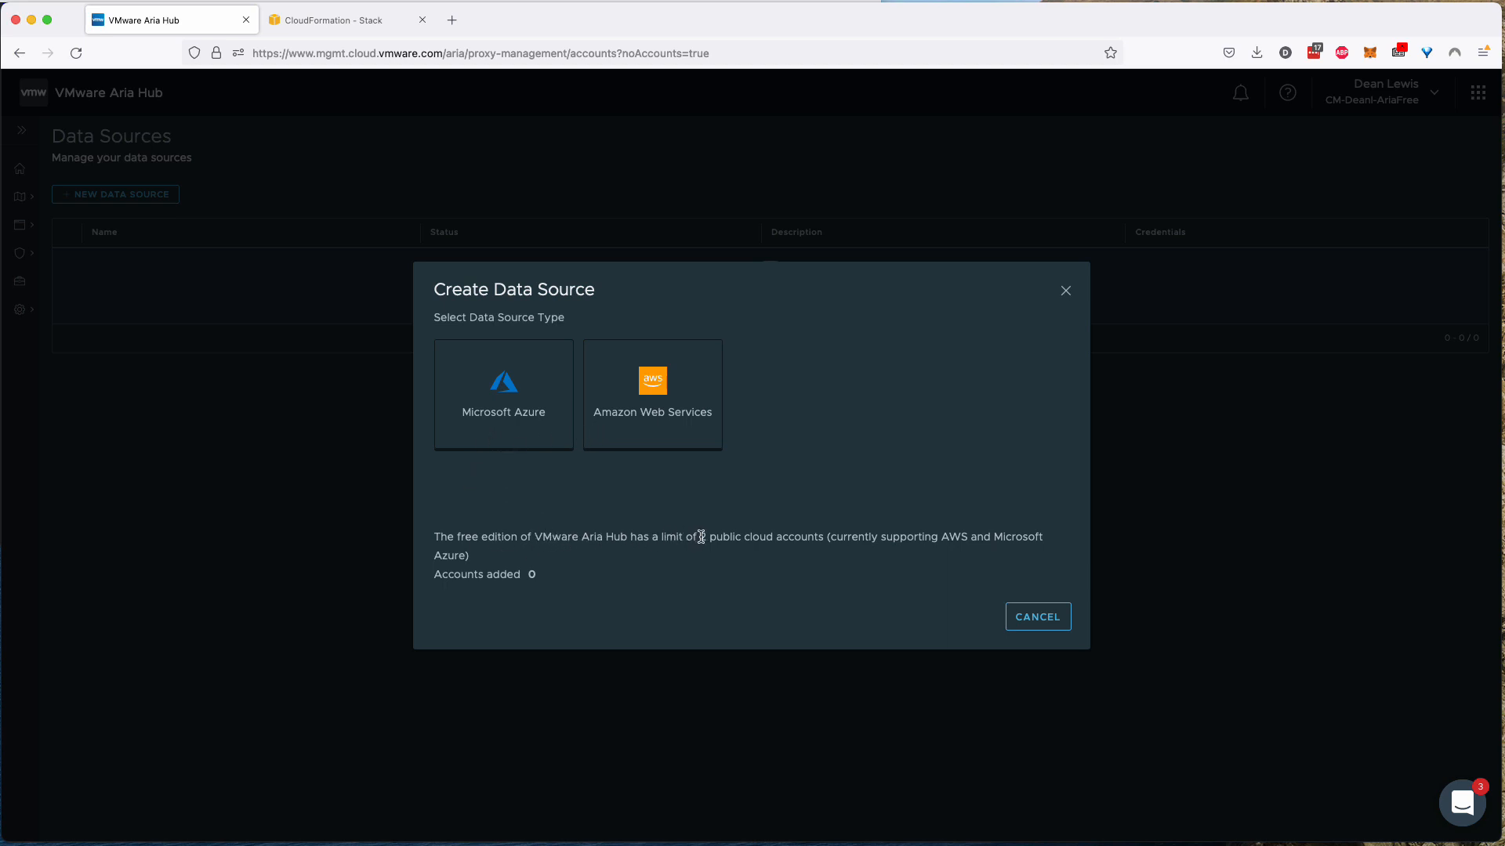
drag(699, 537, 816, 537)
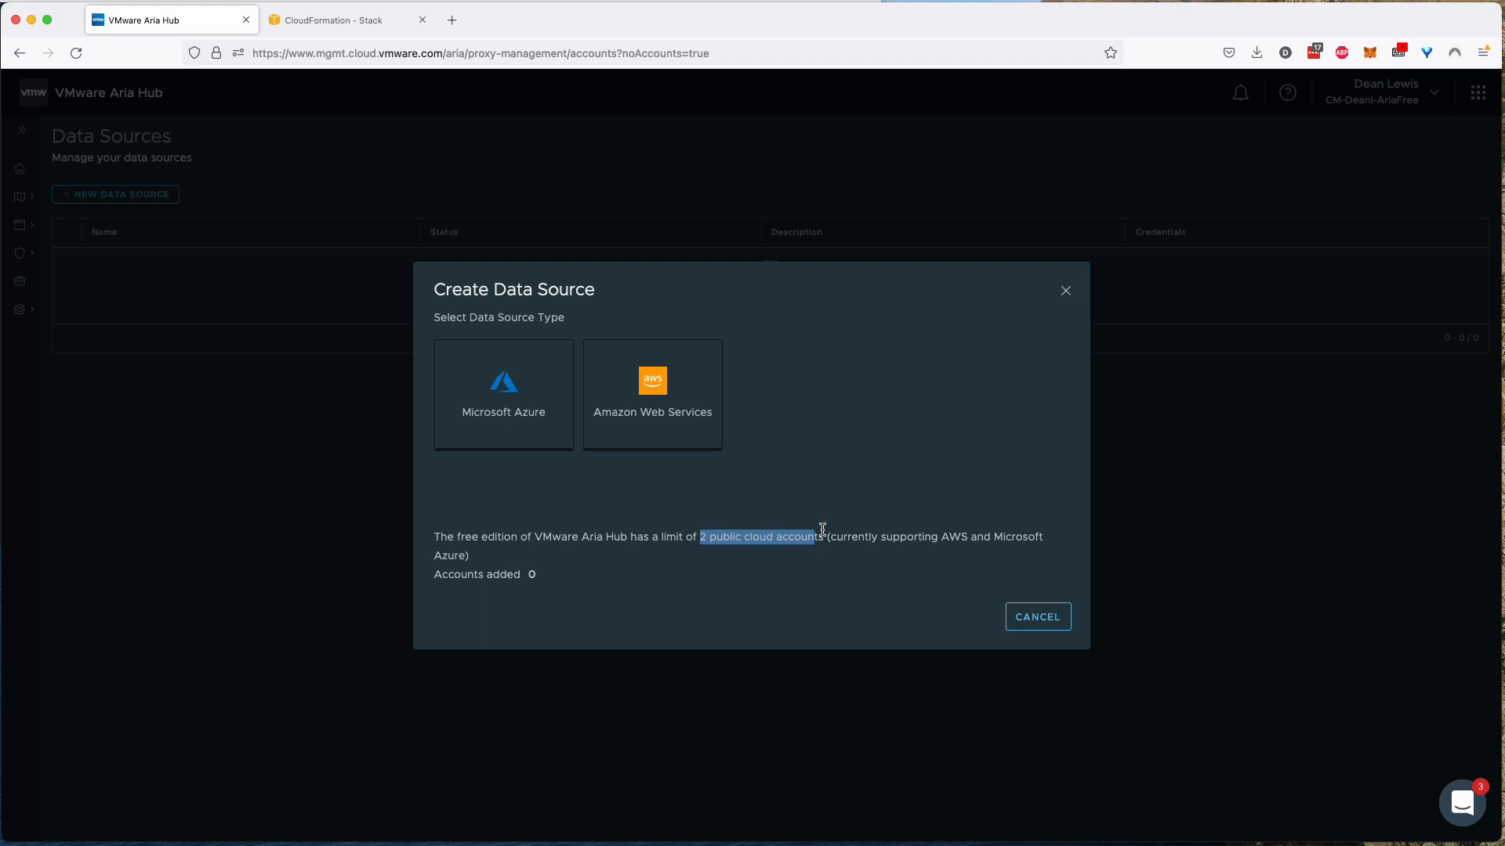
click(816, 525)
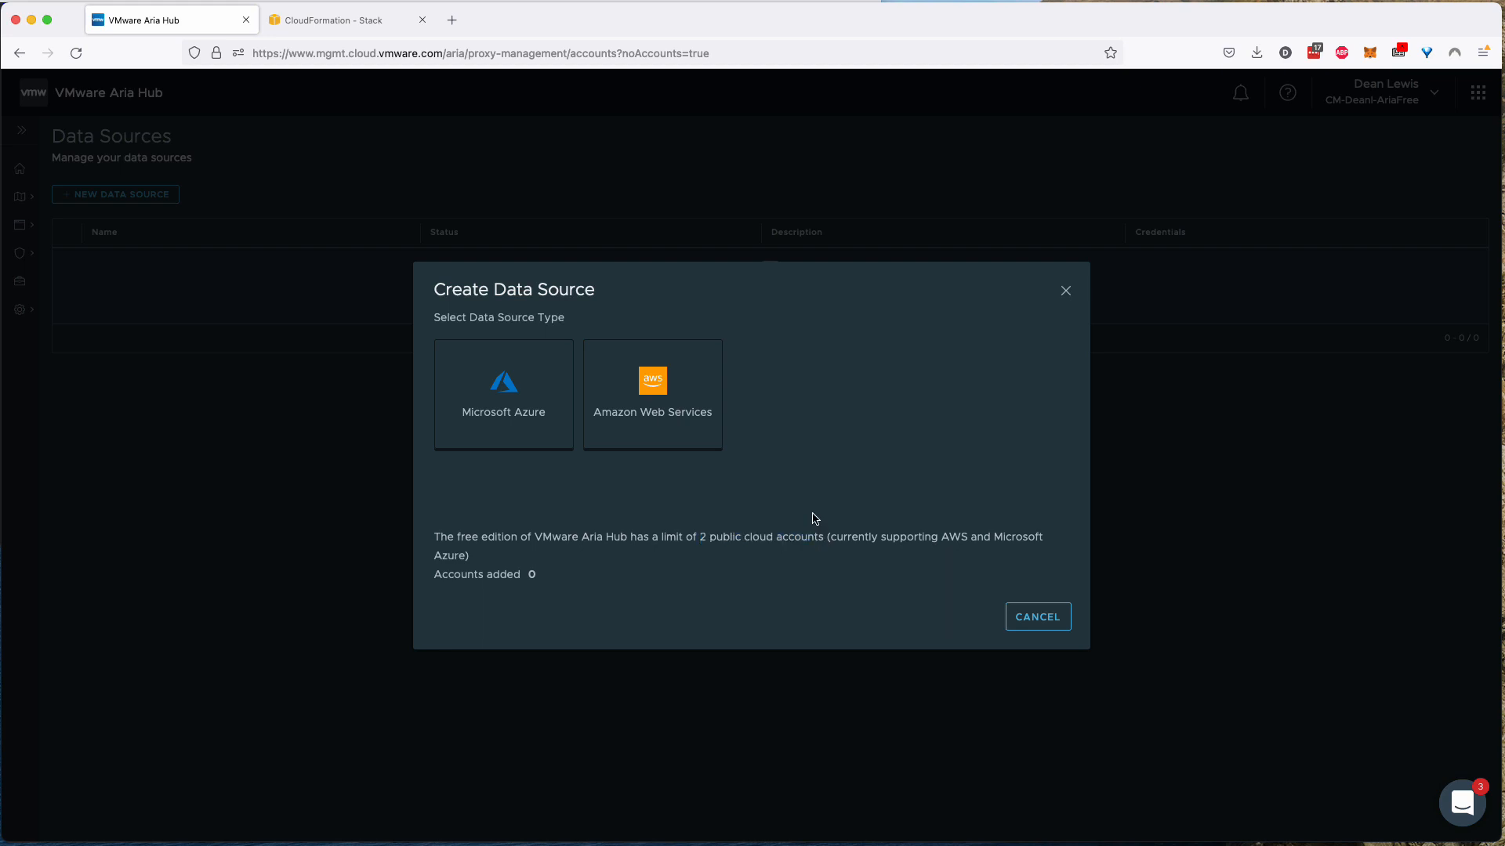
click(651, 411)
- Name the AWS data source veducate-aws, paste the AWS account ID, keep the Commercial account type, and continue to Connect Account
click(372, 375)
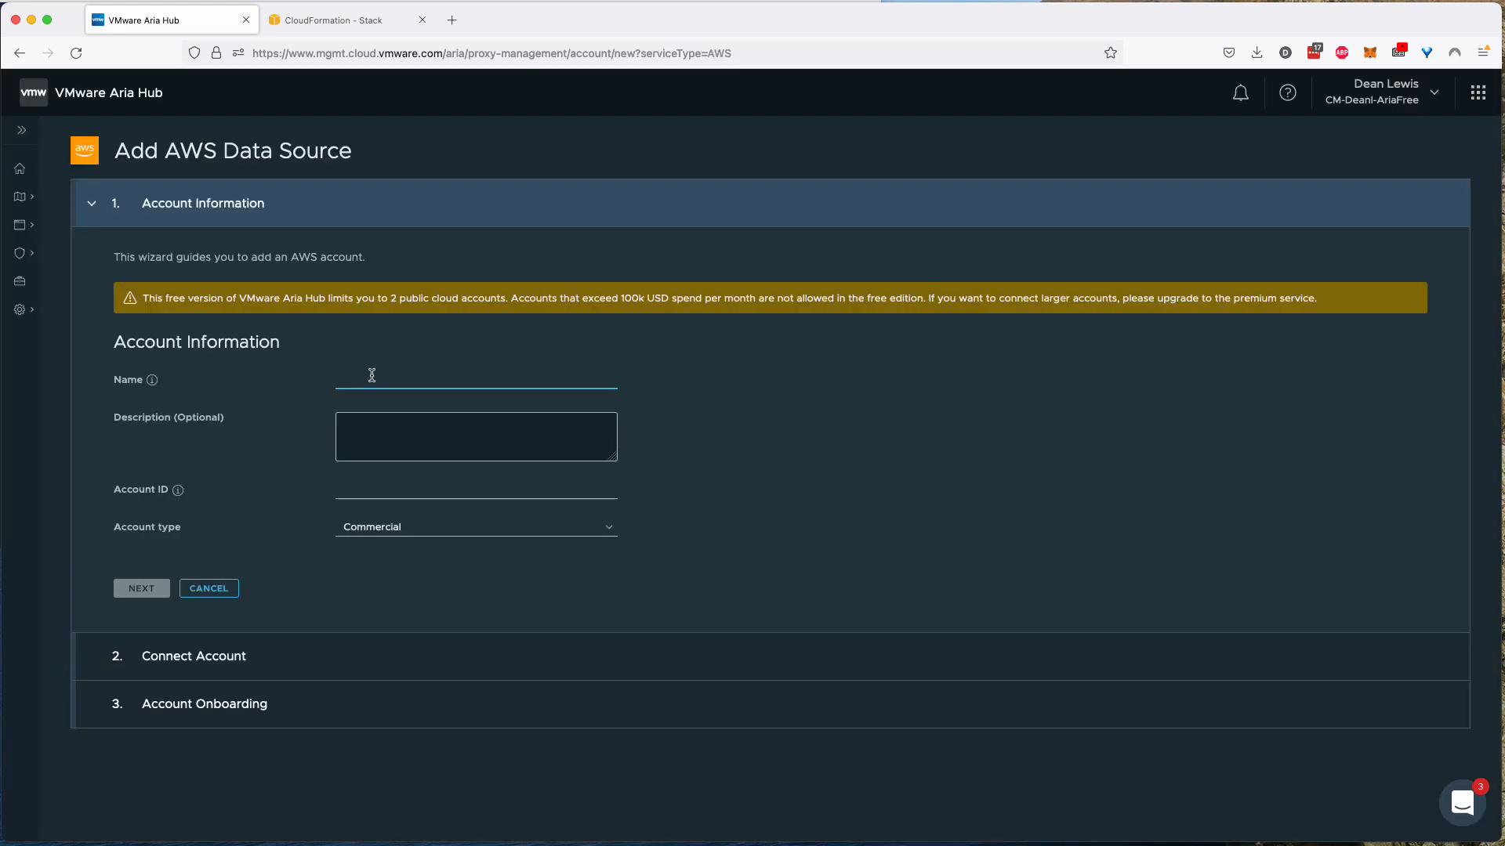
text(veducate-aws)
click(401, 494)
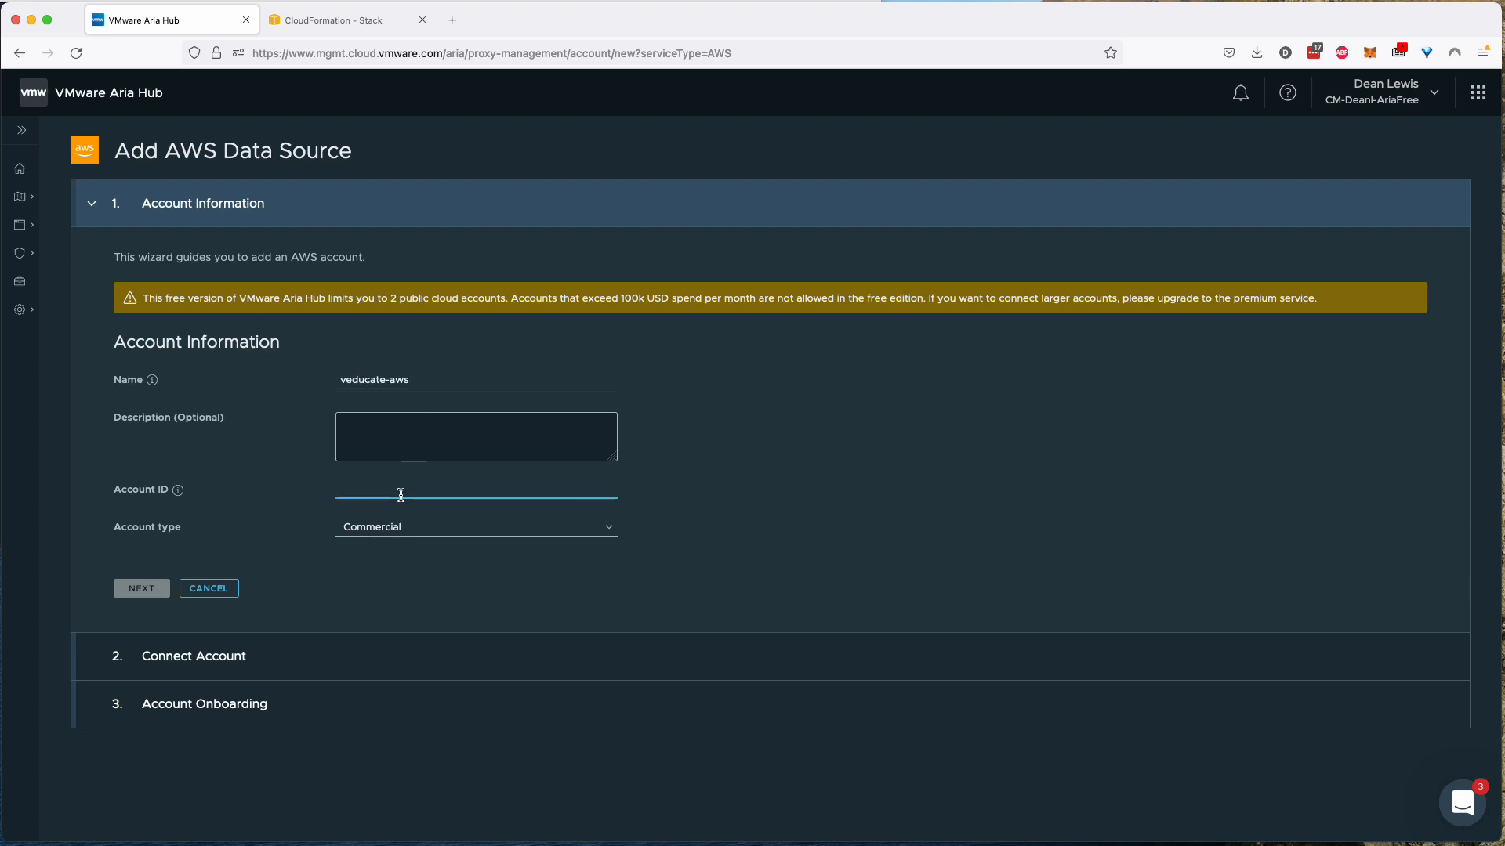
key(super+v)
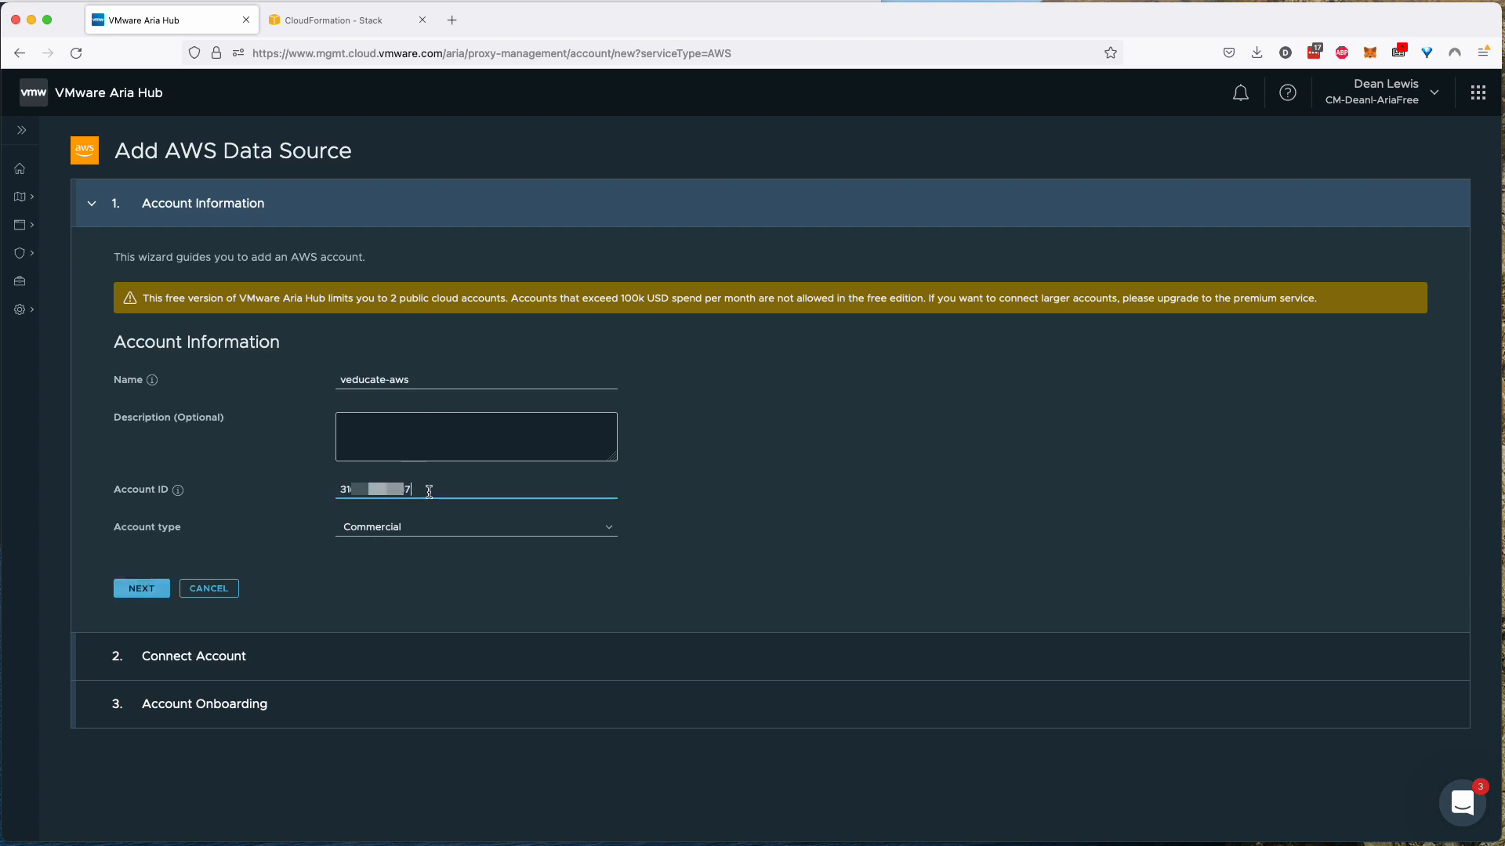
drag(429, 490, 321, 489)
click(419, 529)
click(386, 545)
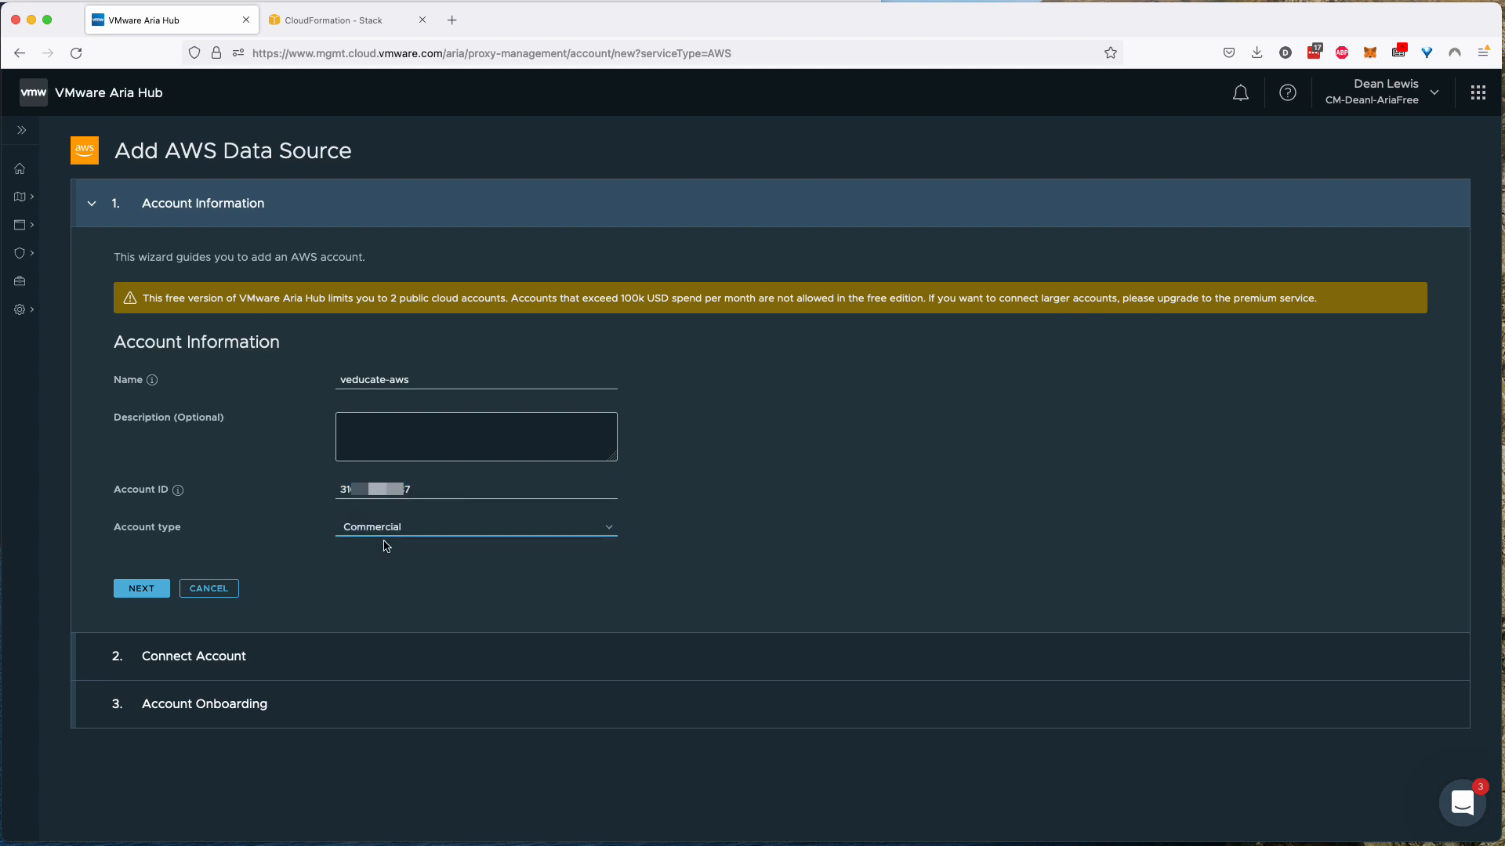
click(139, 594)
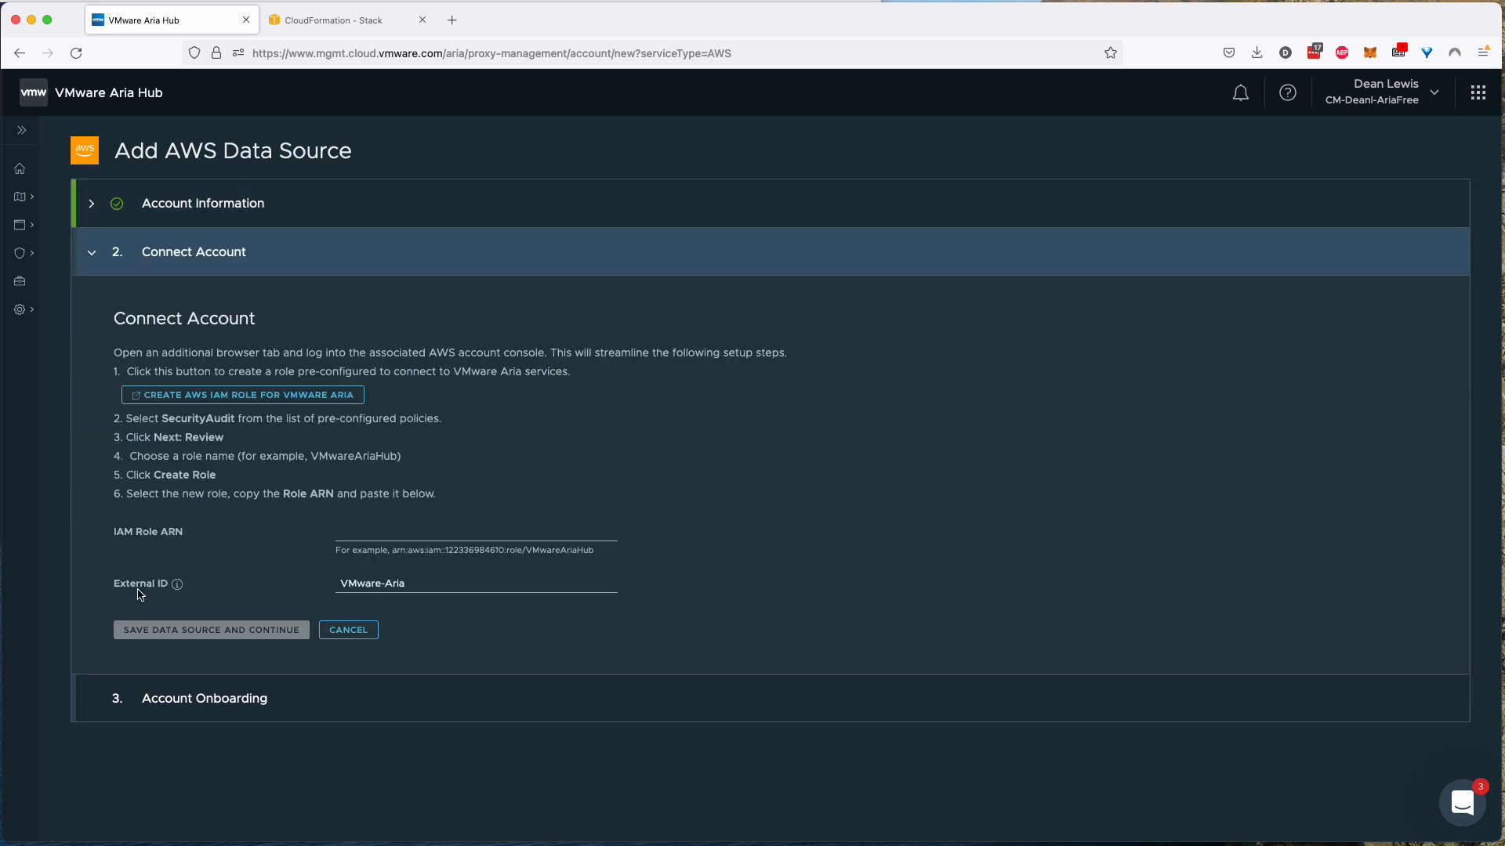
- Launch the pre-configured AWS IAM role creation for VMware Aria and check its external ID
click(265, 397)
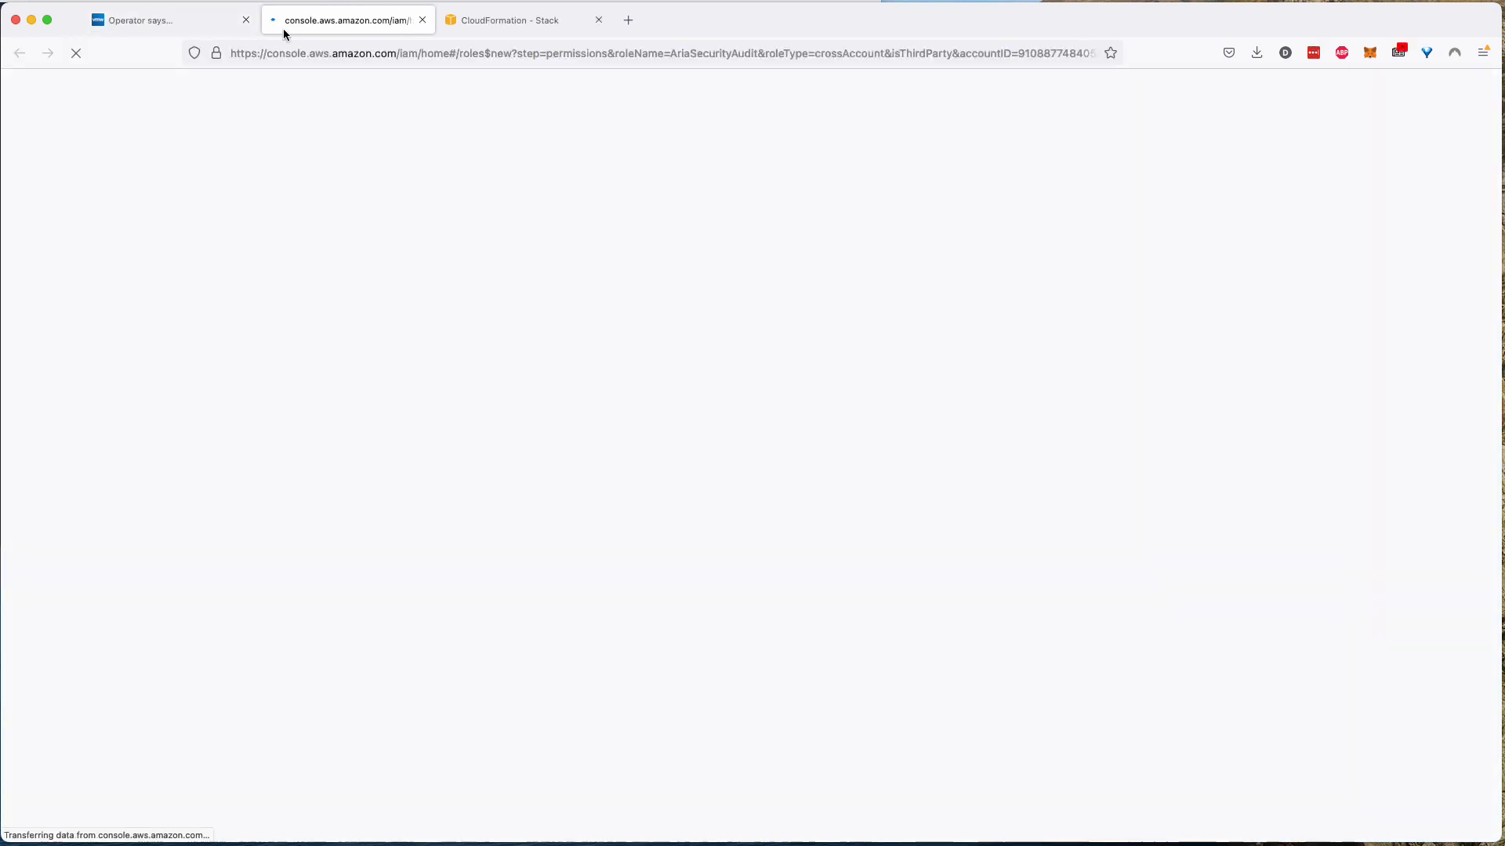
click(157, 21)
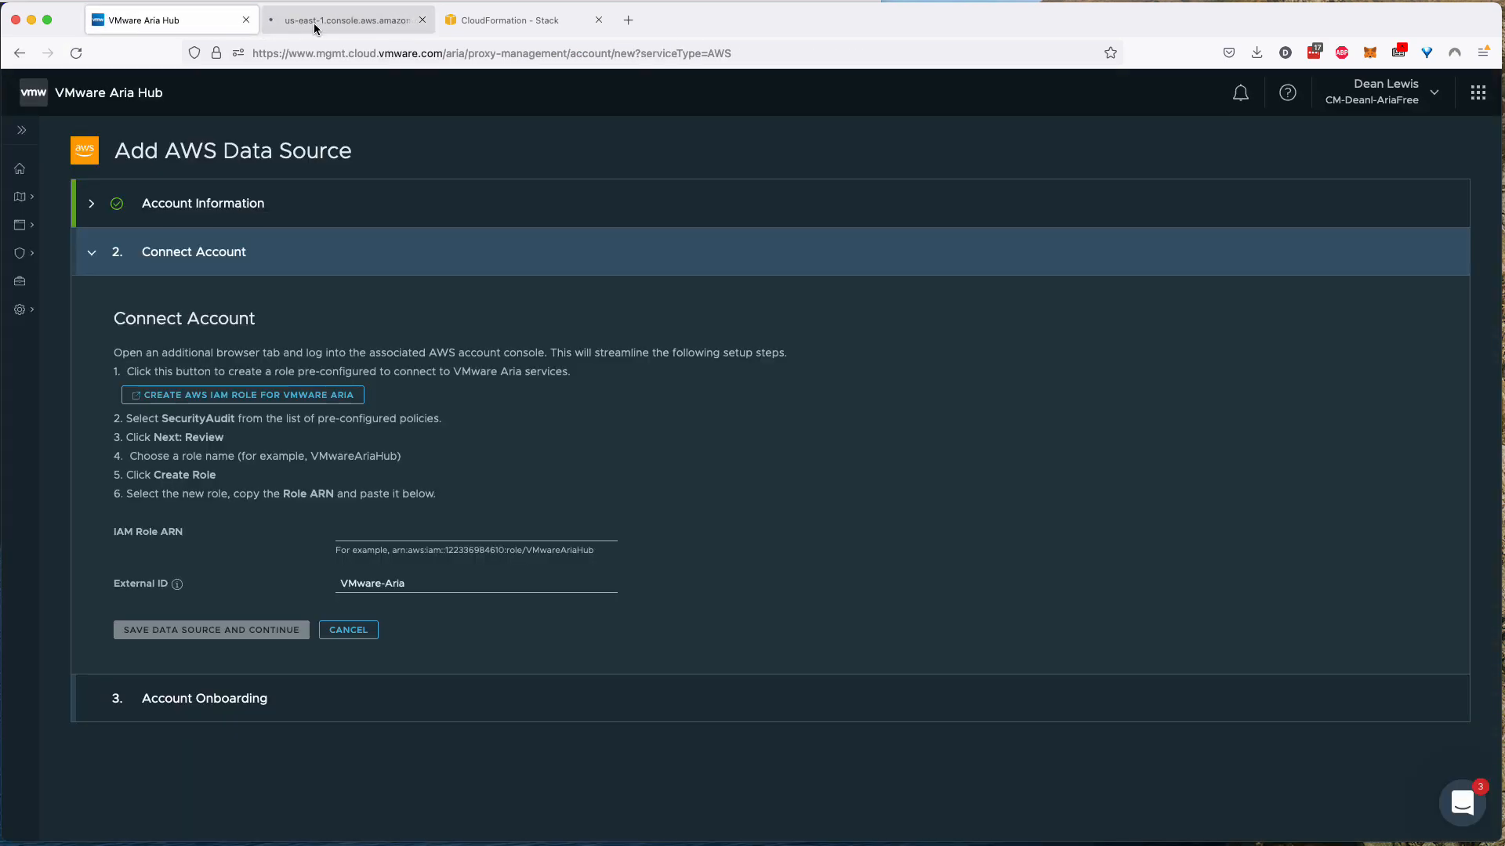
click(315, 28)
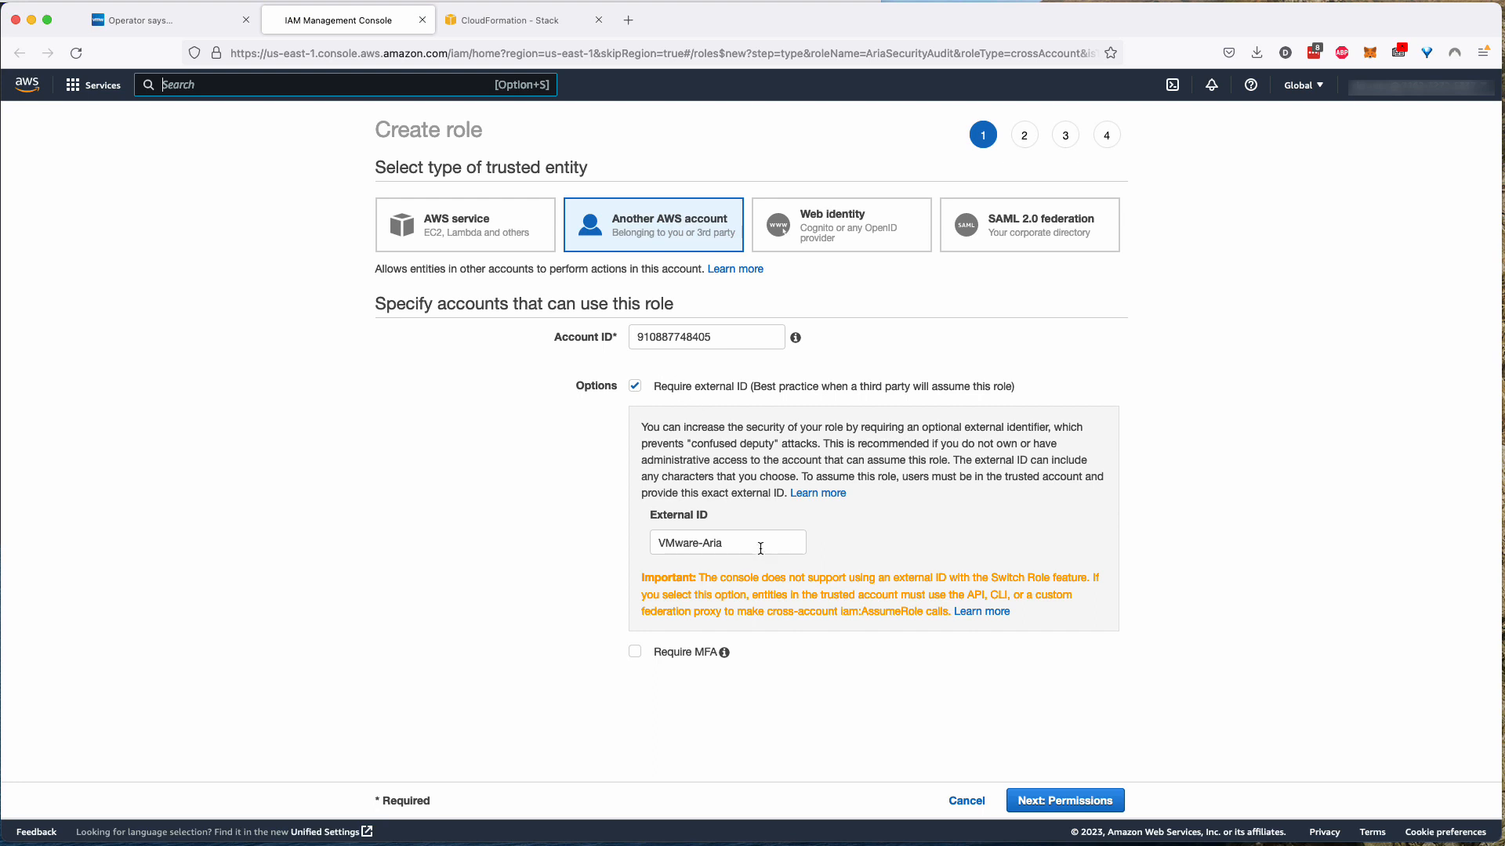
drag(741, 542, 655, 536)
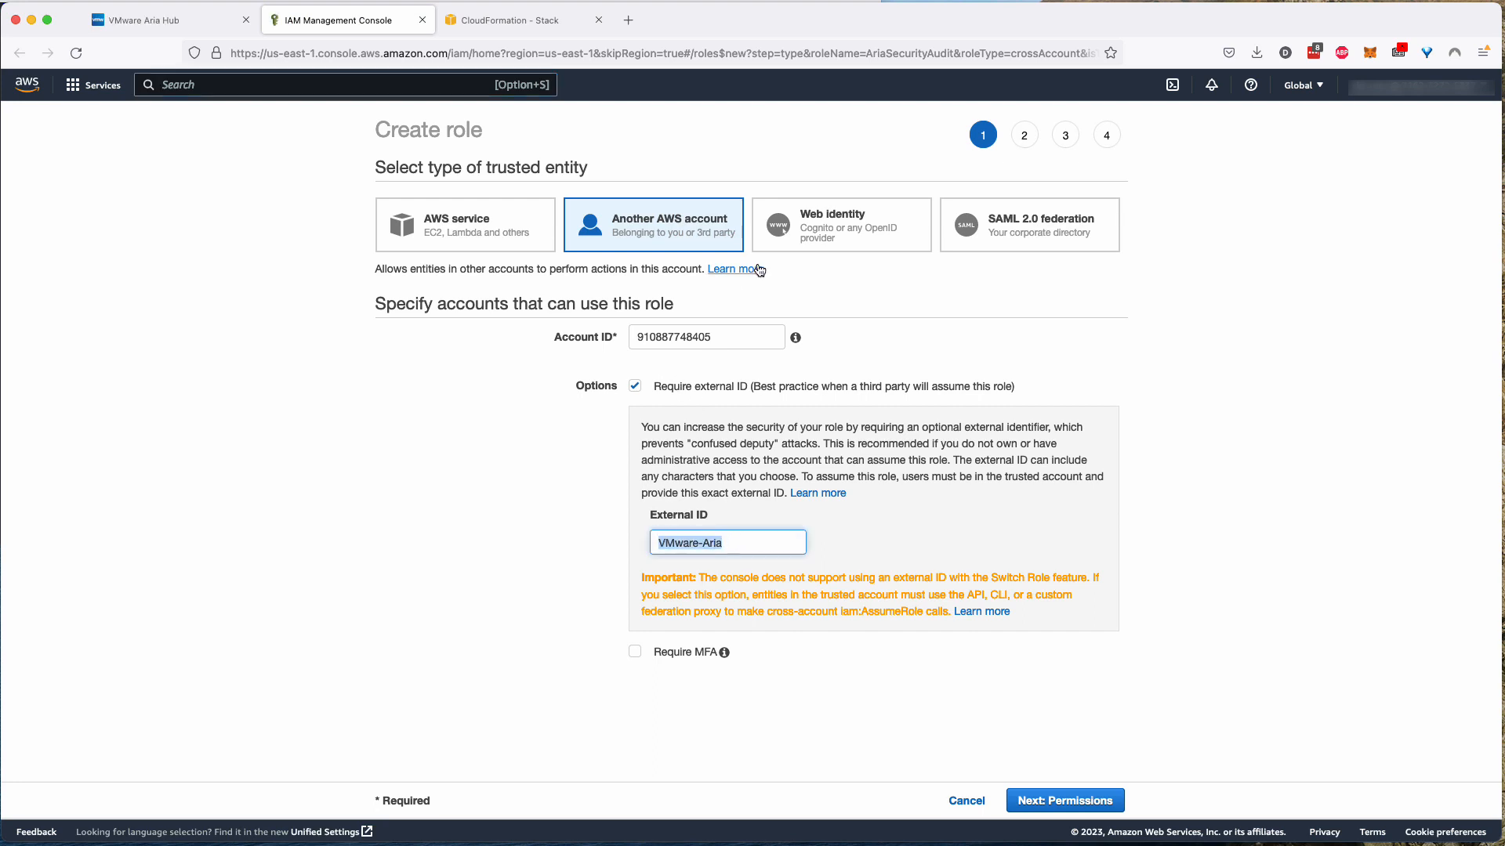
- Attach the SecurityAudit policy to the new cross-account role and proceed to the review without adding tags
click(157, 20)
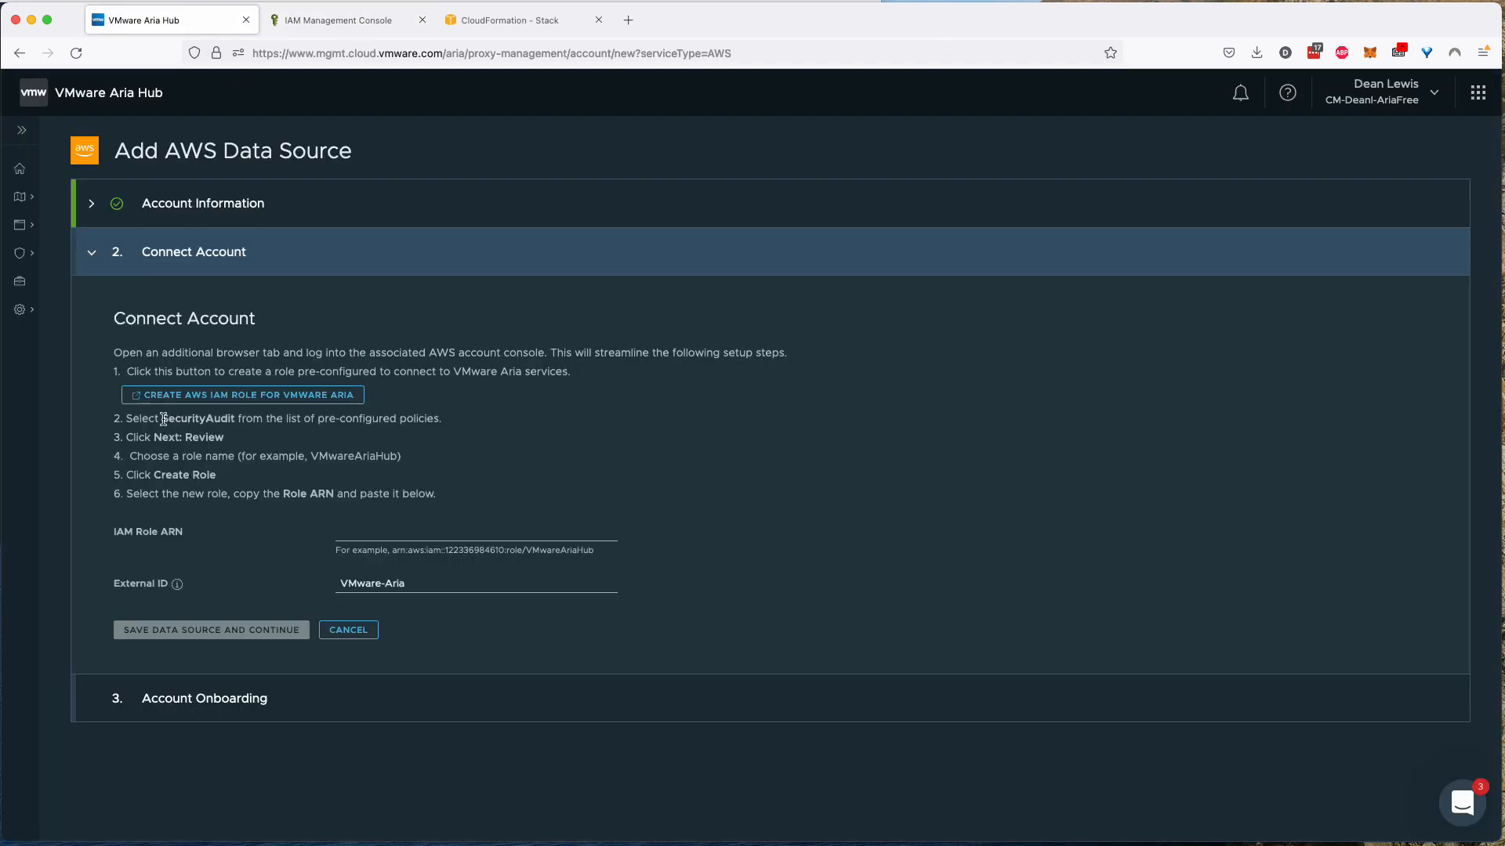
drag(163, 419, 234, 419)
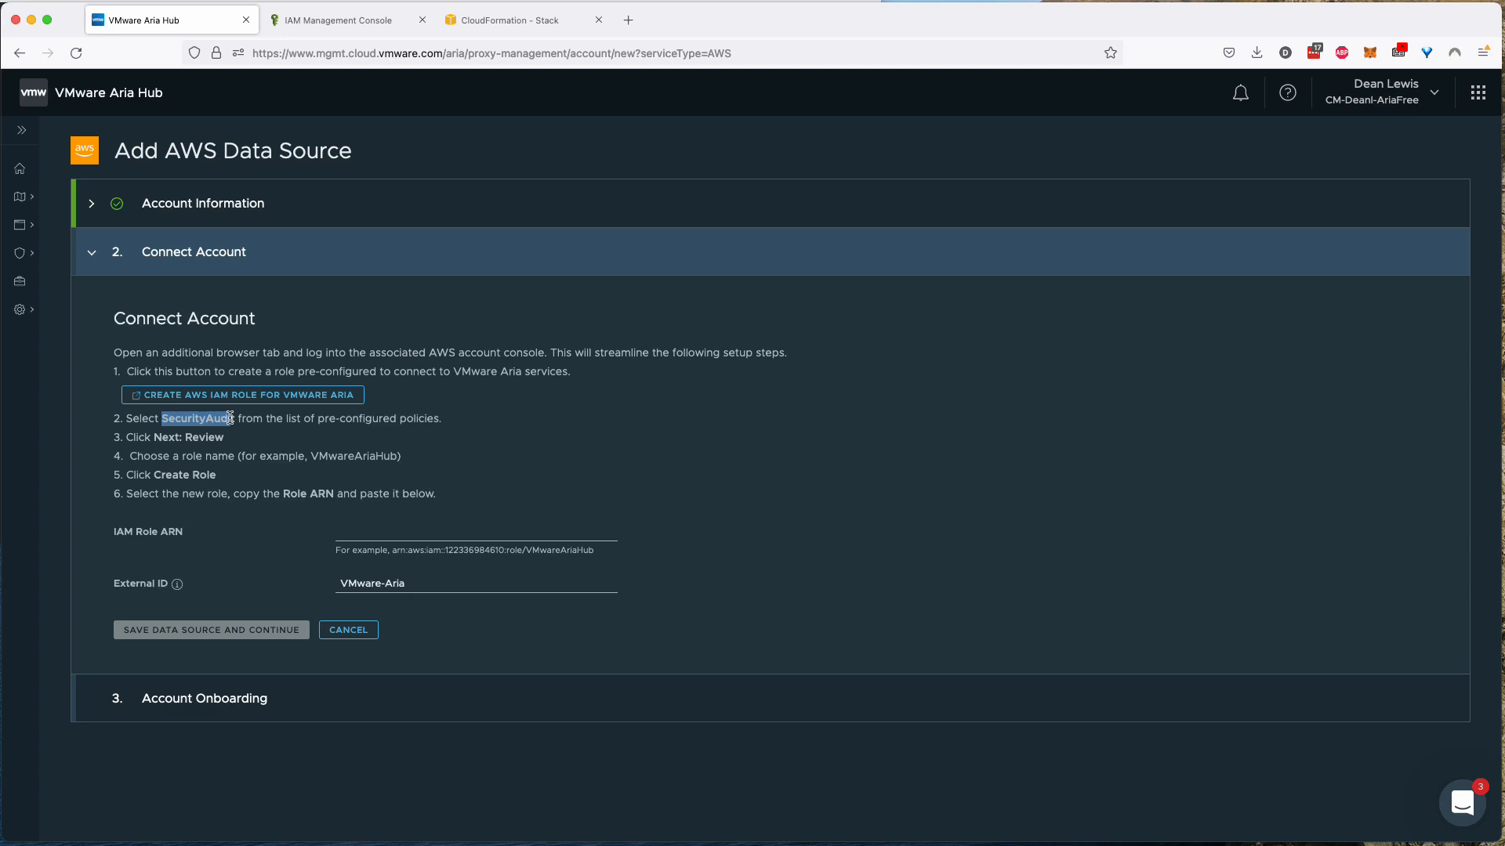
click(365, 22)
click(1064, 800)
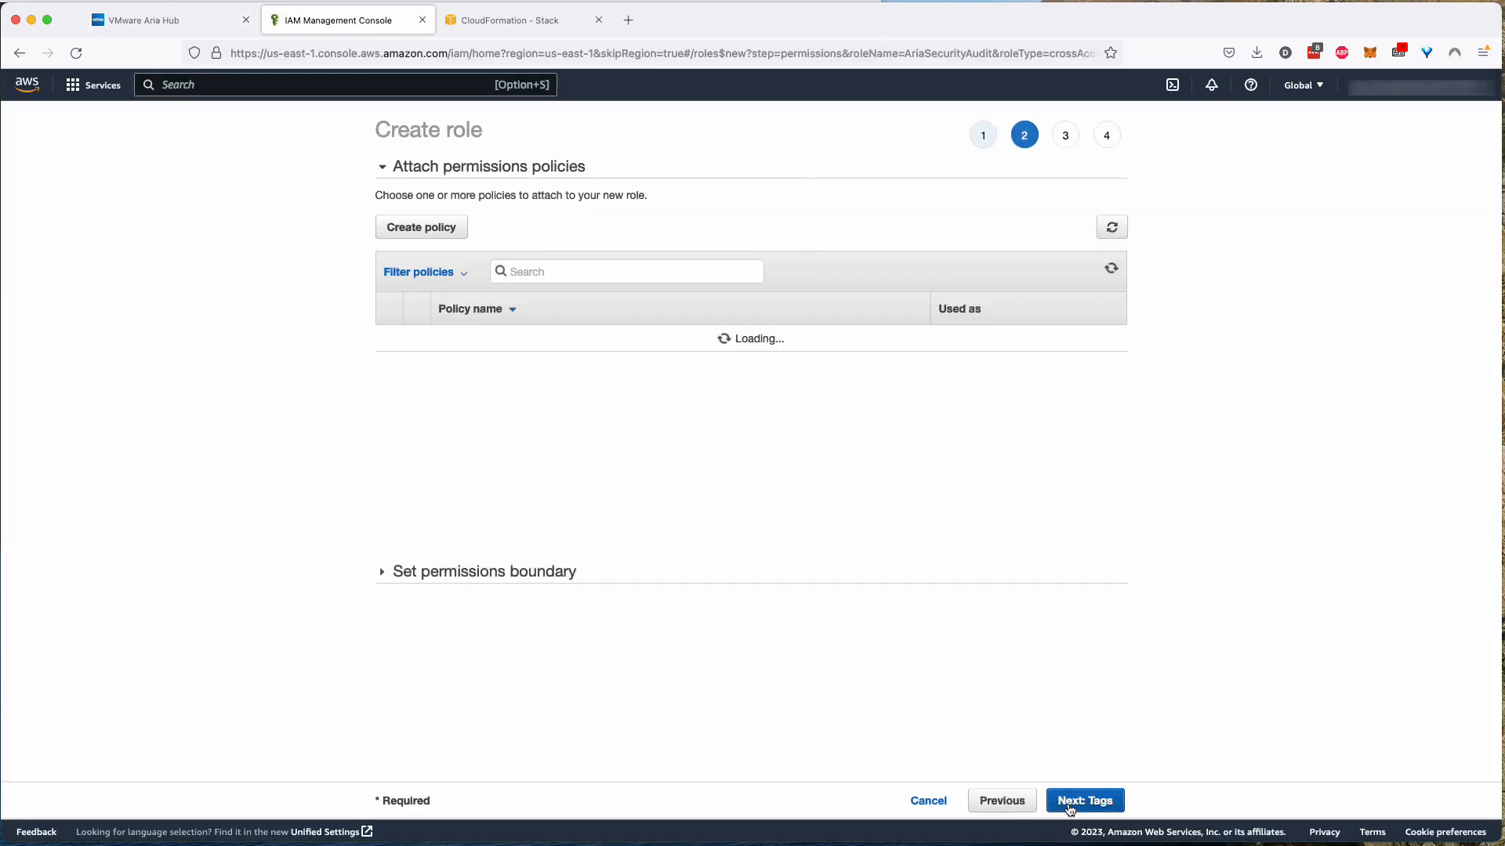
click(565, 272)
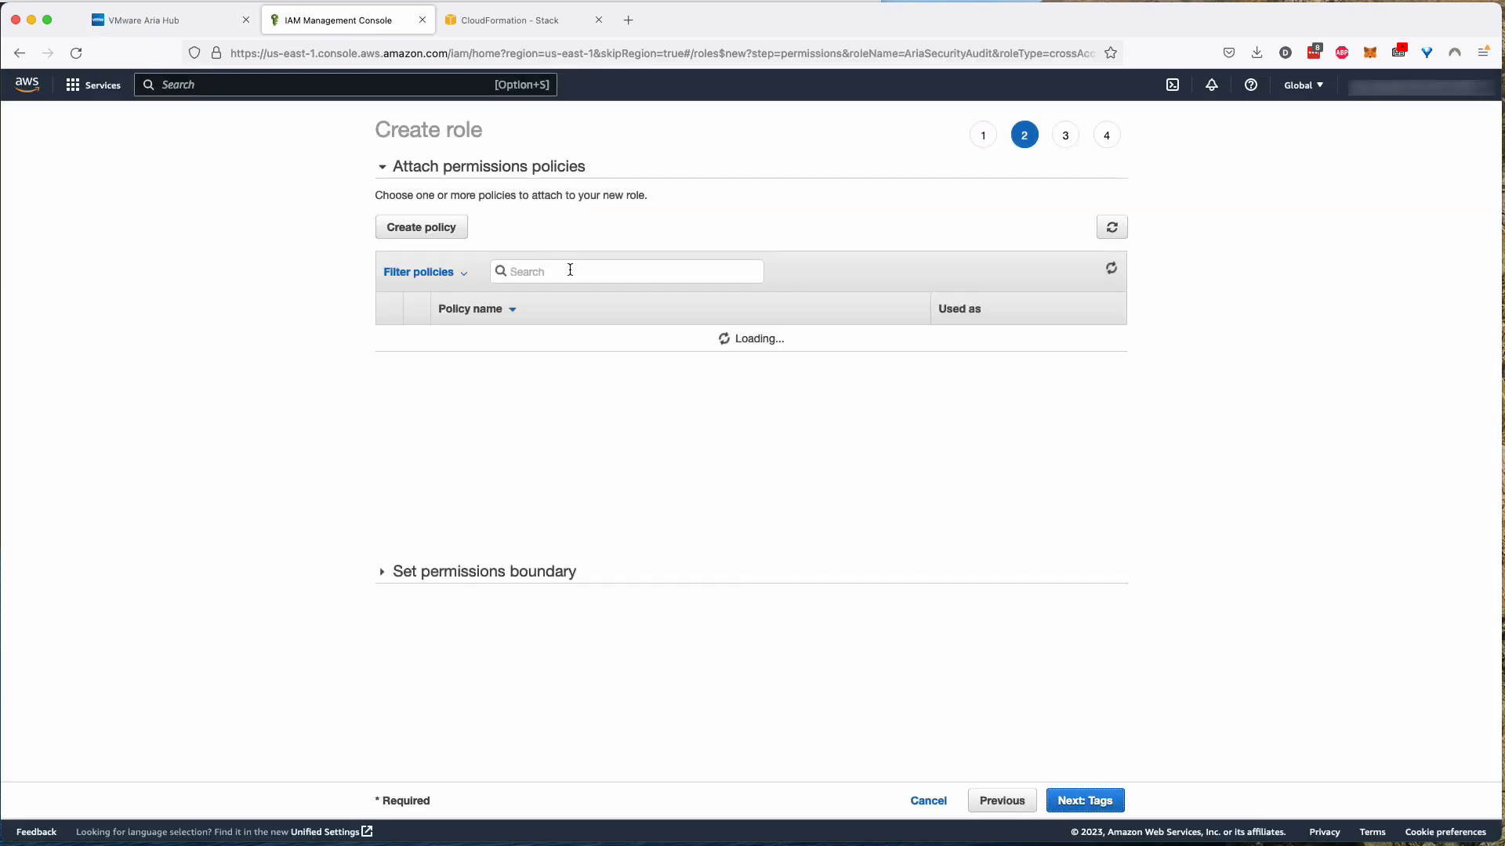
text(securityau)
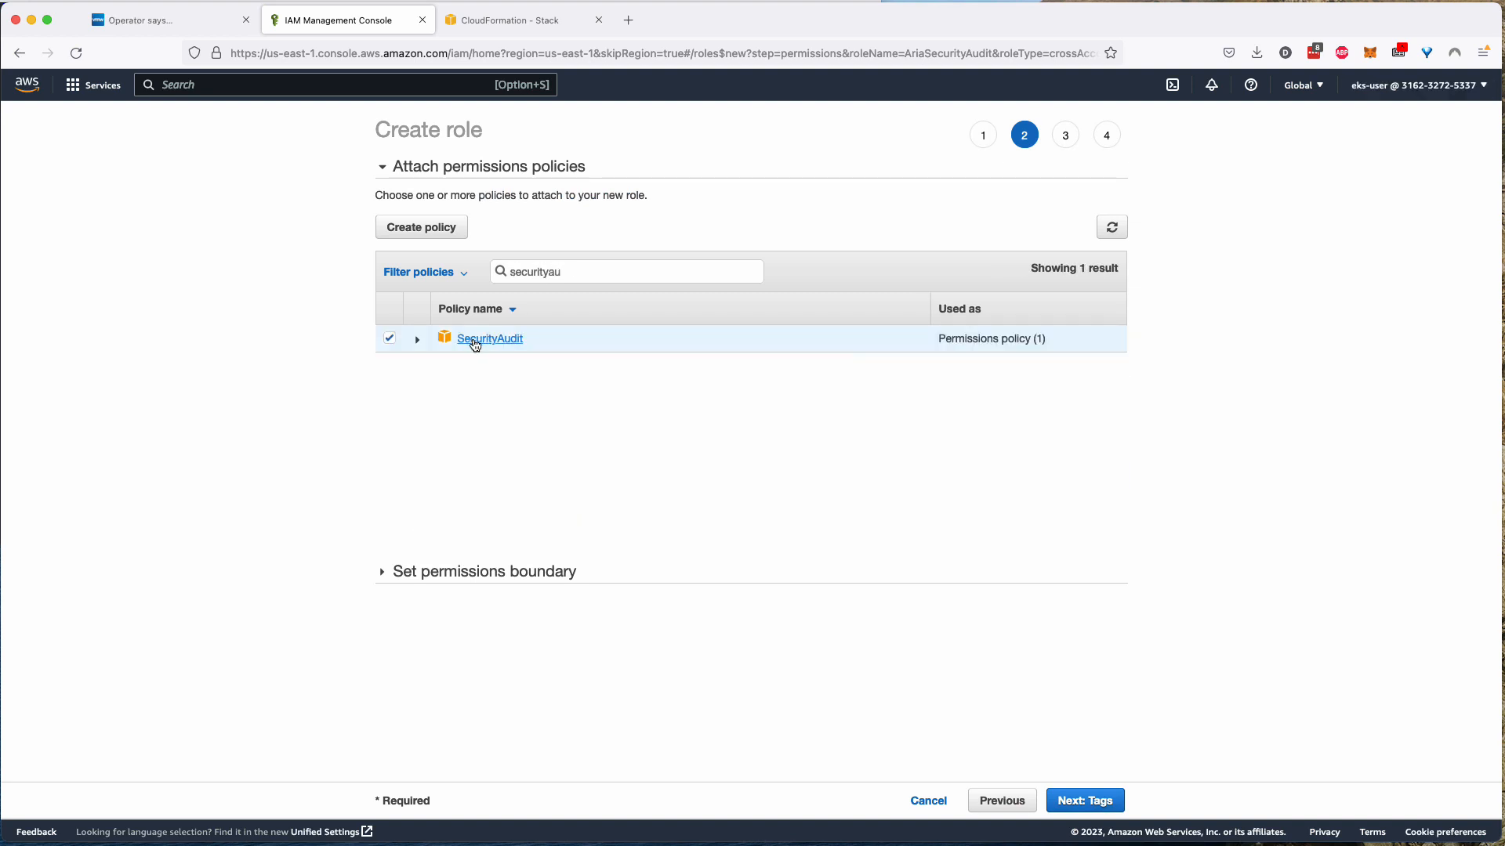
click(1105, 812)
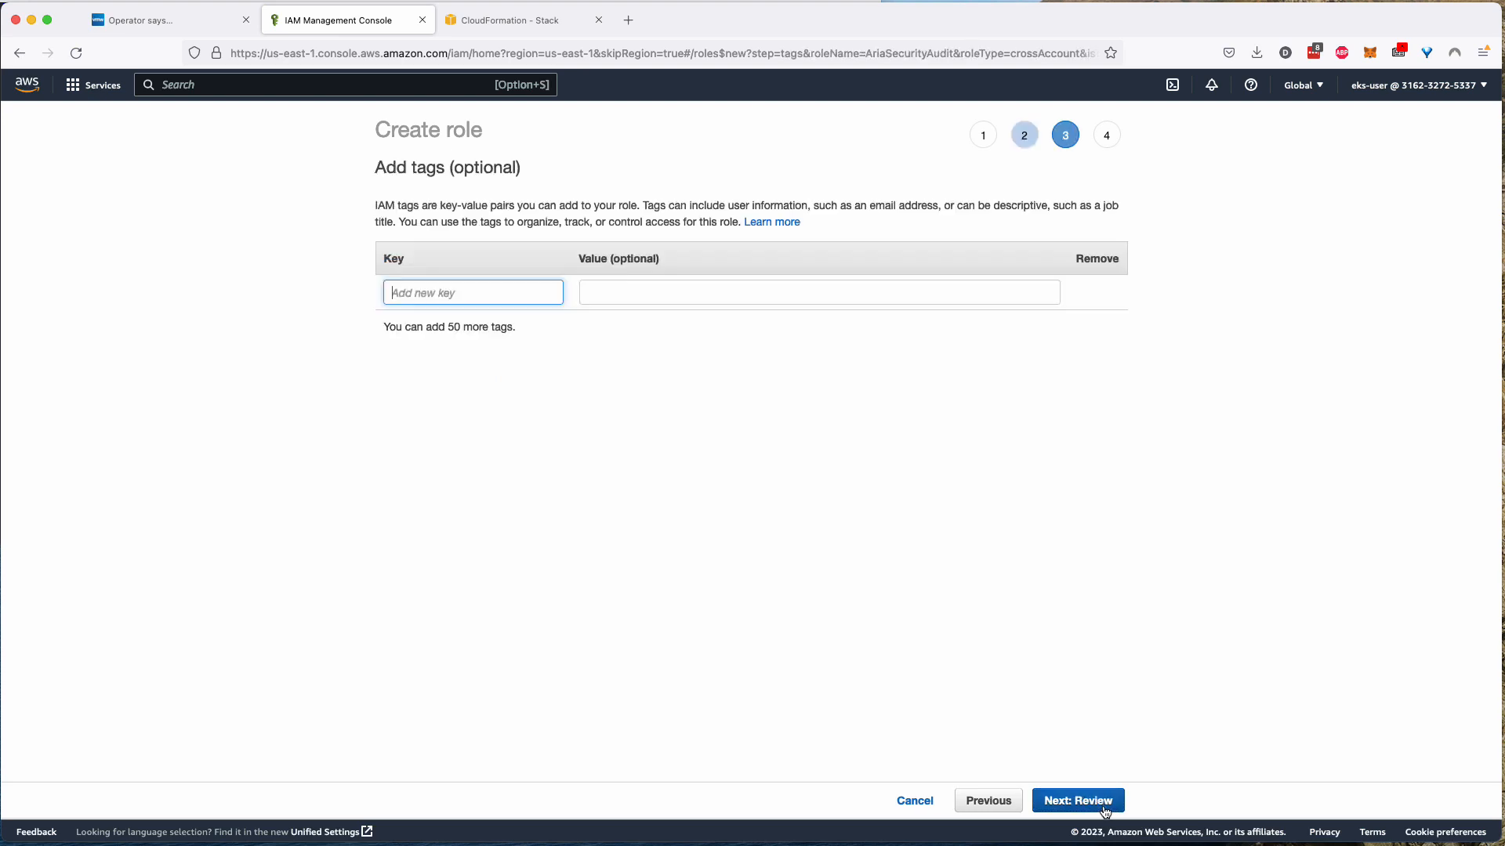
click(1106, 811)
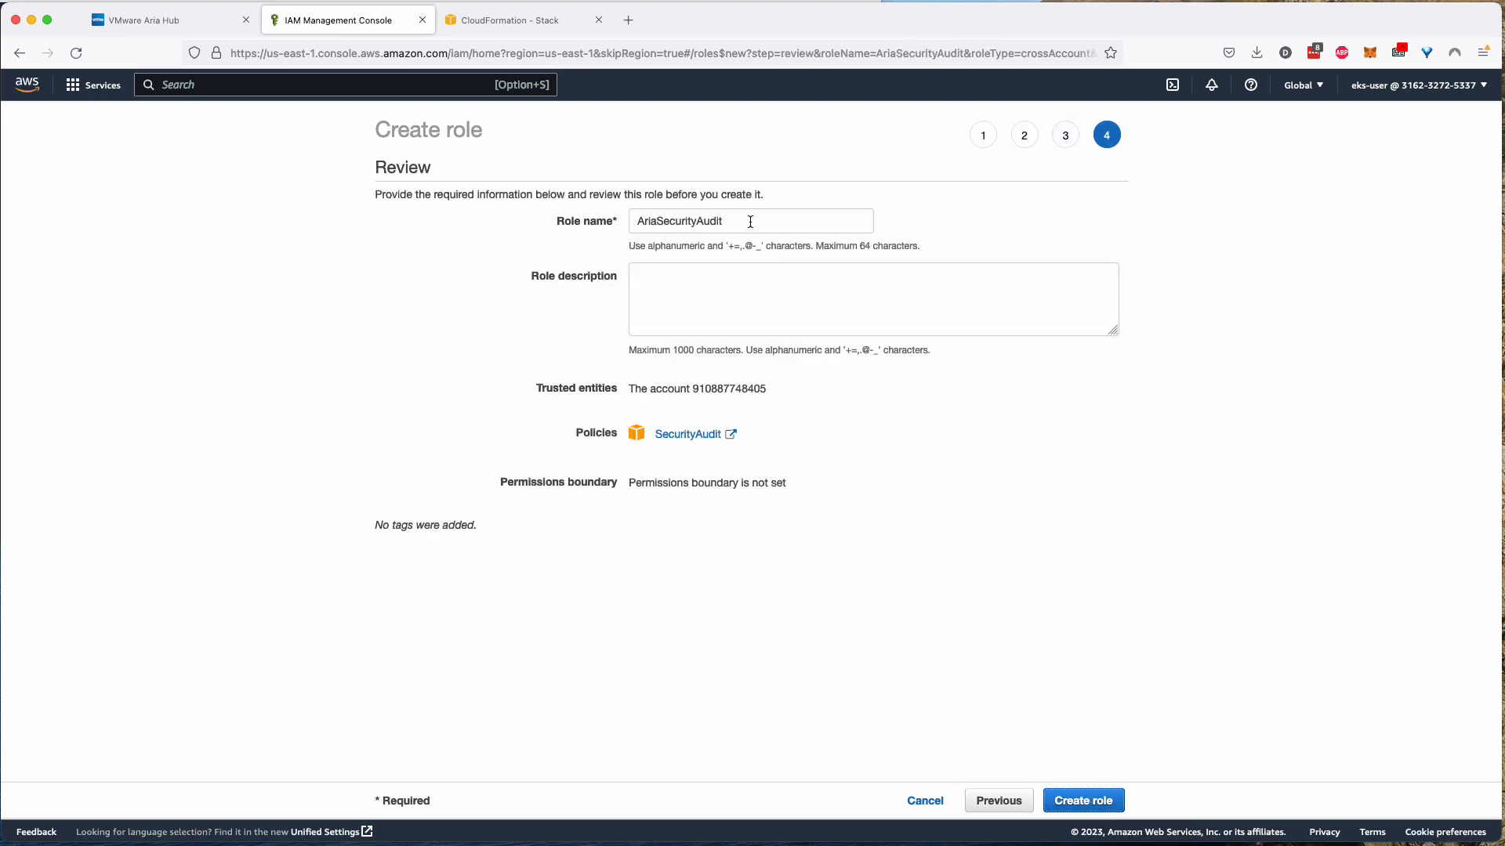
- Check the new role's proposed name and the example IAM Role ARN format in the Connect Account instructions
drag(750, 221, 633, 222)
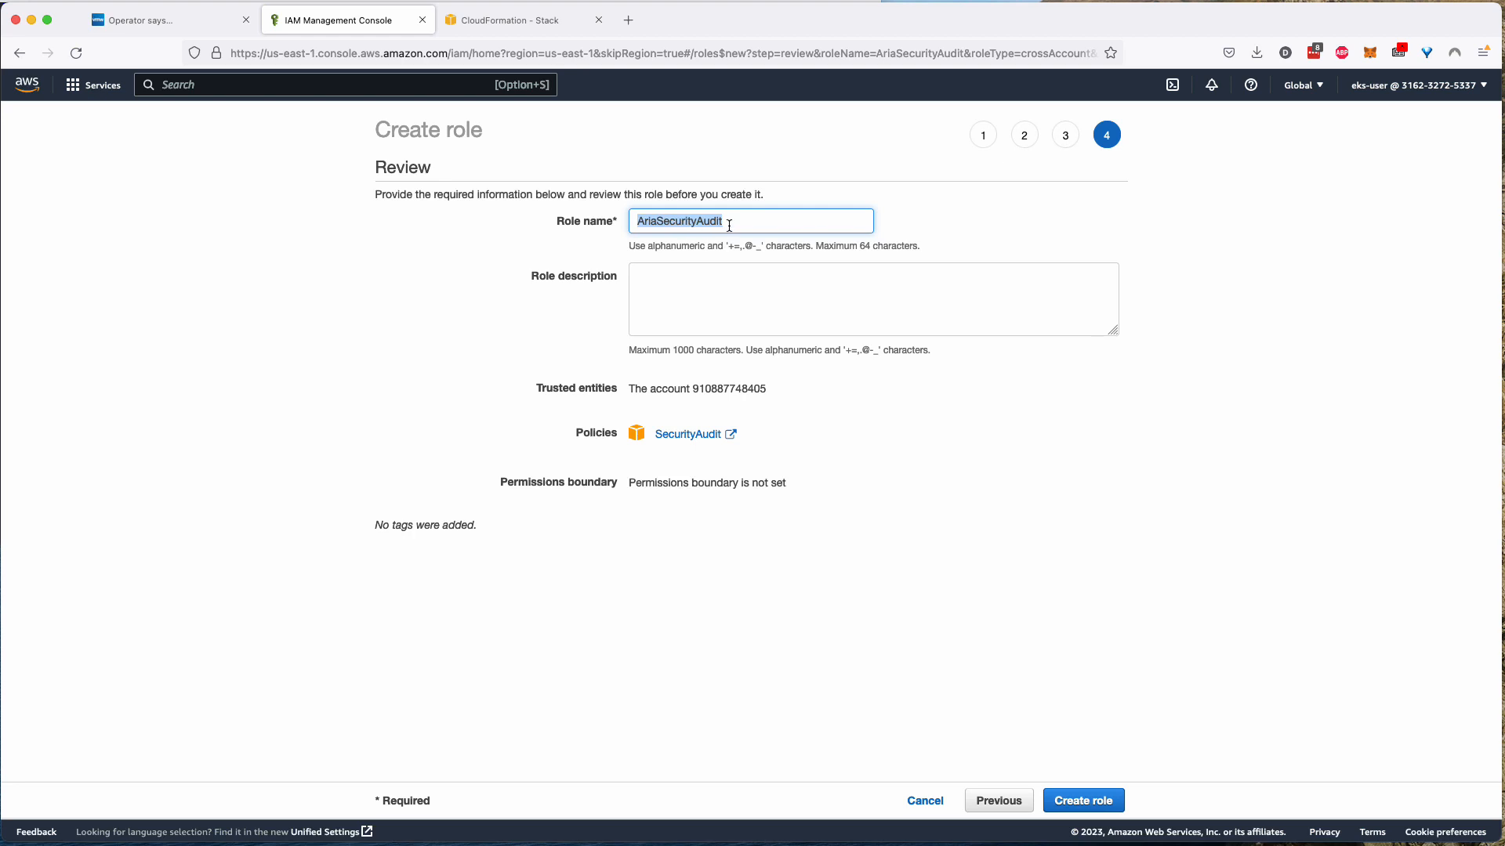
key(ctrl+shift+Tab)
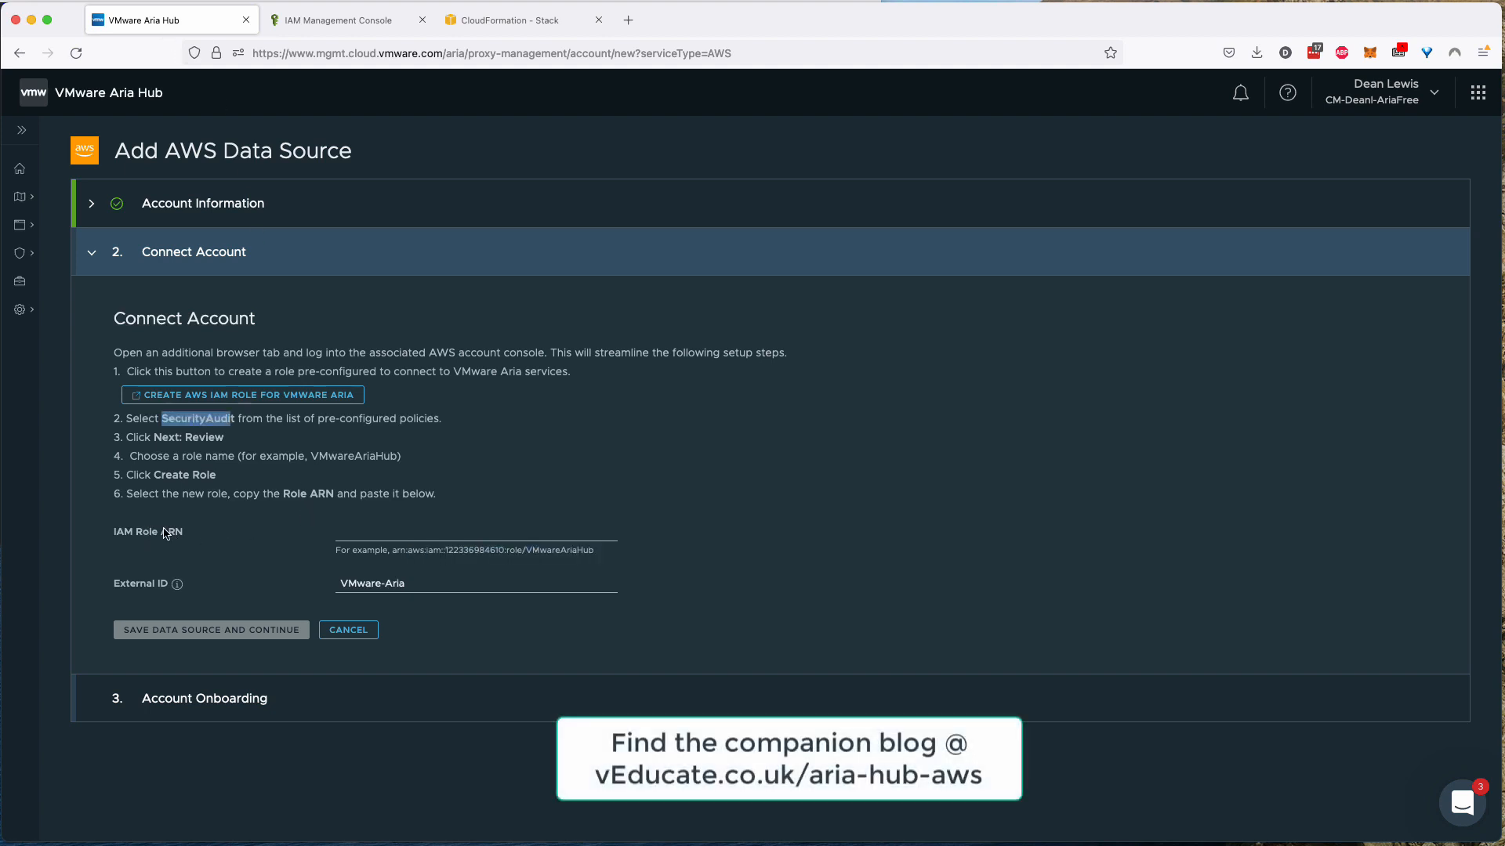
drag(401, 552, 603, 558)
click(548, 526)
click(604, 553)
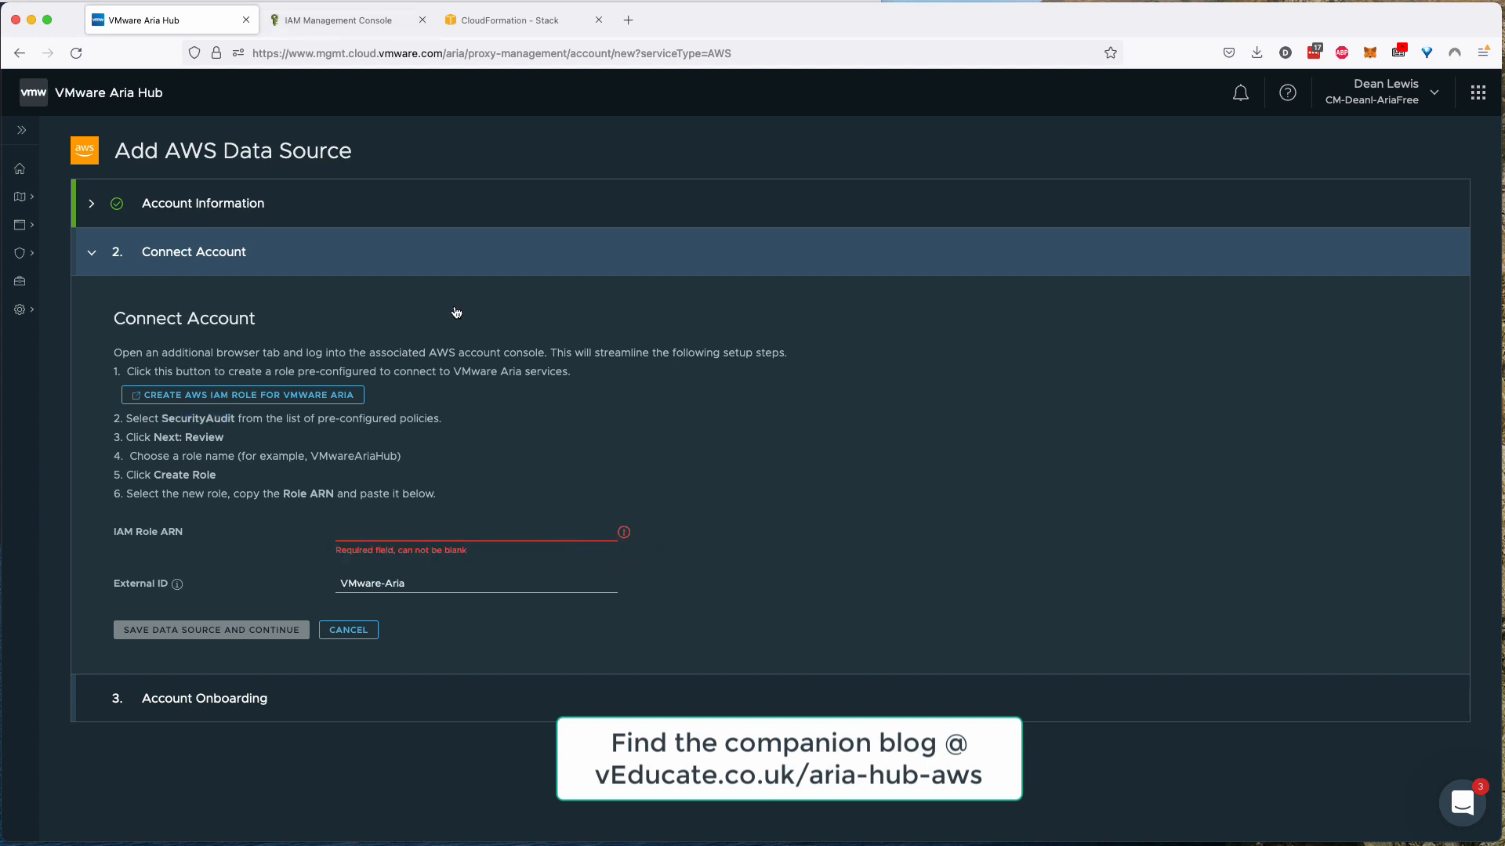
- Cancel the role creation, filter the IAM roles by Aria, and copy the ARN of the VMwareAriaHub role
click(337, 20)
click(922, 803)
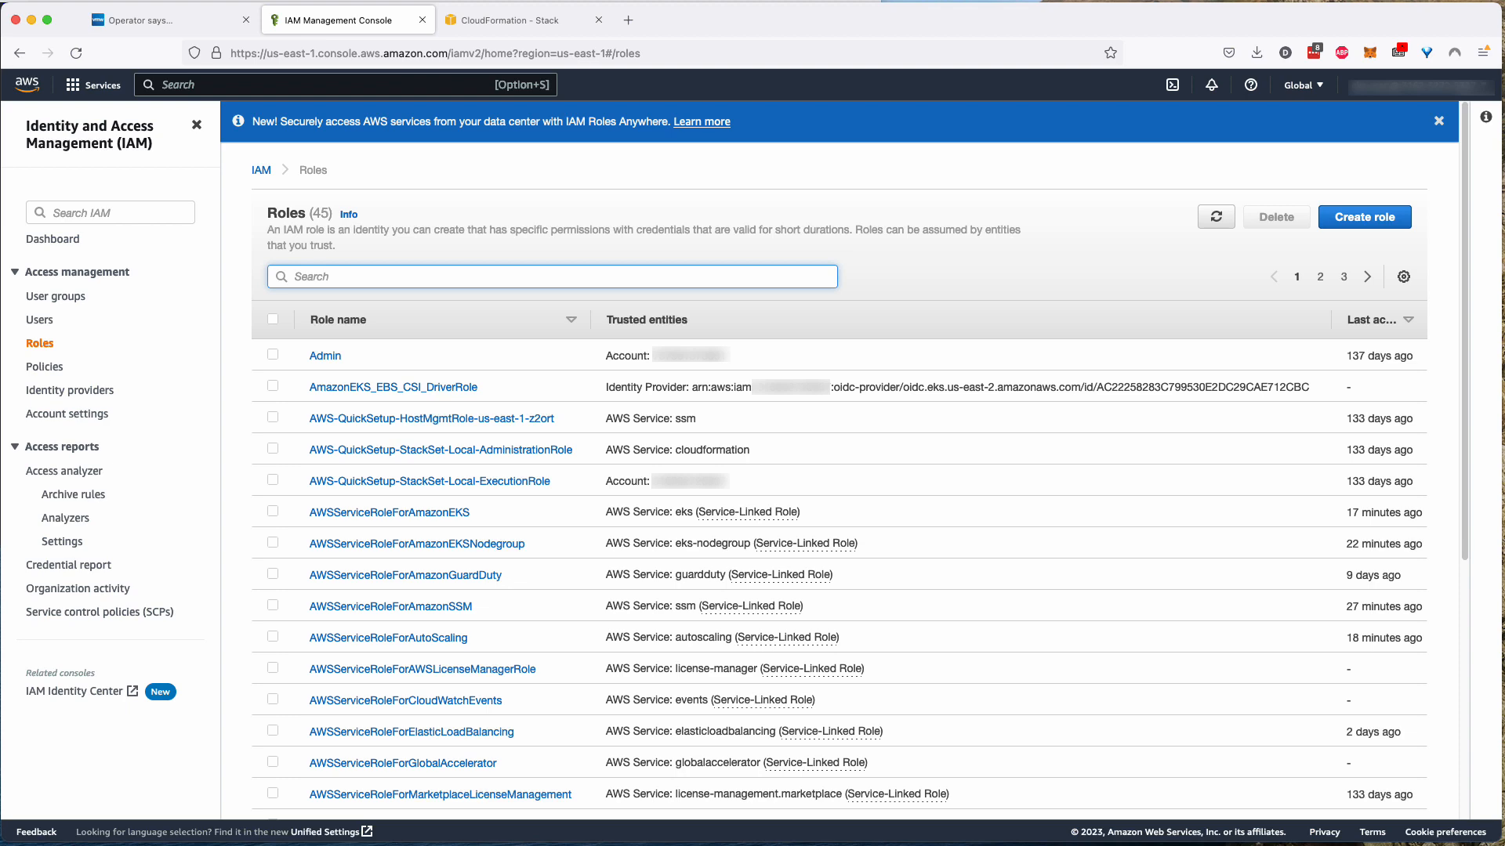
text(Aria)
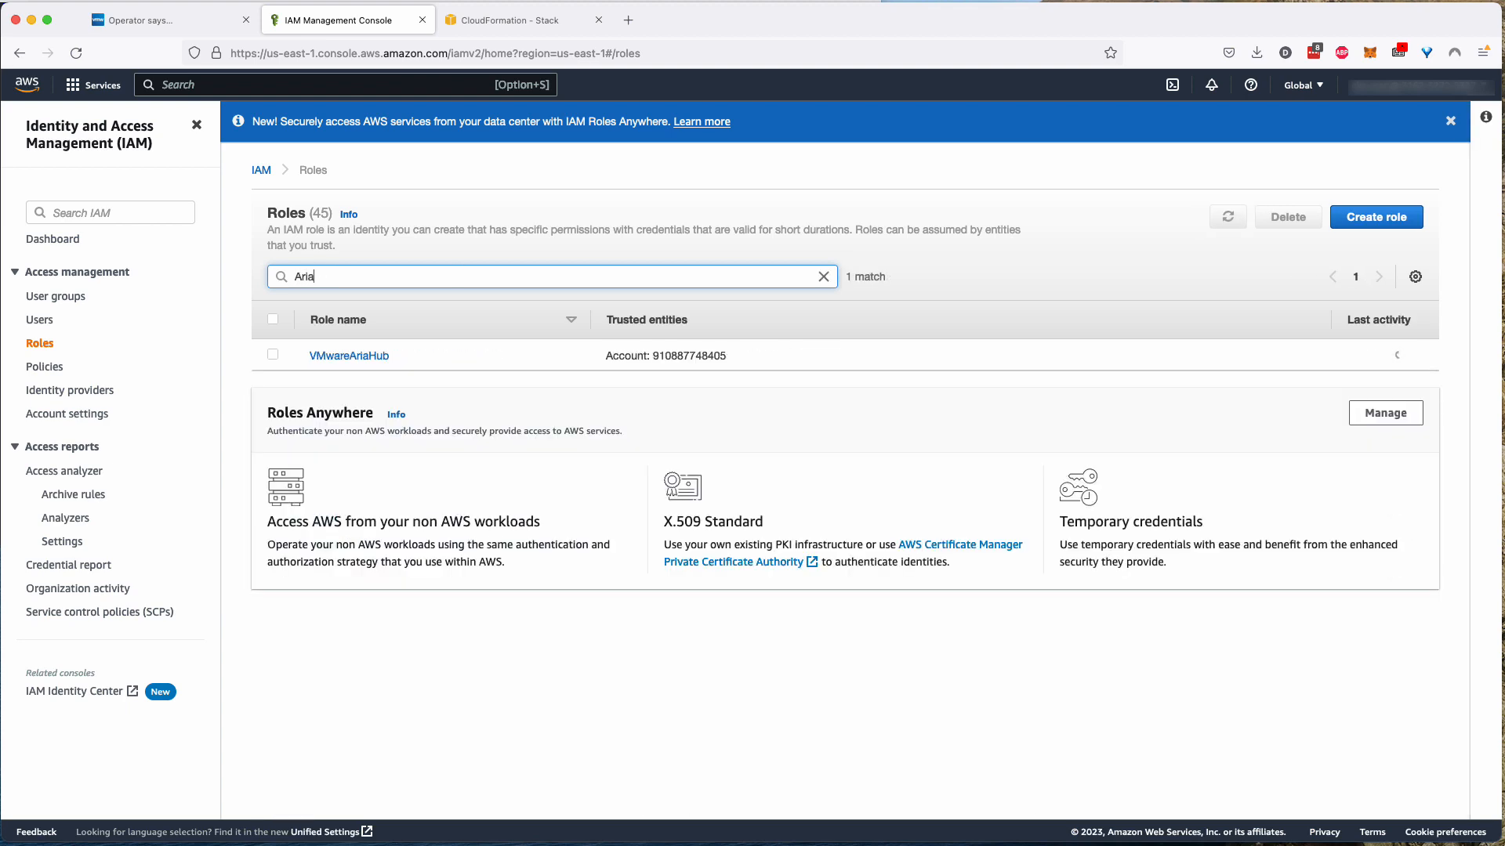
click(345, 356)
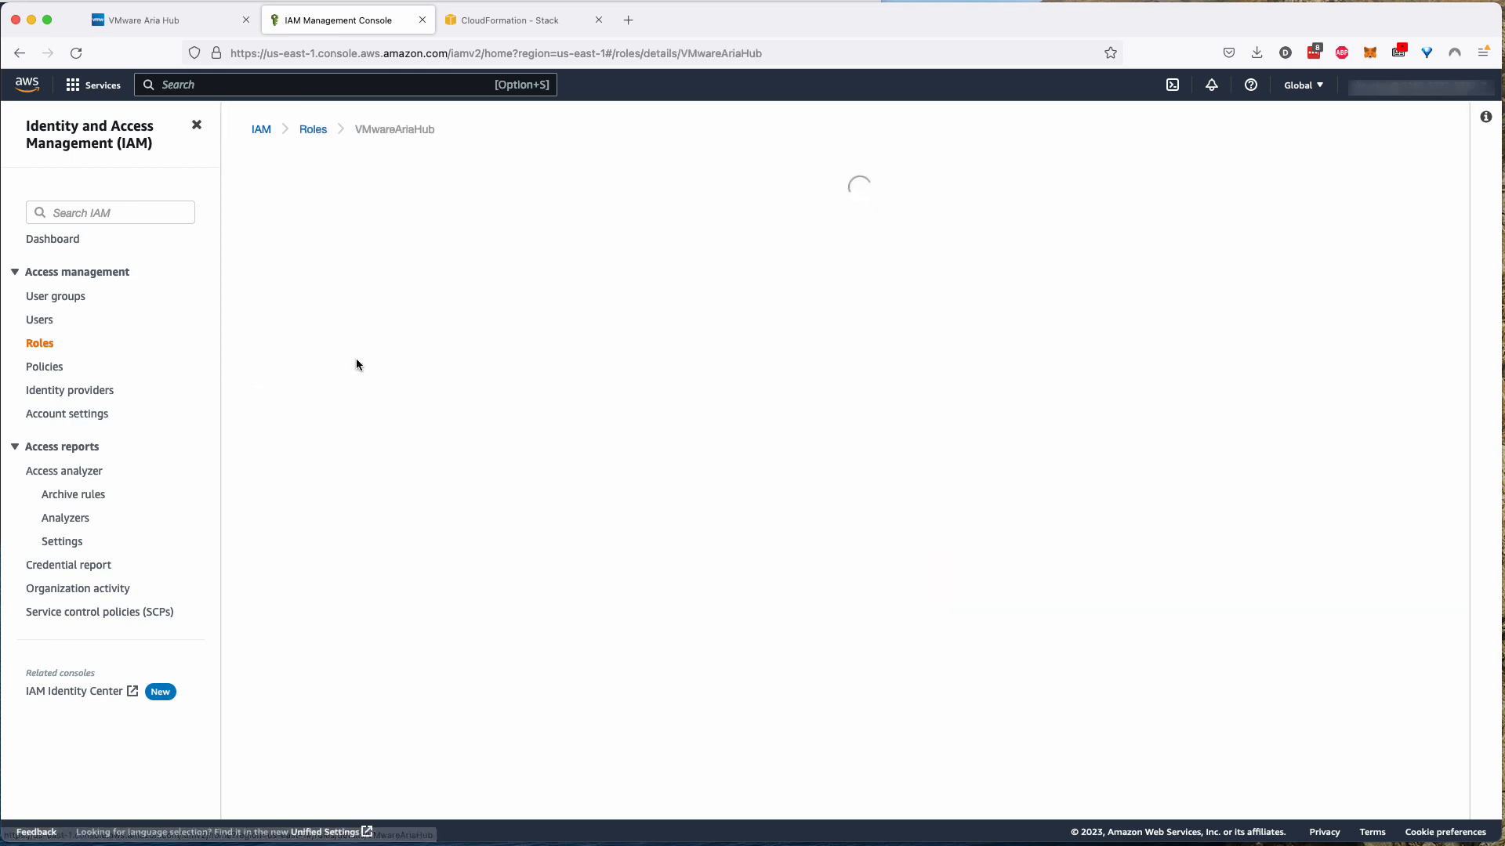
click(656, 333)
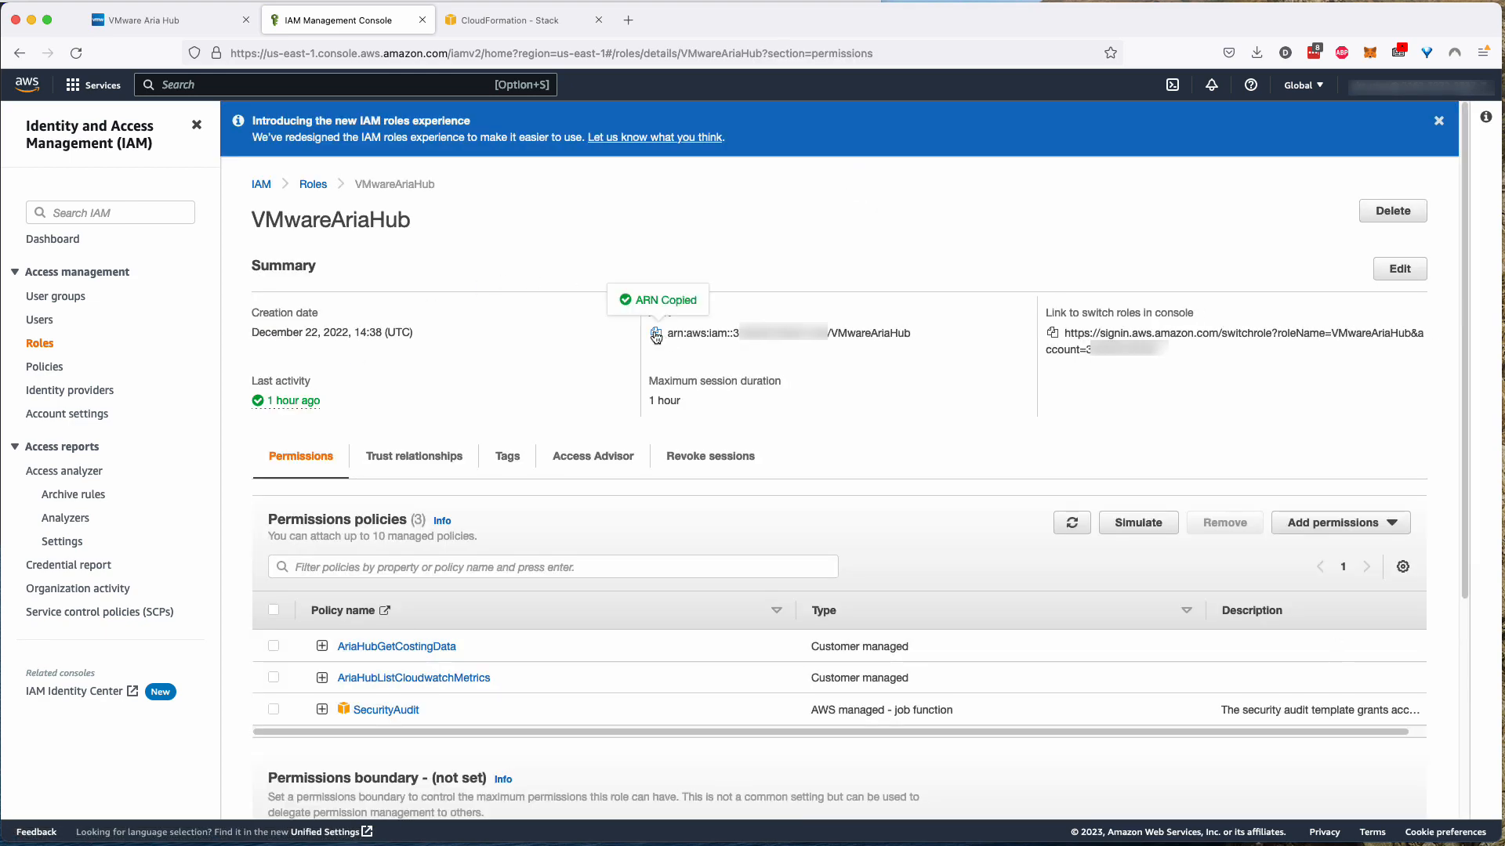
- Paste the copied VMwareAriaHub role ARN as the IAM Role ARN of the AWS data source
click(138, 21)
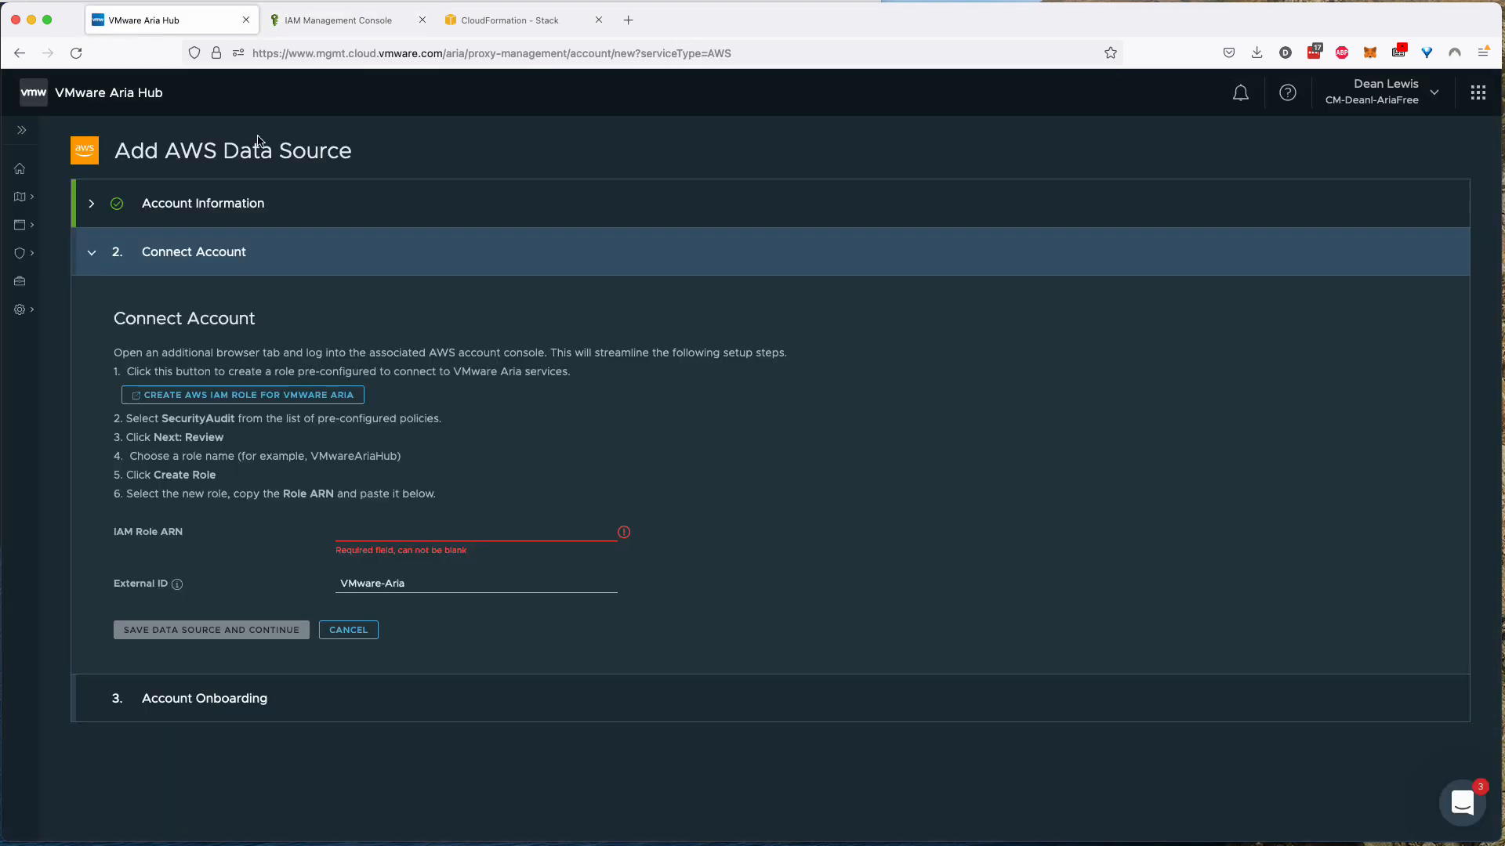
click(387, 532)
key(super+v)
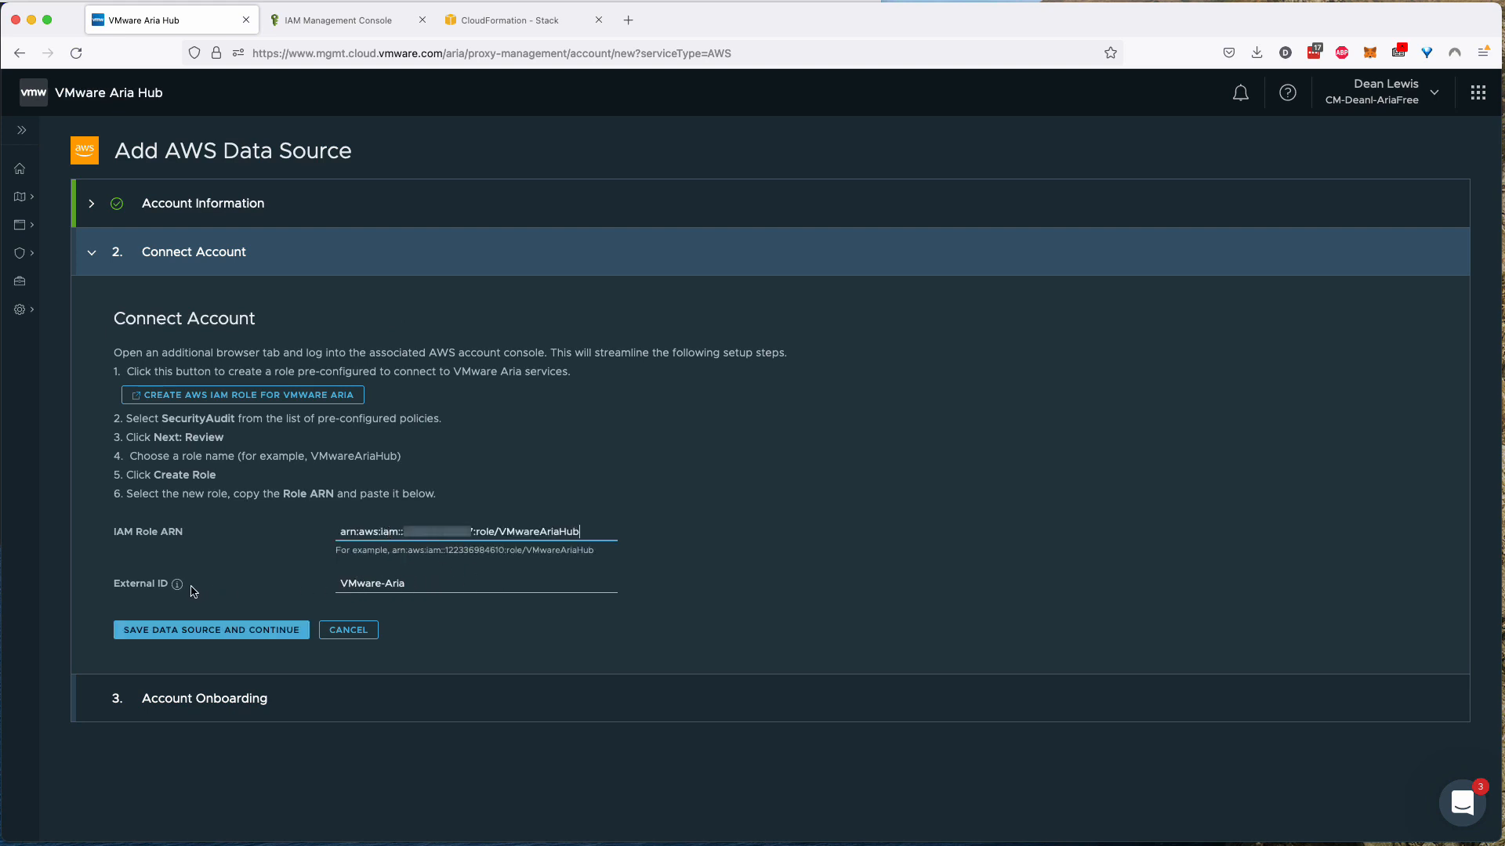
- Check the External ID VMware-Aria, save the AWS data source and continue to Account Onboarding
drag(405, 586, 322, 586)
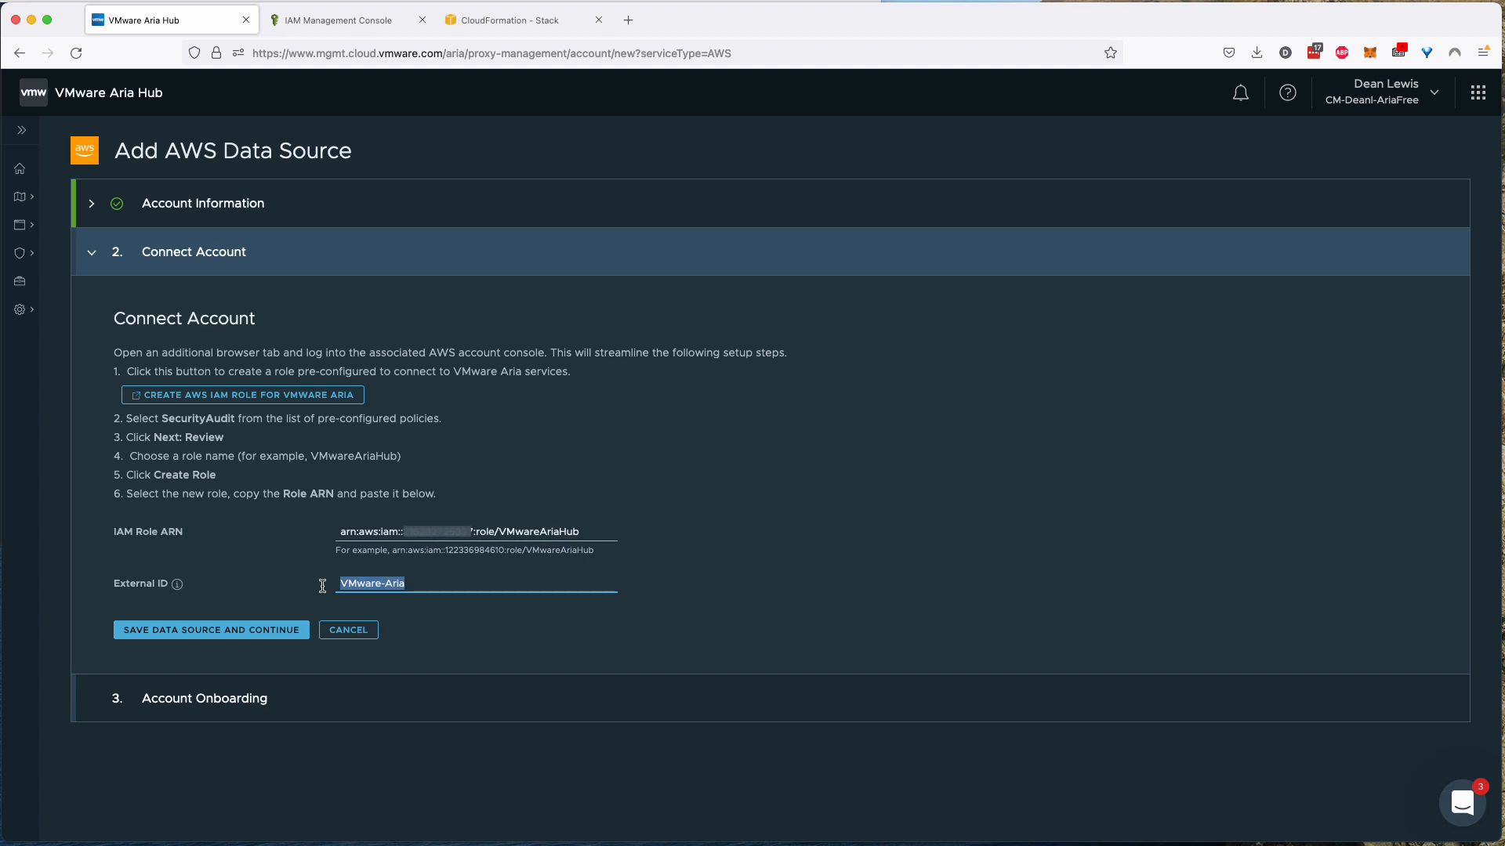
click(227, 638)
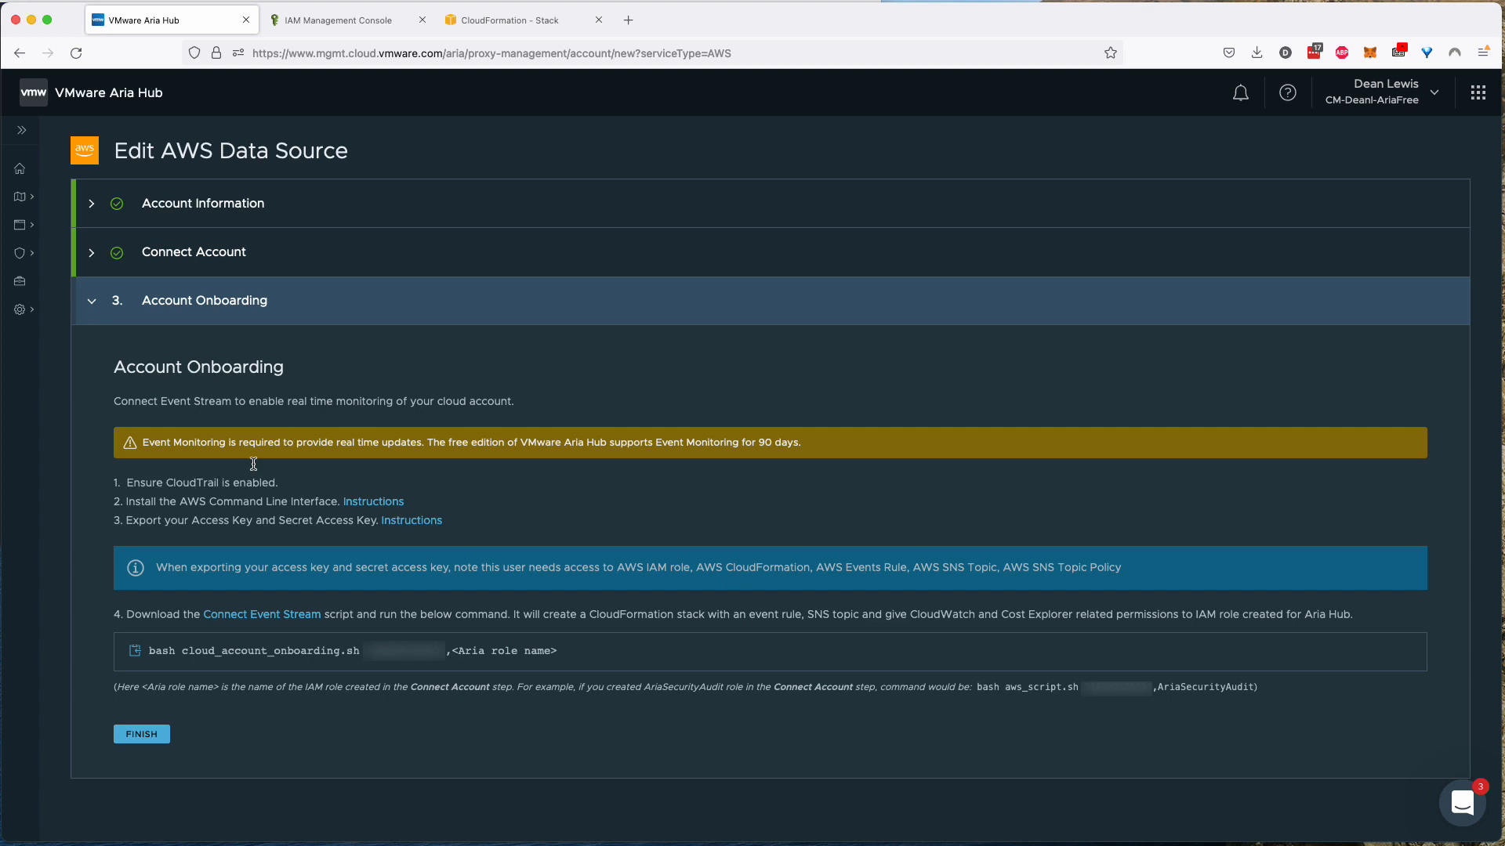
- Find the CloudTrail service in the AWS console and check on its dashboard whether a trail is logging
drag(165, 483, 224, 484)
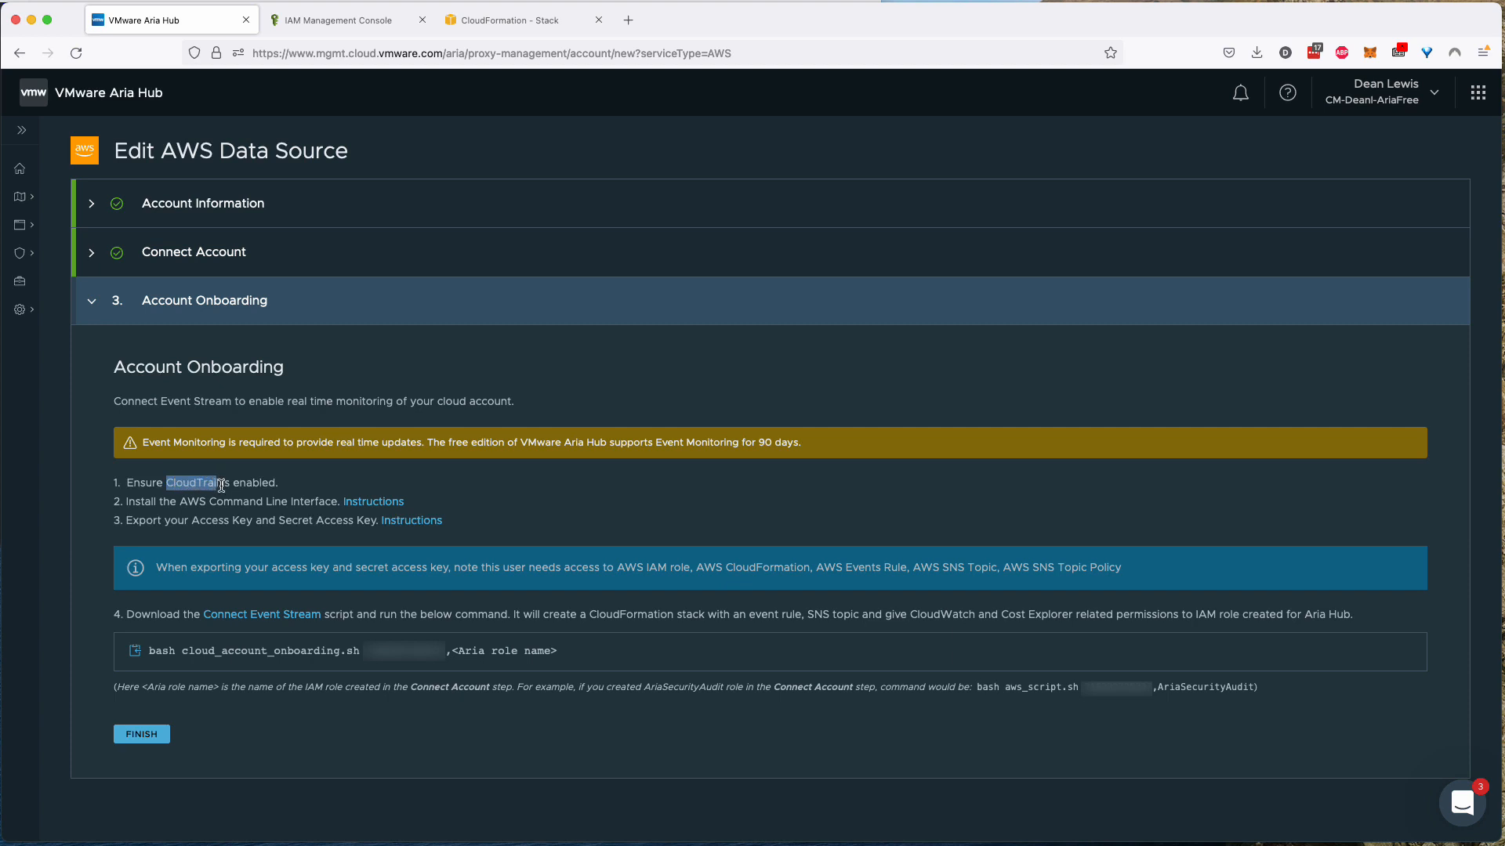
click(507, 21)
click(212, 84)
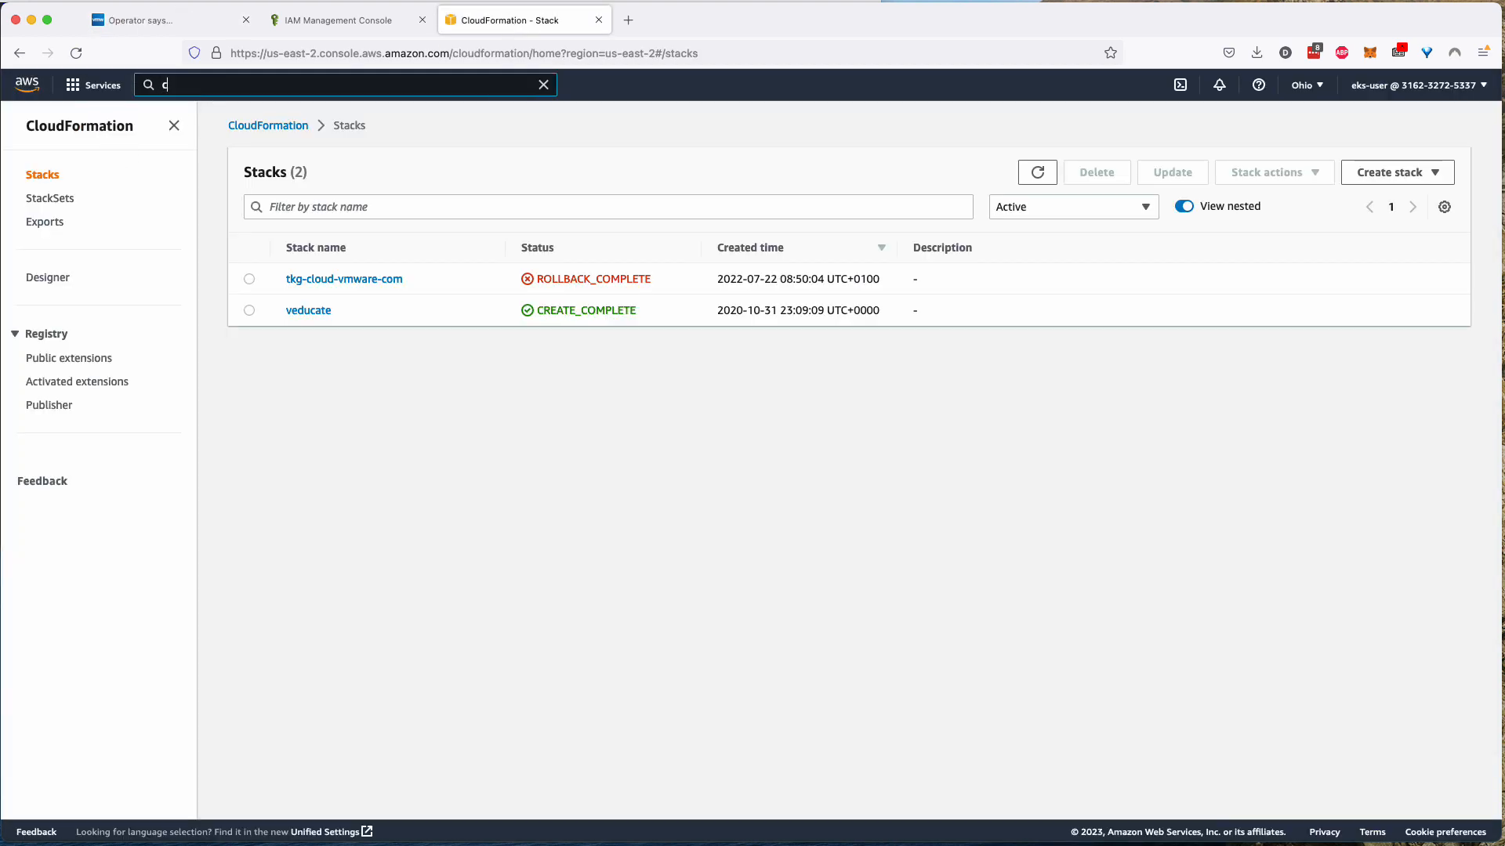
text(cloudtrail)
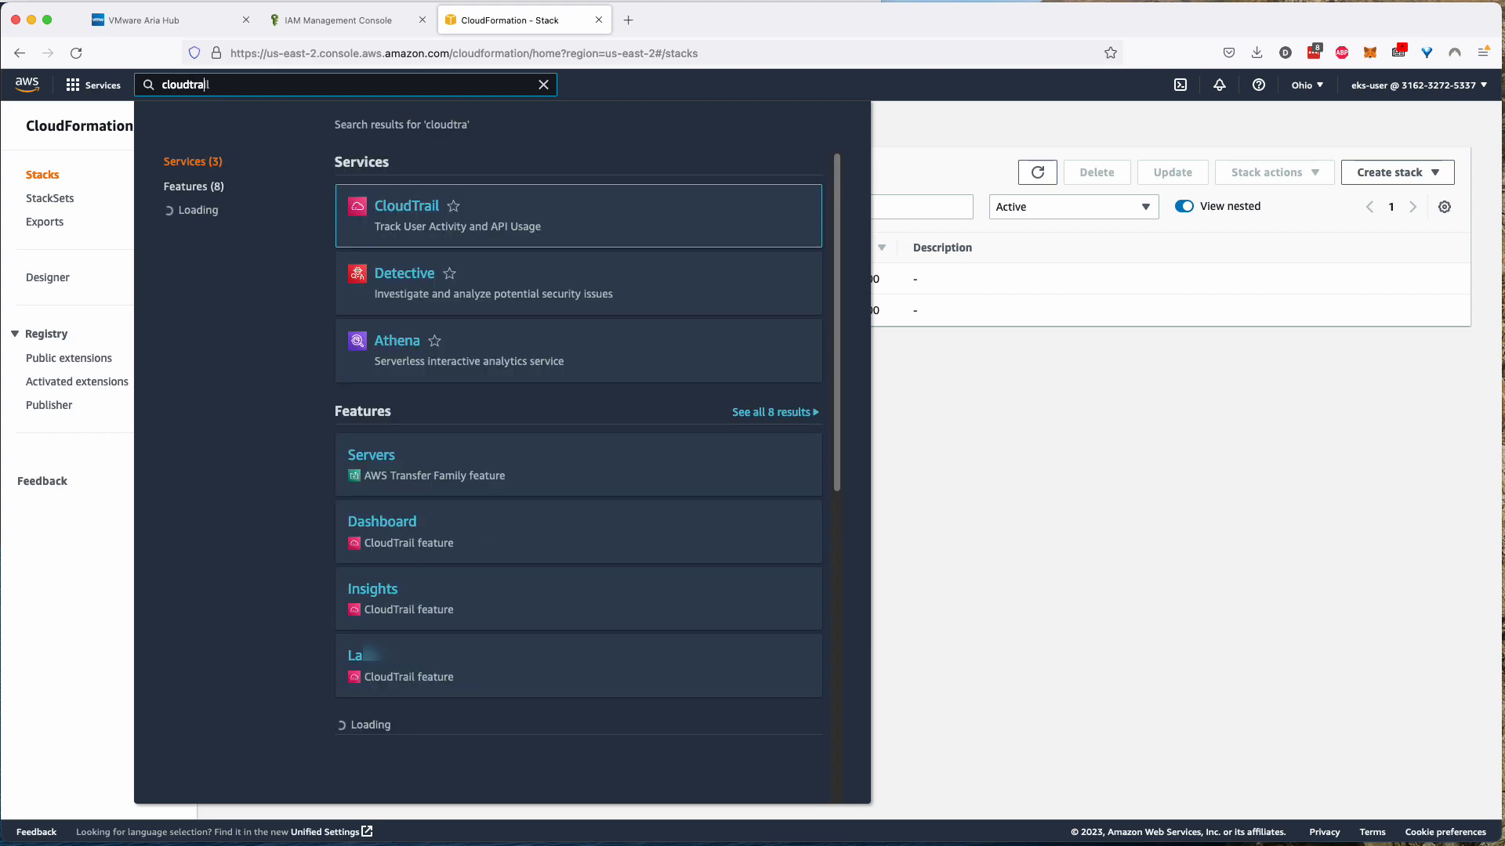
mouse_move(486, 216)
click(421, 208)
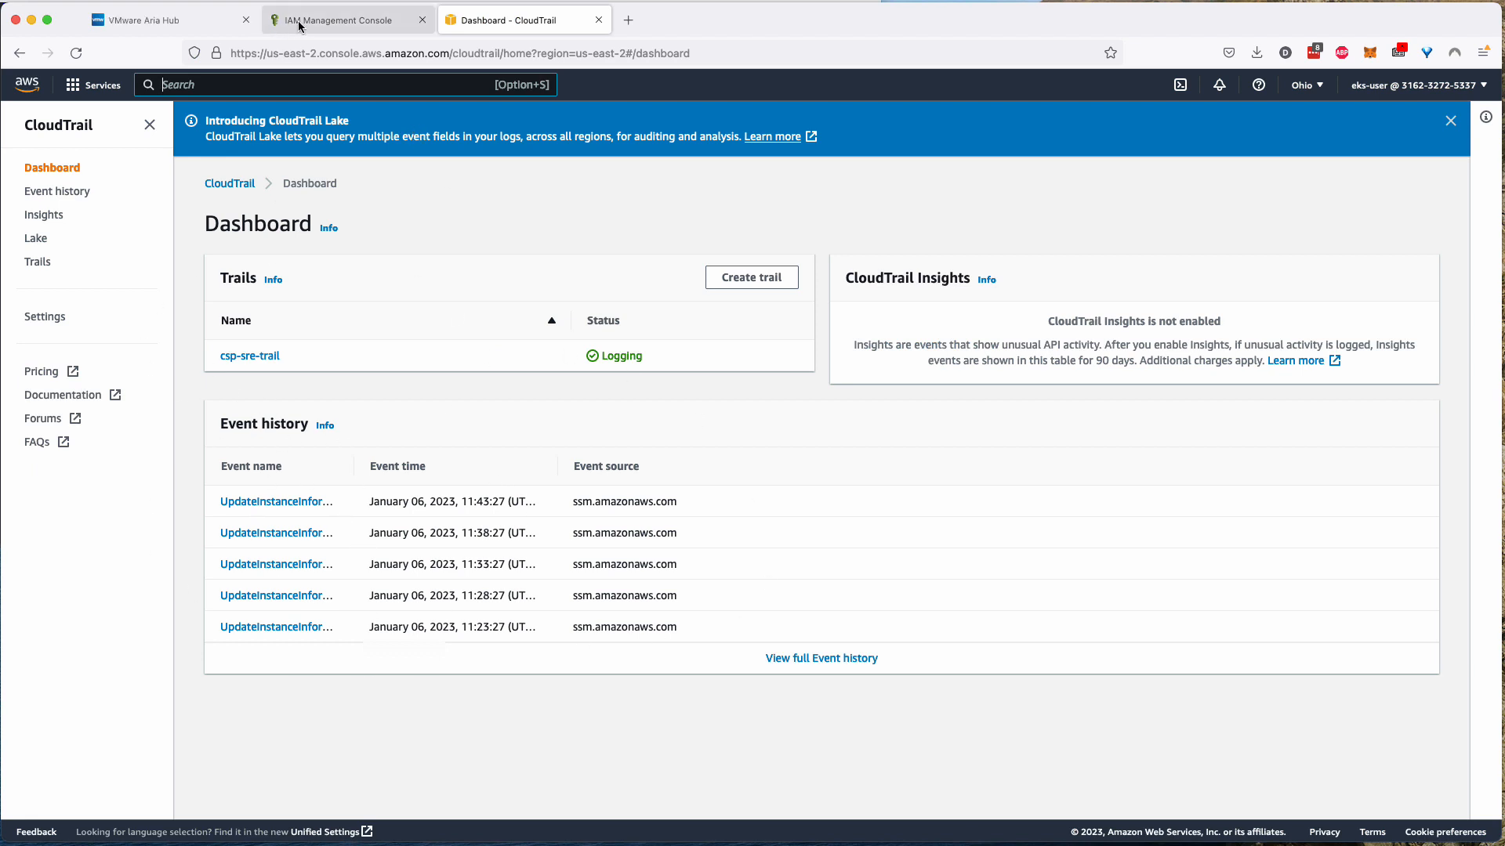
- Review the AWS CLI and access key prerequisites and the cloud_account_onboarding.sh command in the Aria Hub Account Onboarding instructions
click(188, 23)
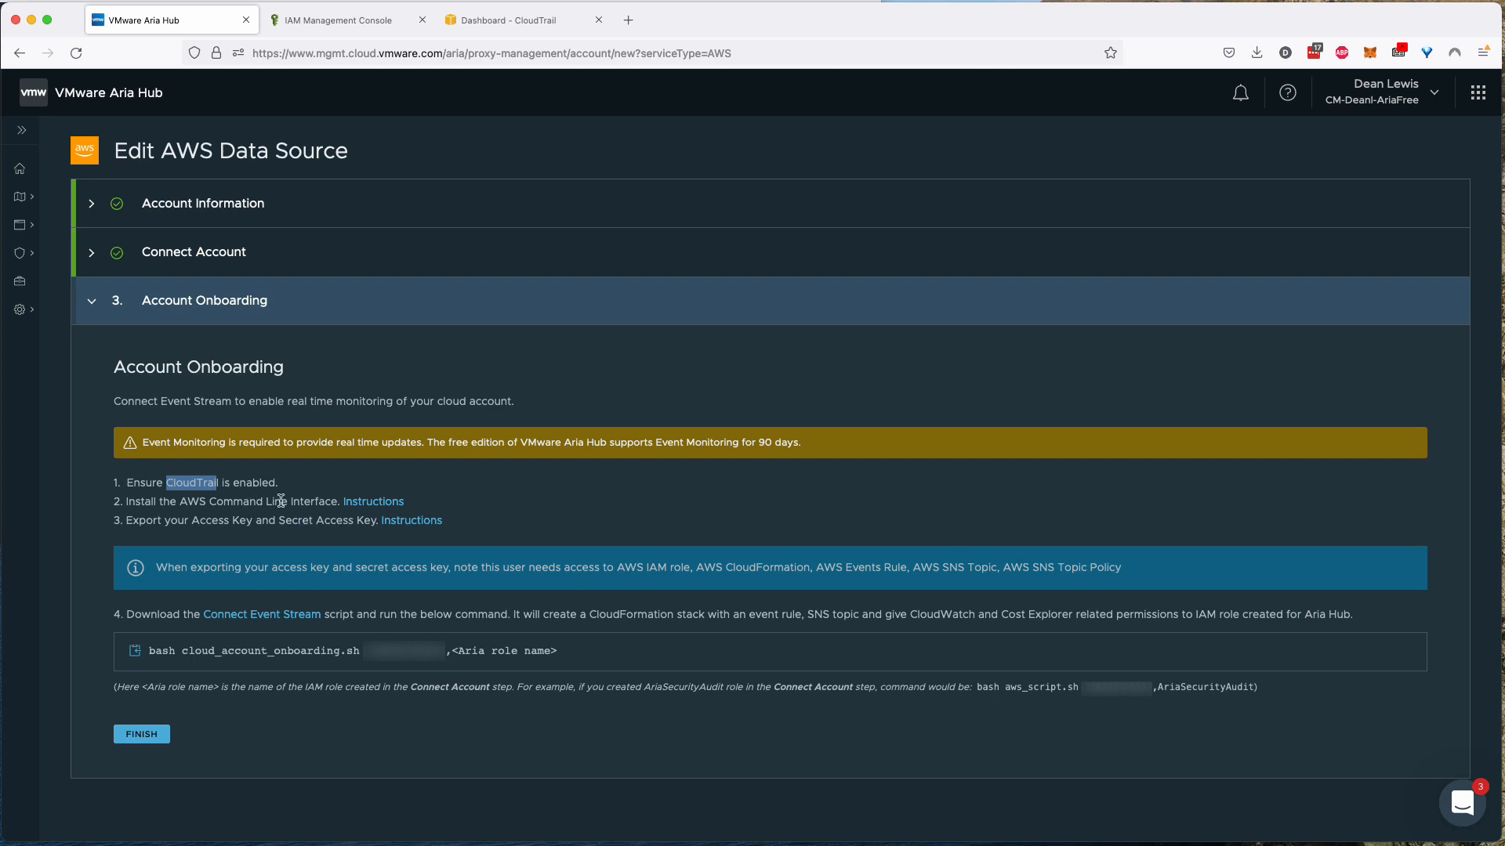
drag(180, 502, 337, 502)
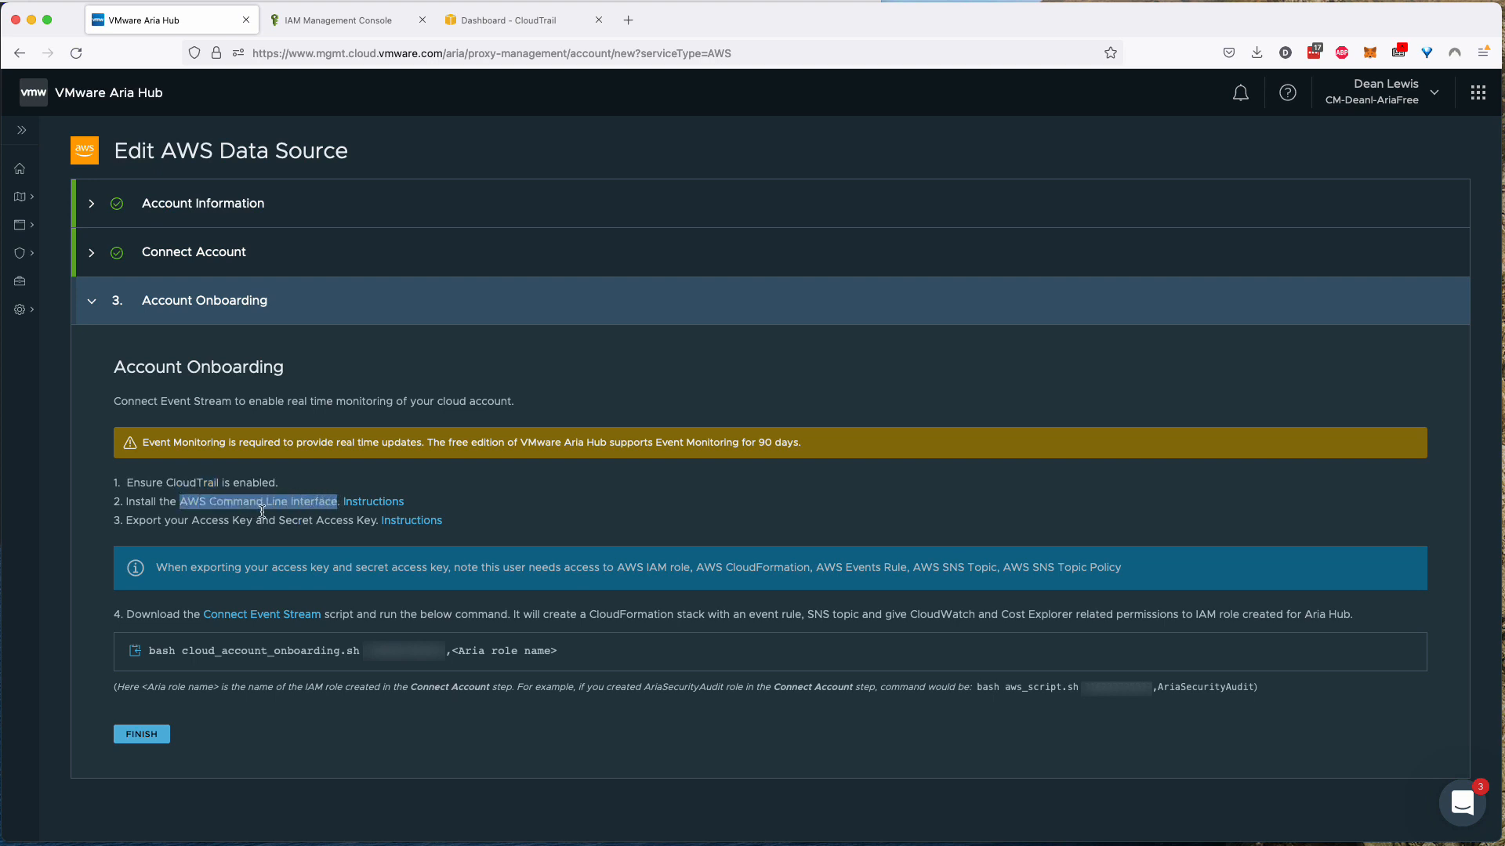
drag(191, 521, 348, 523)
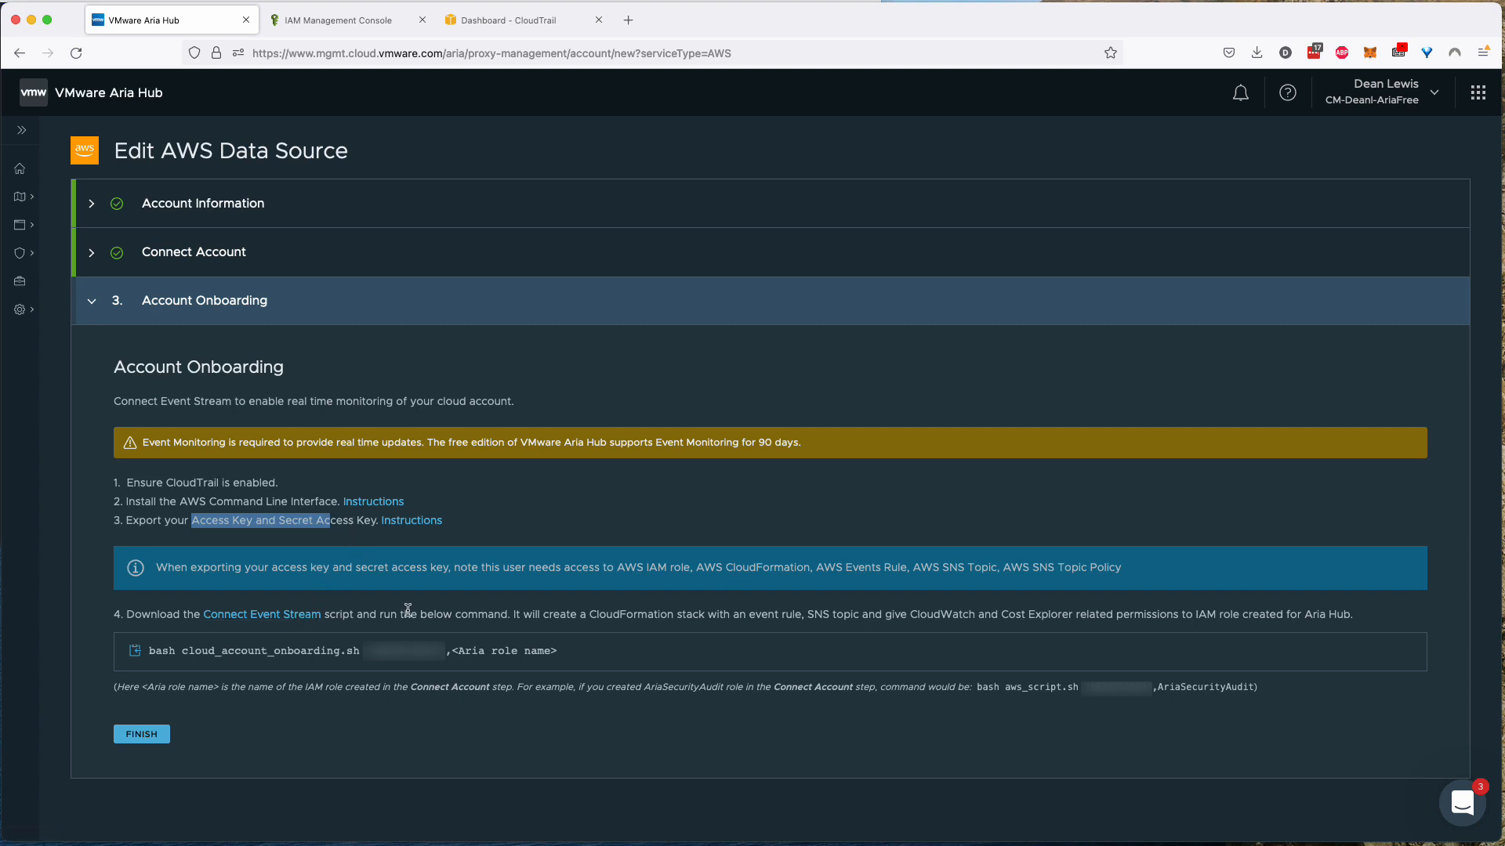
drag(149, 651, 356, 656)
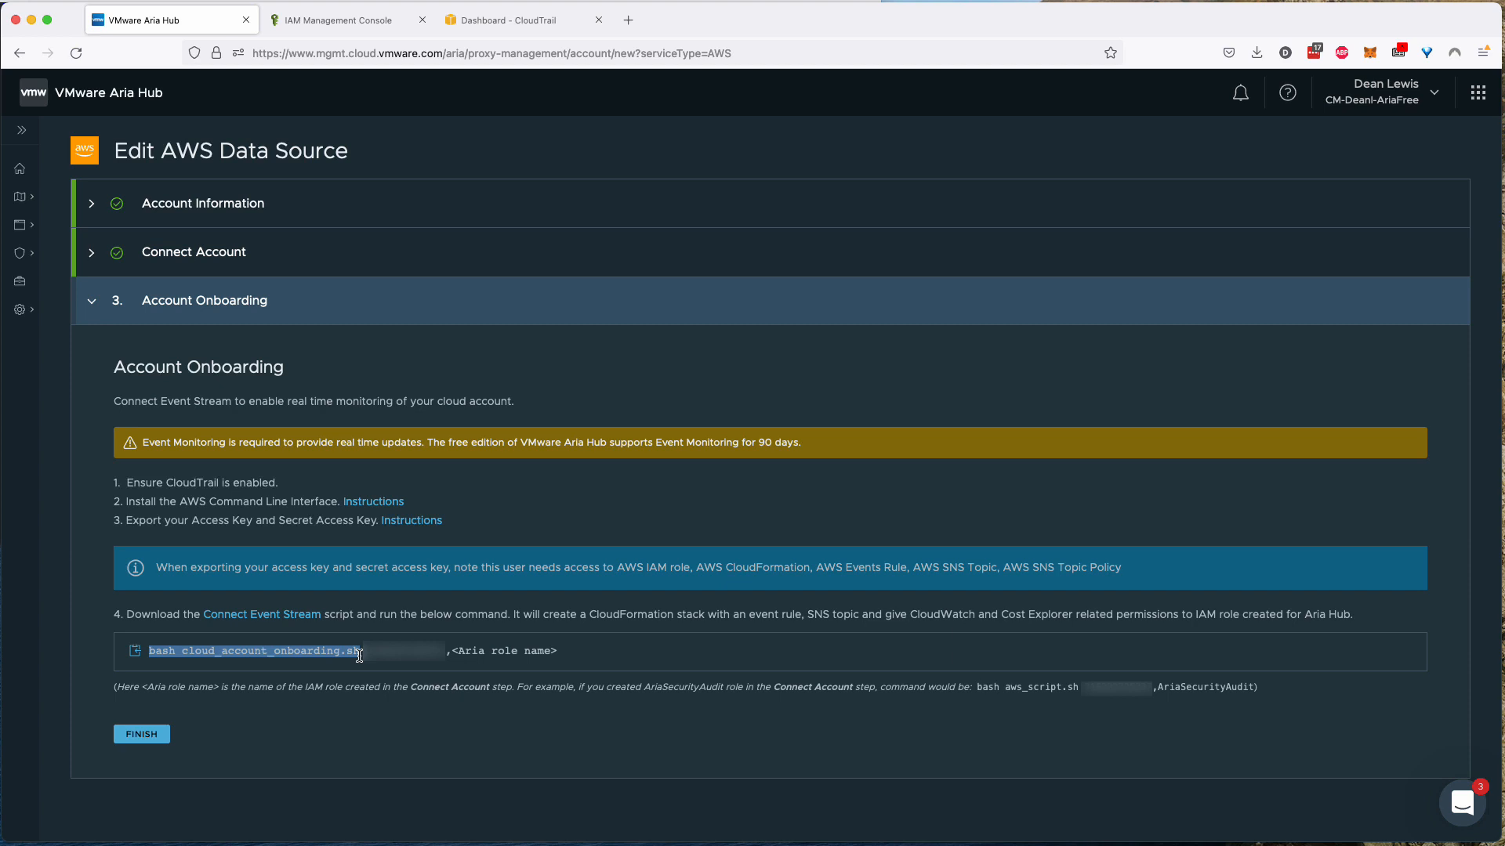
drag(359, 655, 361, 661)
click(200, 653)
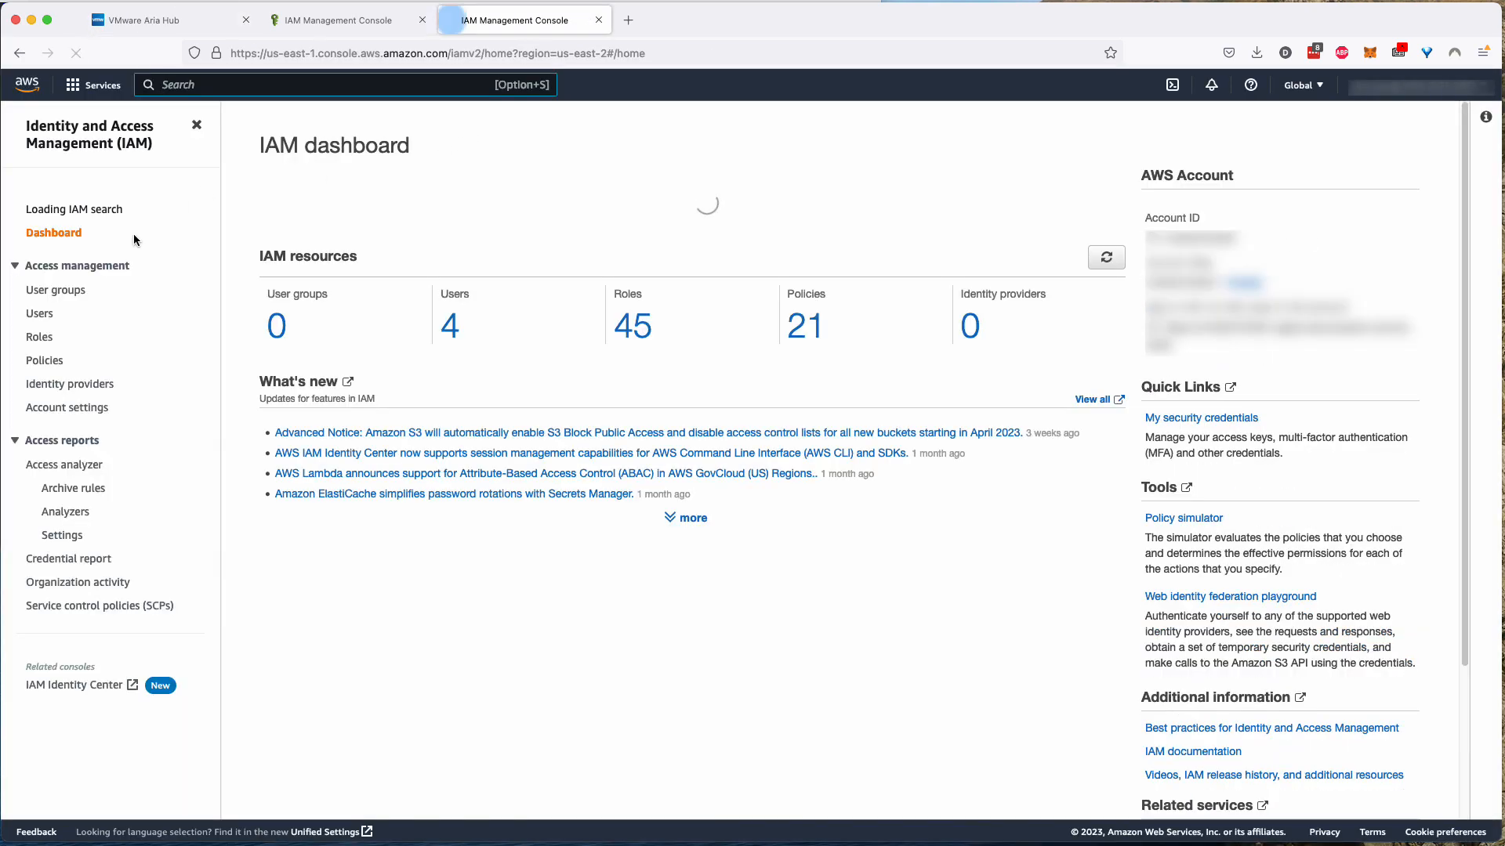
- Filter the IAM roles by aria and copy the name of the VMwareAriaHub role
click(39, 337)
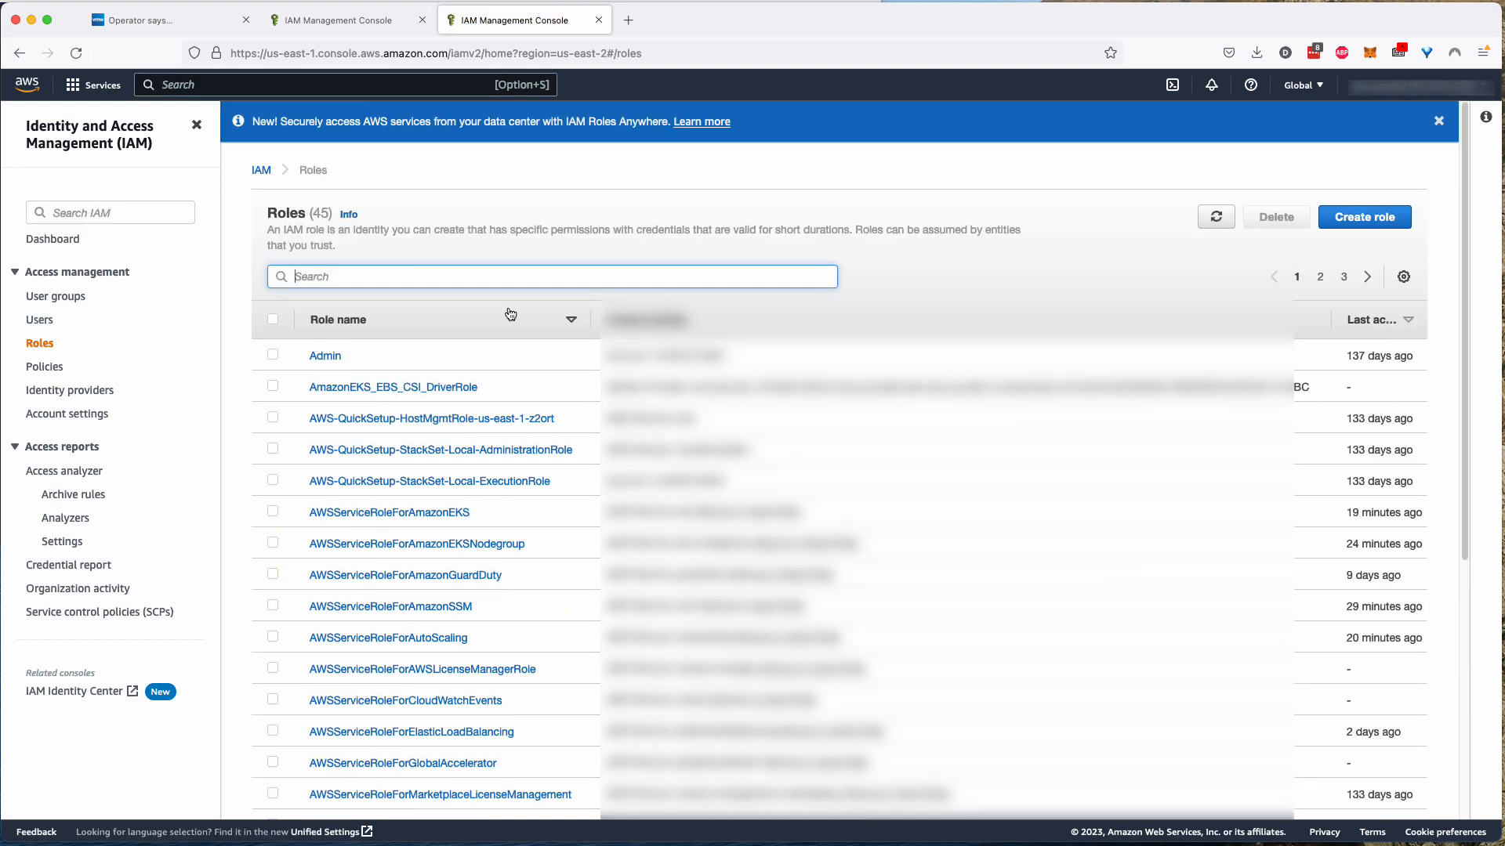
text(arn)
key(BackSpace)
key(BackSpace)
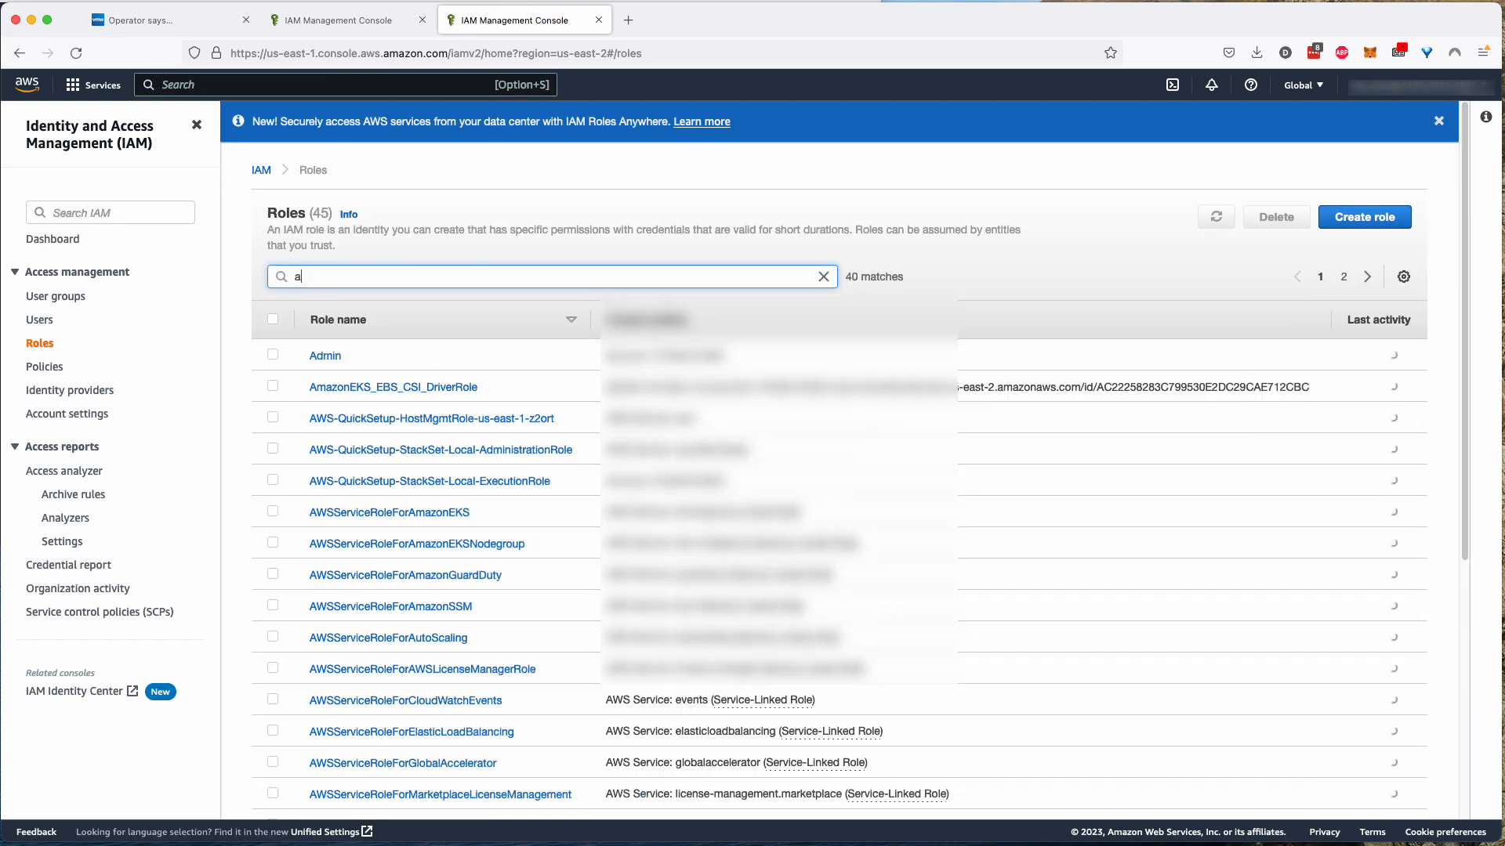
text(ria)
drag(395, 362, 306, 359)
key(super+c)
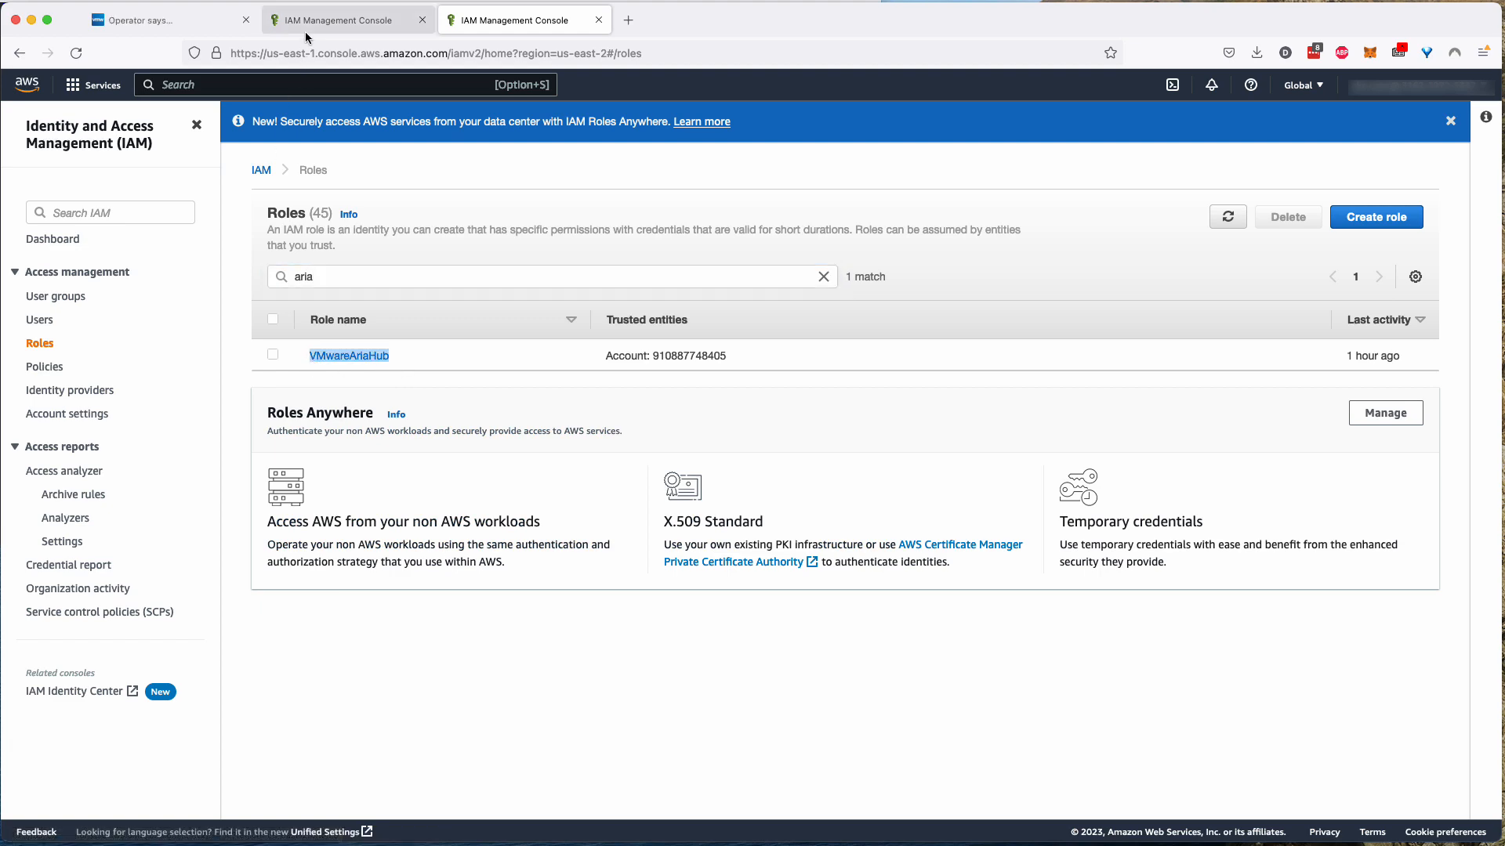
- Copy the cloud_account_onboarding.sh command with its account ID, without the role name placeholder, from Aria Hub into the terminal
click(305, 24)
click(188, 23)
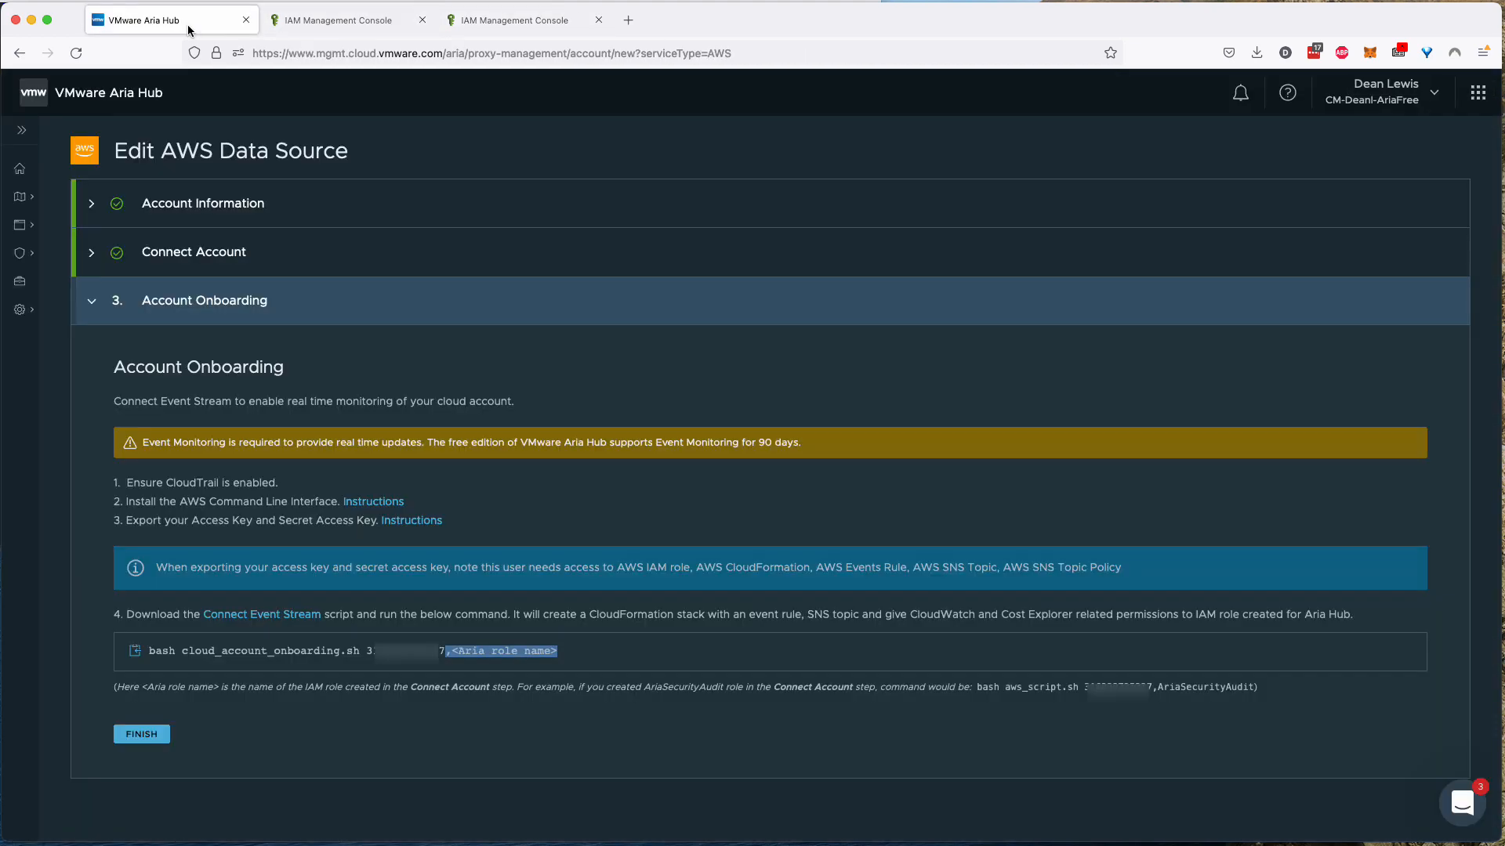
drag(149, 651, 453, 653)
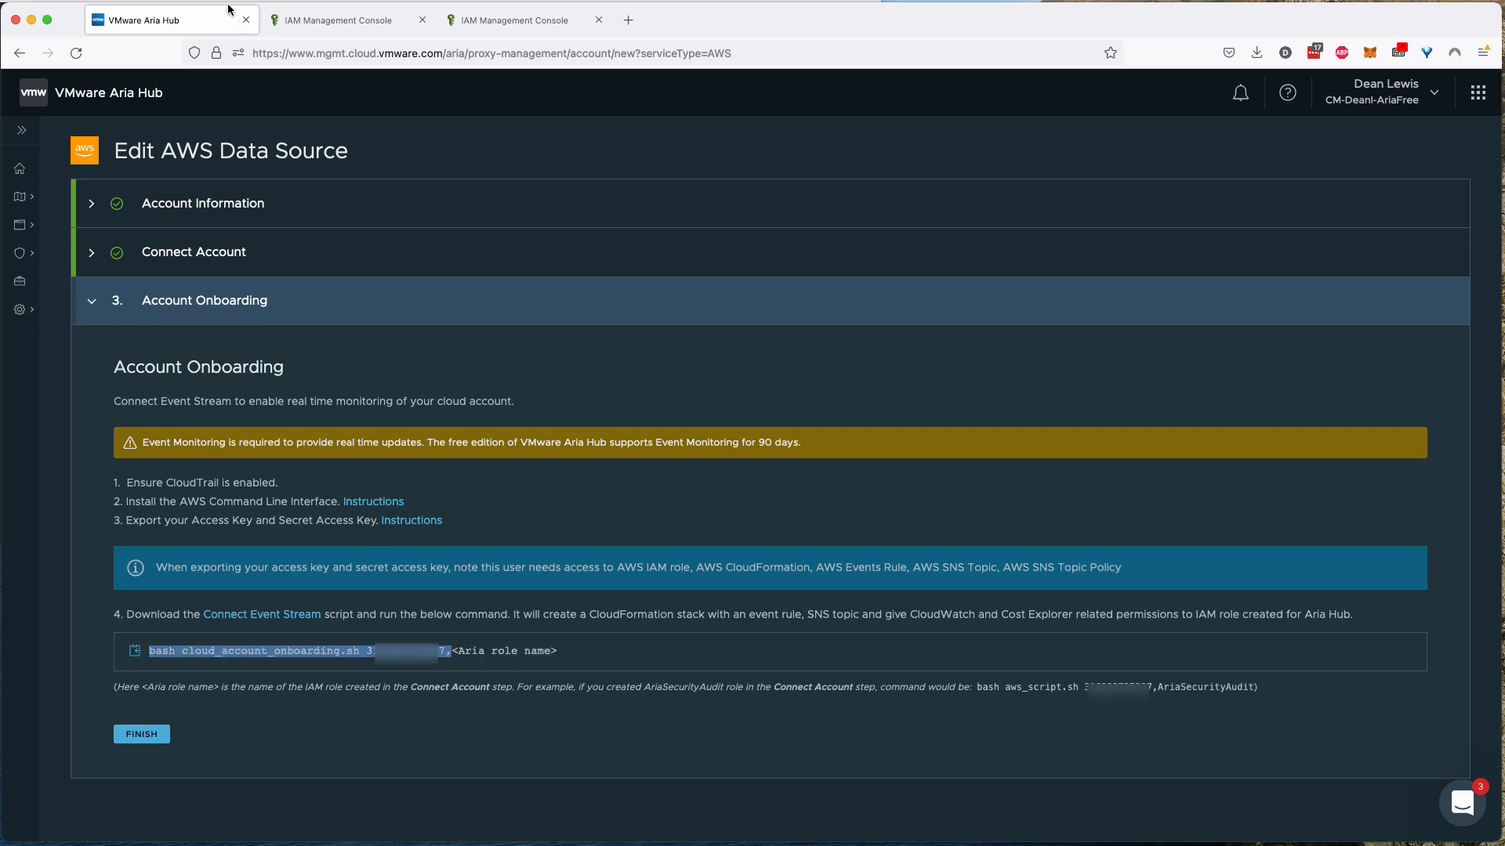
key(ctrl+grave)
key(super+v)
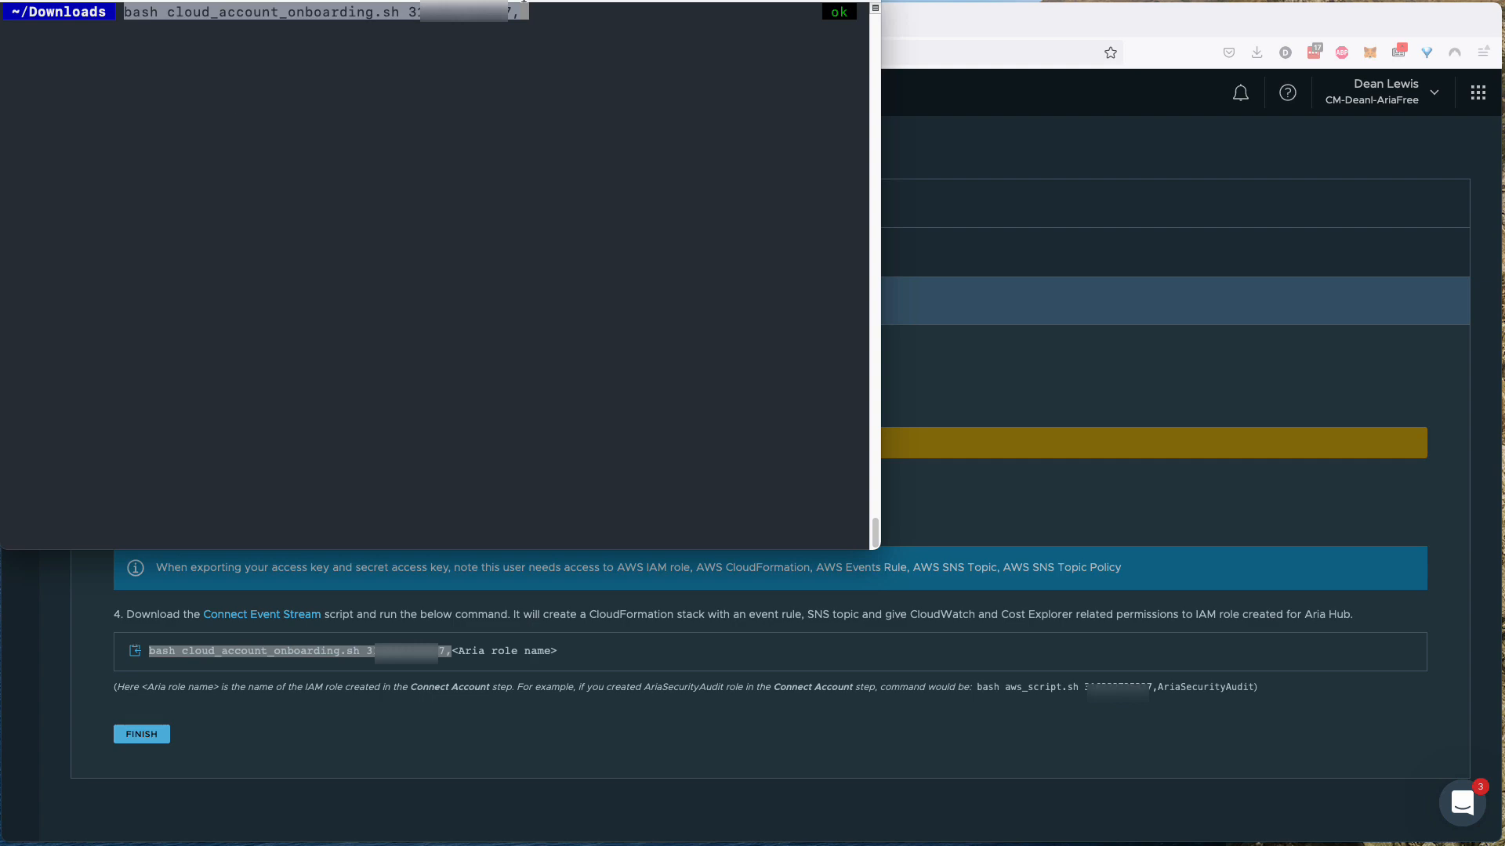
- Append the role name VMwareAriaHub from the IAM roles list to the onboarding command in the terminal and run it
key(ctrl+grave)
click(482, 24)
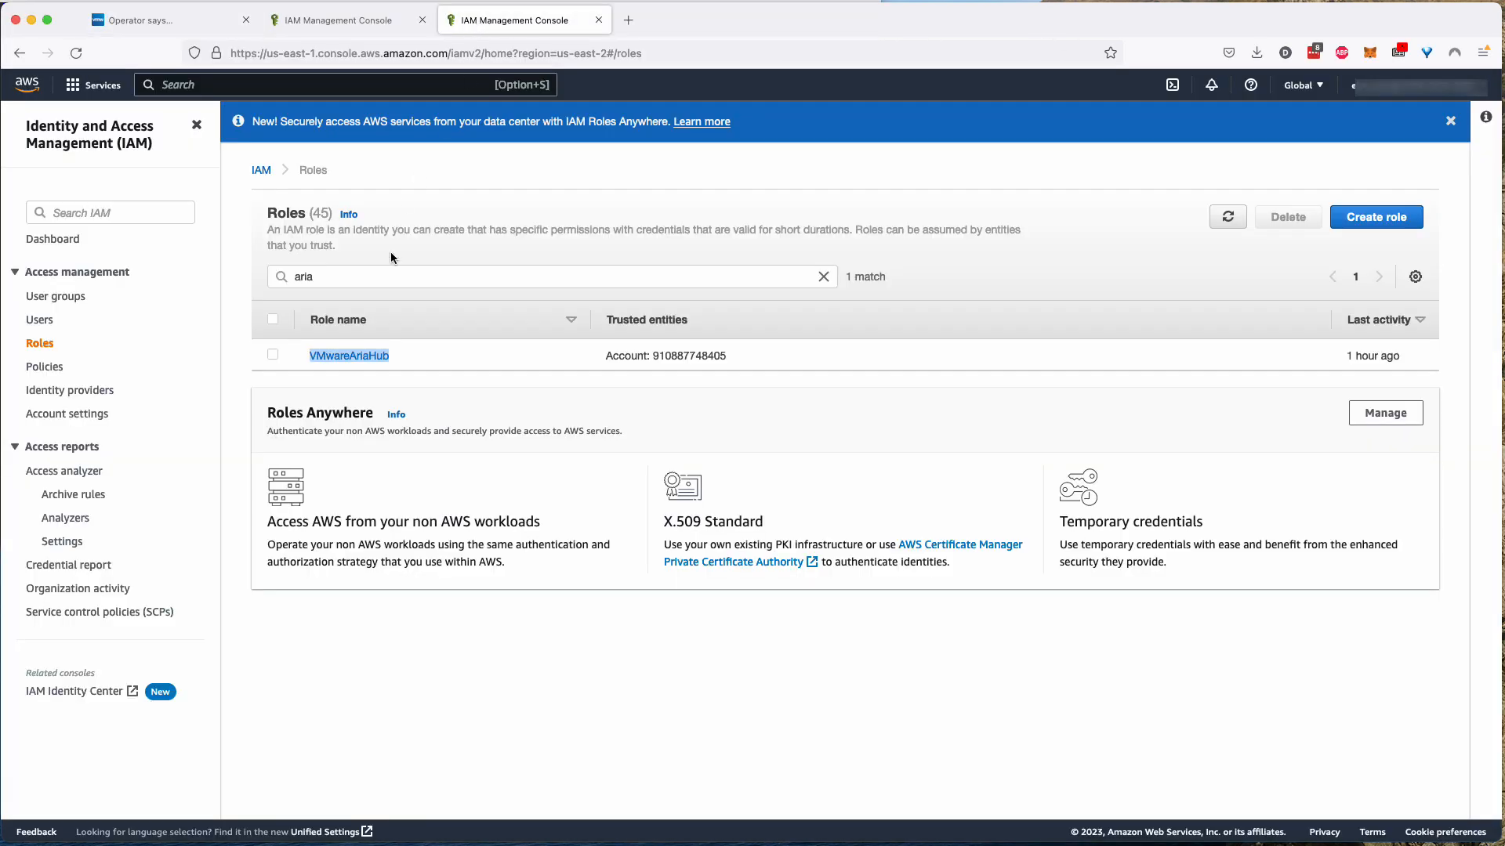
key(ctrl+grave)
key(super+v)
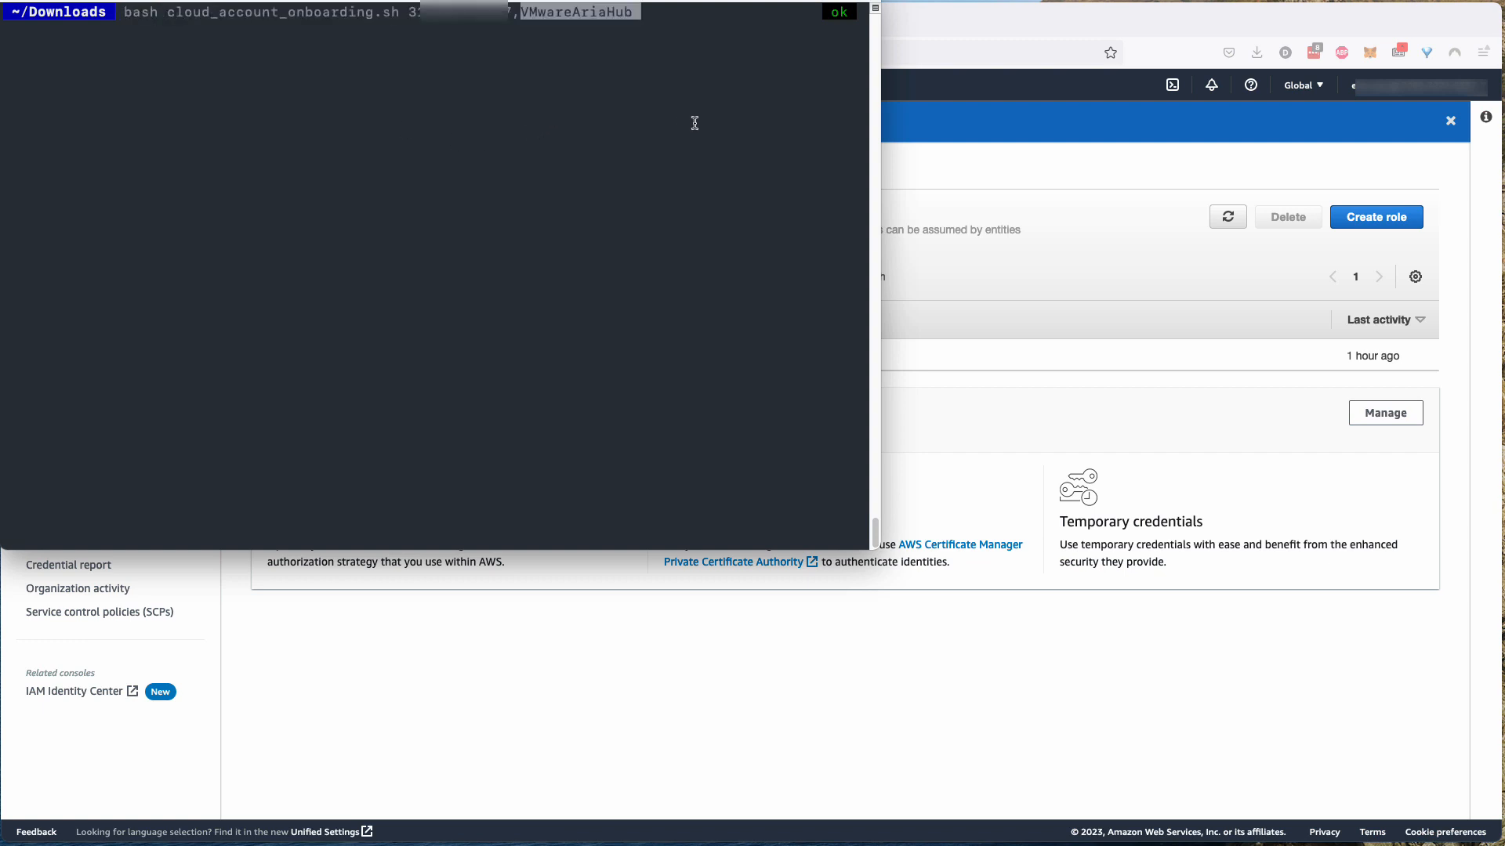
key(Return)
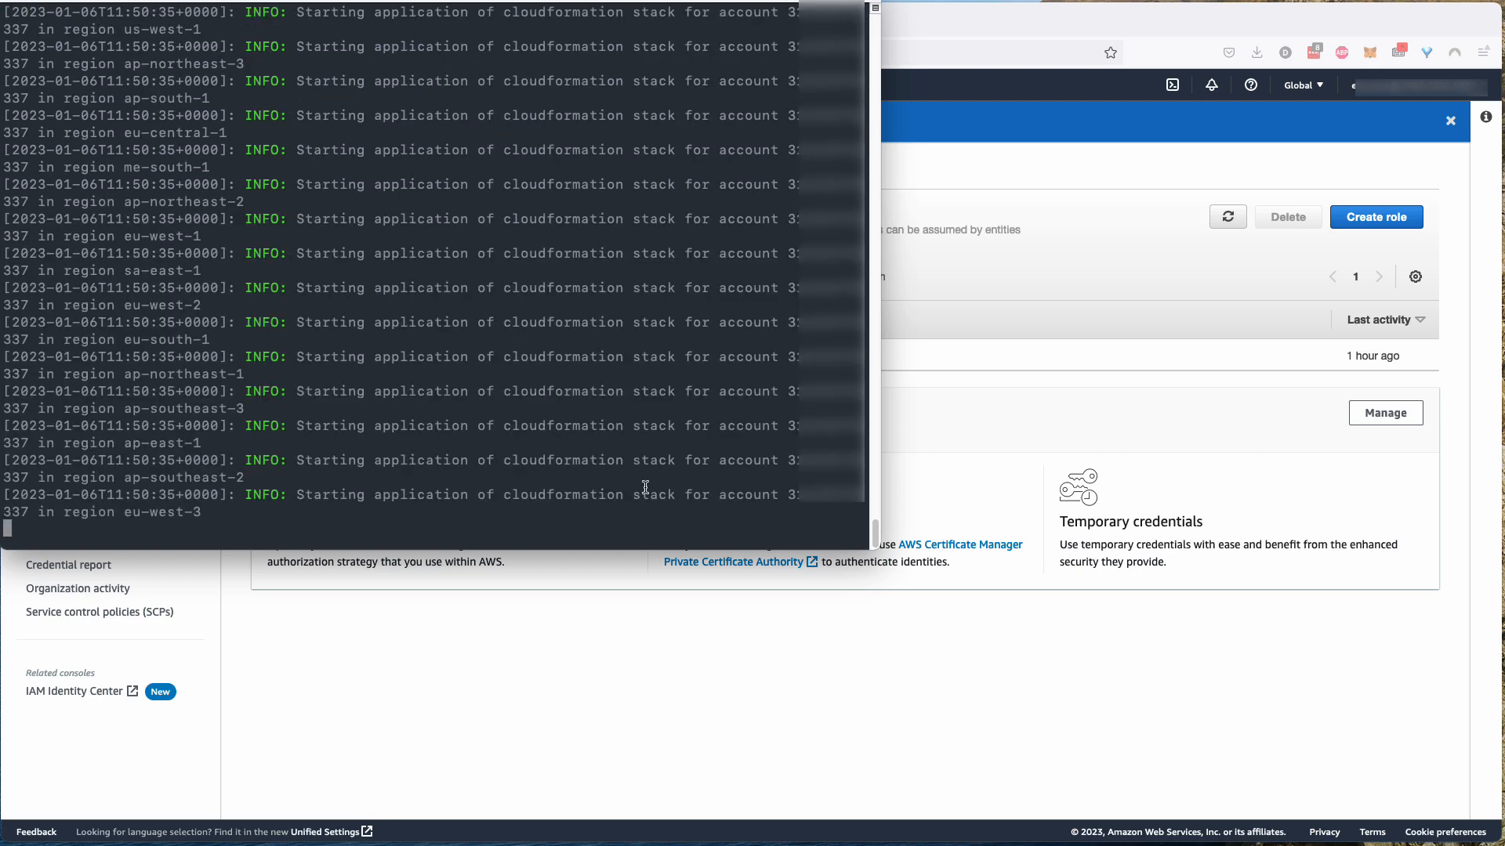
- Examine the events and resources of the cloudcoreo-events stack in CloudFormation, and check the onboarding script's output in the terminal
key(super+Tab)
click(95, 84)
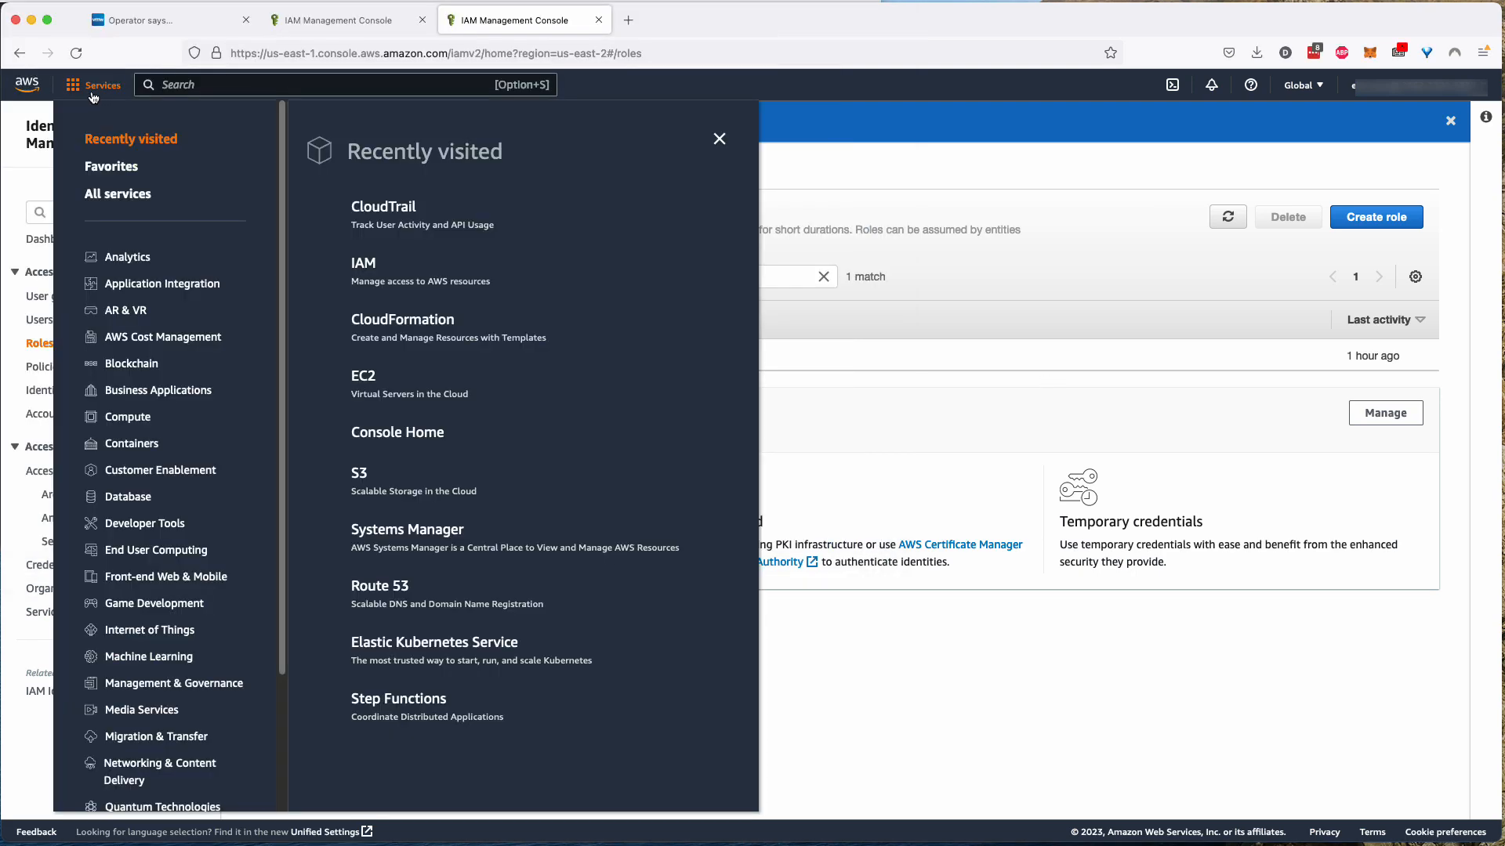
click(413, 321)
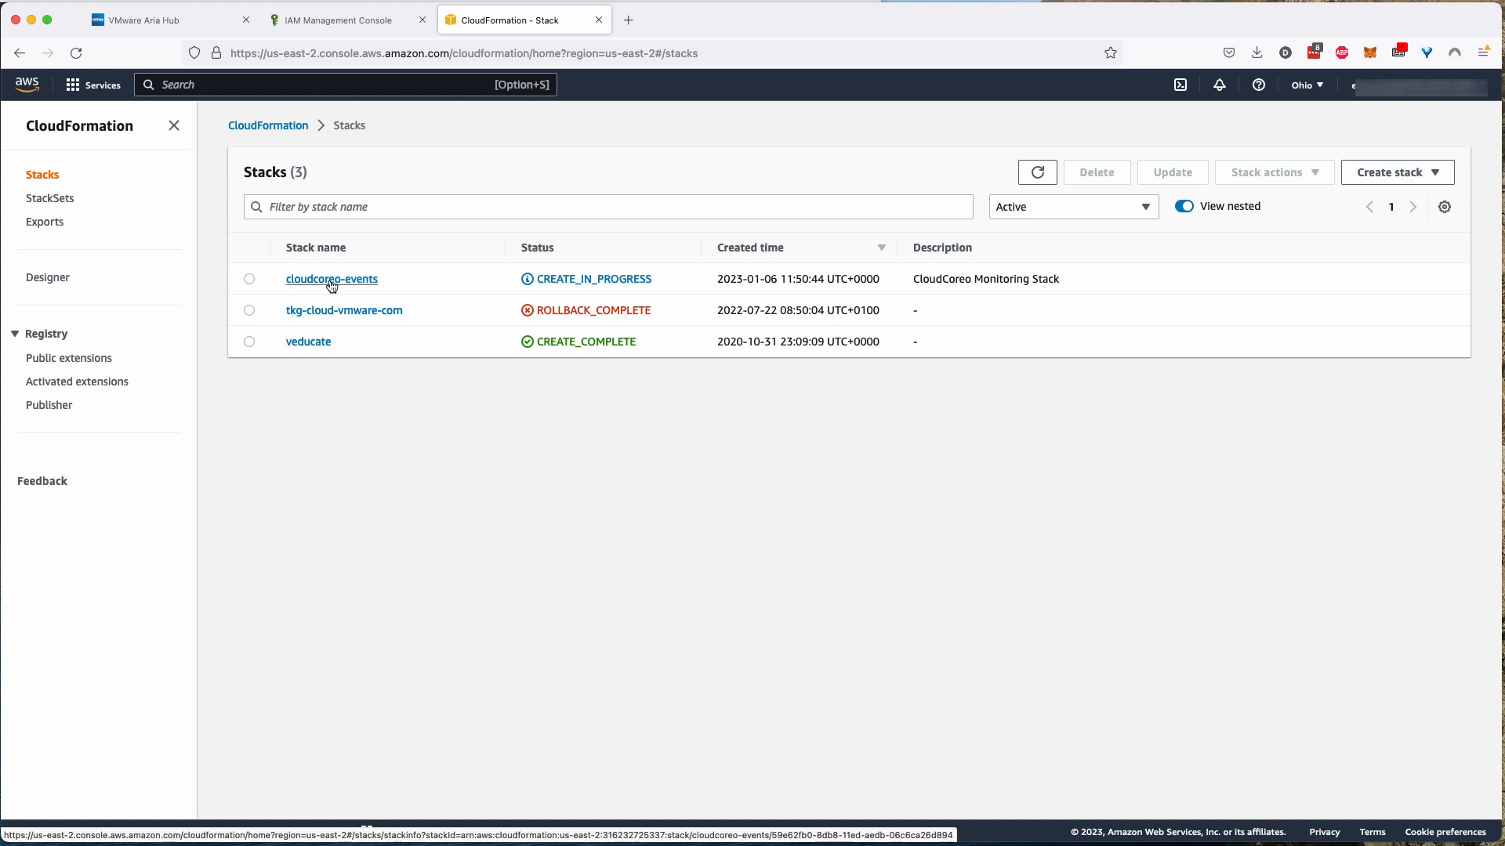
click(332, 282)
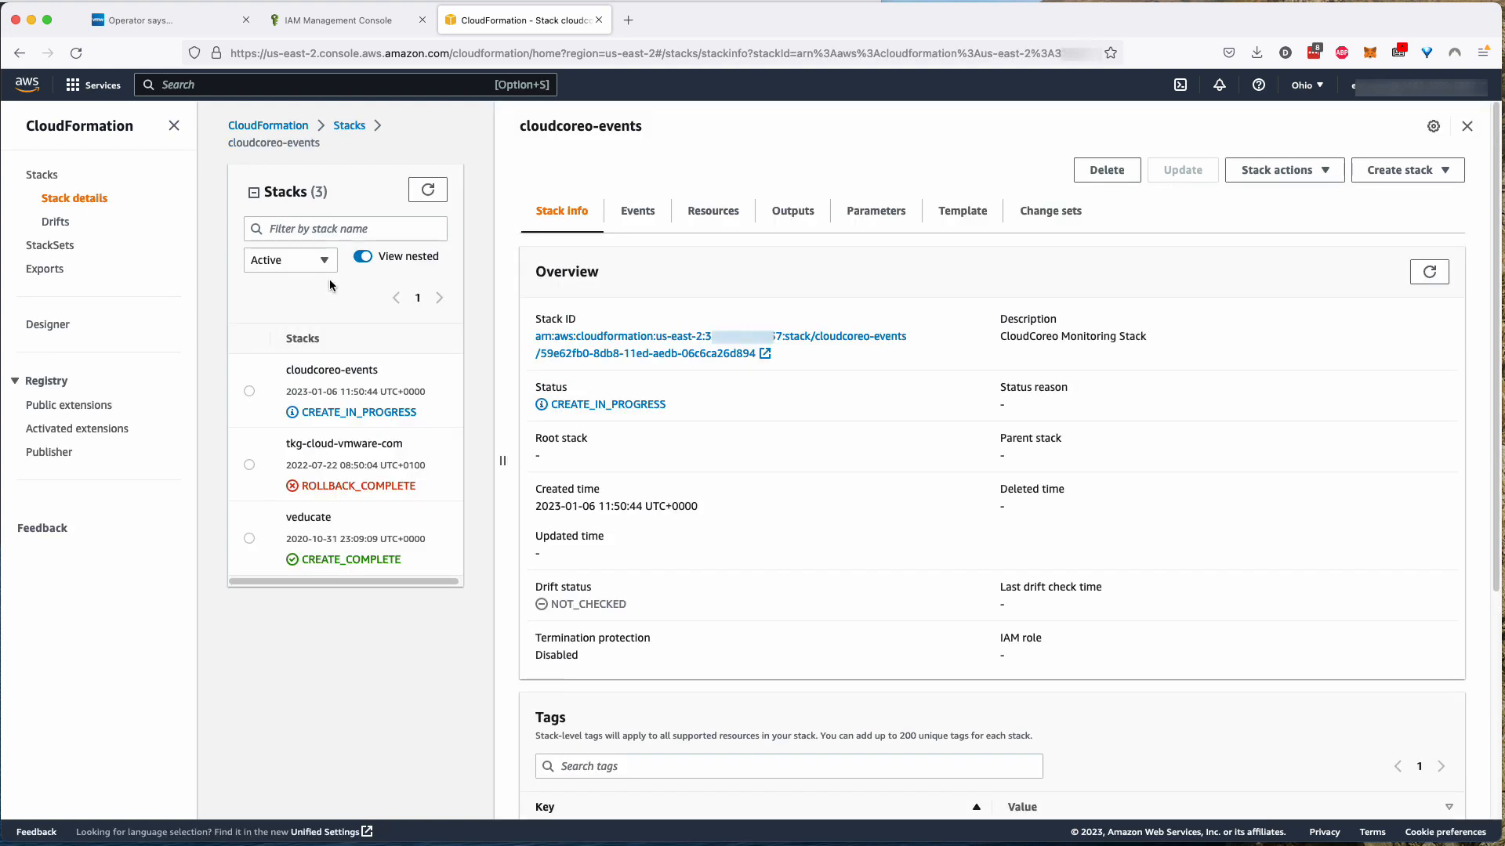
click(646, 213)
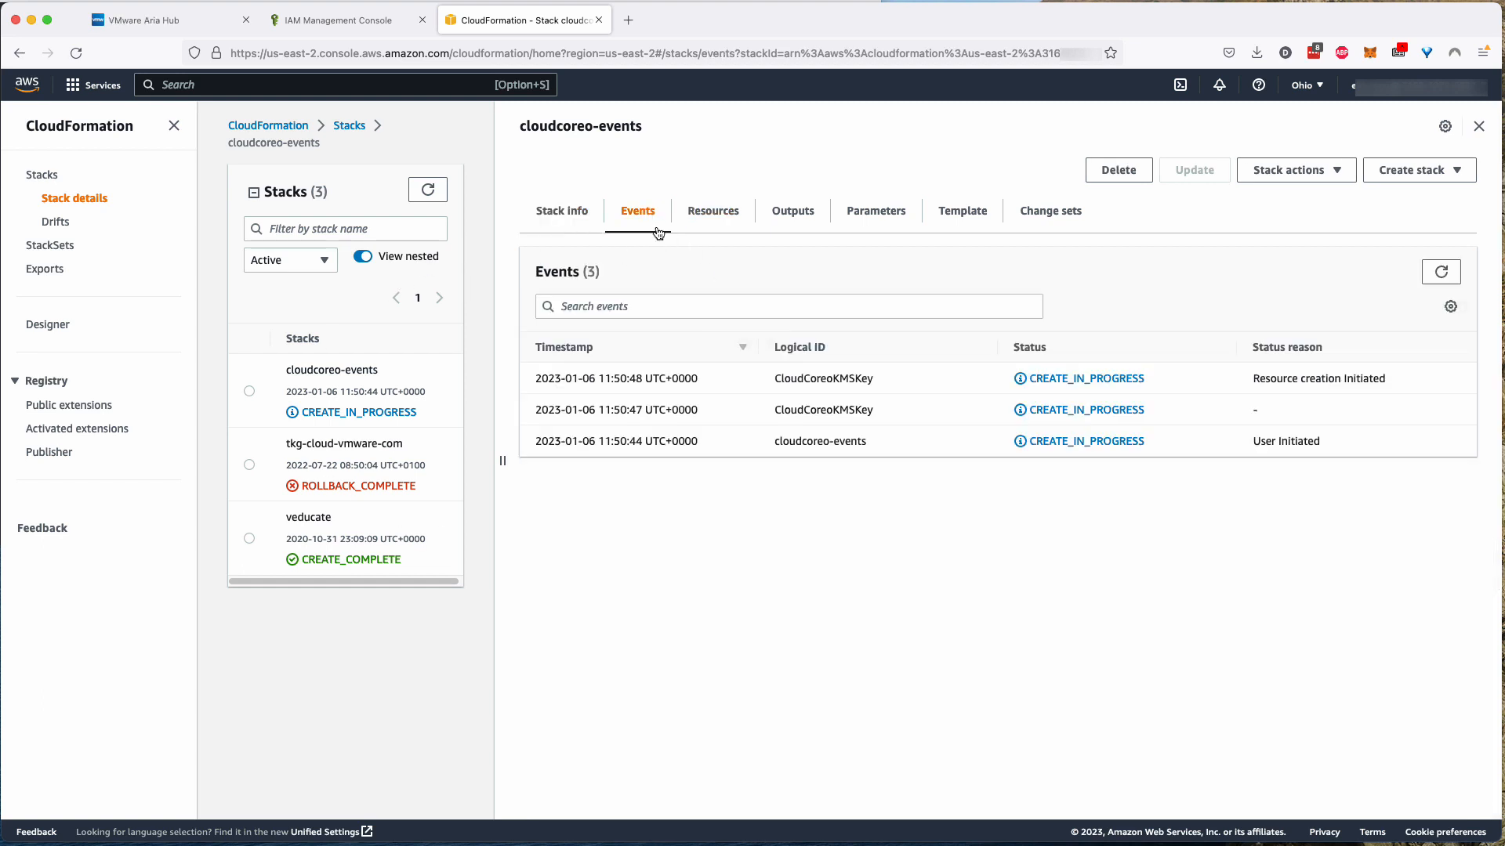
click(705, 211)
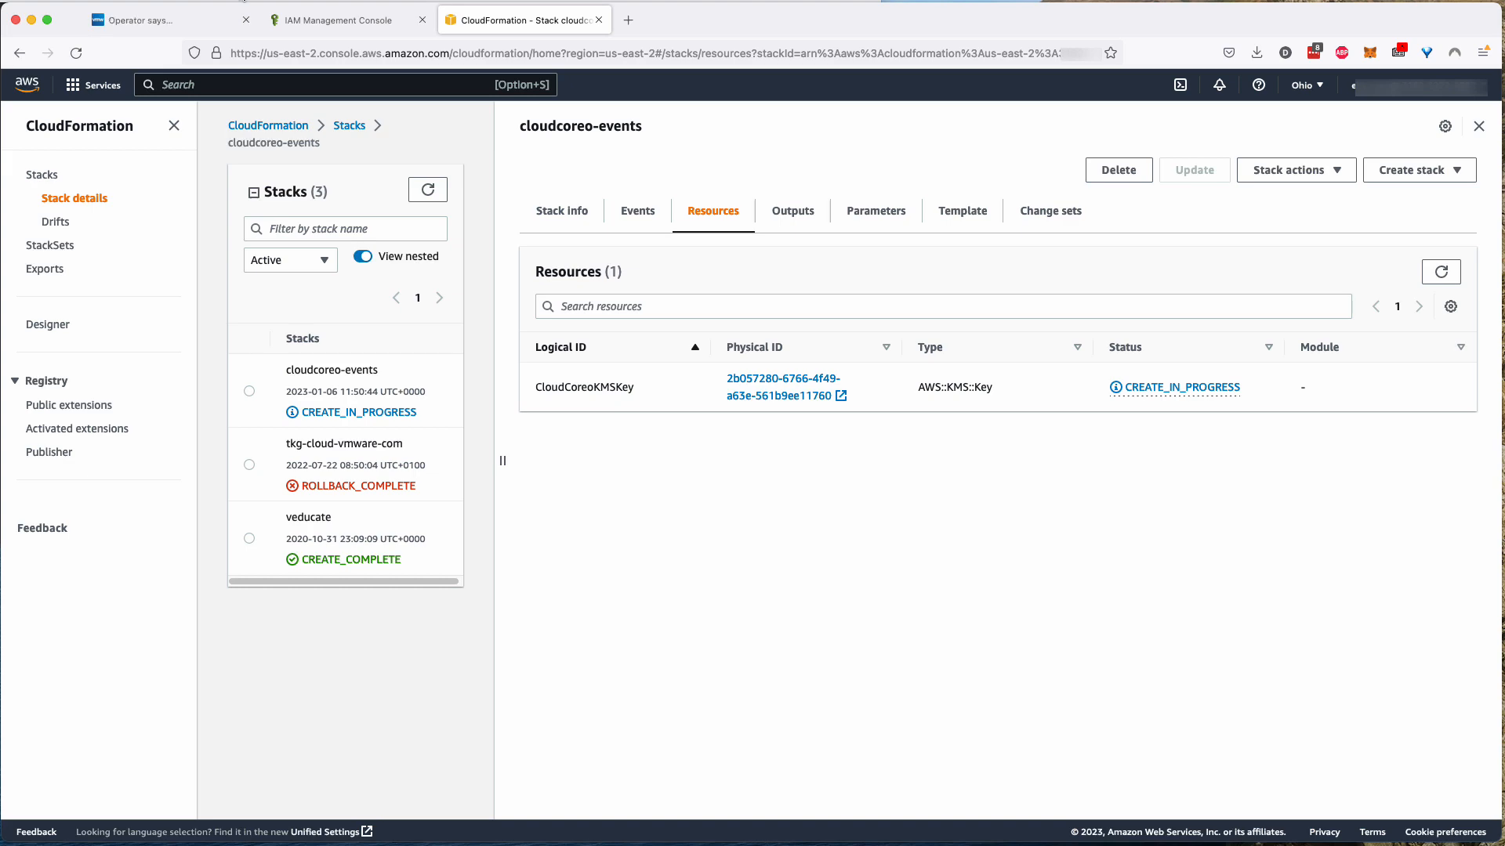
key(super+Tab)
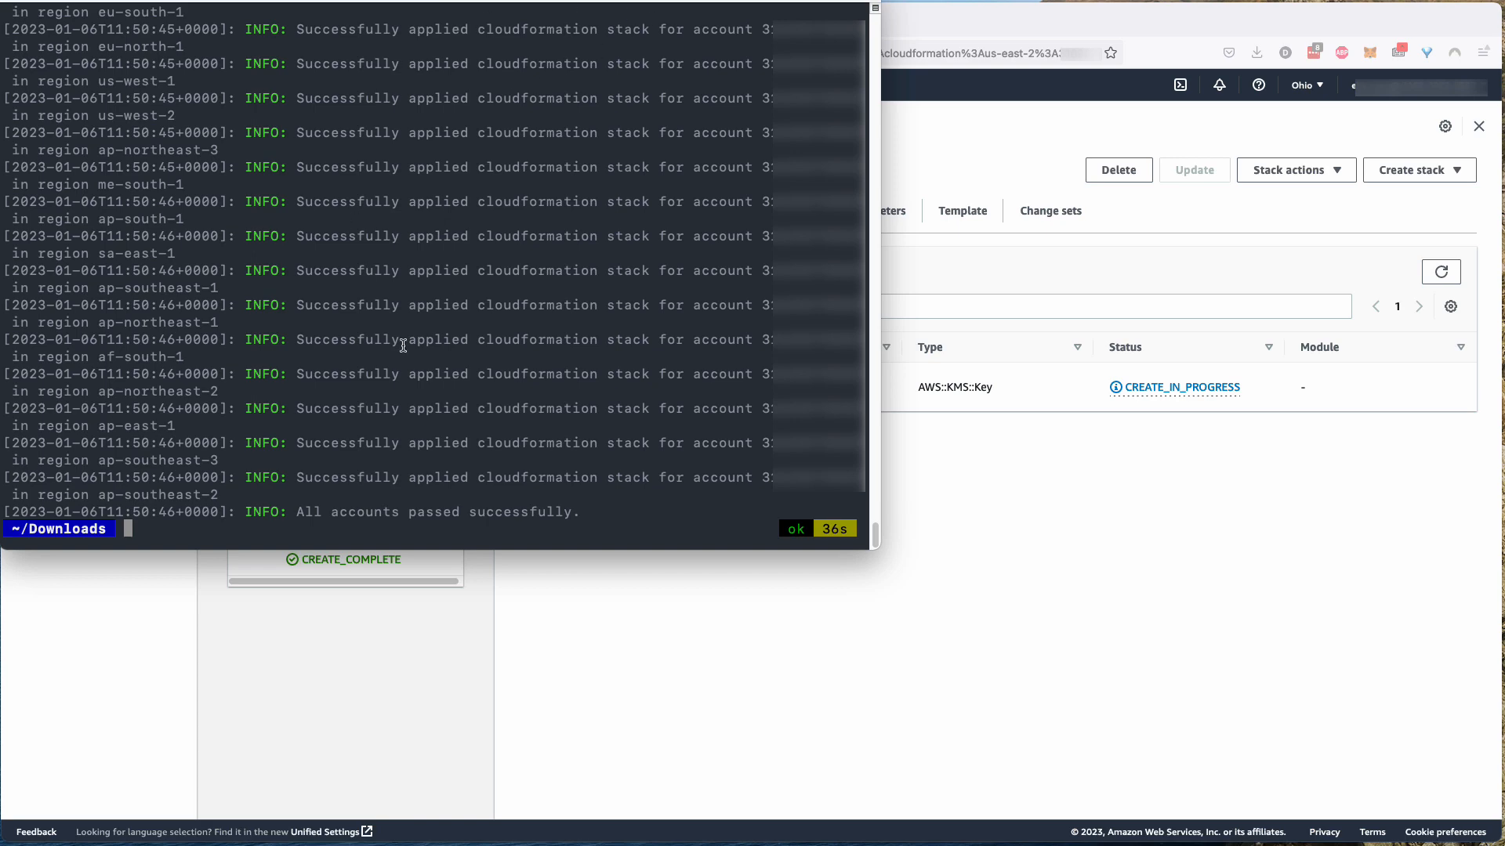
click(726, 606)
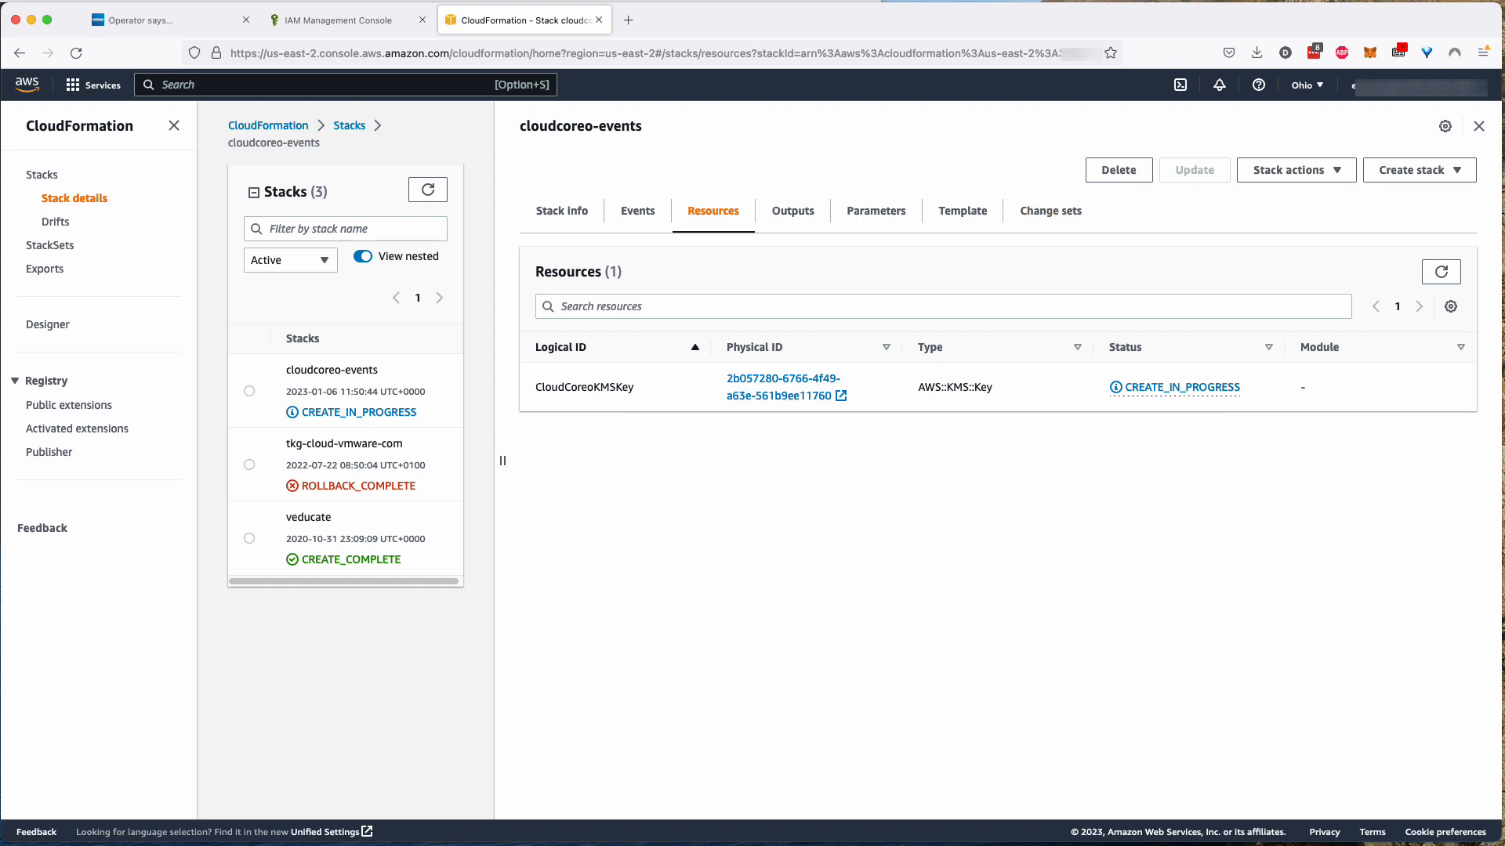
- Finish the account onboarding in Aria Hub and expand the details of the veducate-aws data source
key(super+1)
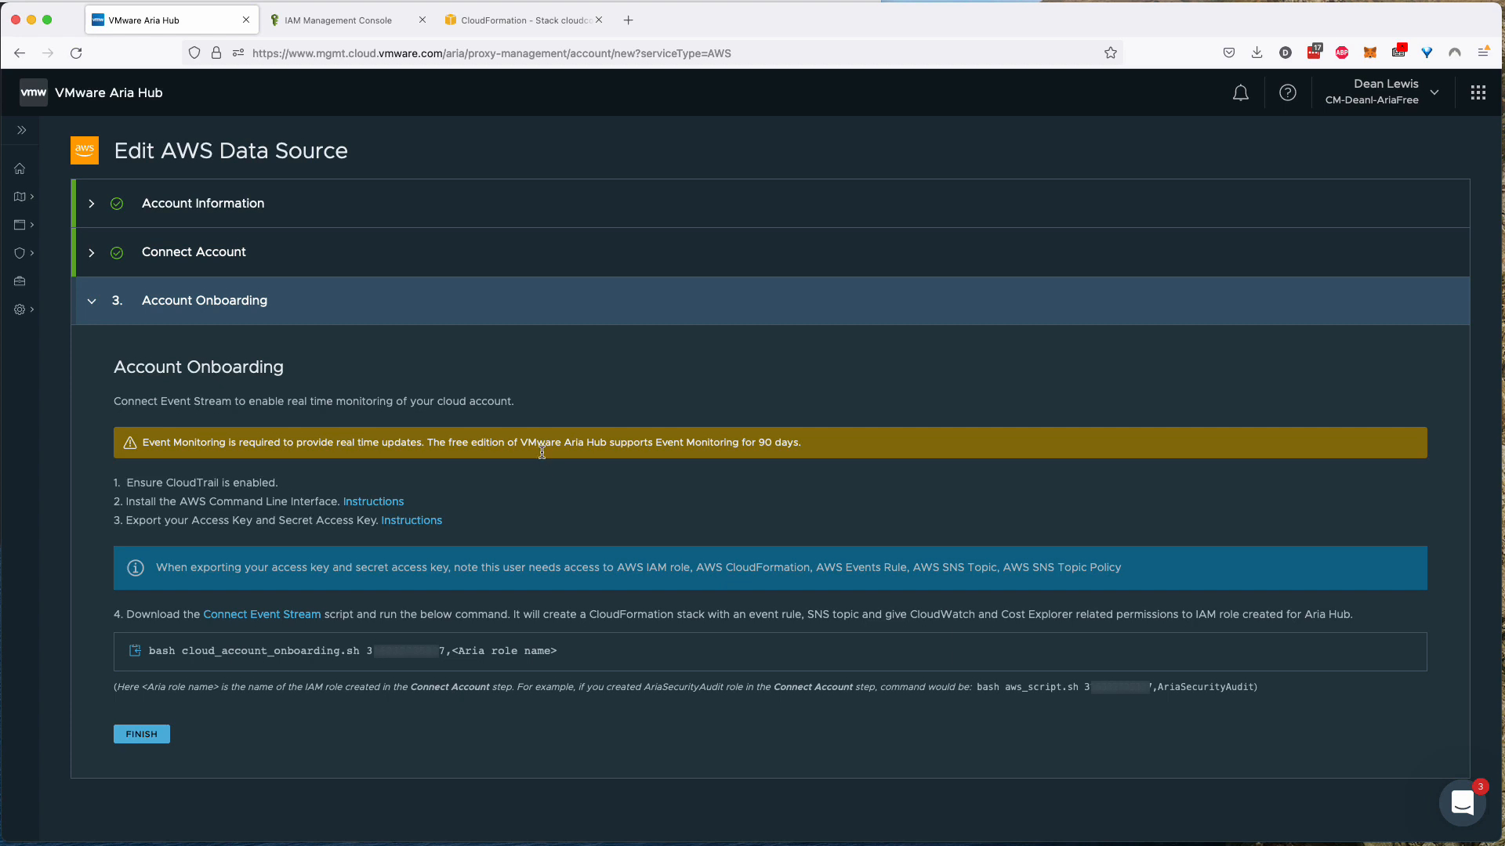
click(141, 735)
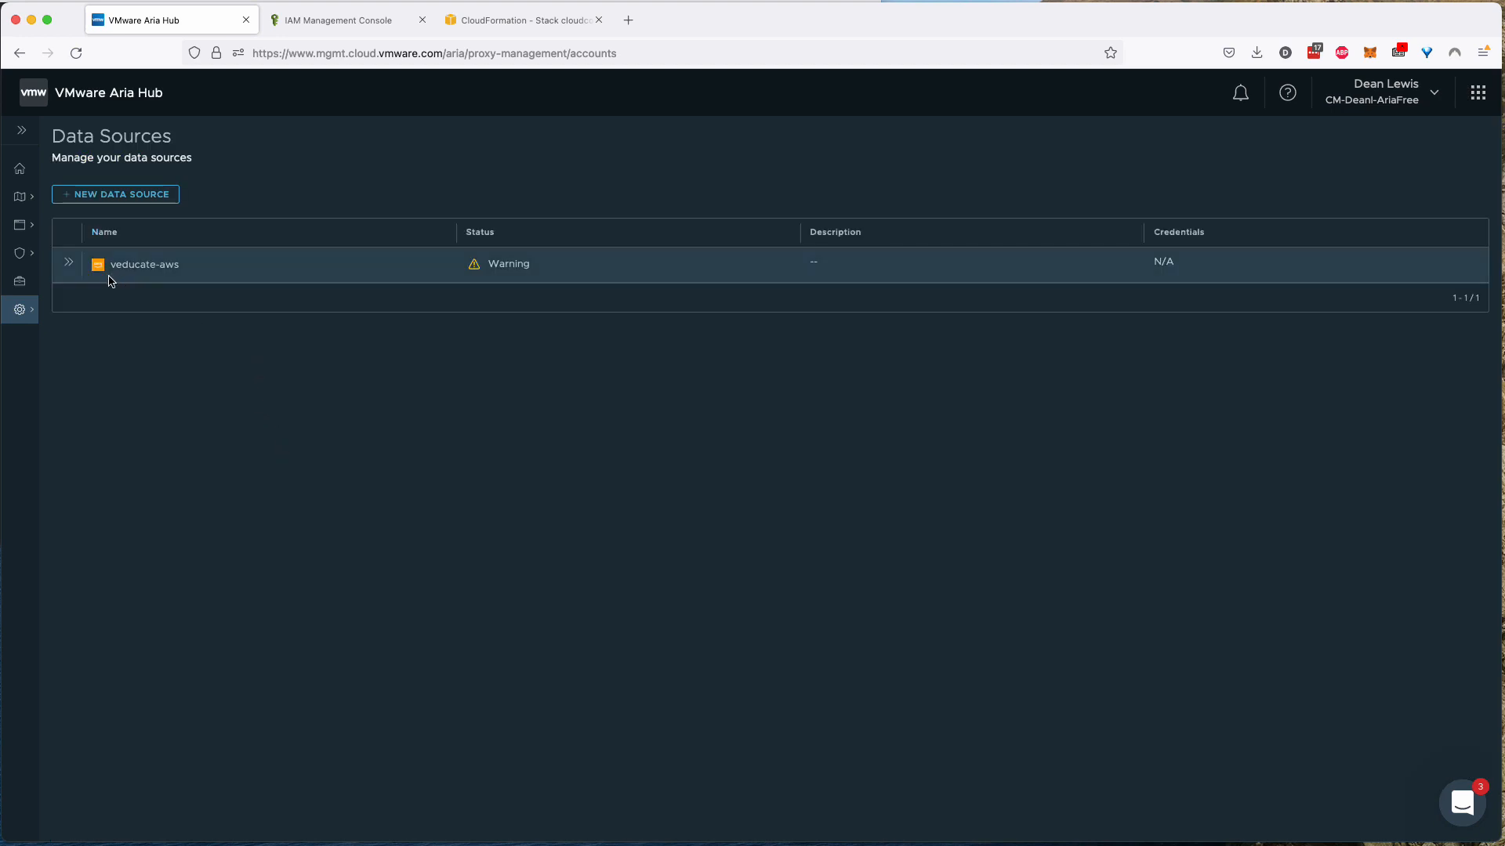
click(69, 263)
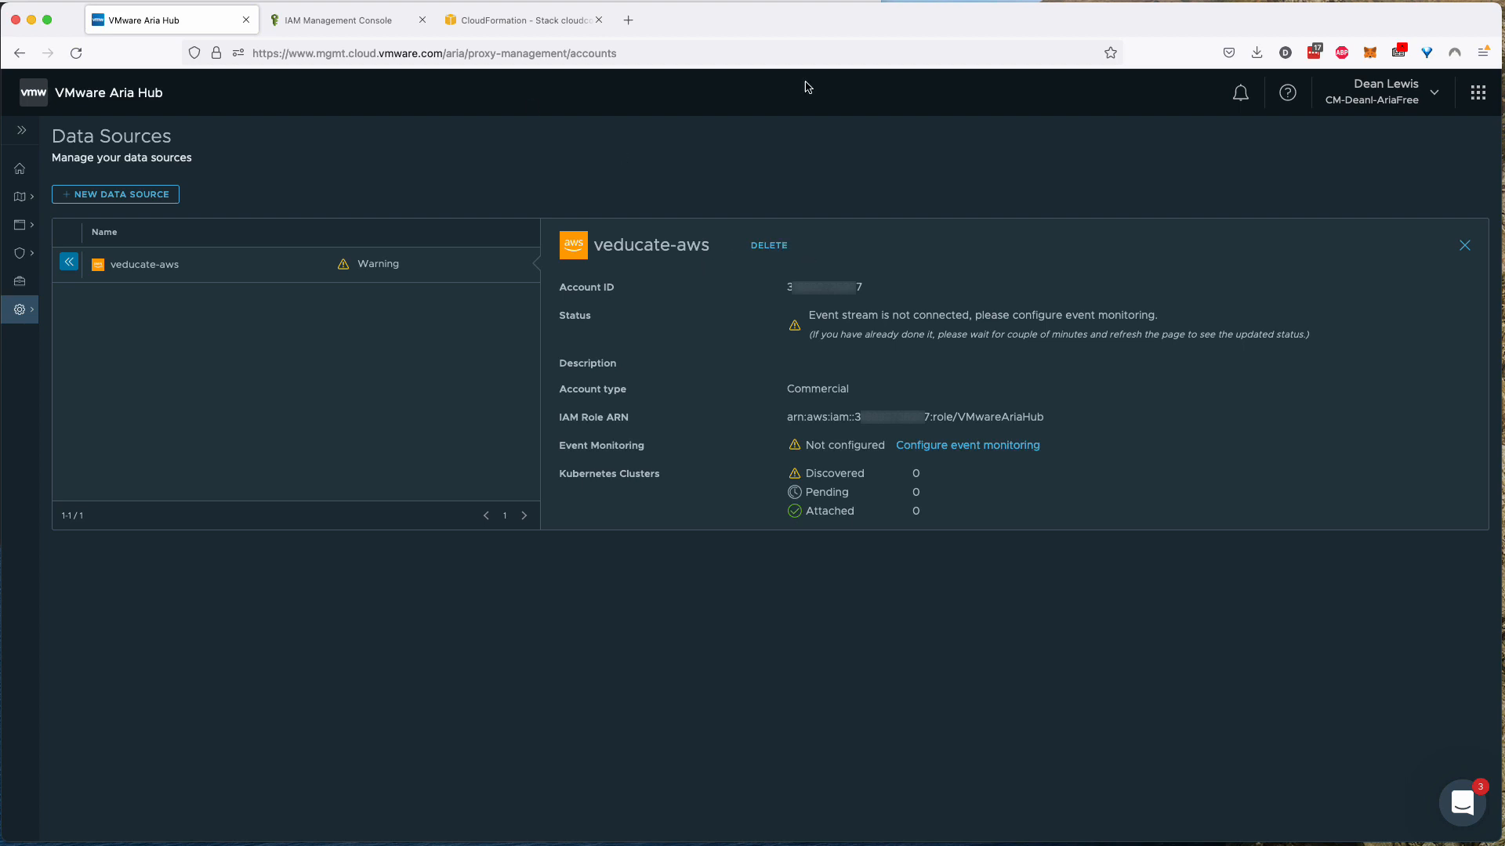
- Refresh the cloudcoreo-events stack page and recheck the veducate-aws data source's status, event monitoring and discovered Kubernetes clusters
click(517, 19)
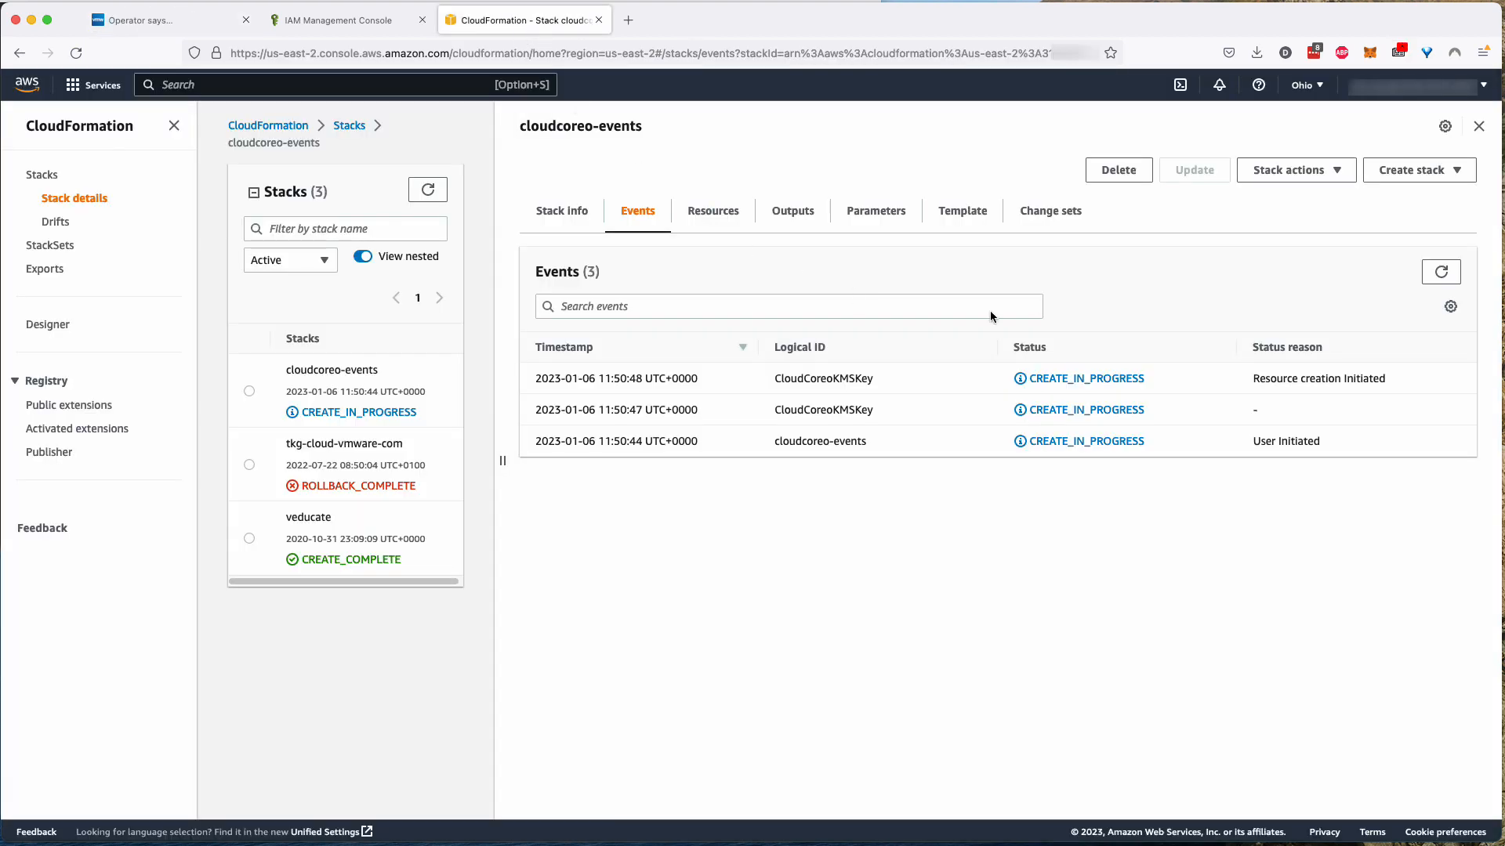
click(75, 54)
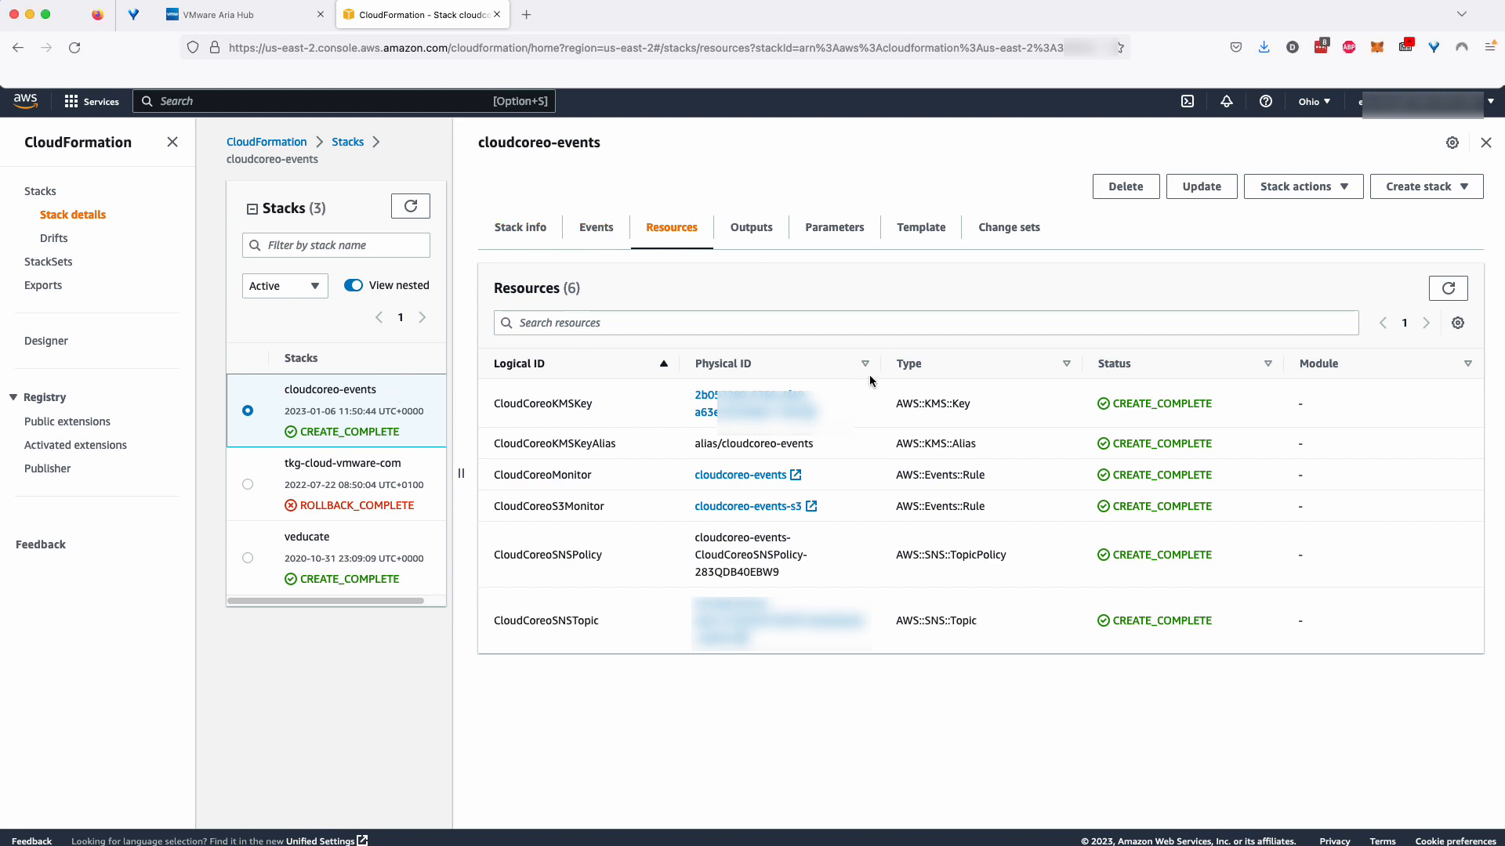
click(248, 18)
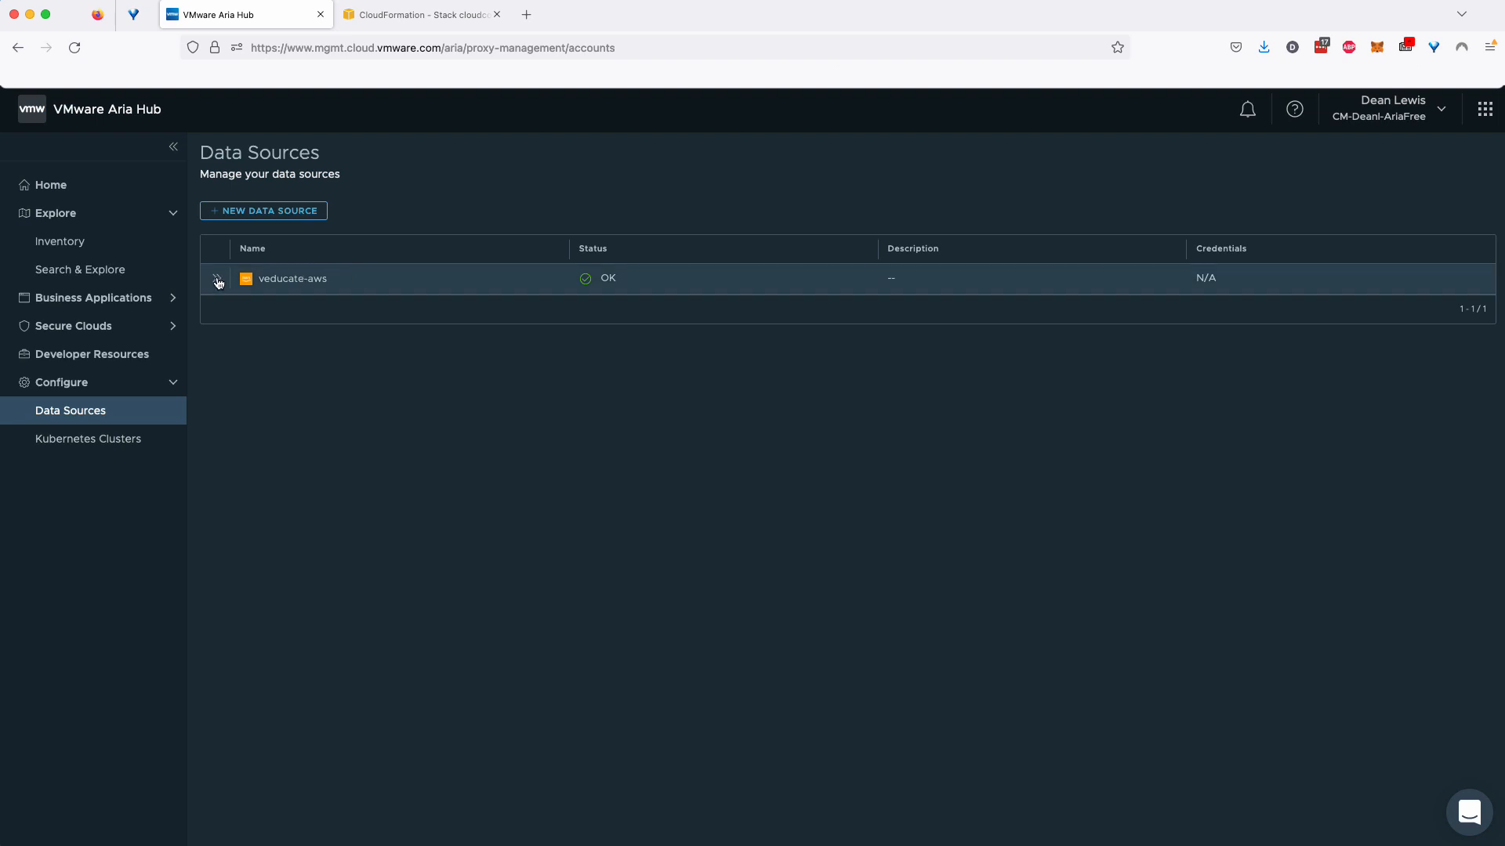
click(218, 279)
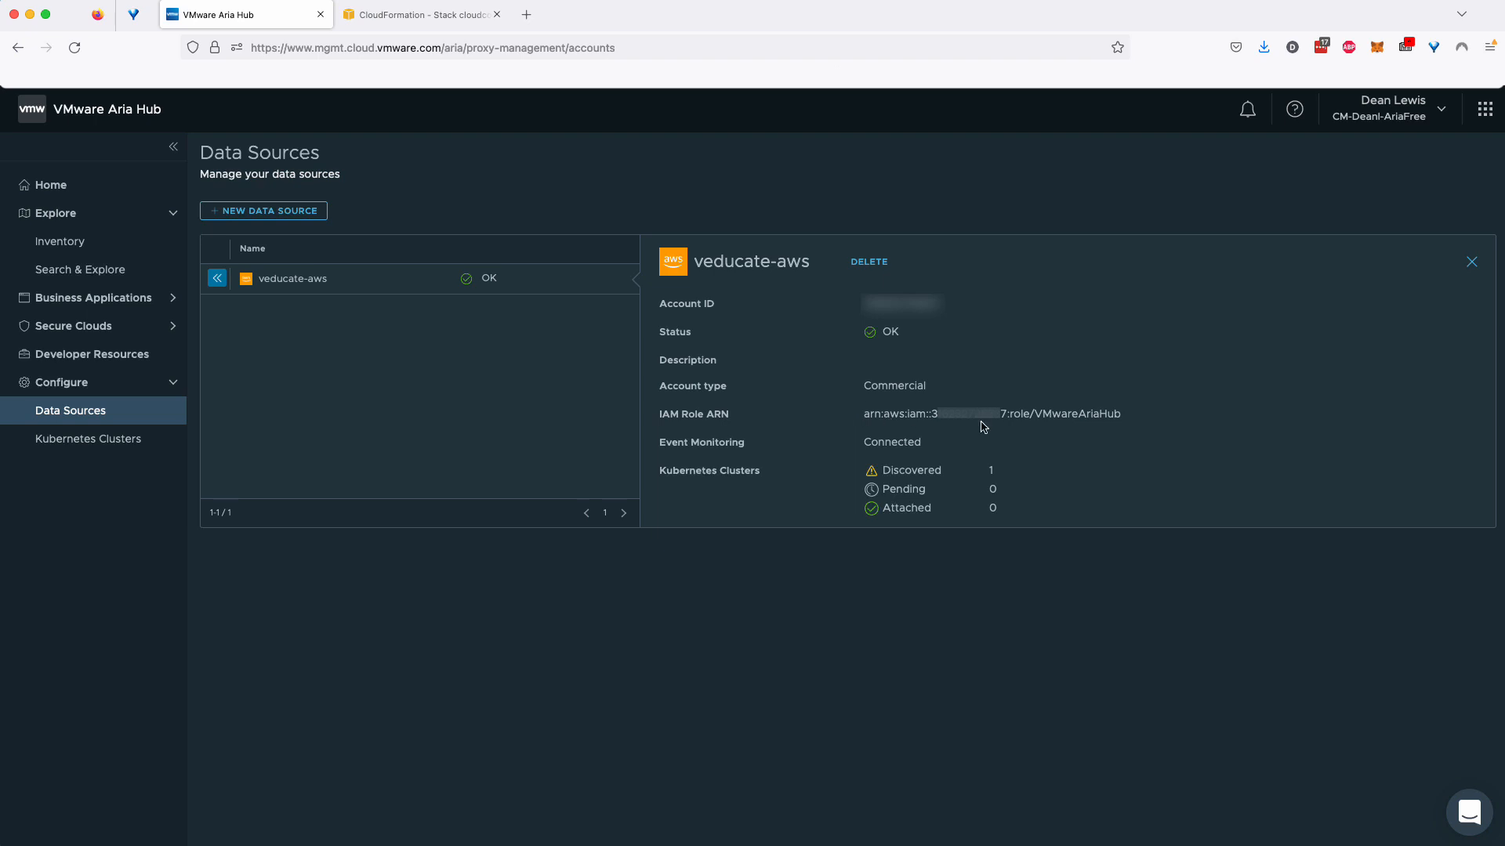
drag(1011, 480, 884, 474)
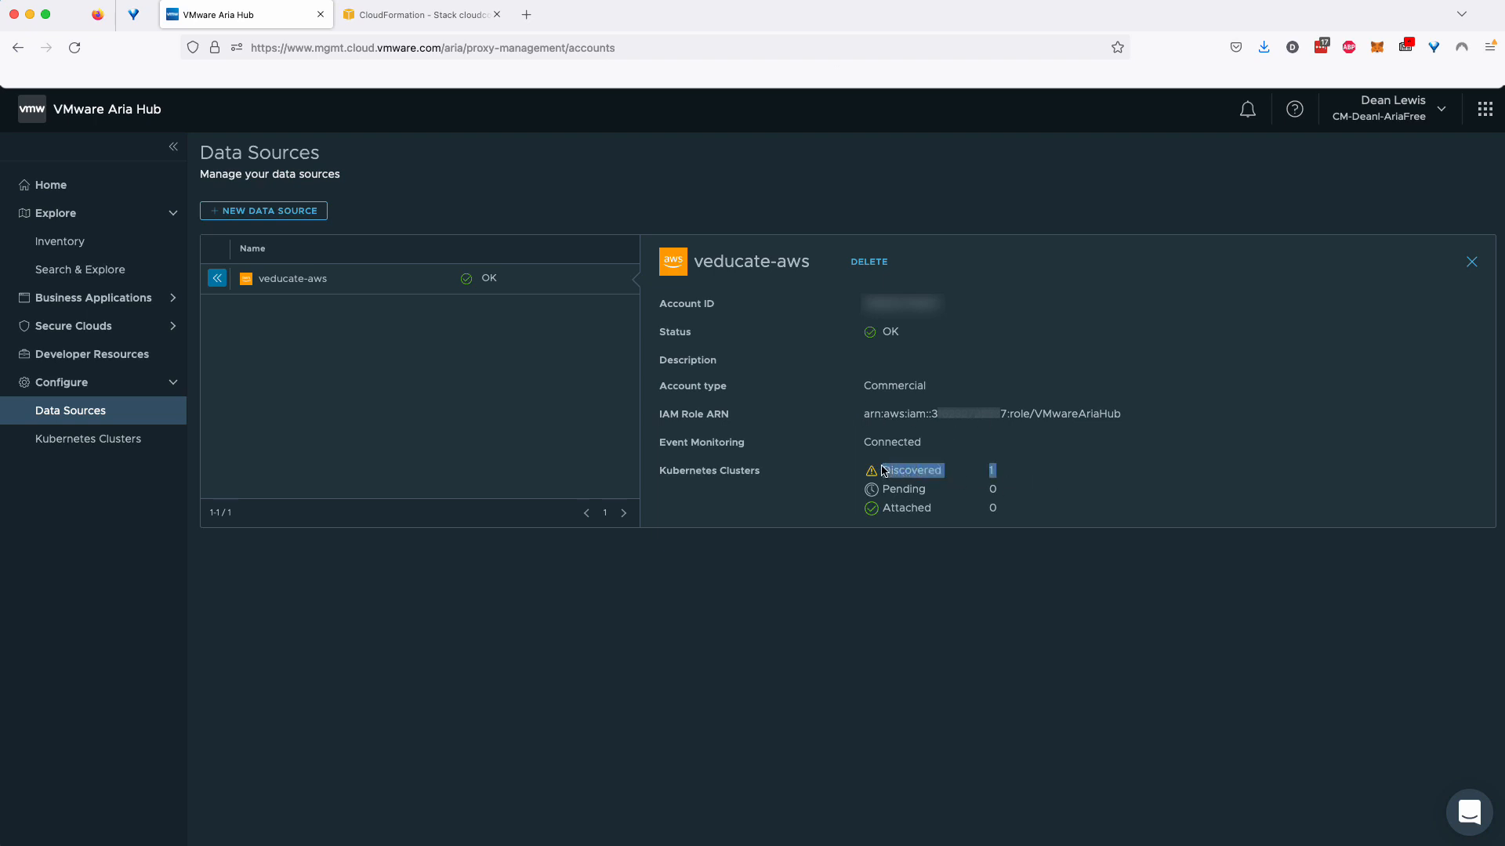
- Open the home dashboard and examine the top five services chart of the data sources and the projected monthly cost
click(101, 195)
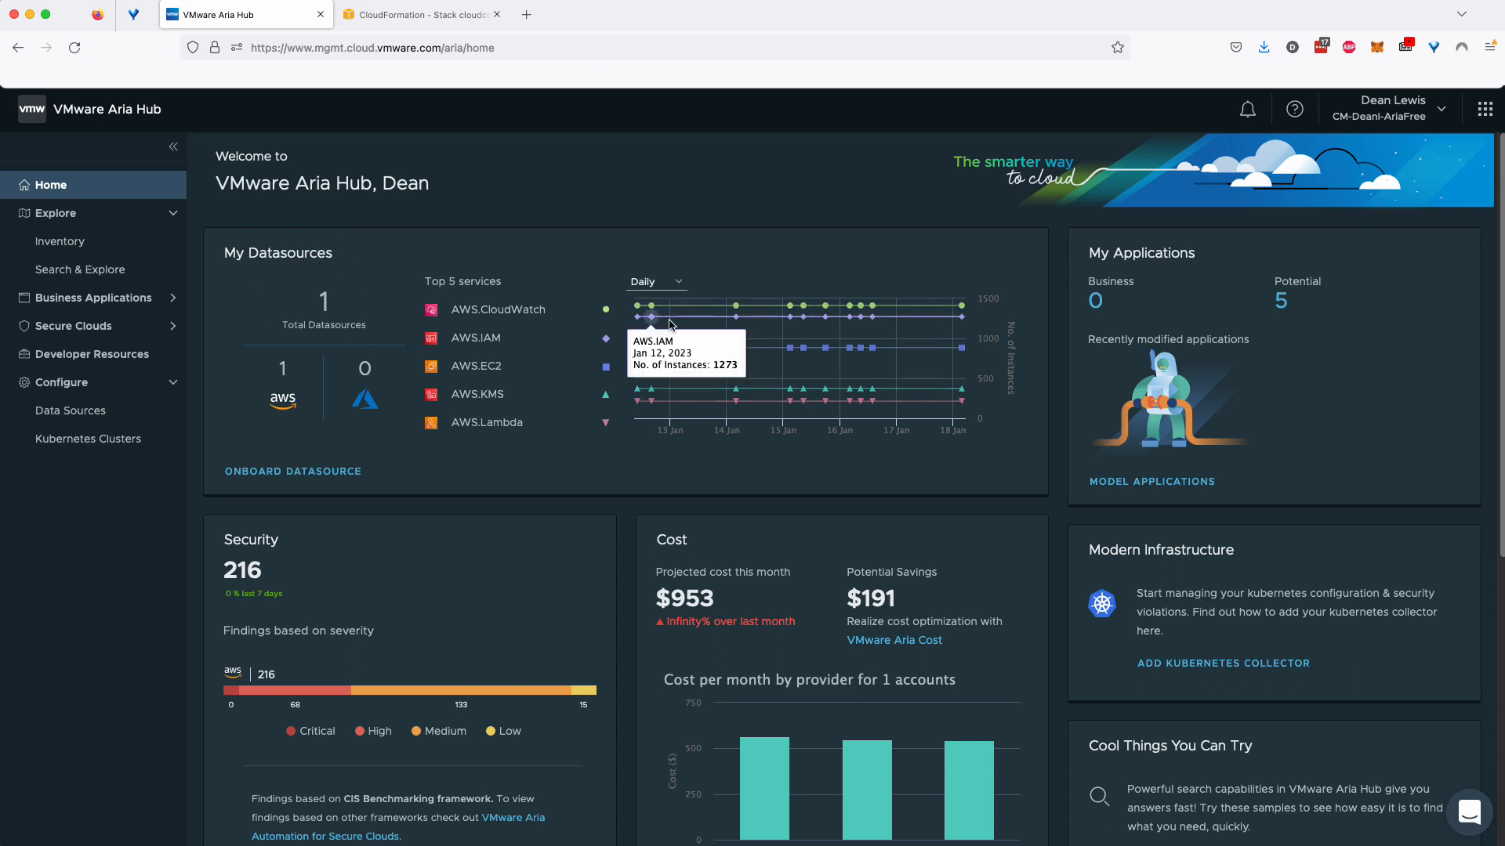
mouse_move(979, 314)
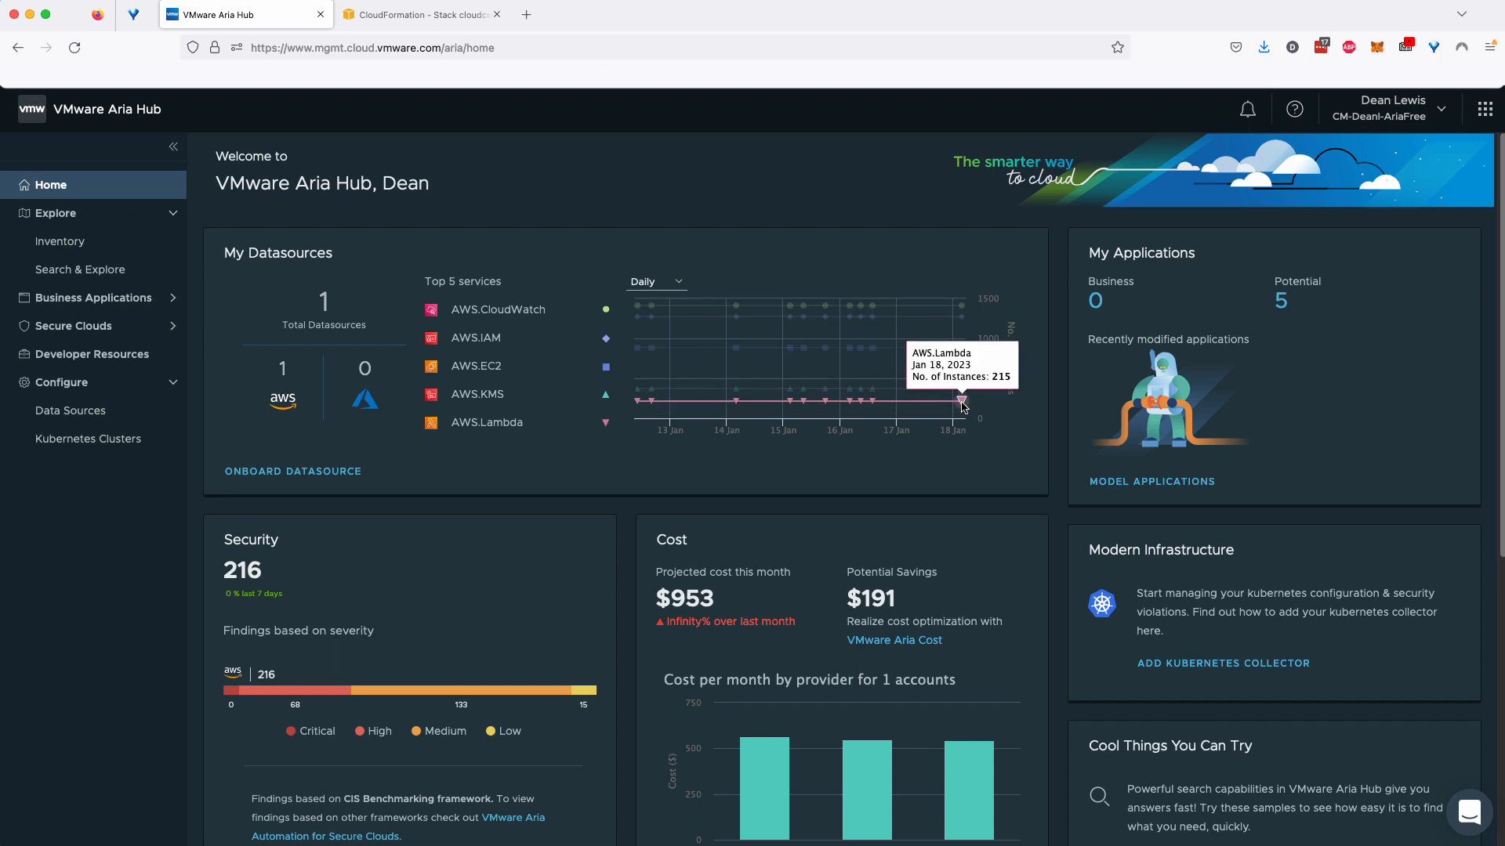
mouse_move(962, 321)
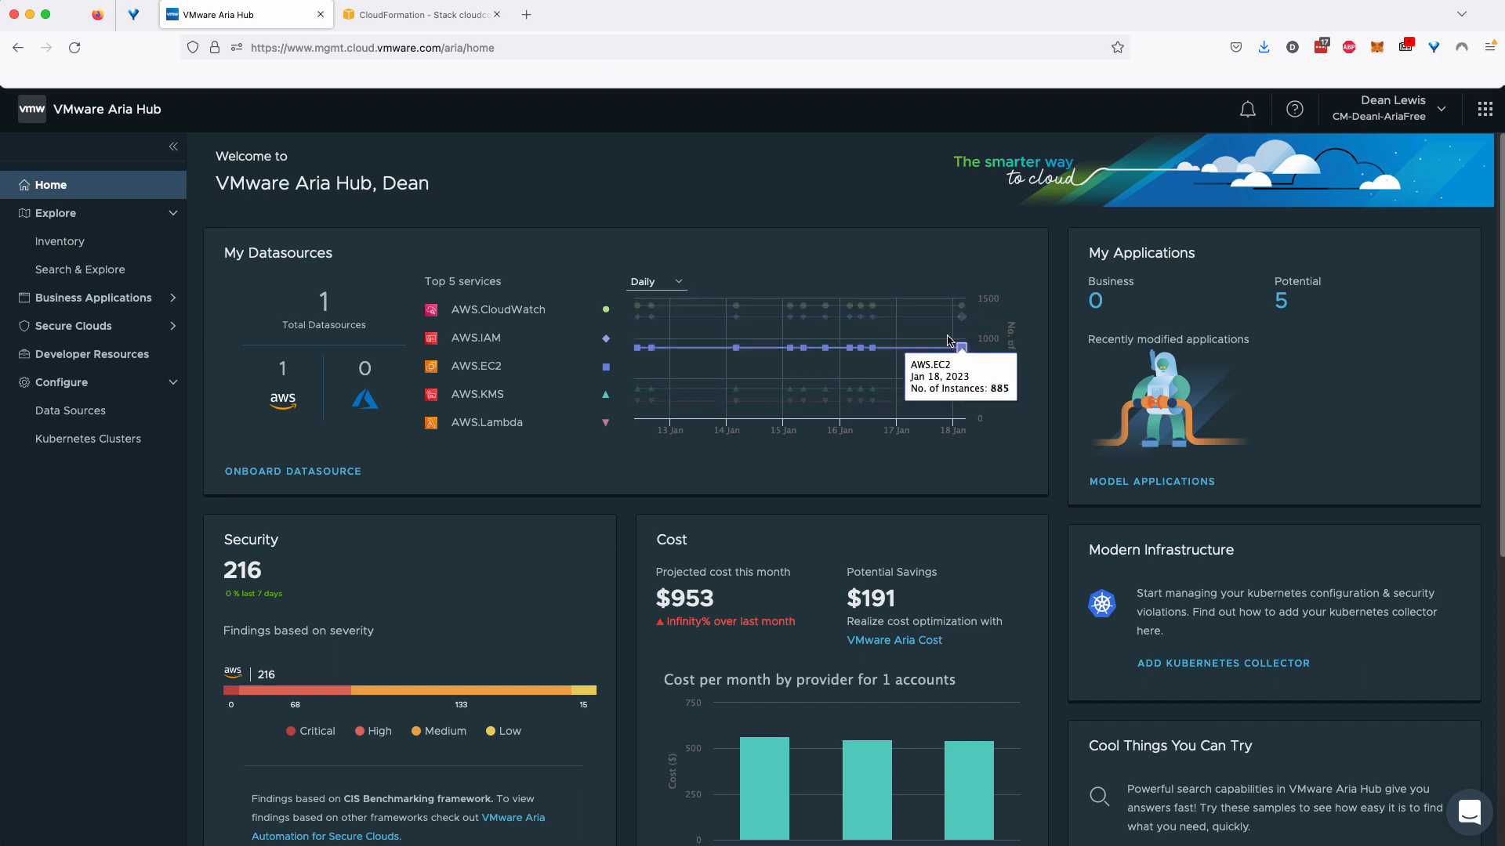
mouse_move(945, 379)
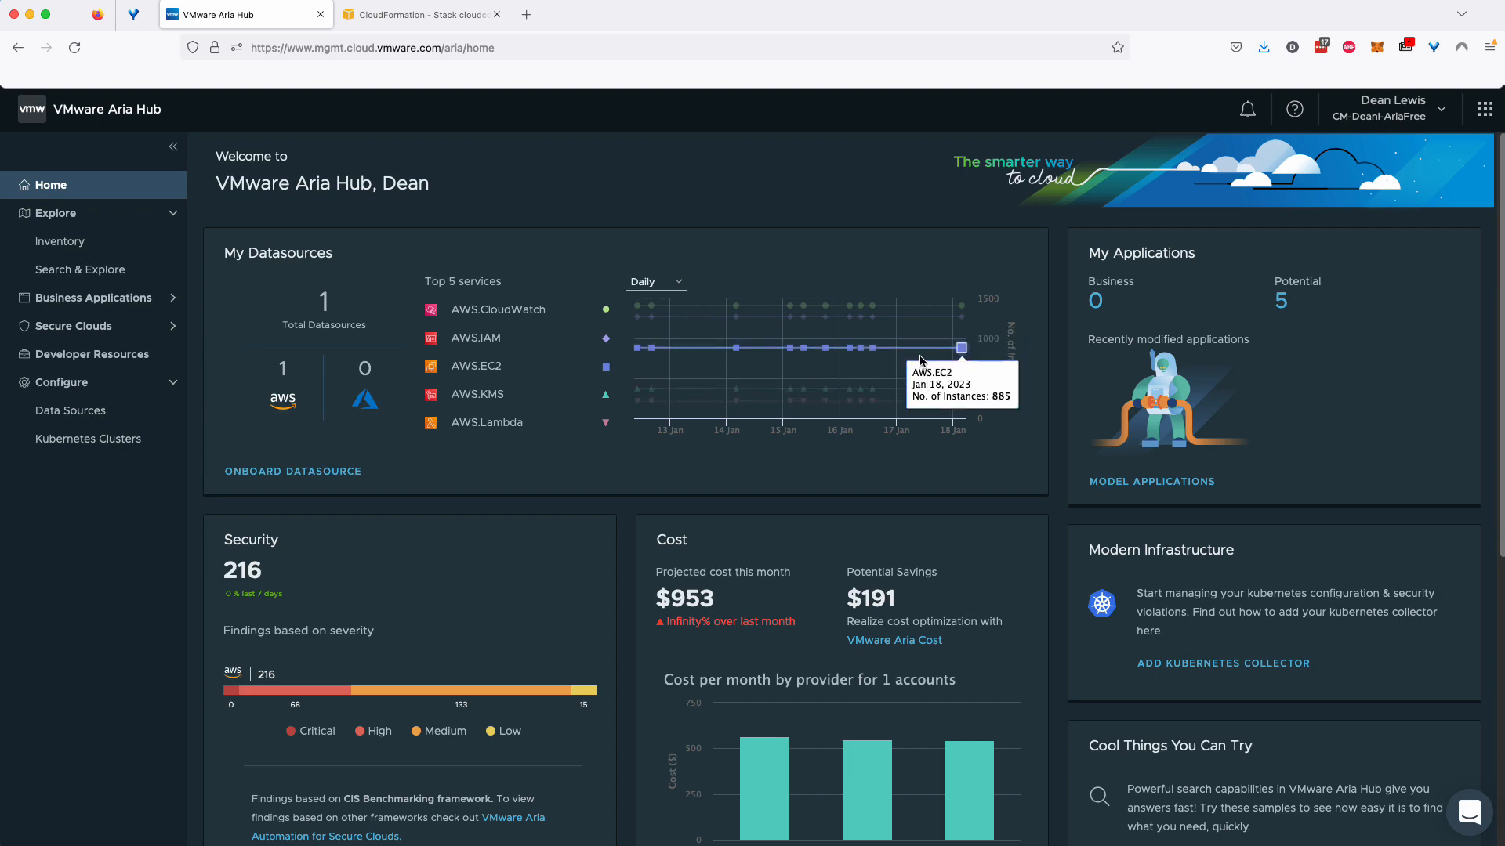
scroll(921, 367, down, 4)
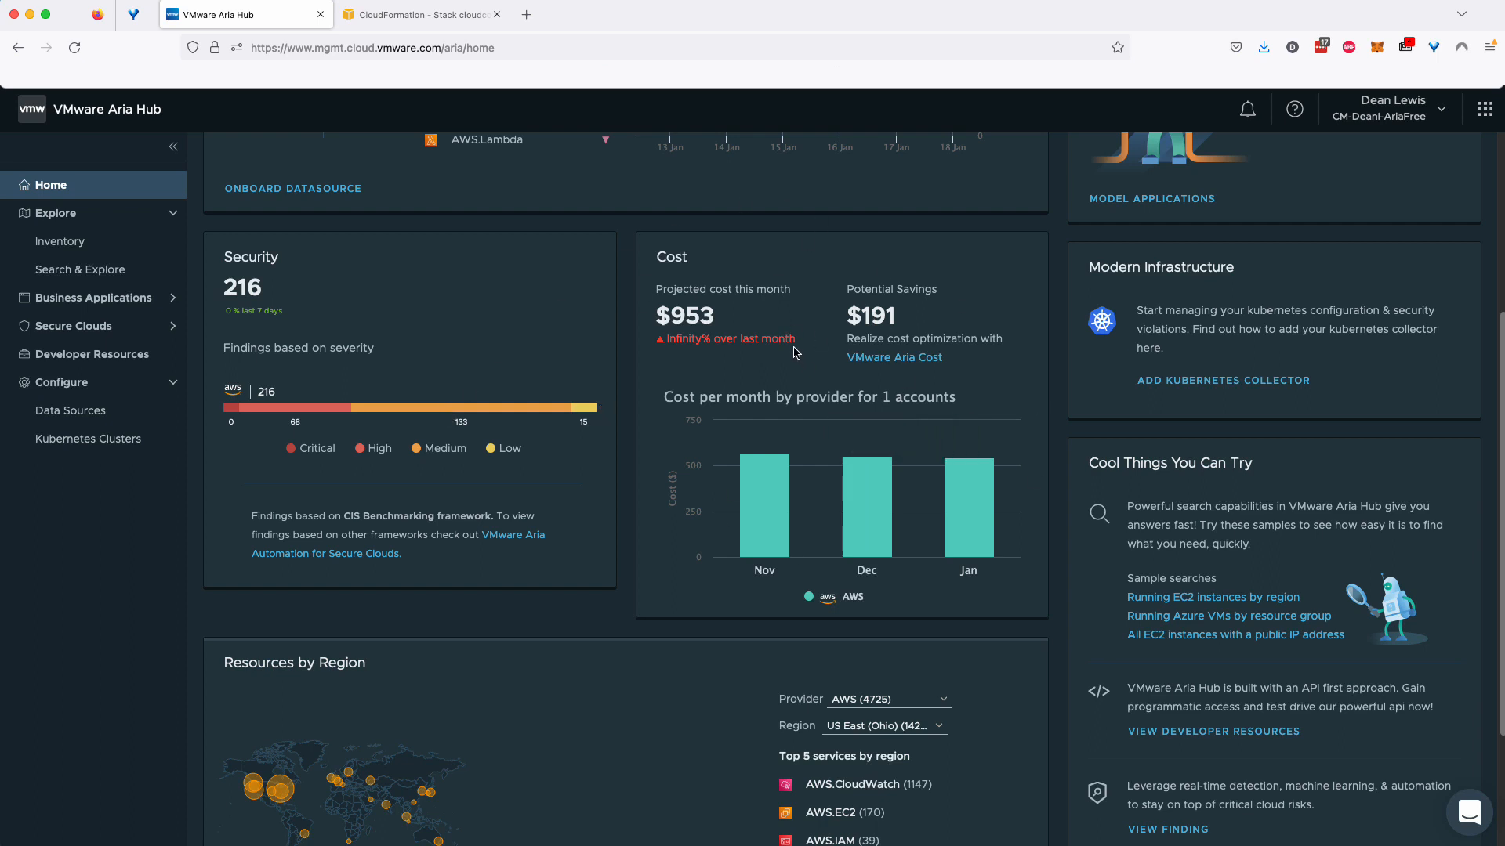
drag(790, 343, 675, 338)
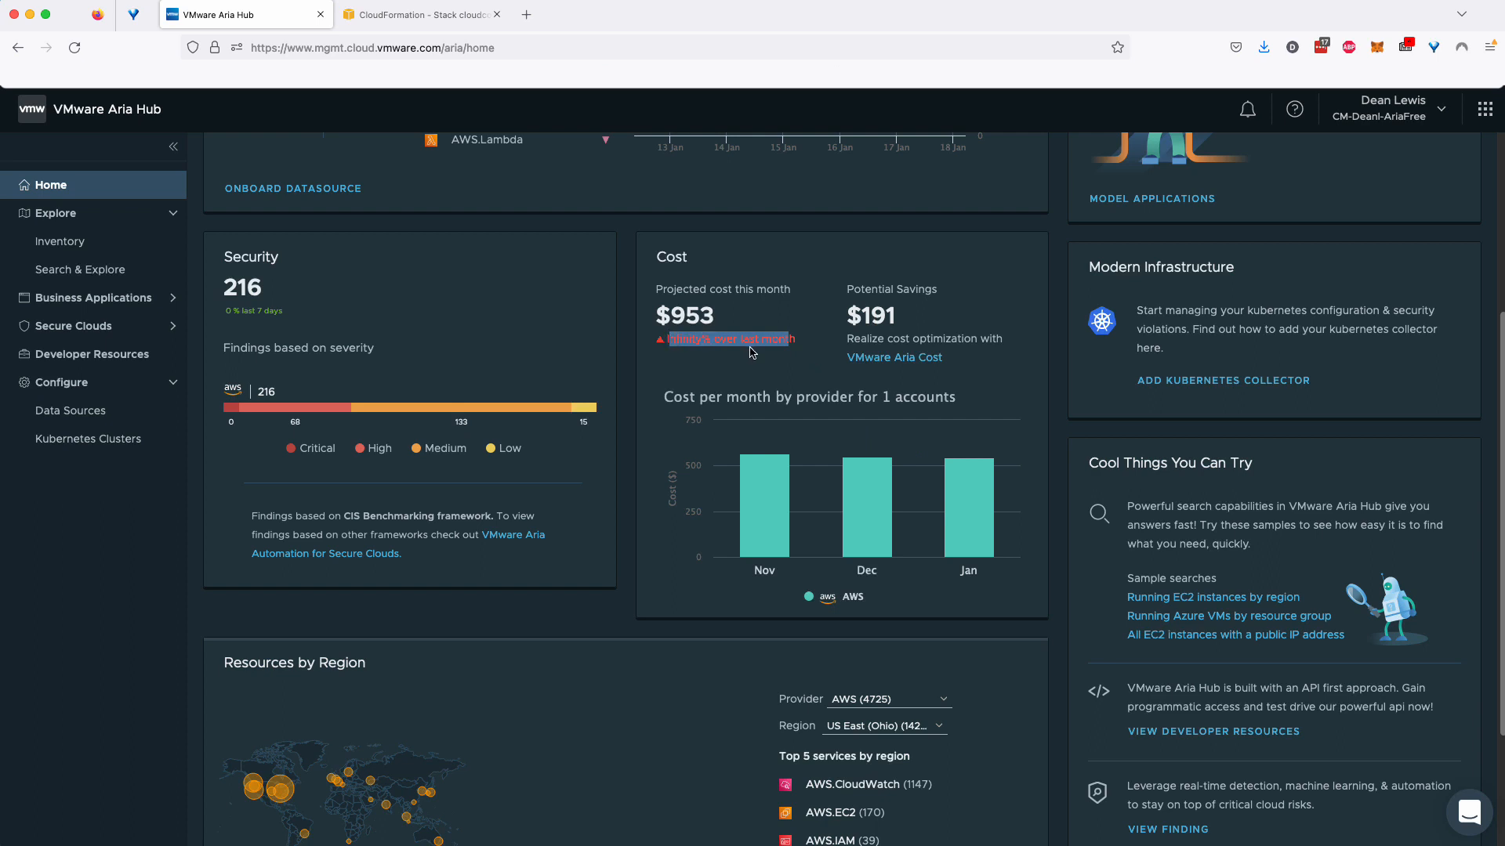
click(801, 368)
scroll(797, 366, up, 2)
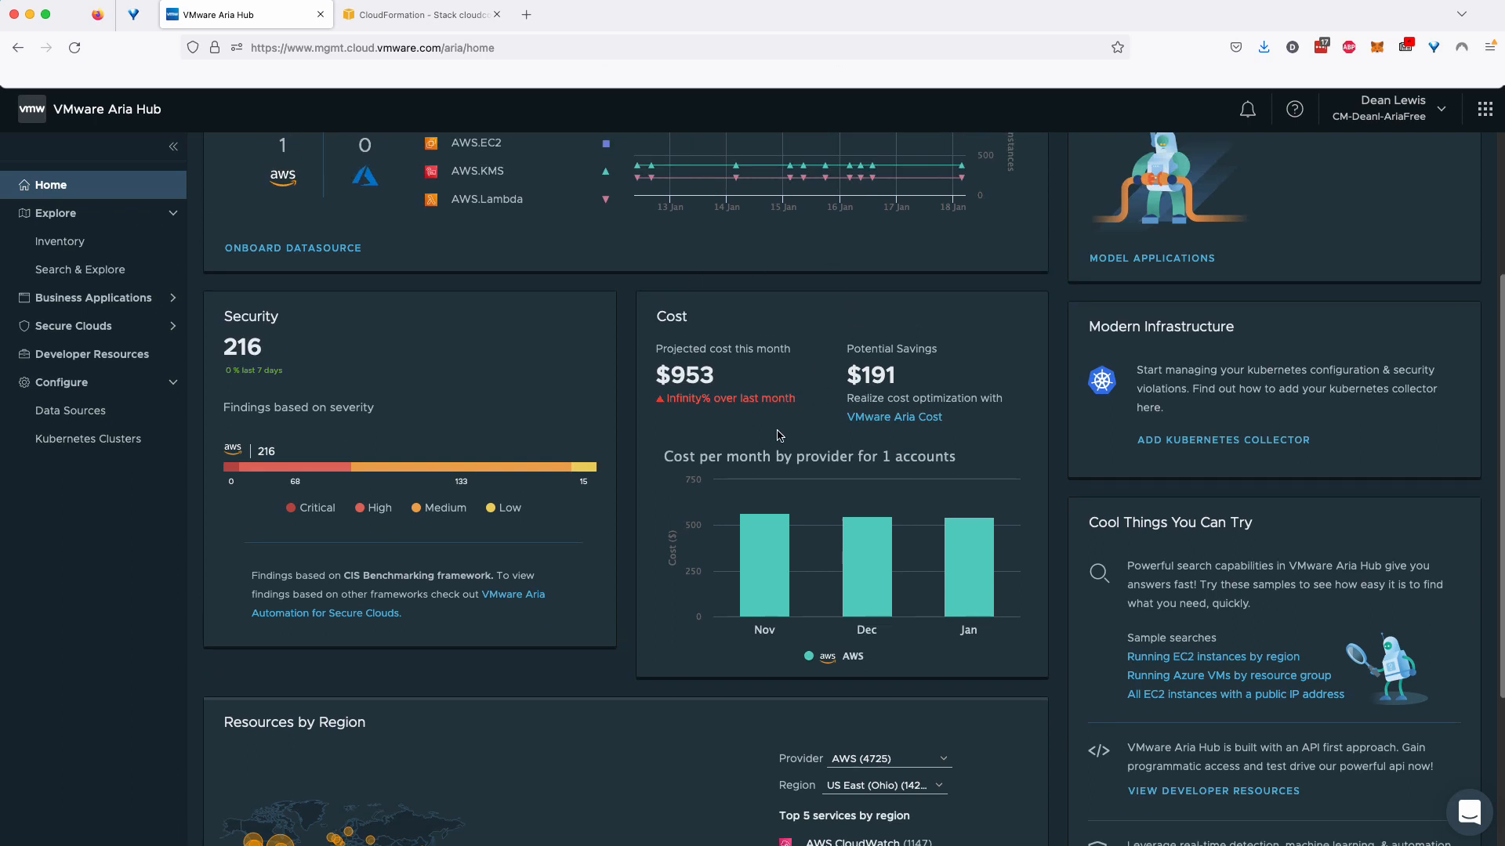
- Review the AWS dashboard of VMware Aria Cost in a separate tab, and recheck the projected cost and potential savings on the home dashboard
scroll(783, 431, down, 1)
right_click(888, 394)
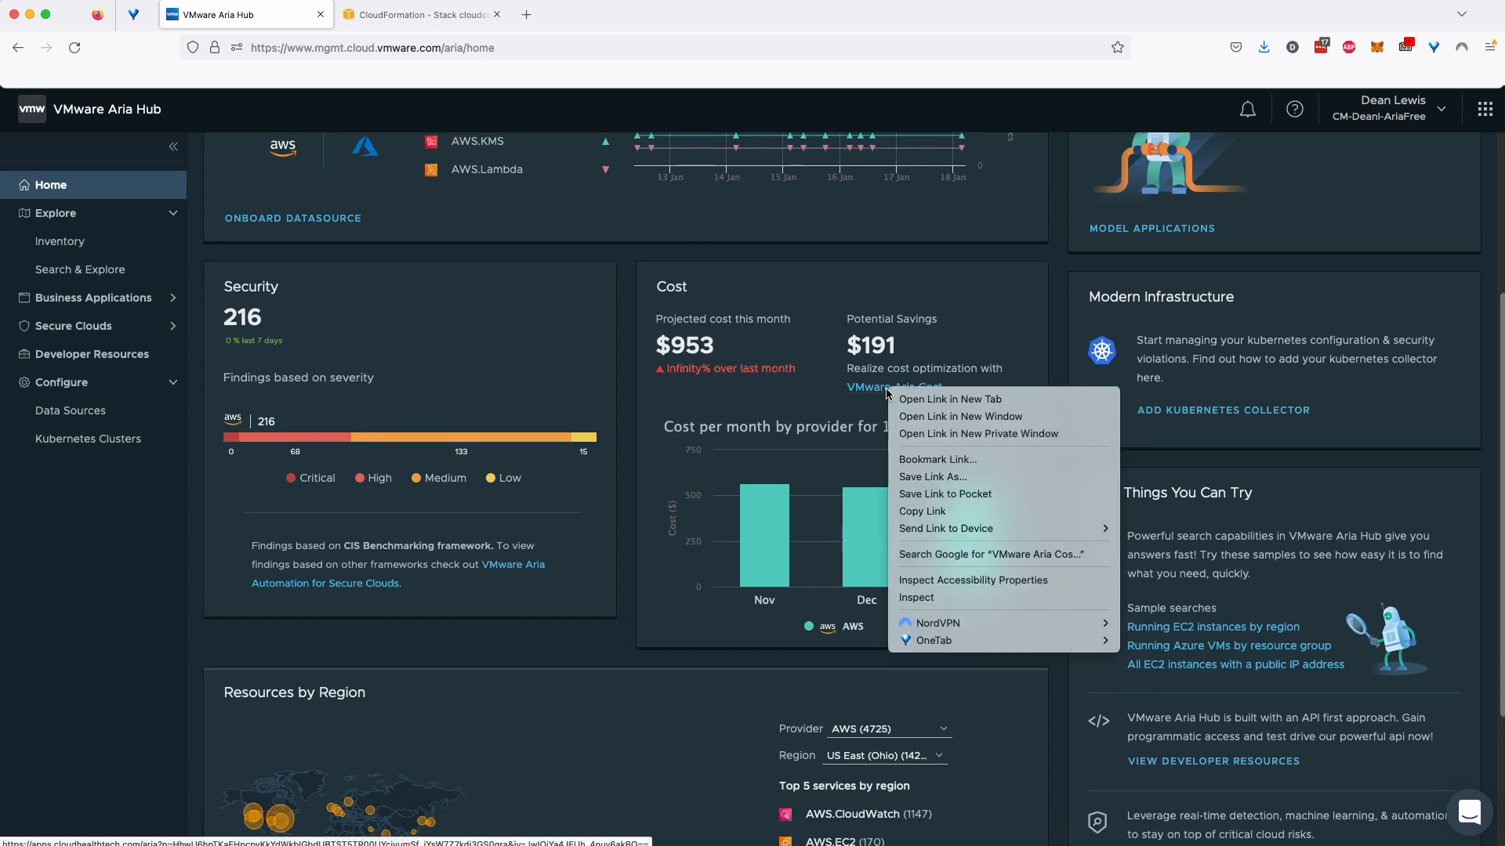
click(925, 398)
click(401, 17)
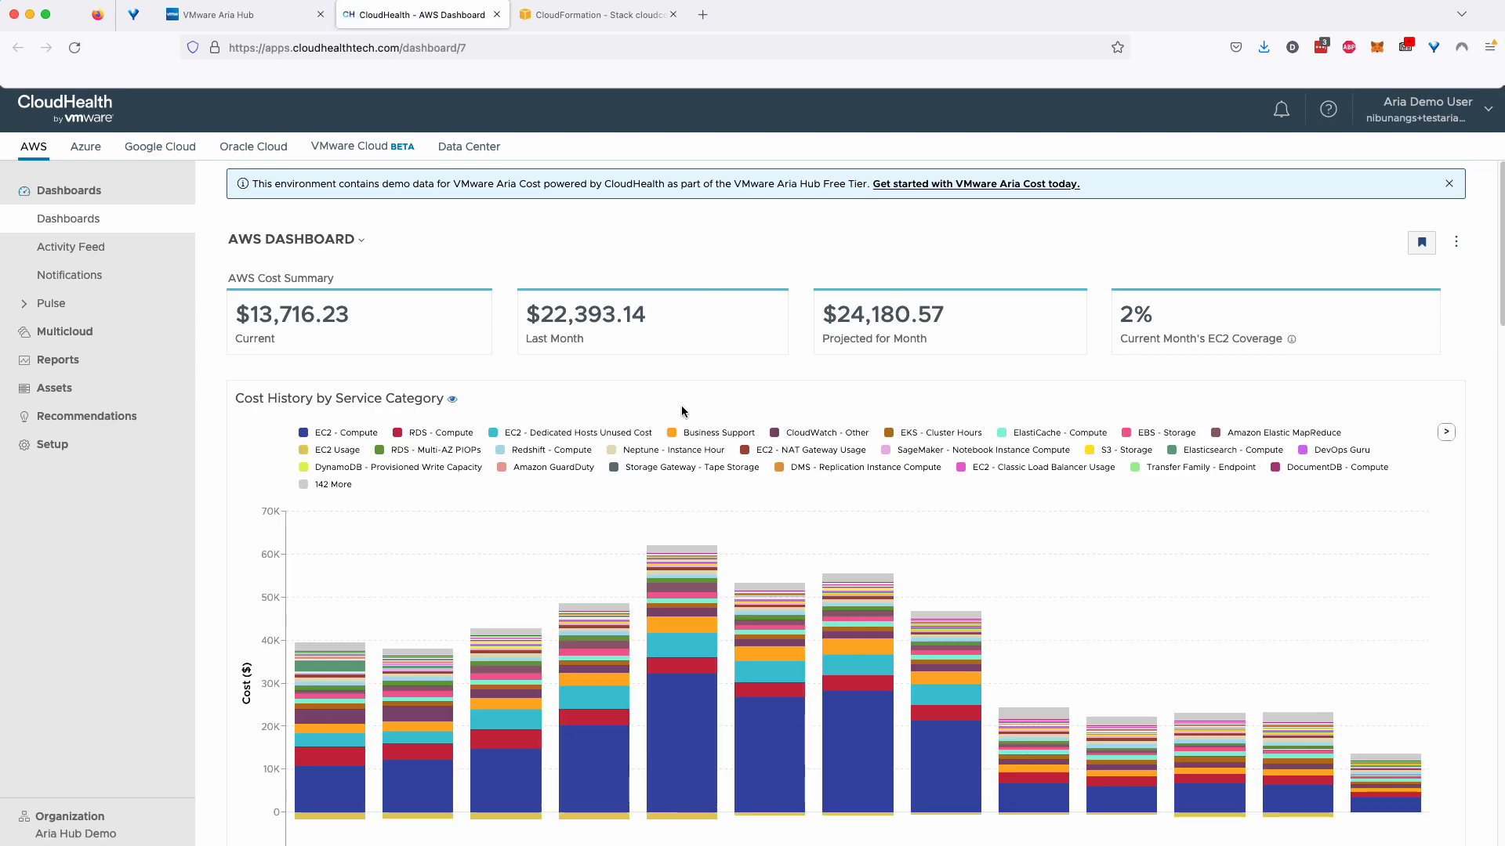
click(497, 14)
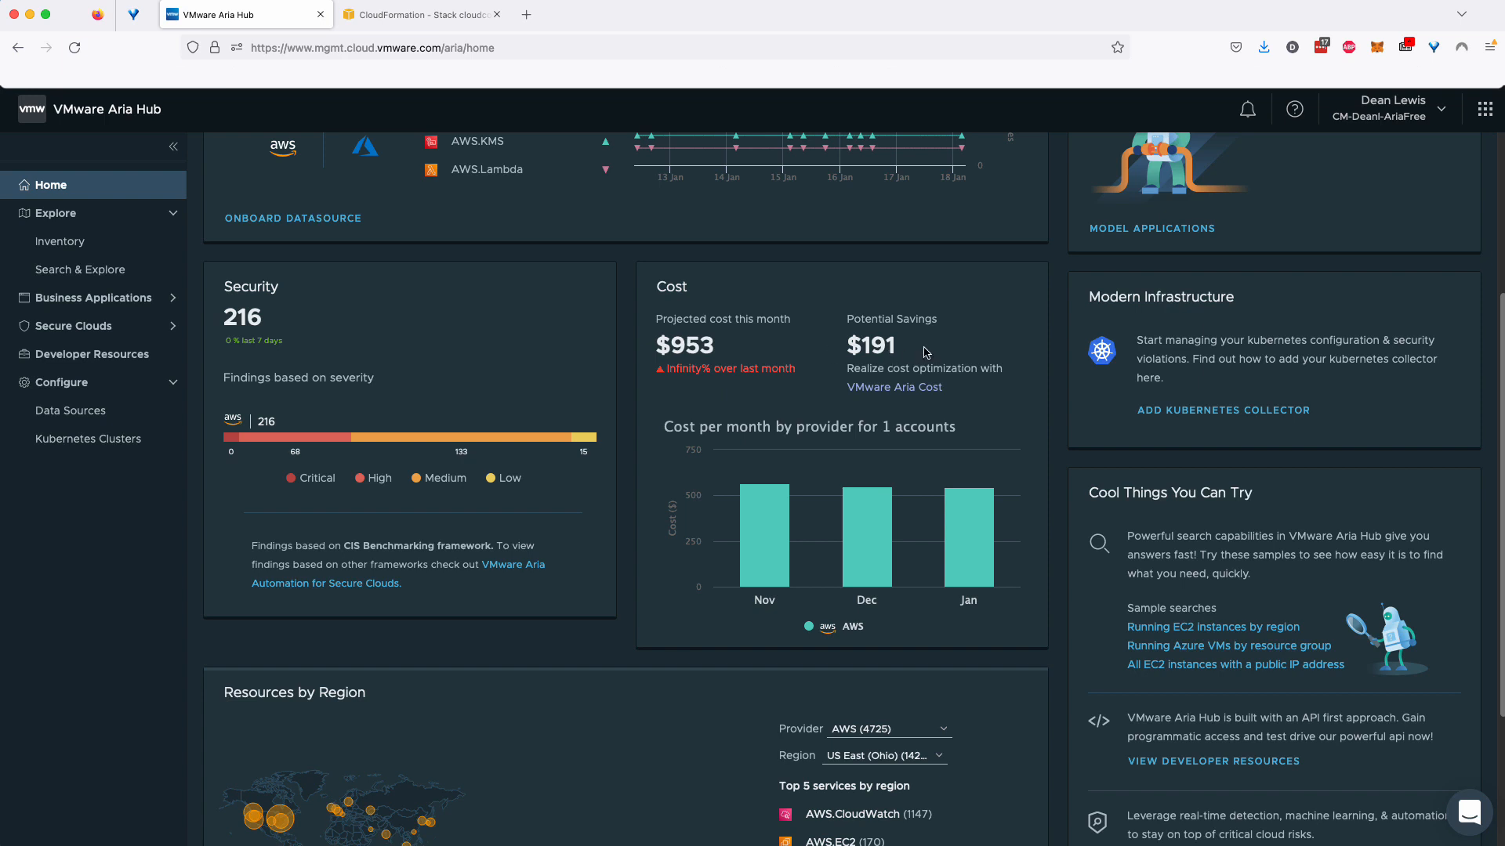
drag(924, 352, 676, 343)
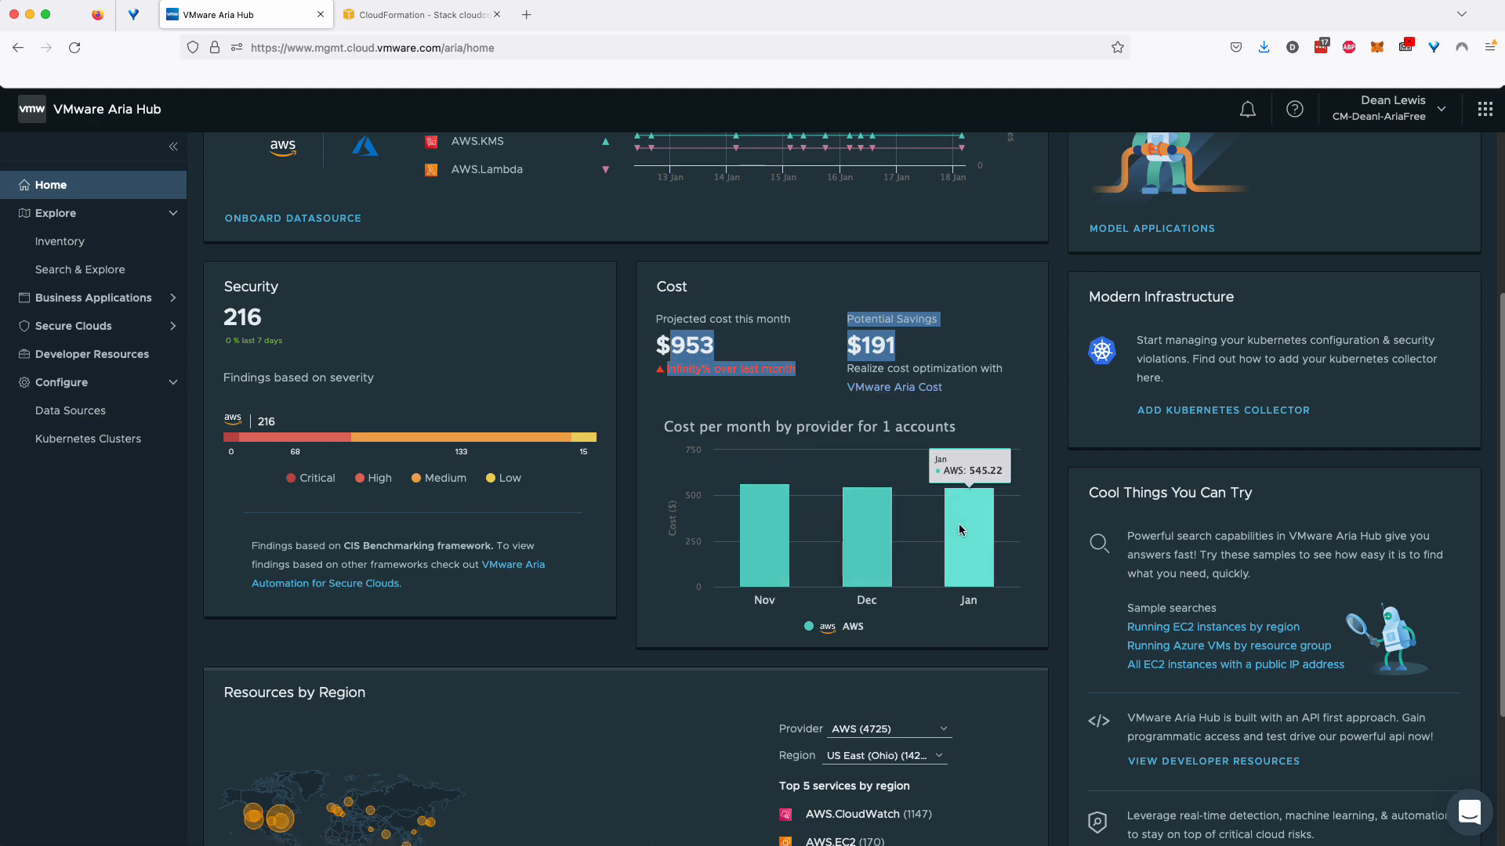
- Compare the top services by region for US East (N. Virginia) and US East (Ohio) in the Resources by Region card
scroll(960, 530, down, 3)
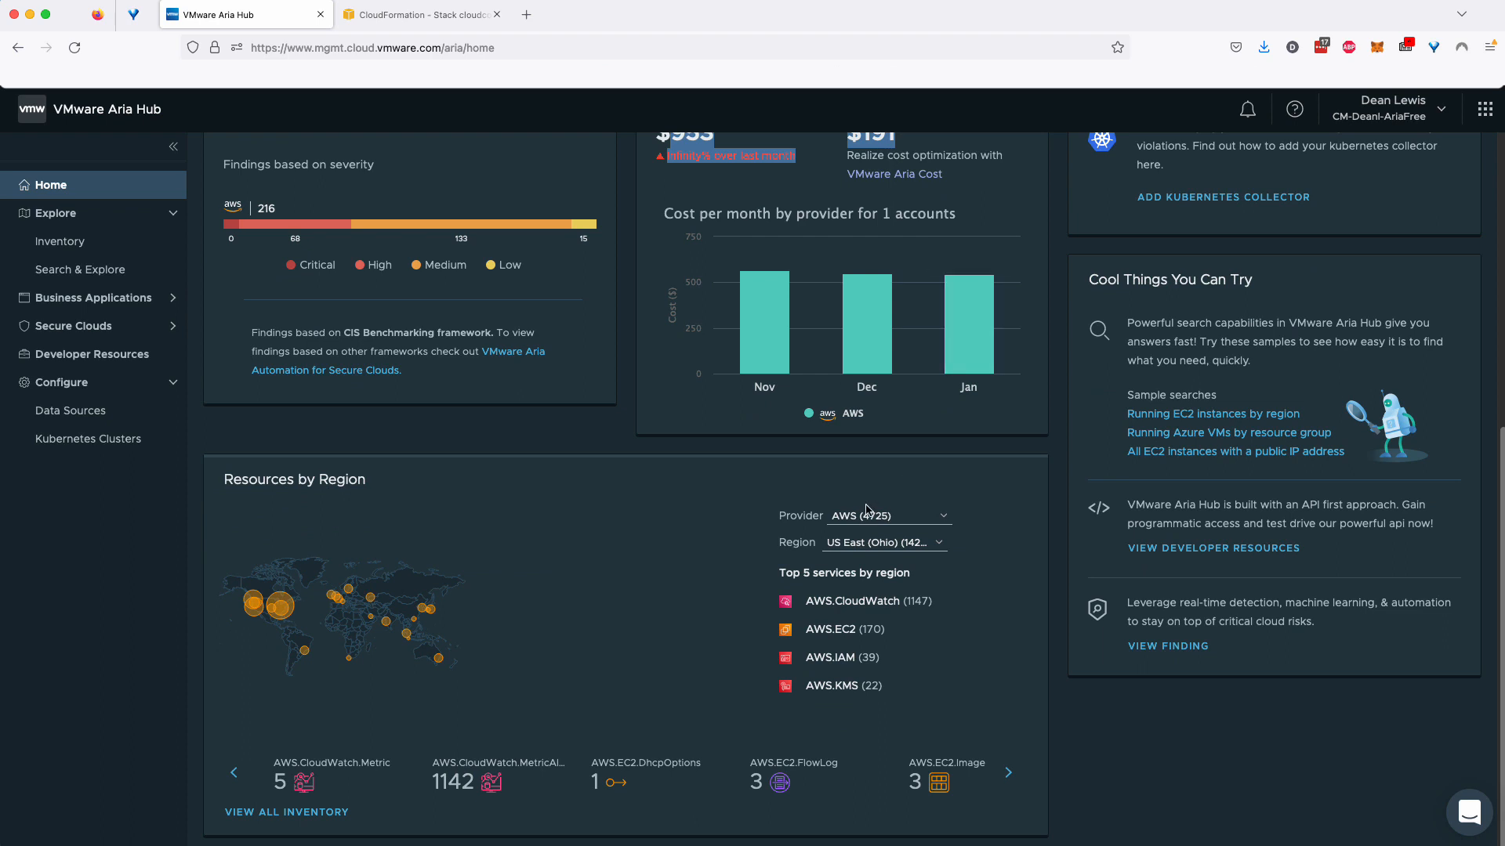
click(905, 544)
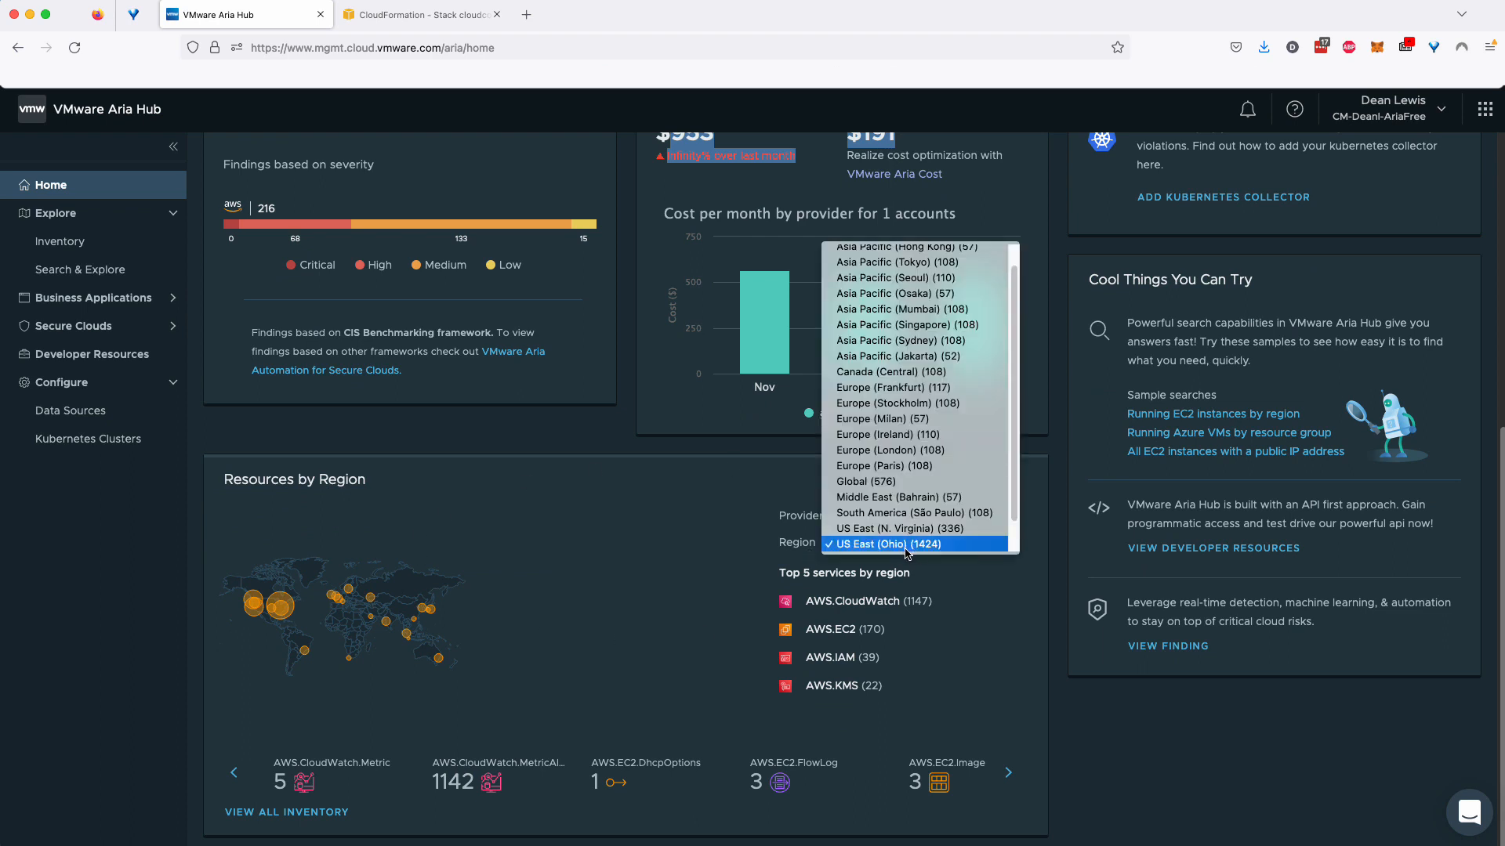
click(907, 529)
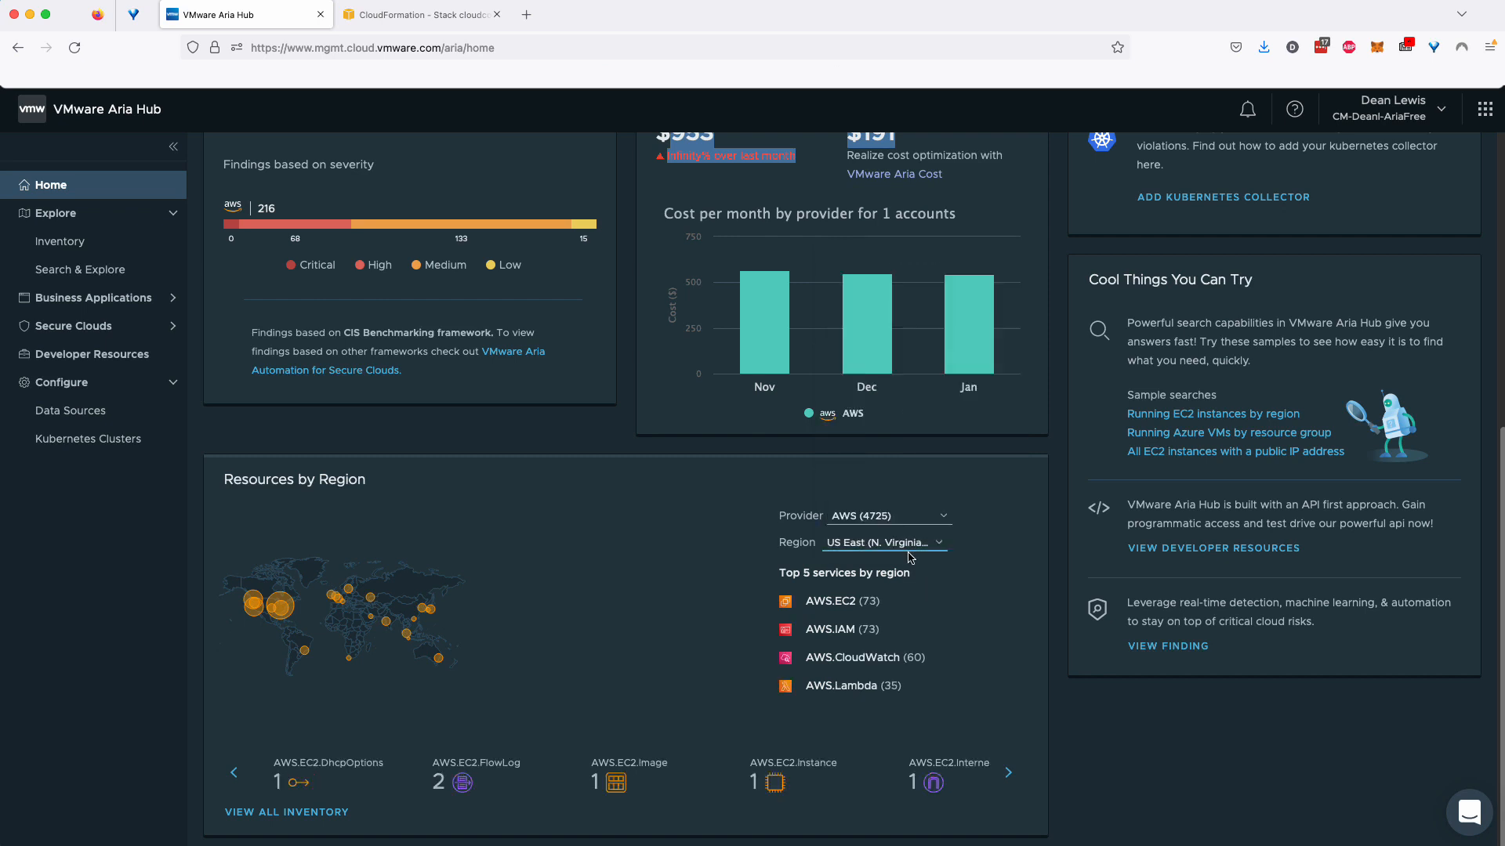
click(909, 546)
scroll(911, 541, down, 3)
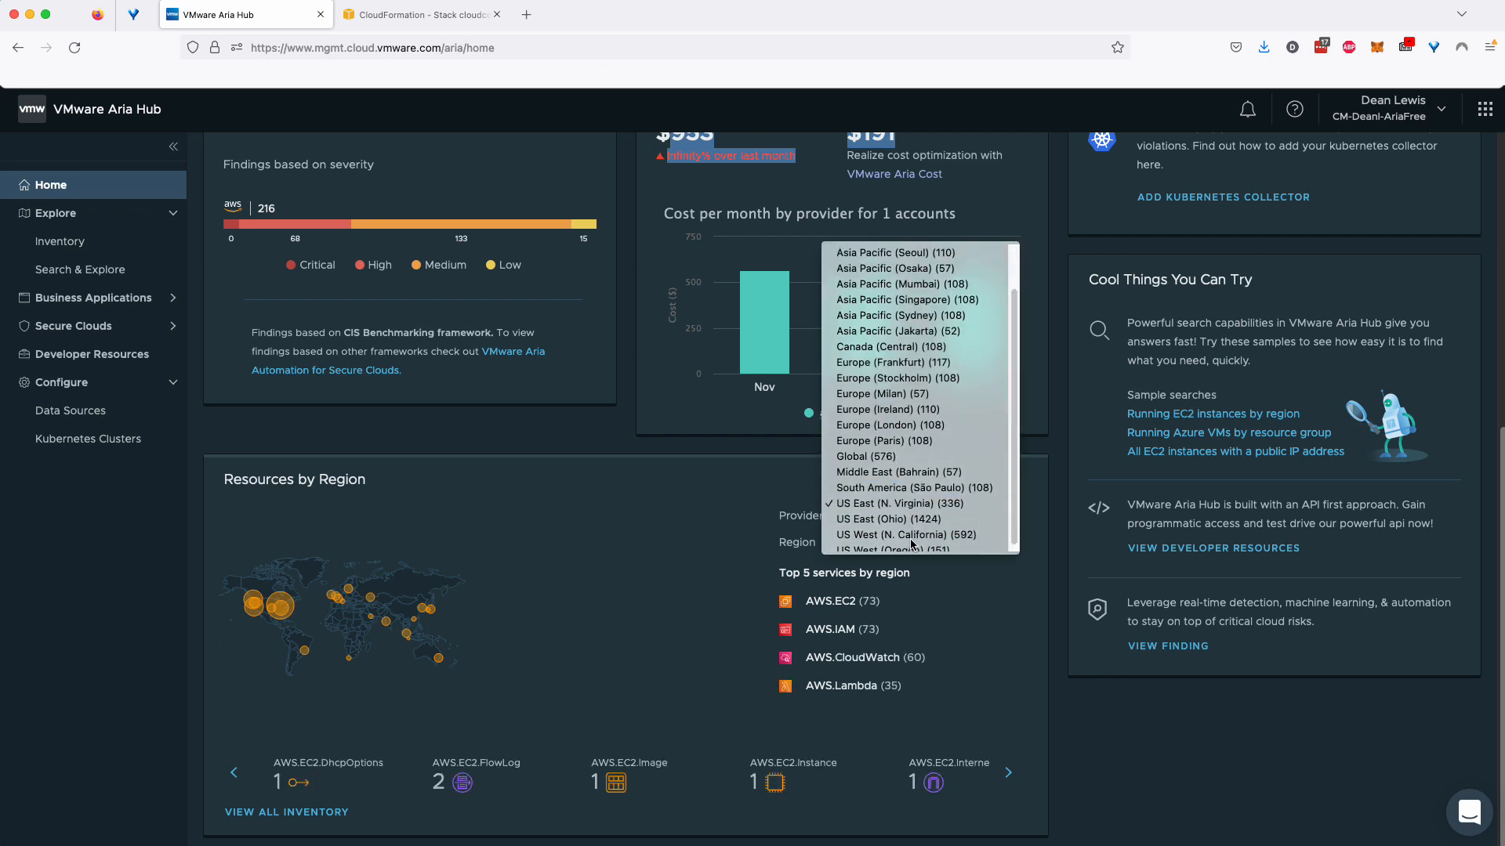
click(911, 520)
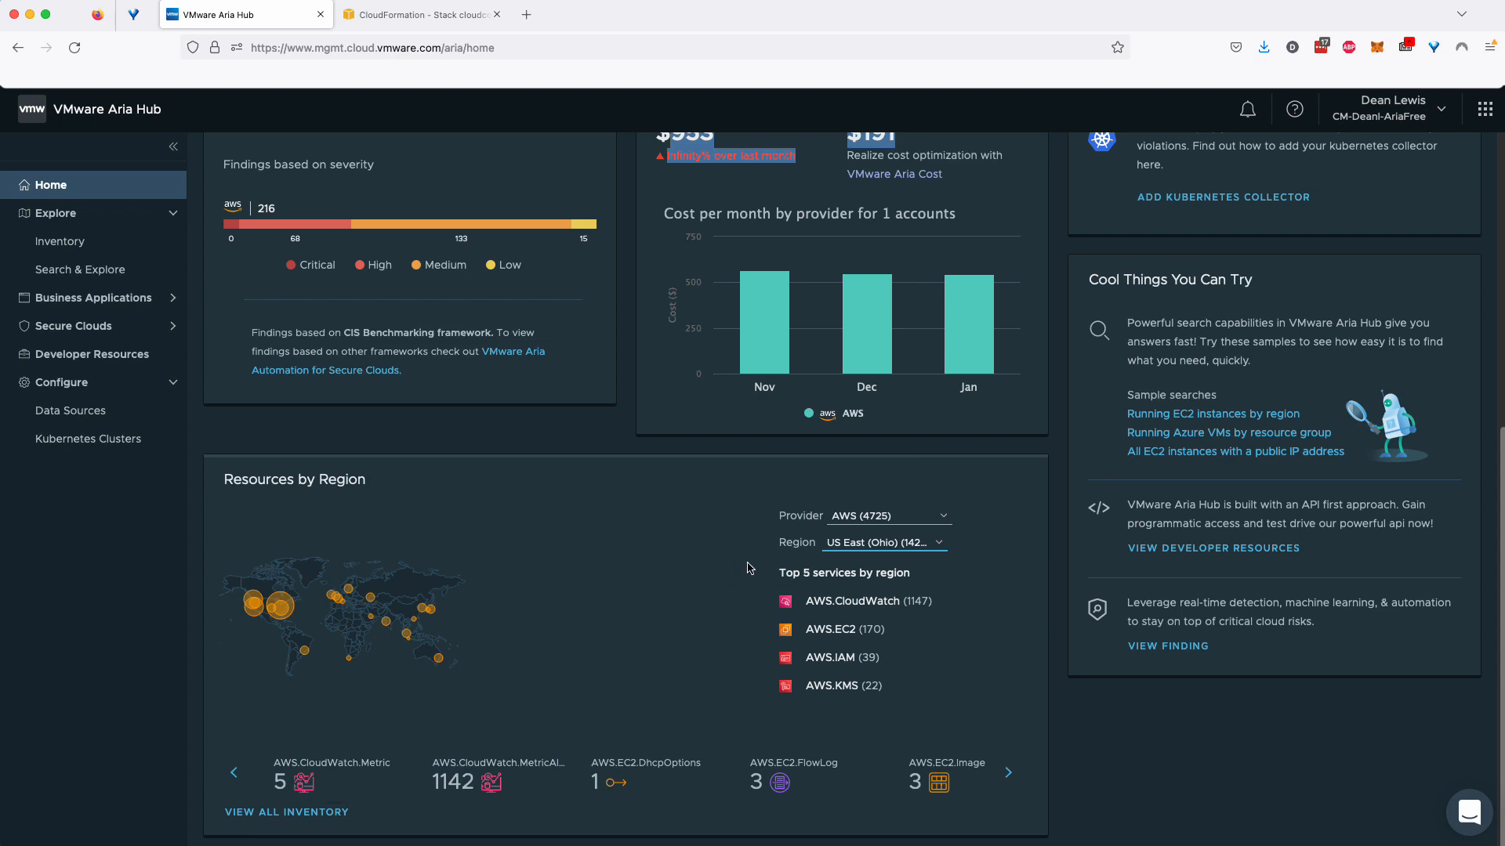
- Examine the dashboard's My Applications, Modern Infrastructure and Cool Things You Can Try cards, including the note on API access
scroll(1018, 560, up, 3)
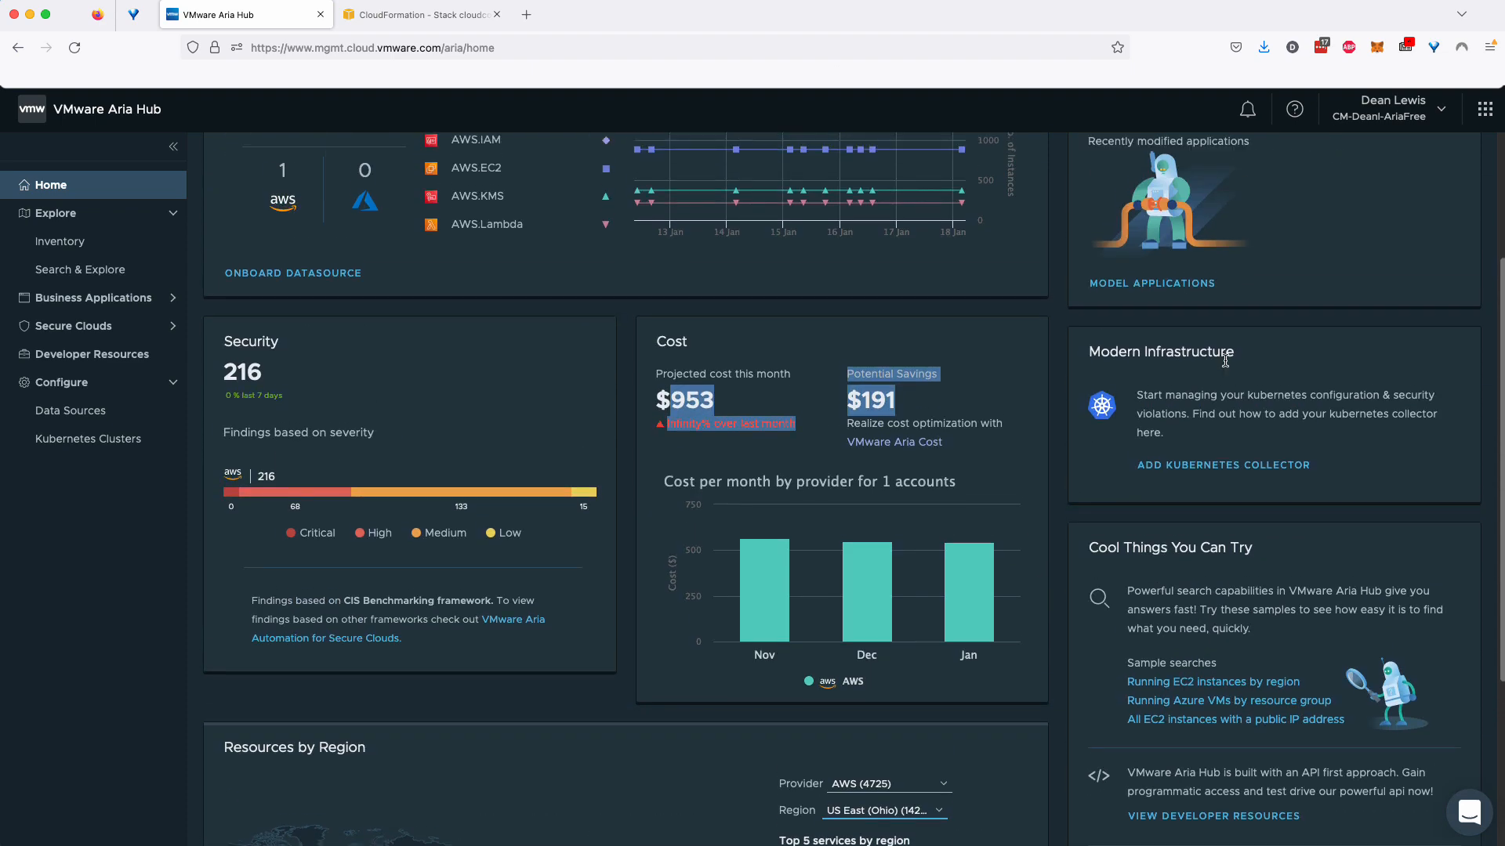
scroll(1225, 362, up, 3)
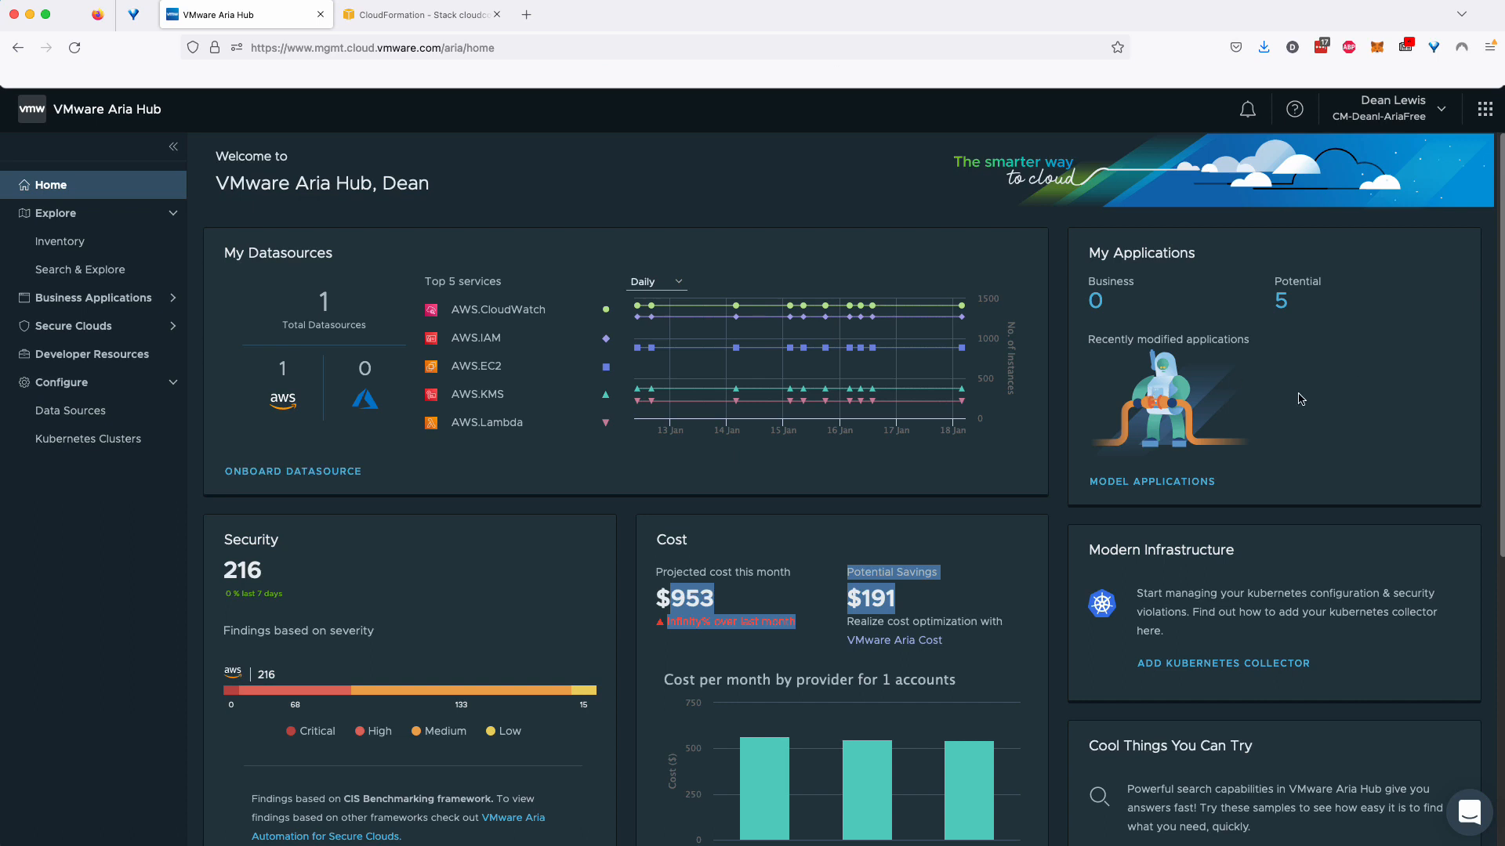
scroll(1286, 411, down, 3)
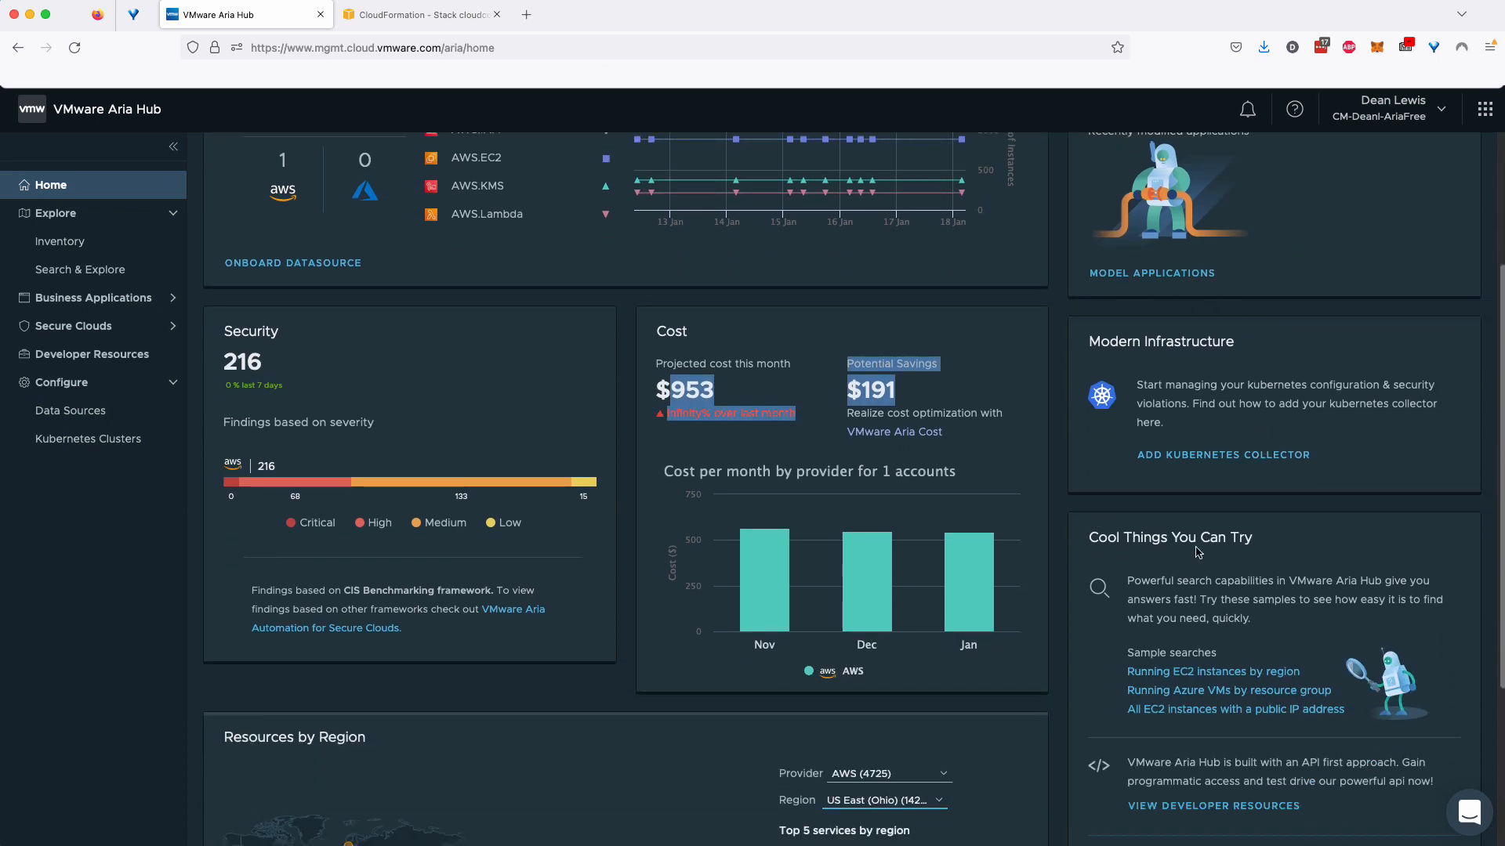
scroll(1259, 406, down, 1)
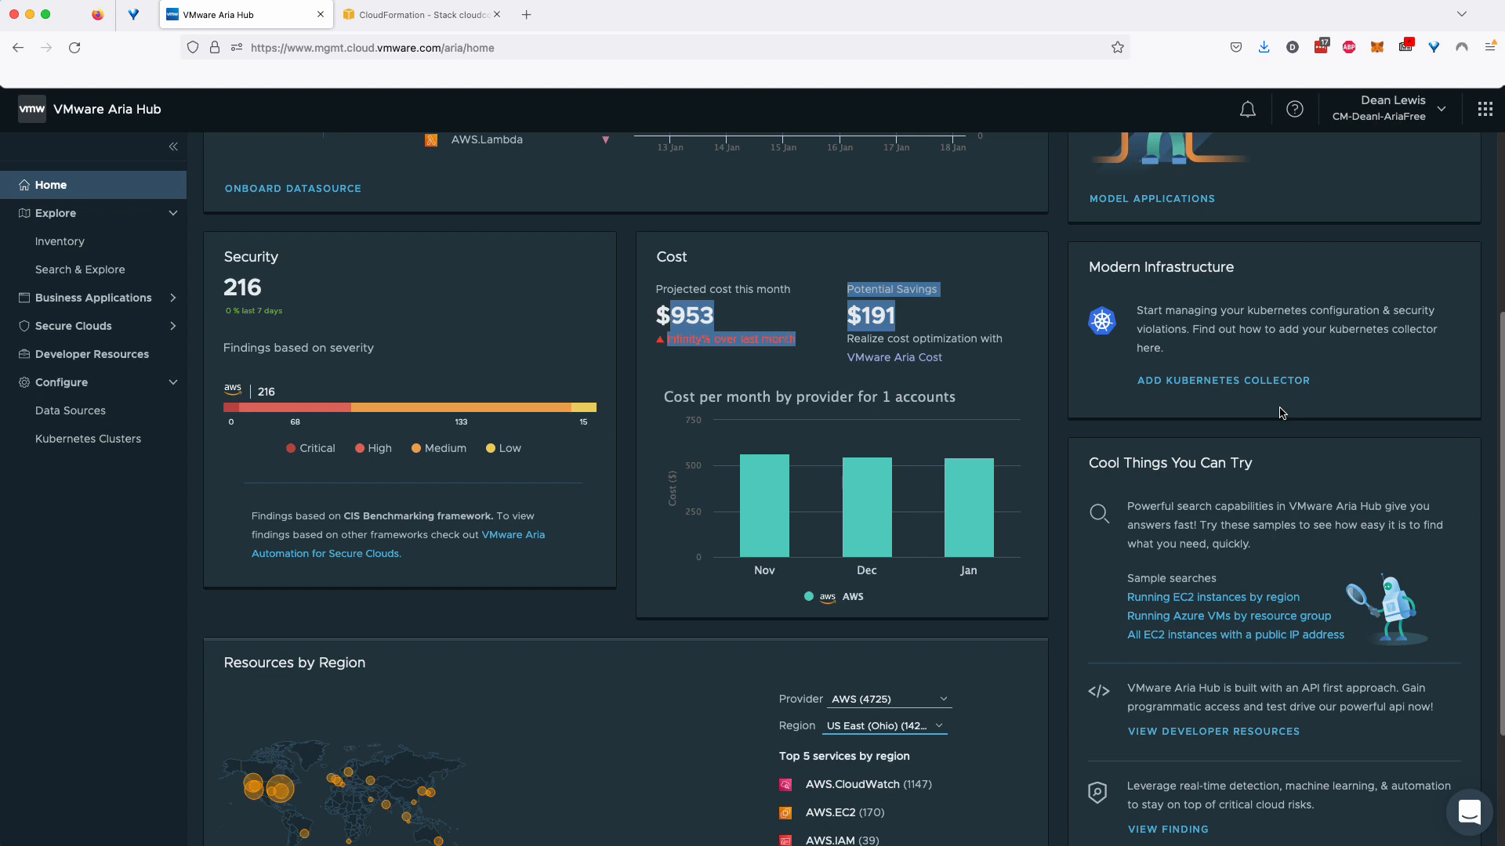
scroll(1281, 413, down, 2)
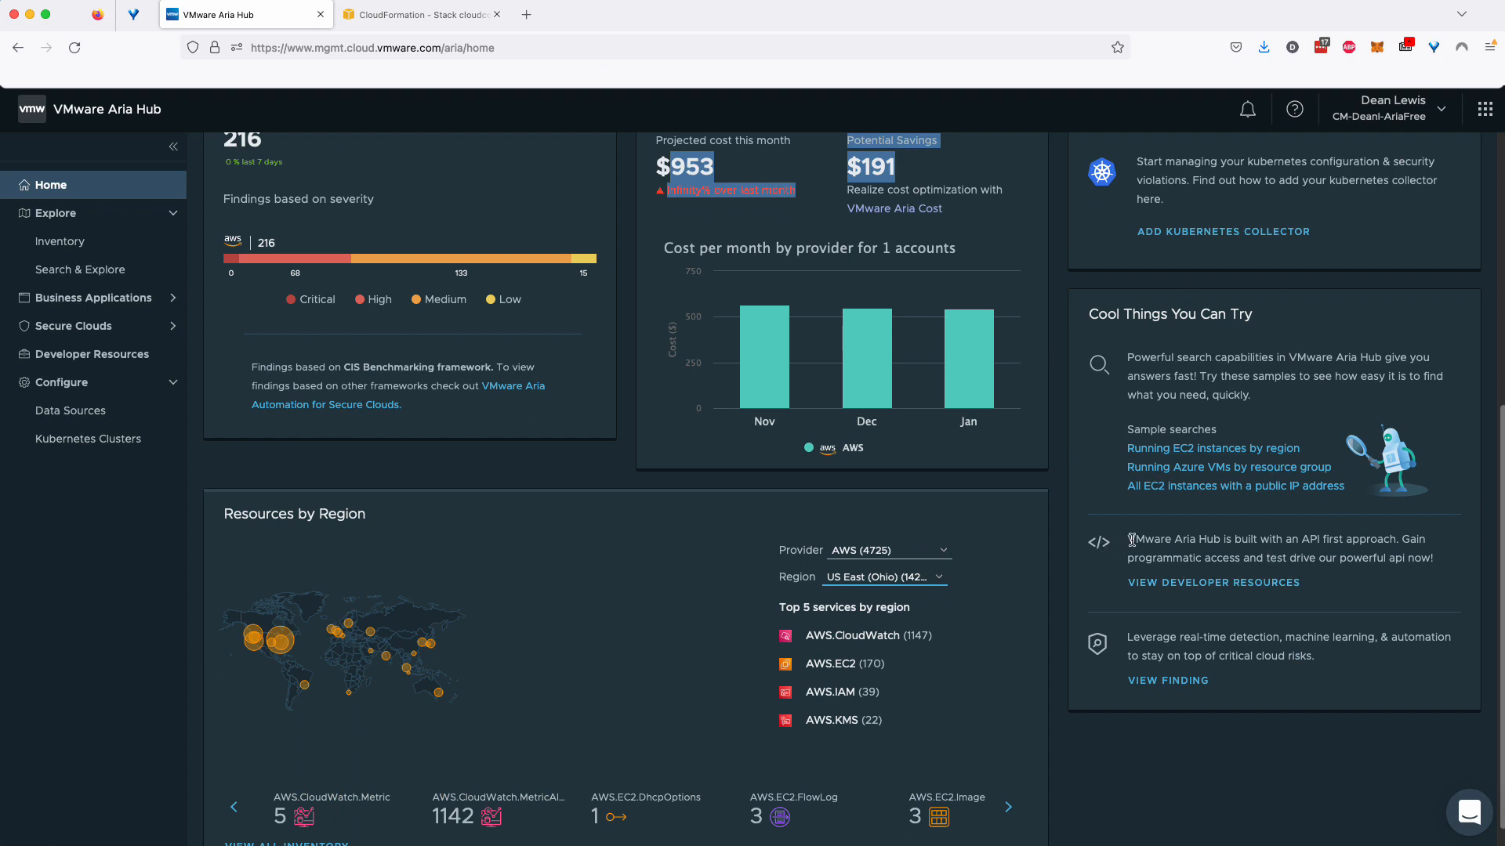
drag(1131, 540, 1293, 561)
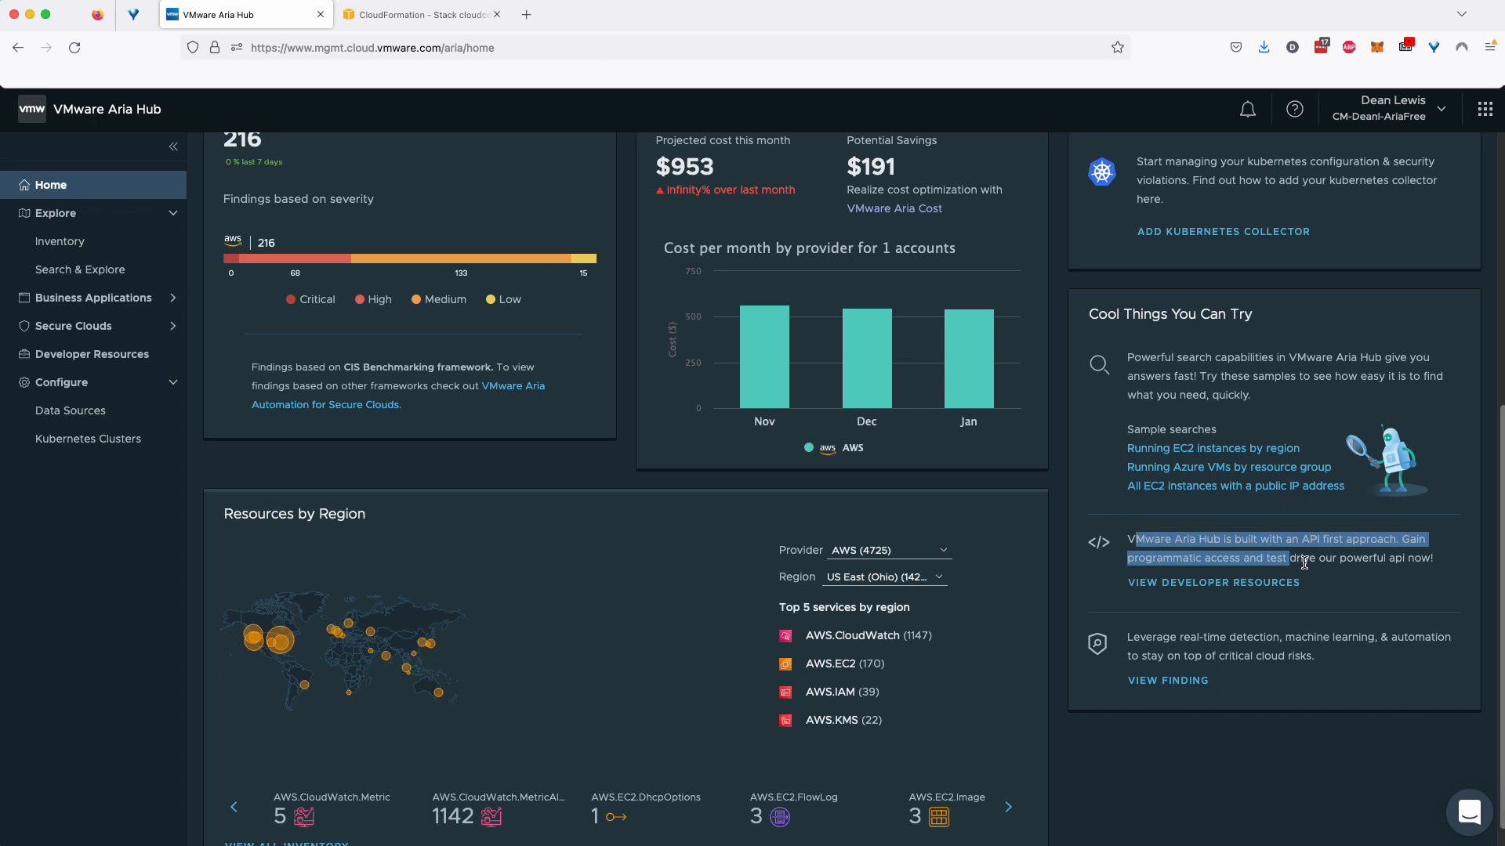
click(1304, 561)
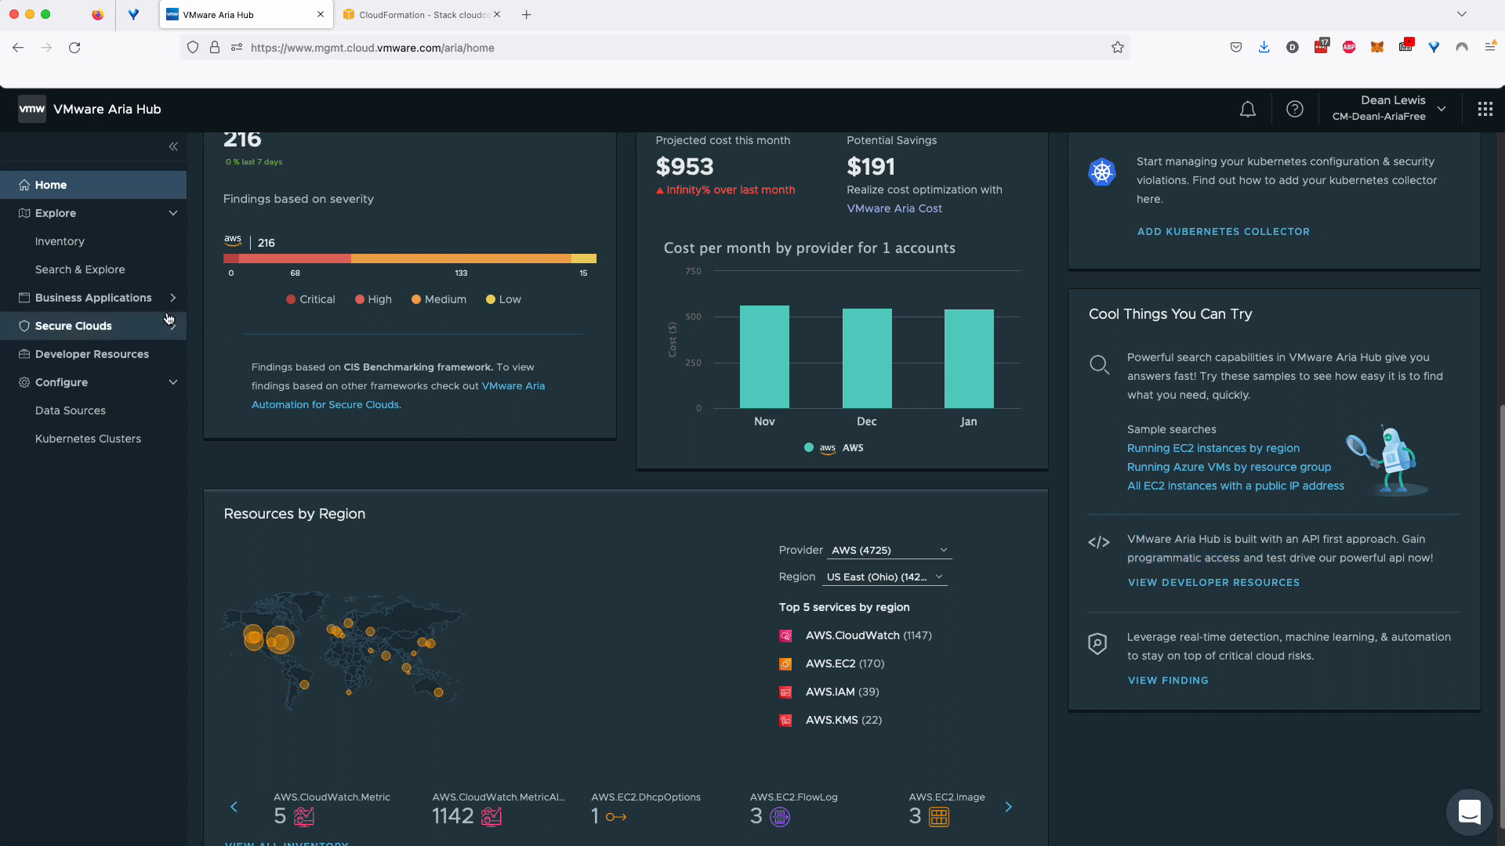
- Open the Inventory and filter it to the AWS regions us-east-2, us-west-1 and us-west-2
click(109, 244)
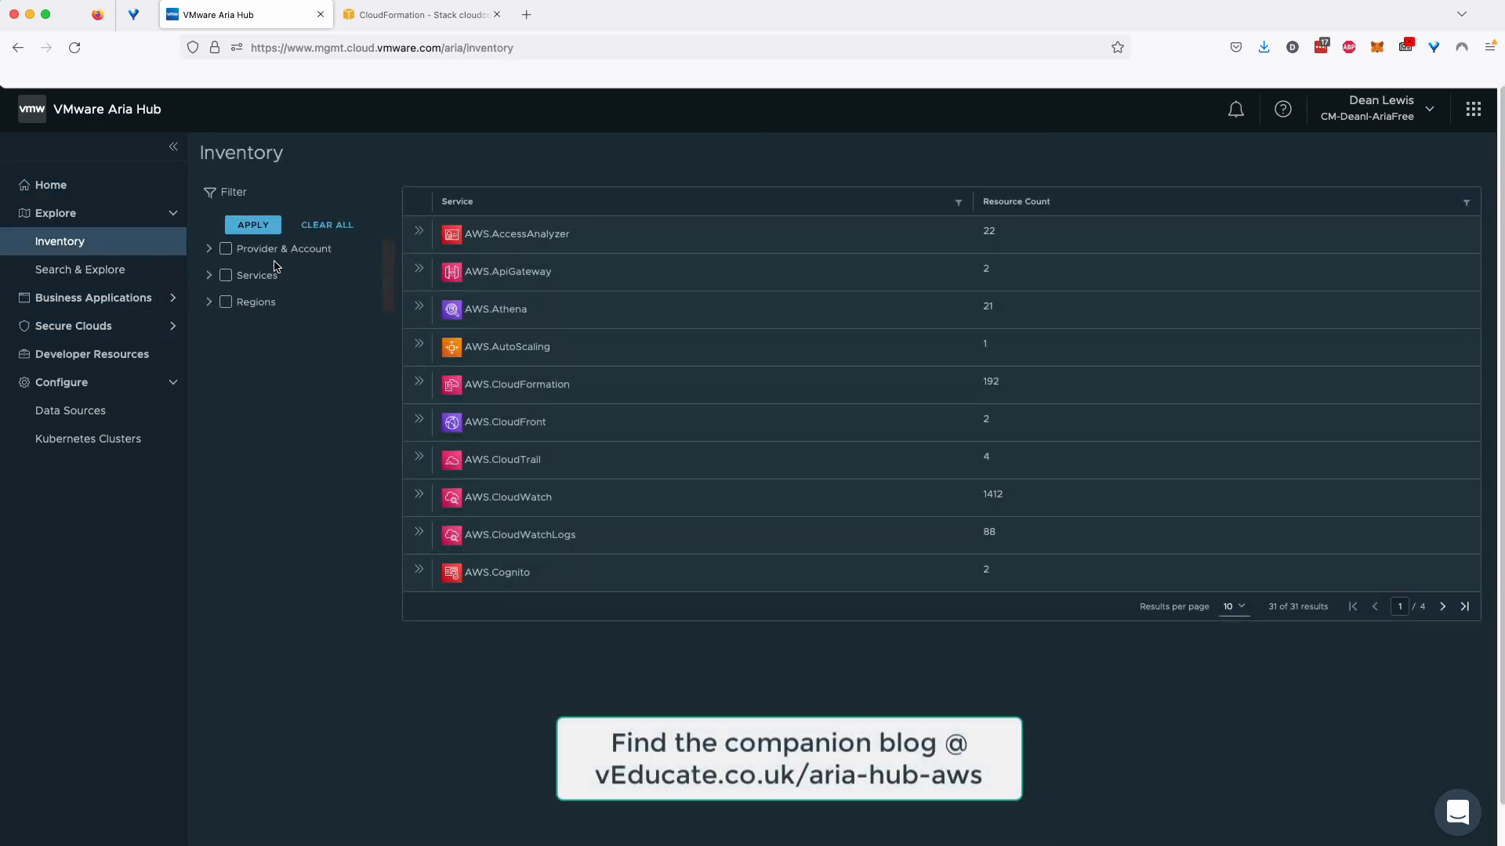
click(208, 275)
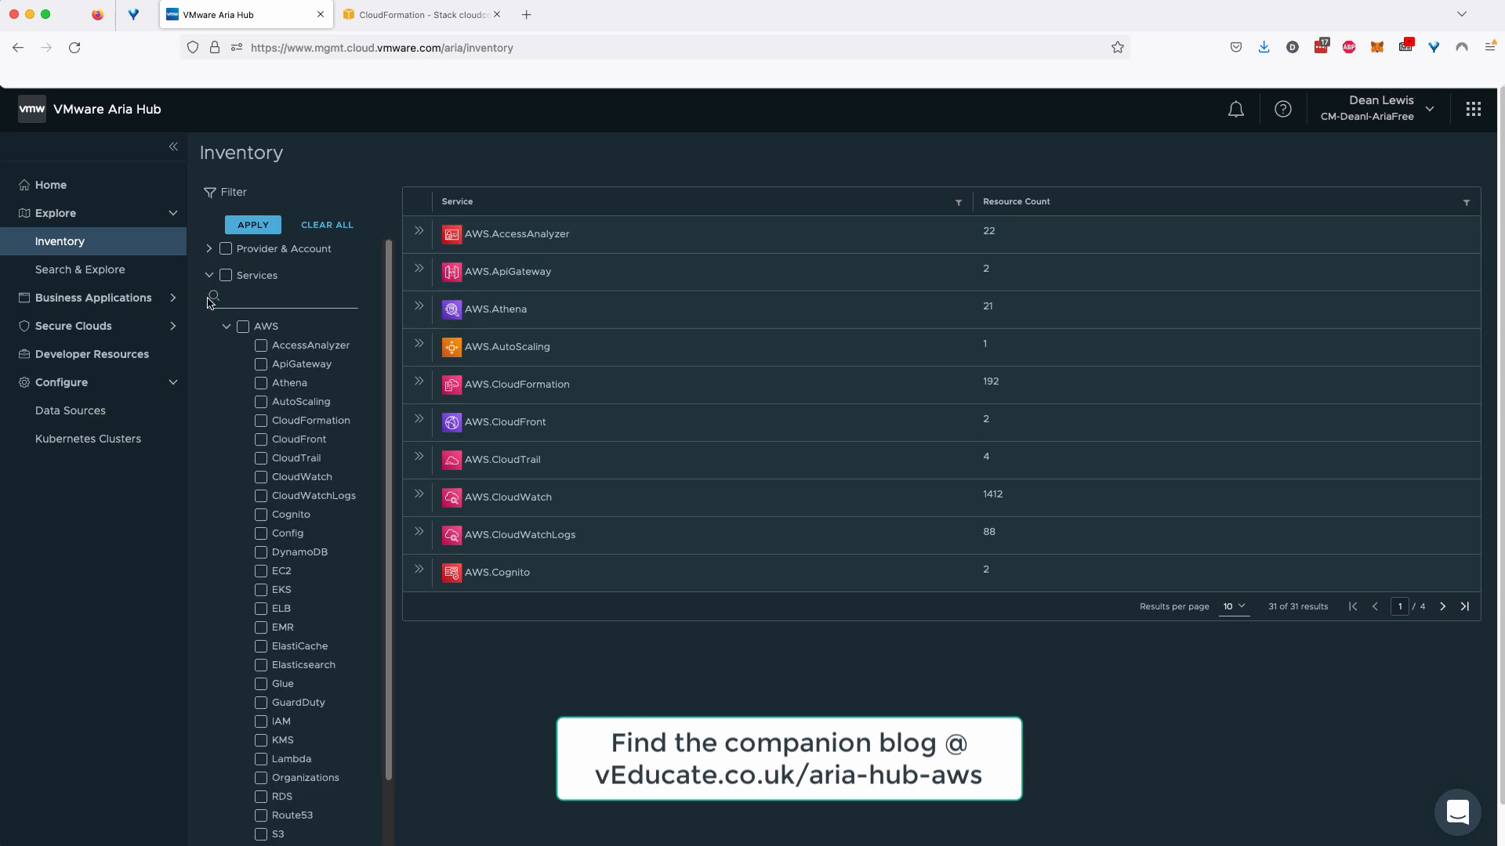
click(209, 275)
click(208, 302)
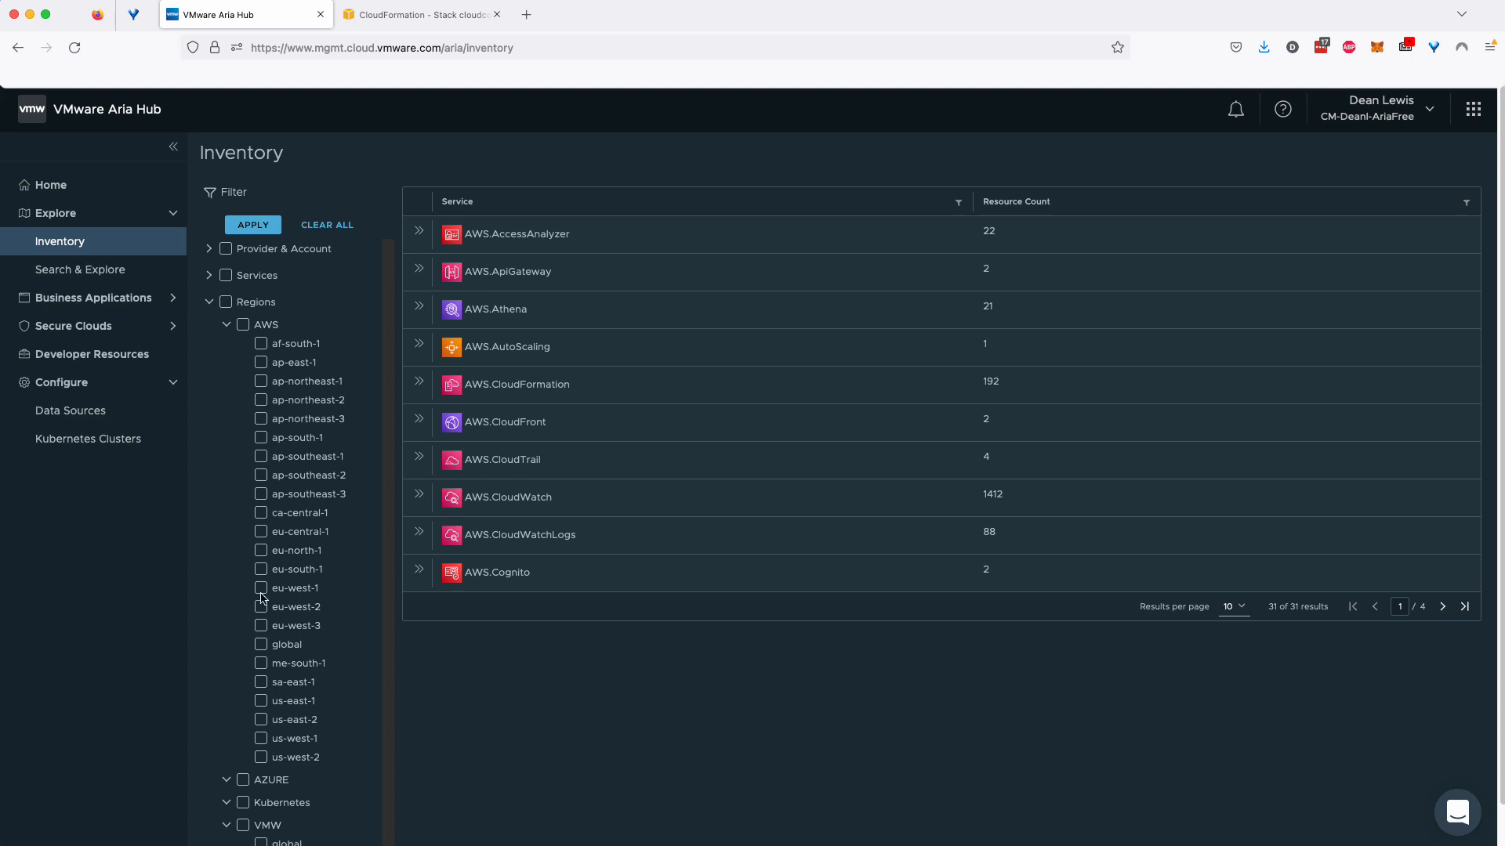
click(261, 739)
click(261, 757)
click(261, 719)
click(253, 225)
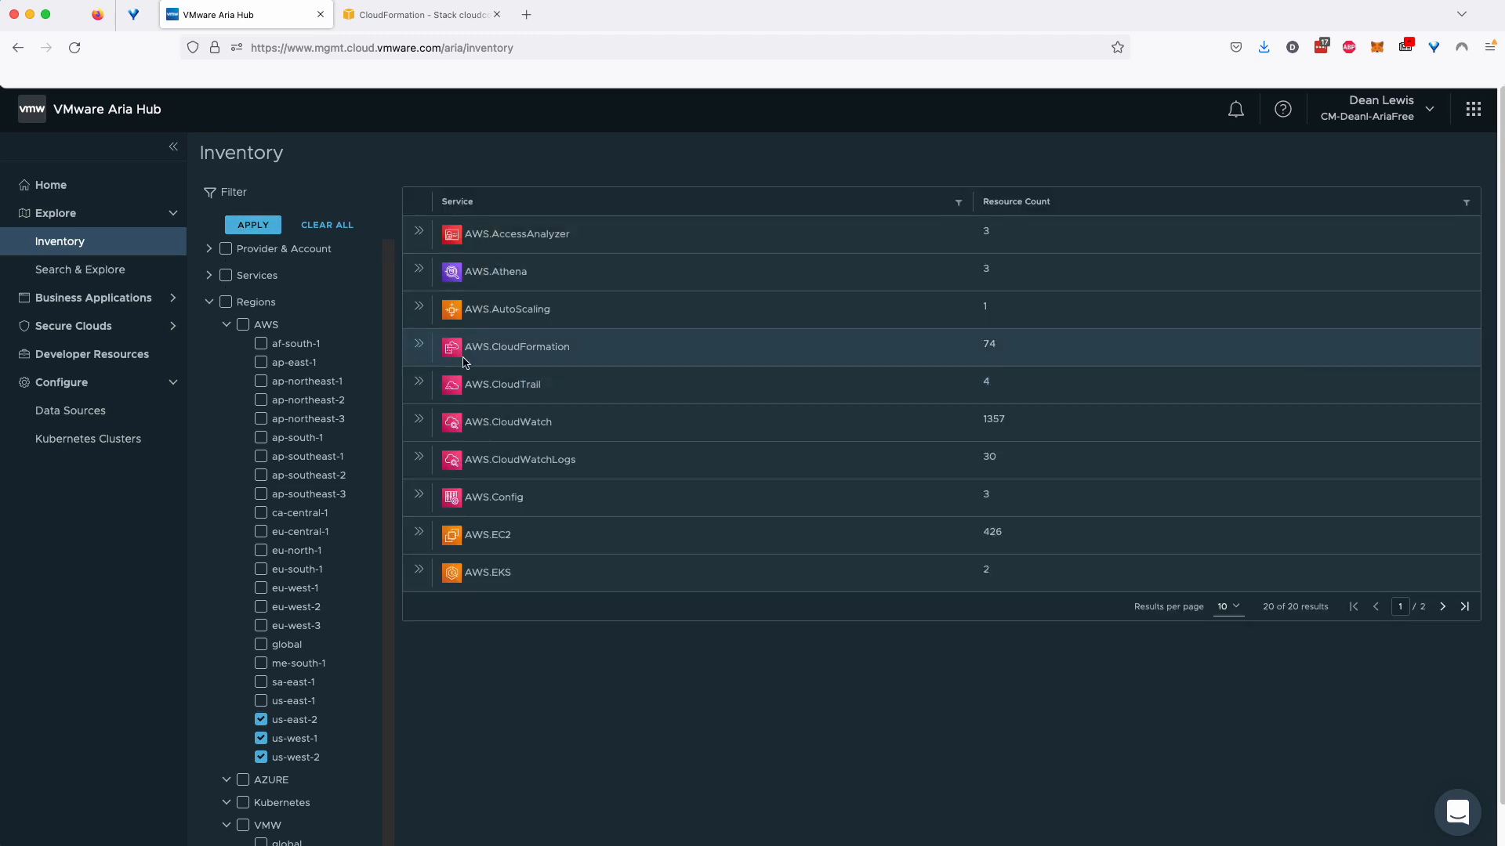
- Narrow the region-filtered inventory to the AWS services EC2 and EKS
click(210, 301)
click(209, 275)
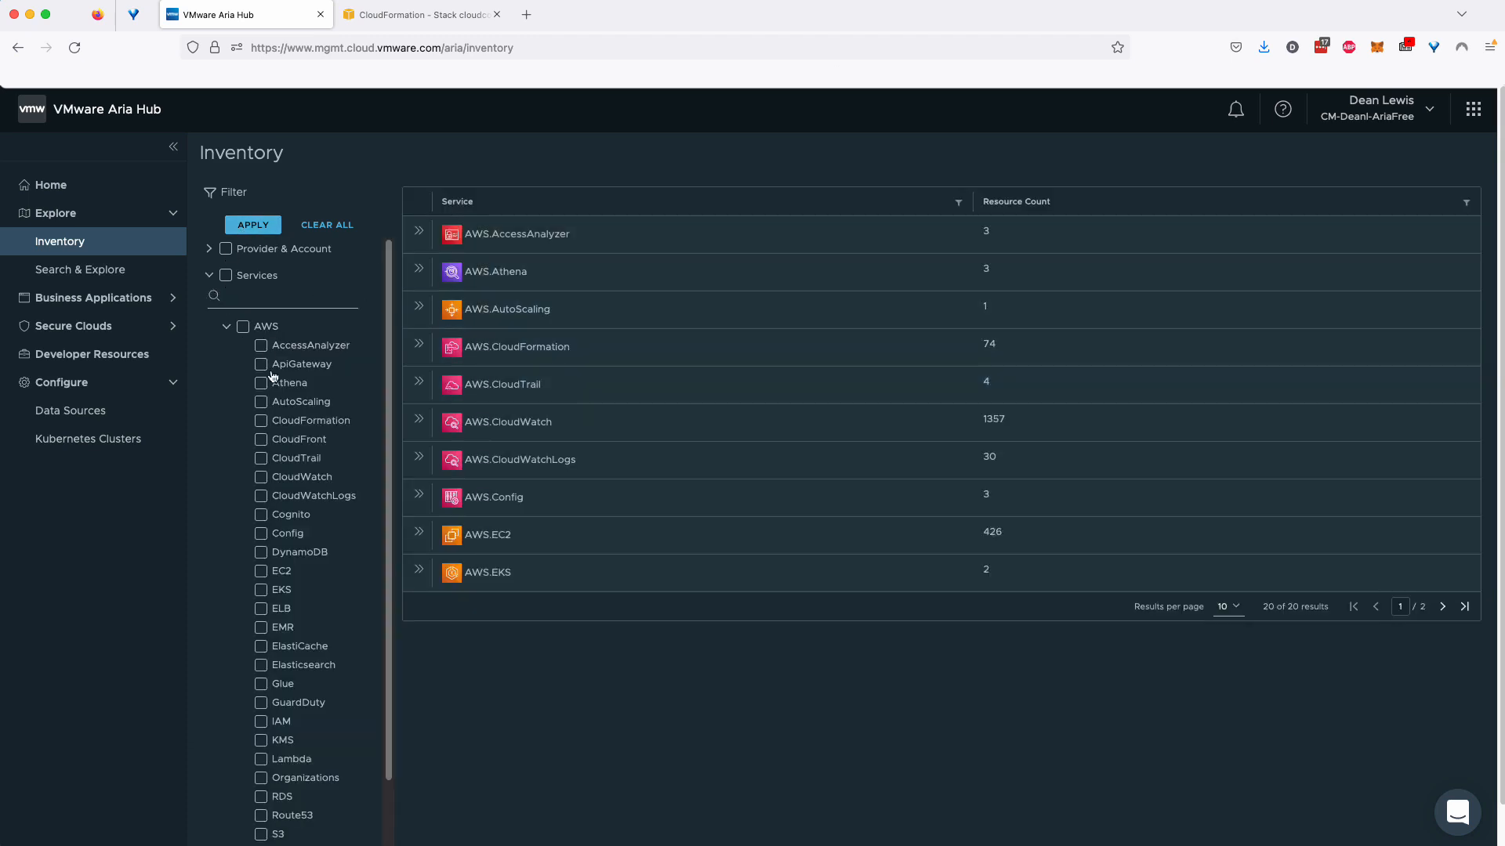
click(261, 571)
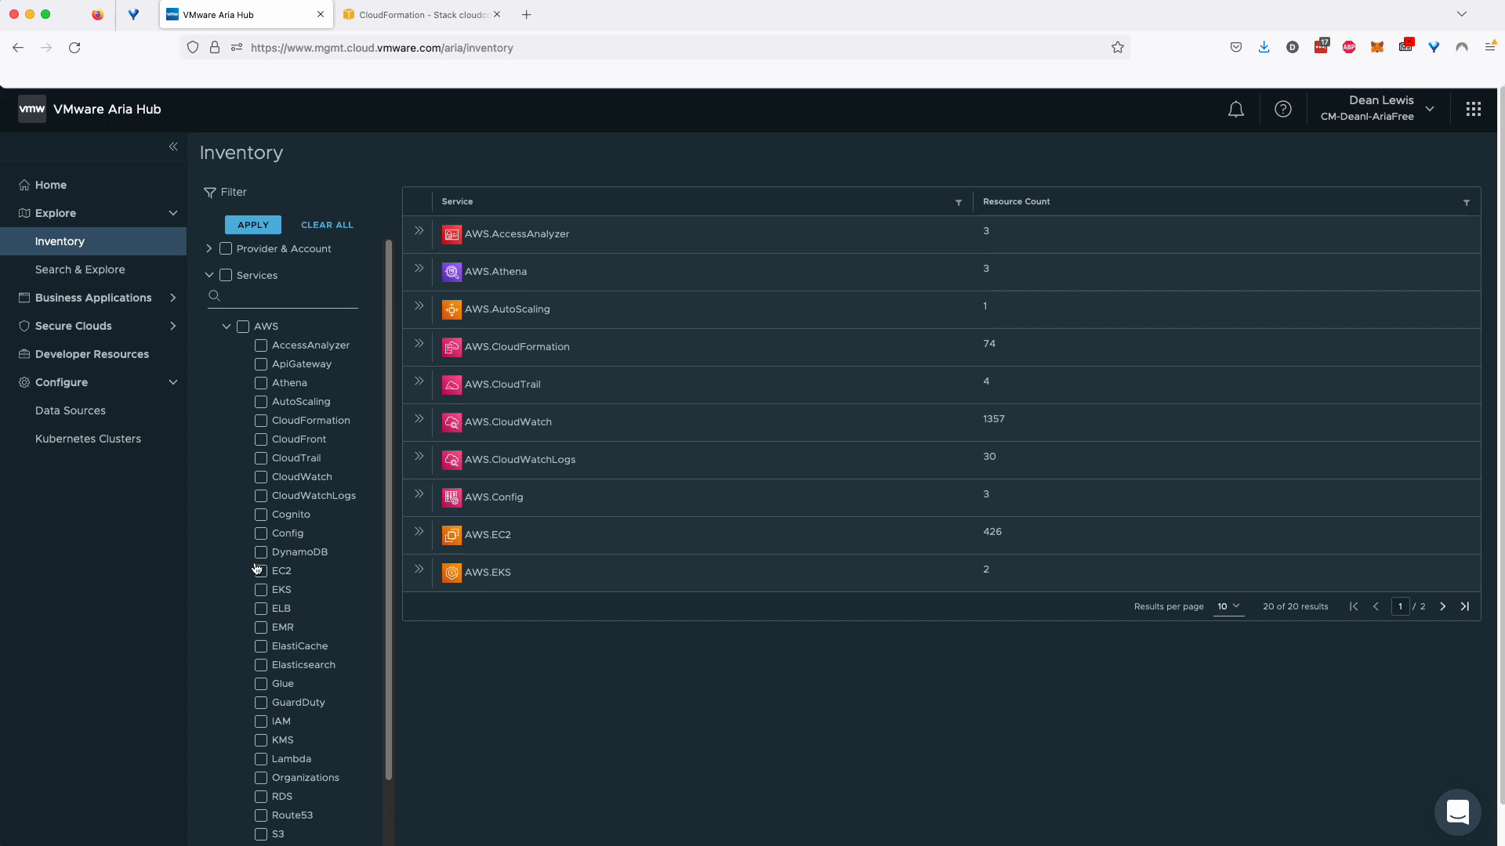
click(262, 609)
click(262, 610)
click(262, 590)
click(253, 224)
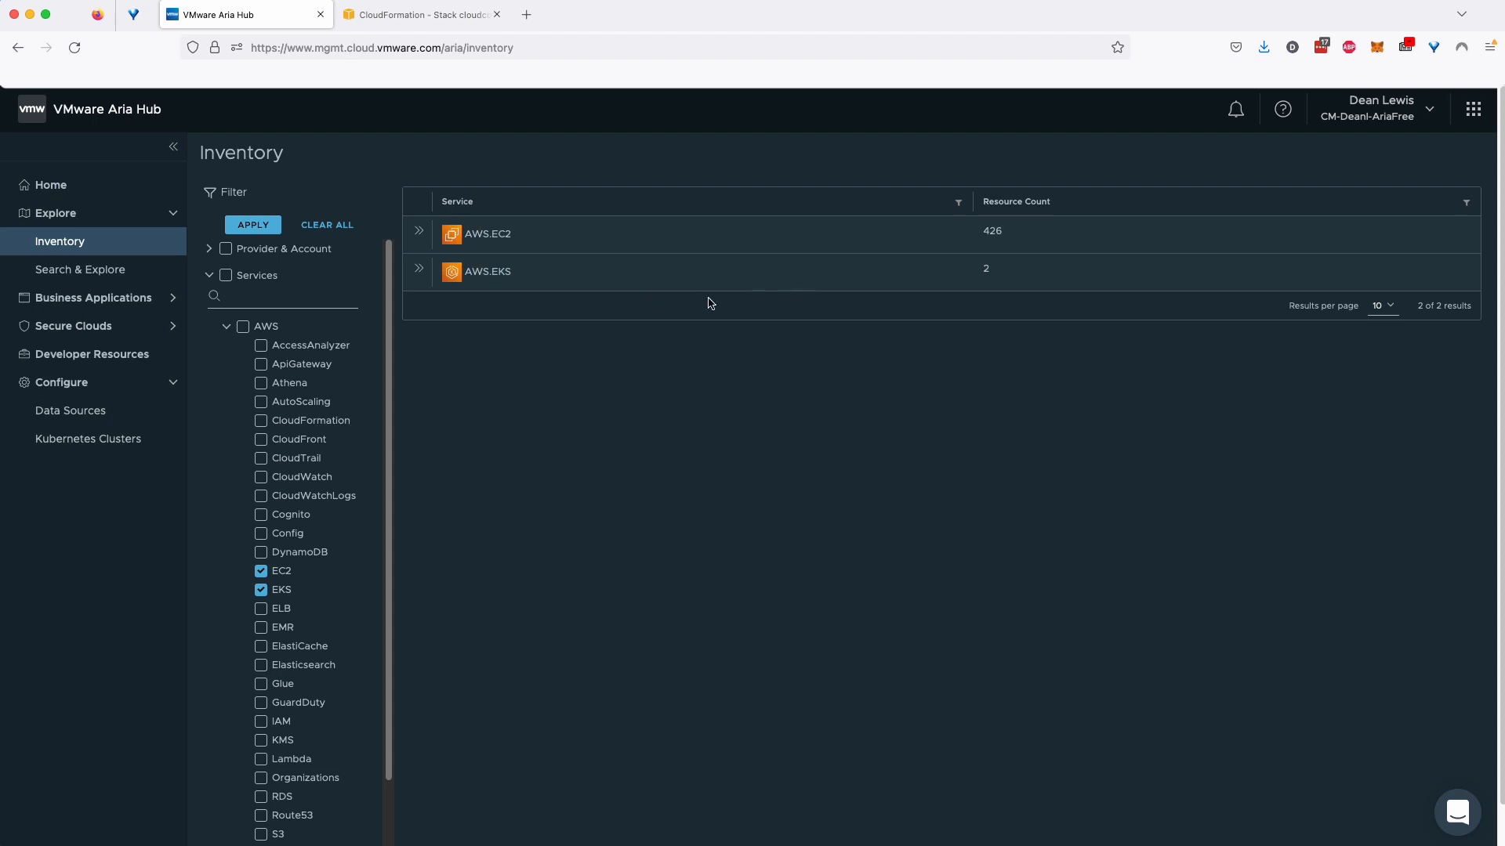
- Open the AWS.EC2.Instance resources from the AWS.EC2 entity types and view the related resources of one instance in the graph
click(420, 234)
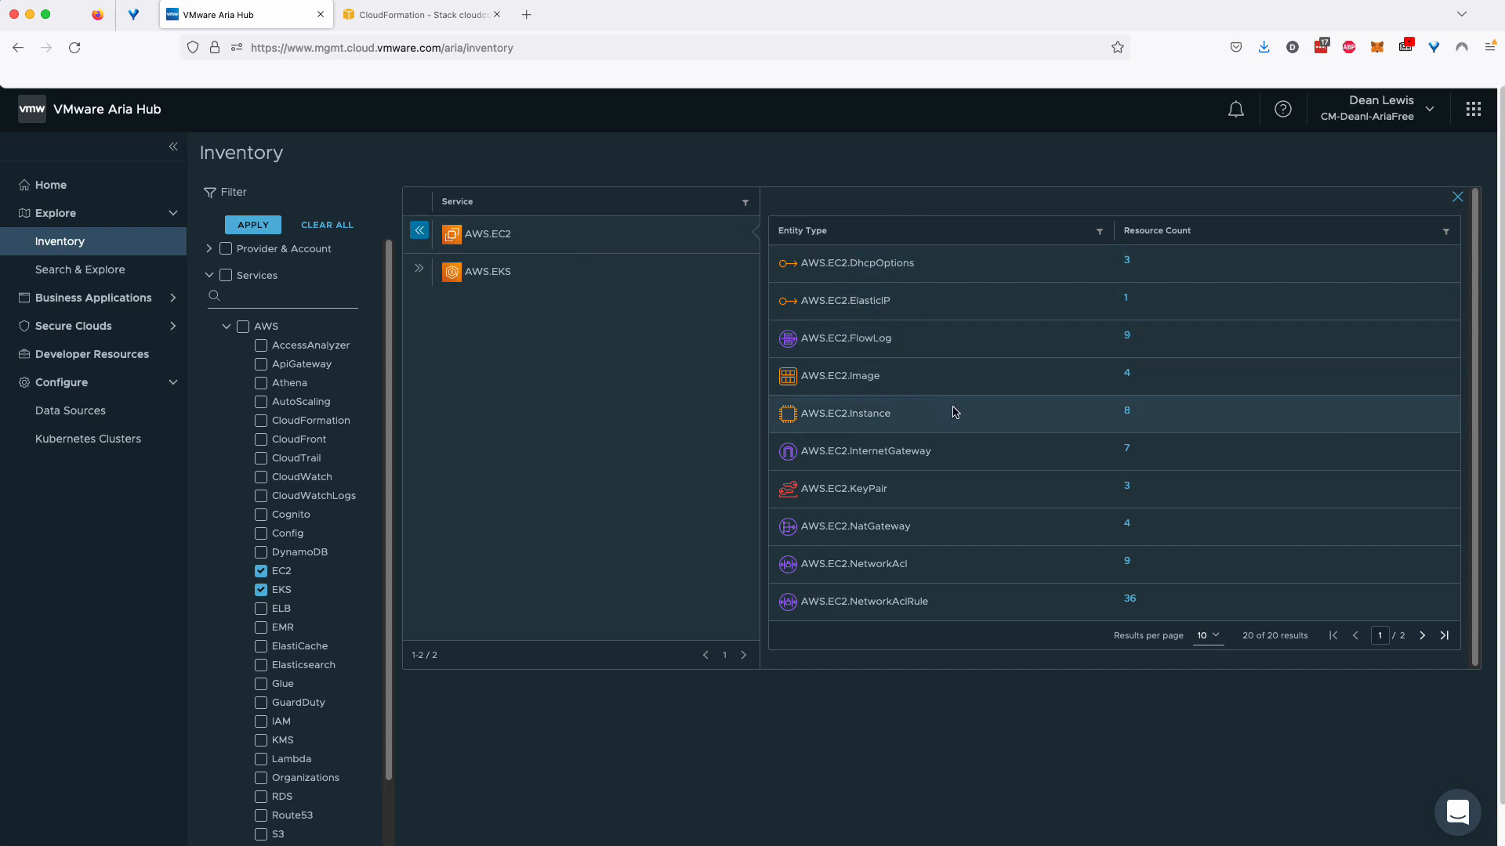
click(1127, 411)
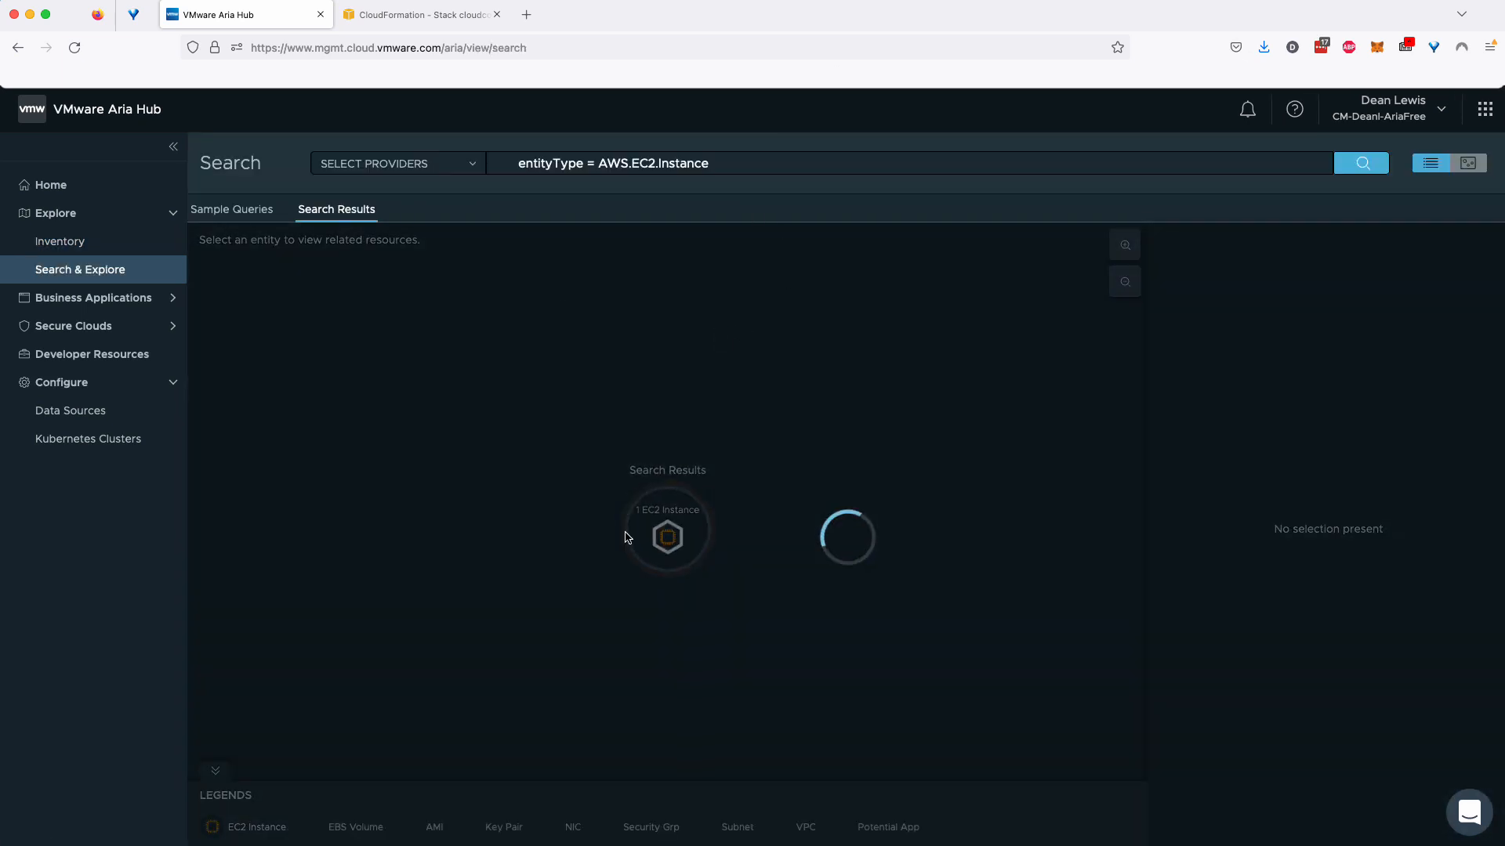
click(626, 529)
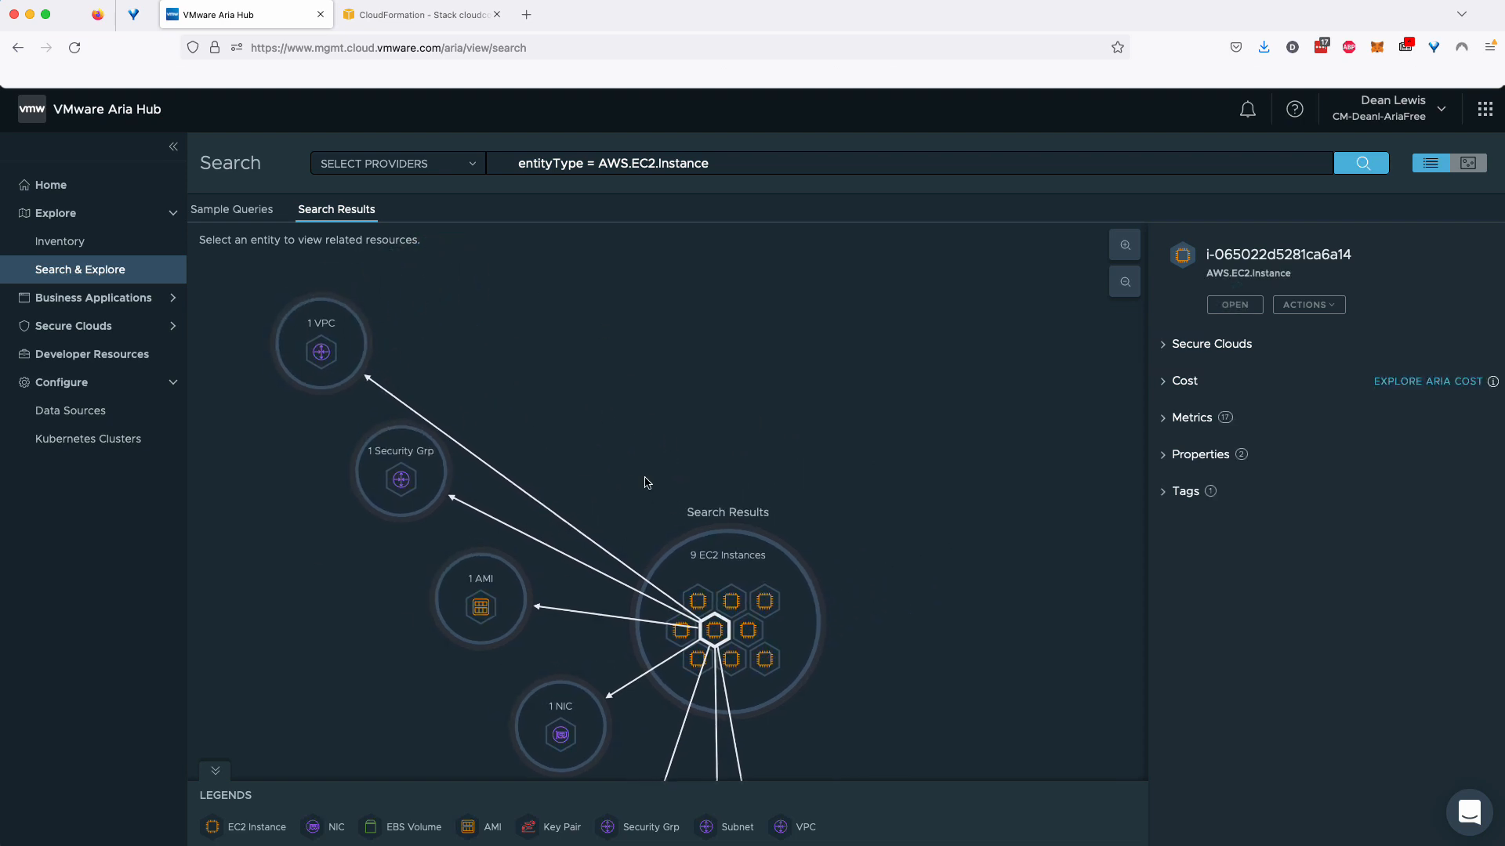
drag(653, 489, 680, 370)
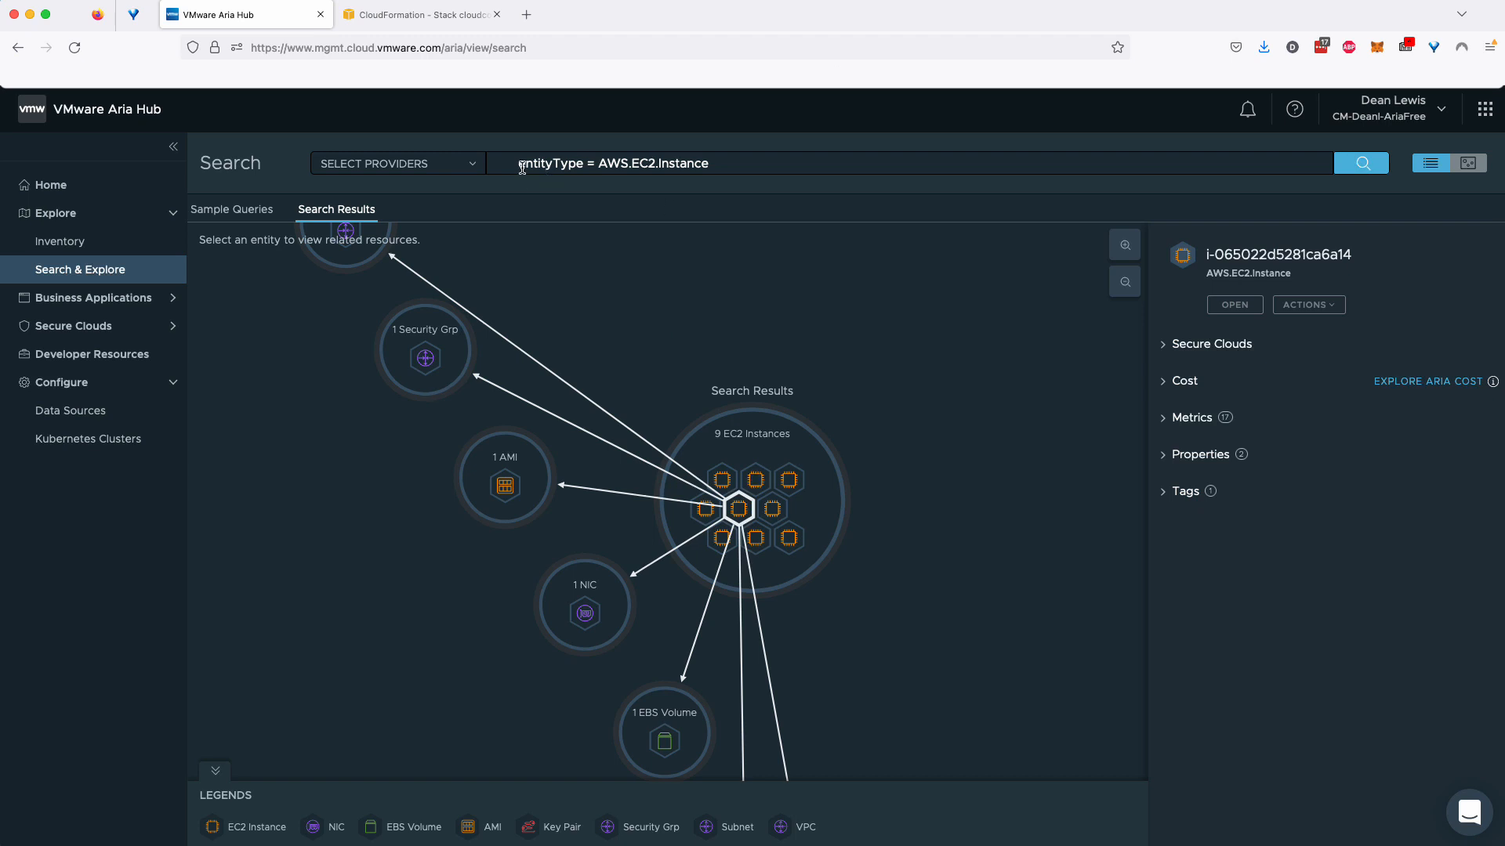
- Review the entityType = AWS.EC2.Instance query and examine the selected instance's Secure Clouds, Cost and Metrics details
drag(521, 168, 769, 162)
click(769, 163)
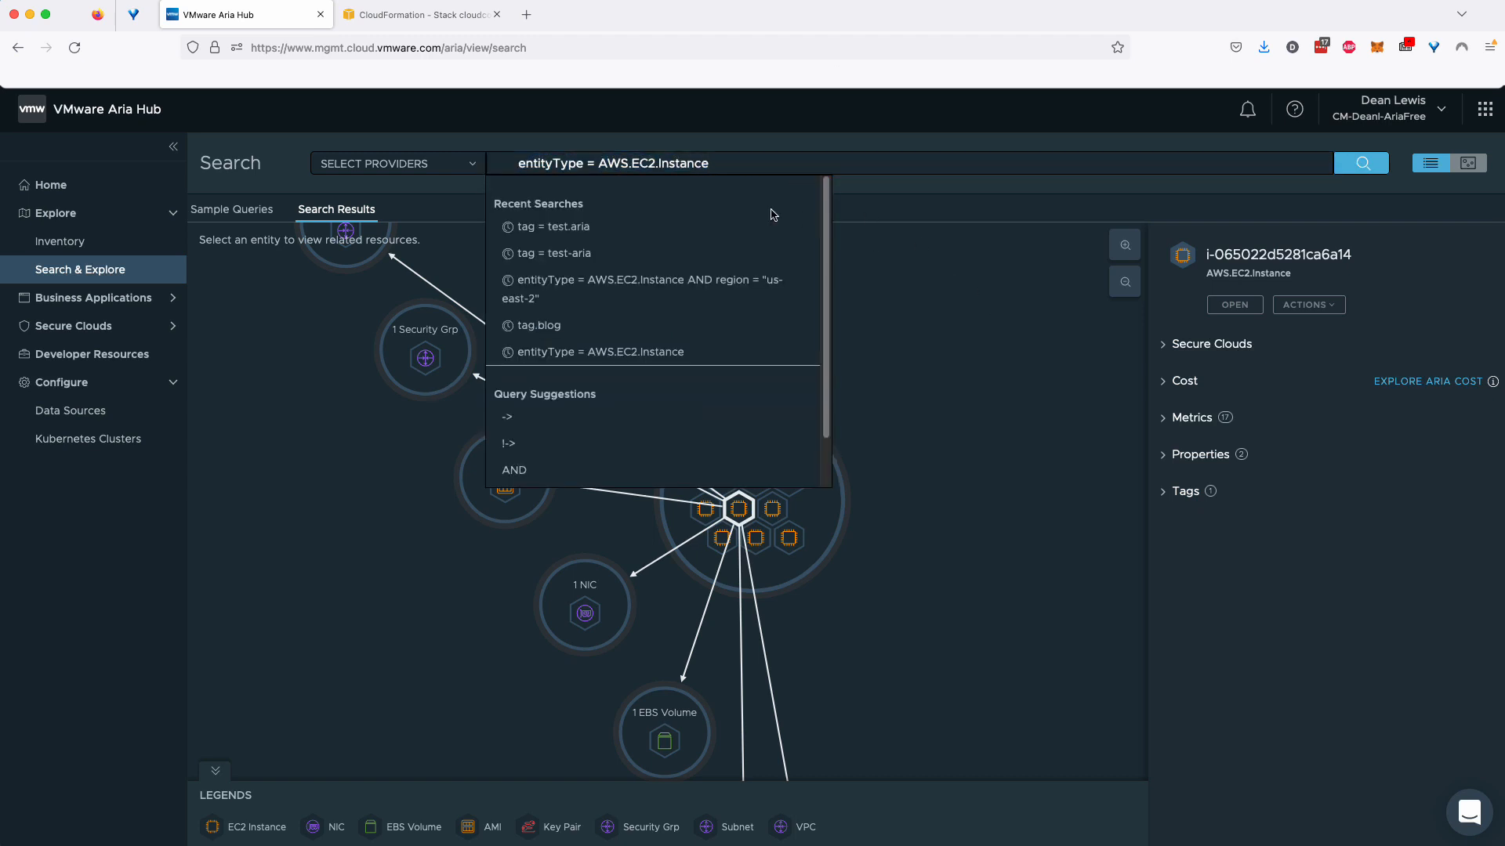
click(917, 208)
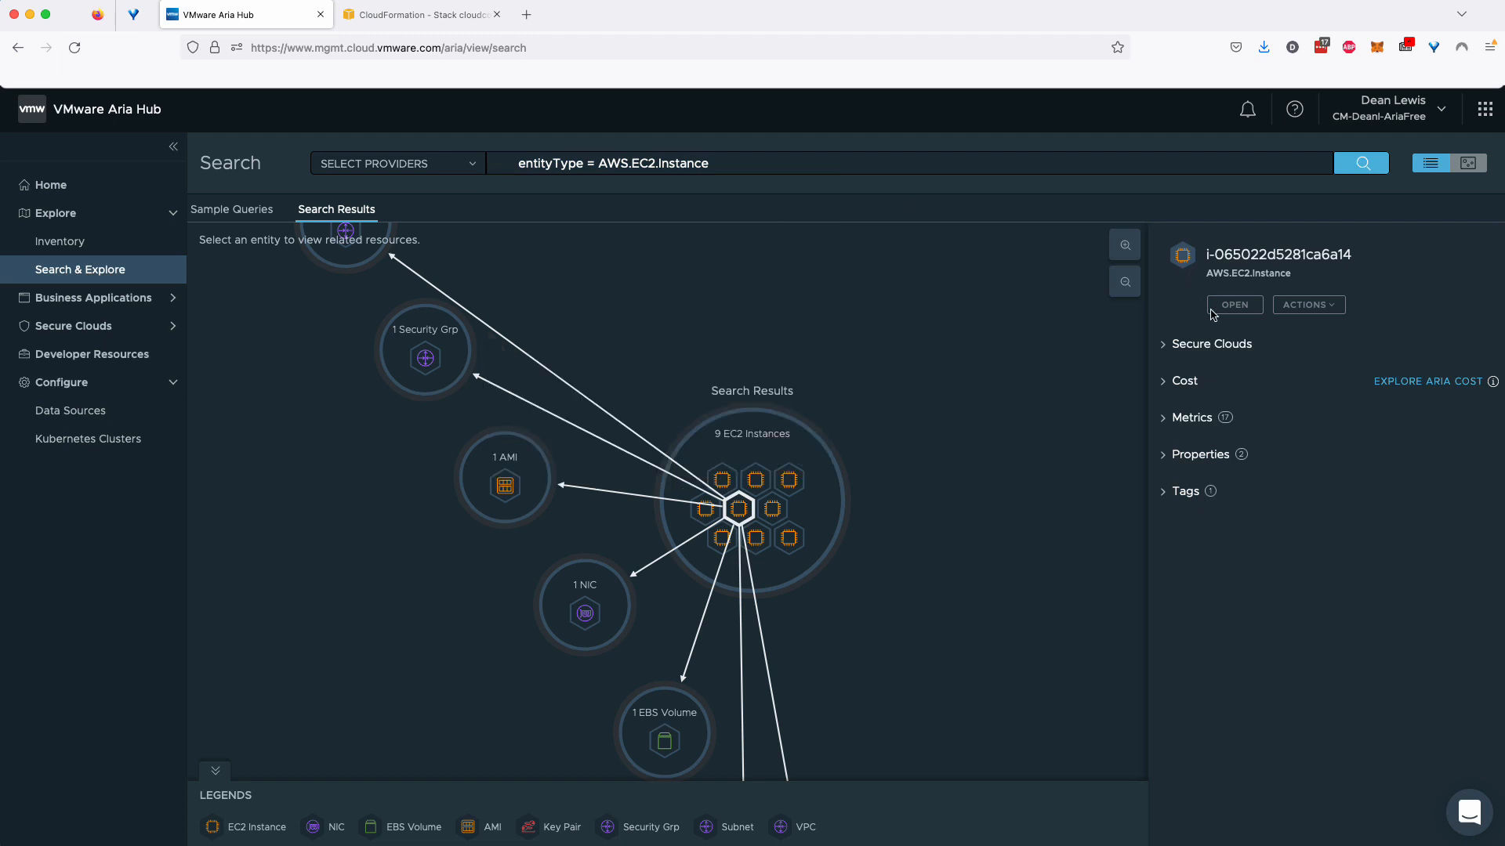
click(1164, 346)
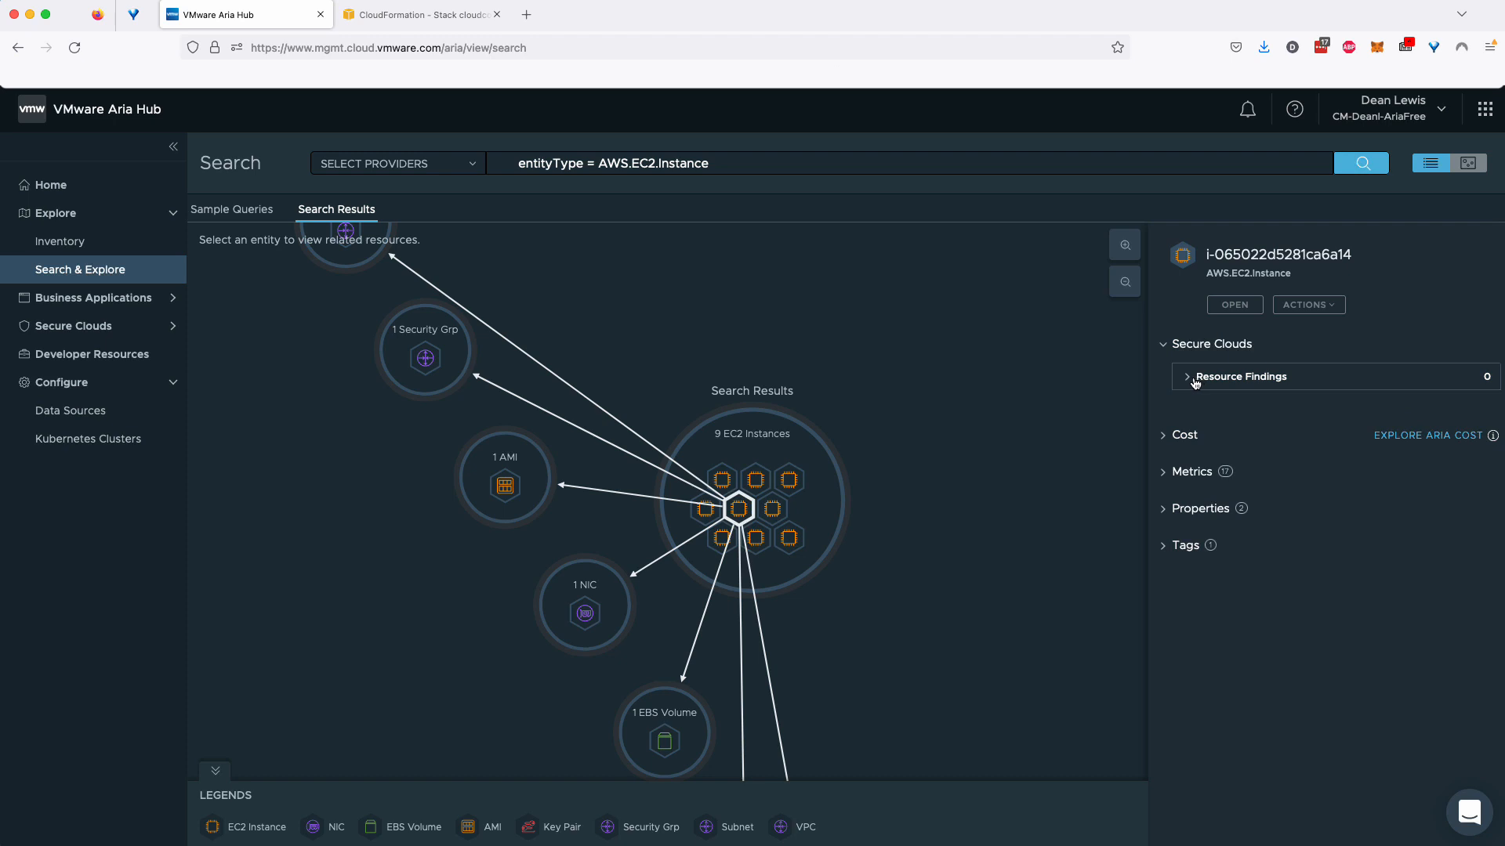
click(1173, 432)
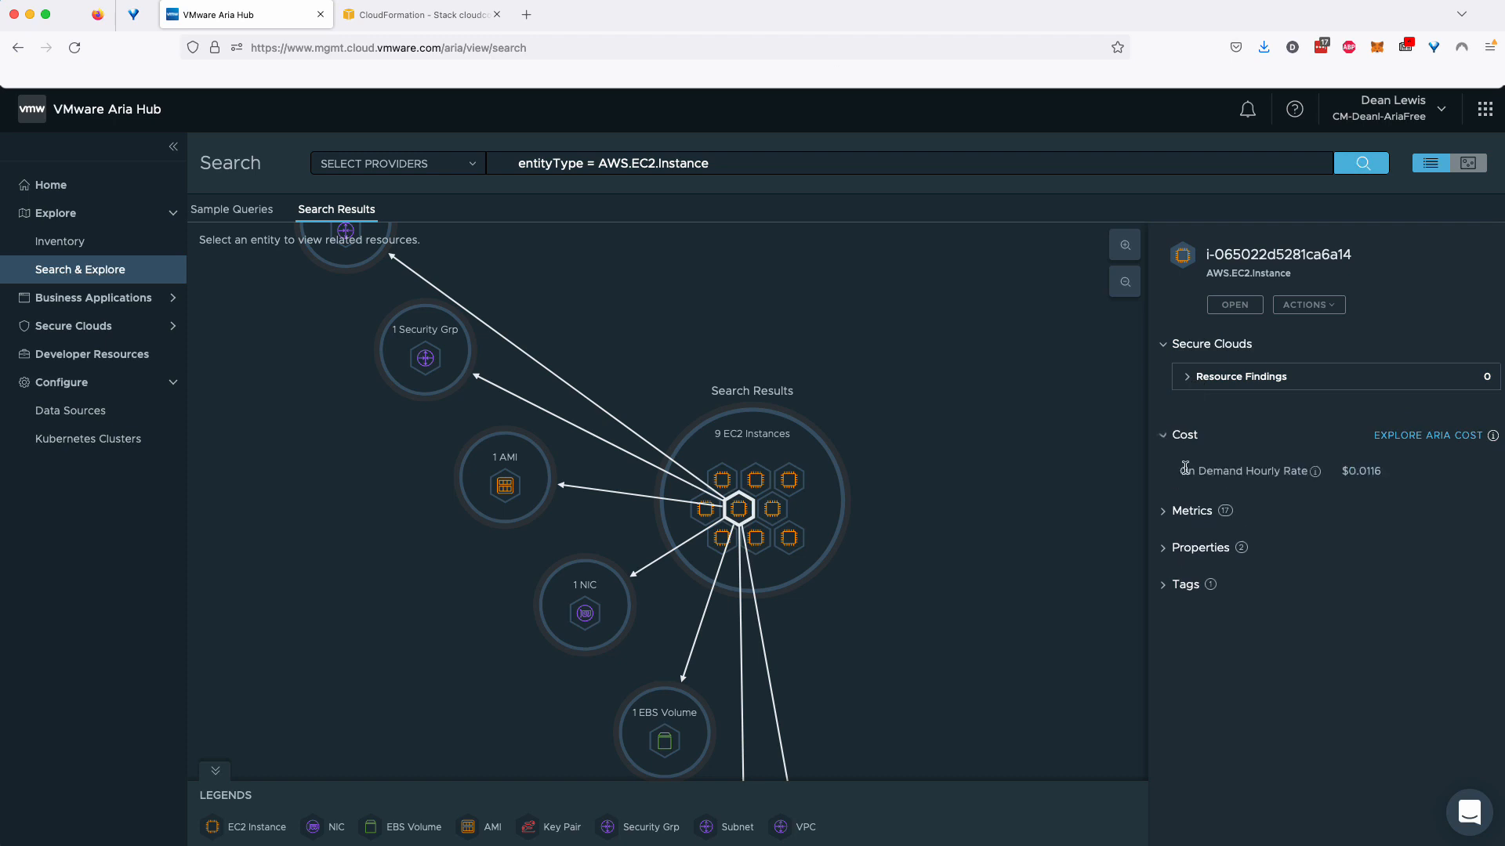
click(1190, 515)
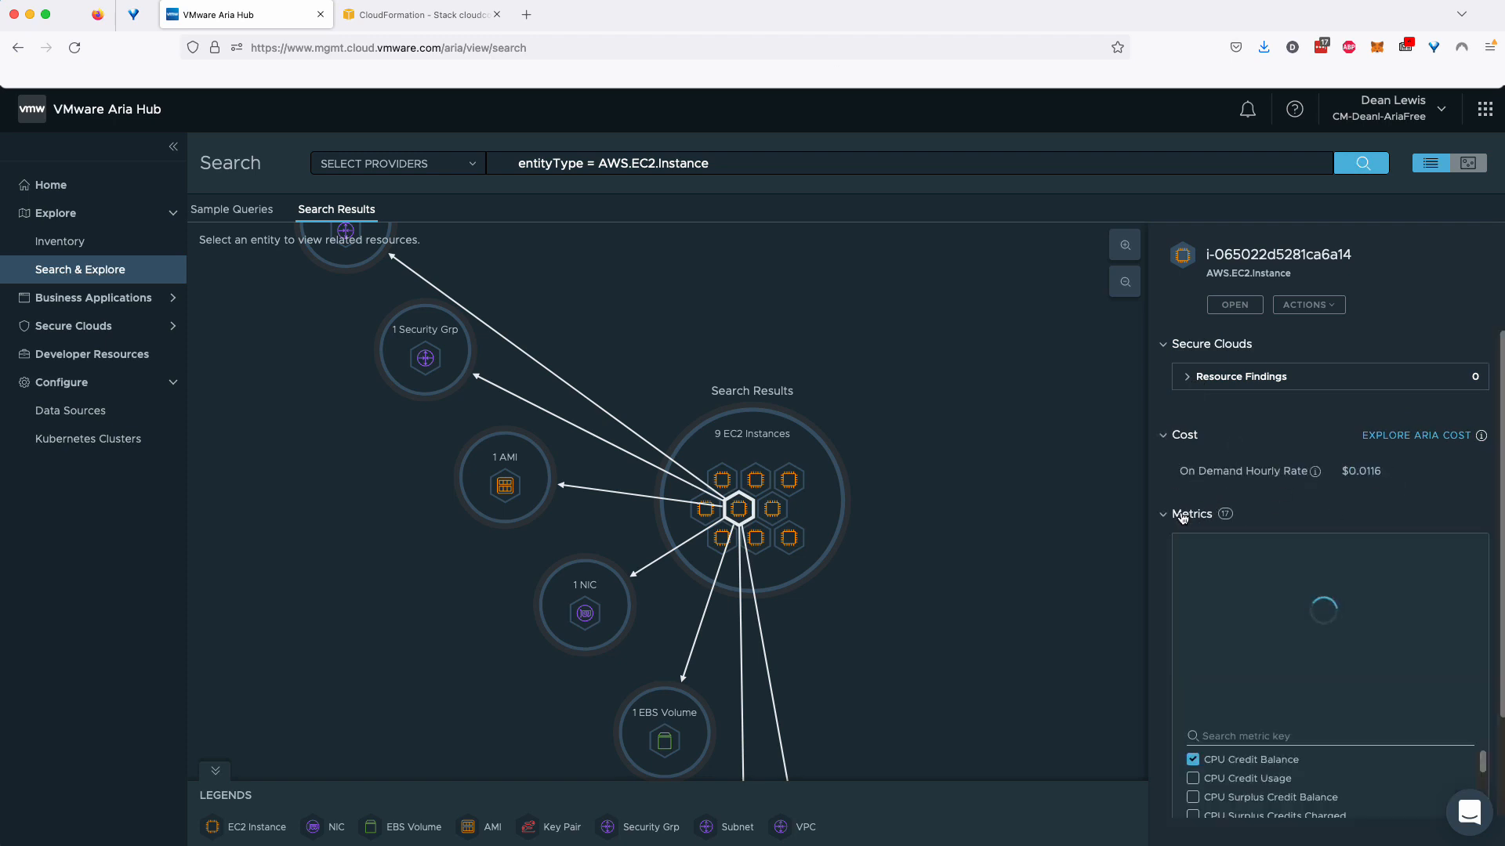
scroll(1152, 491, down, 1)
scroll(1160, 501, down, 2)
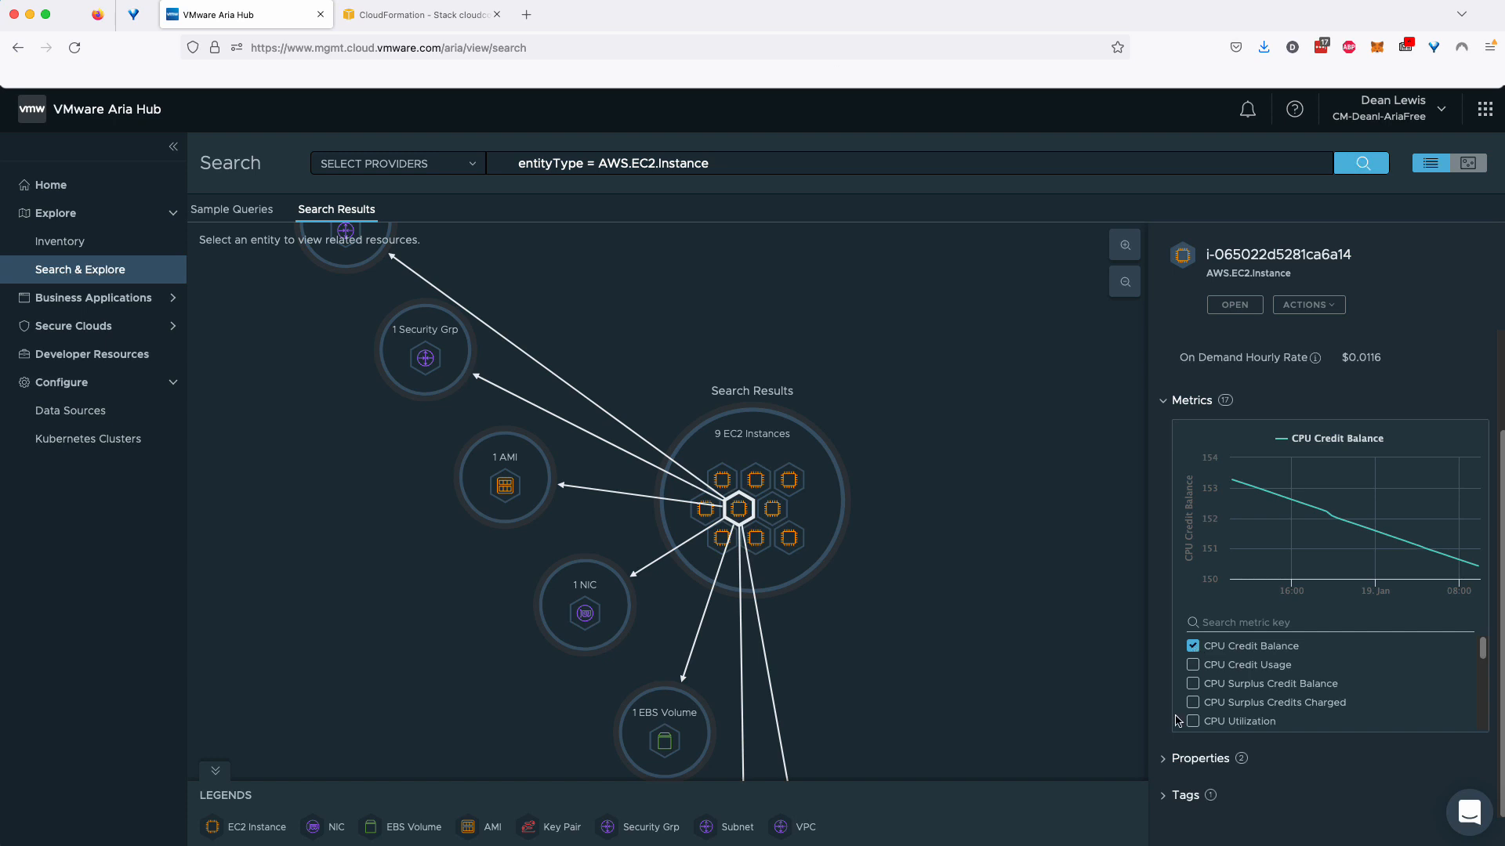
- Examine the selected EC2 instance's General and EC2 properties through to its virtualization type
click(1163, 759)
scroll(1184, 714, down, 2)
click(1185, 710)
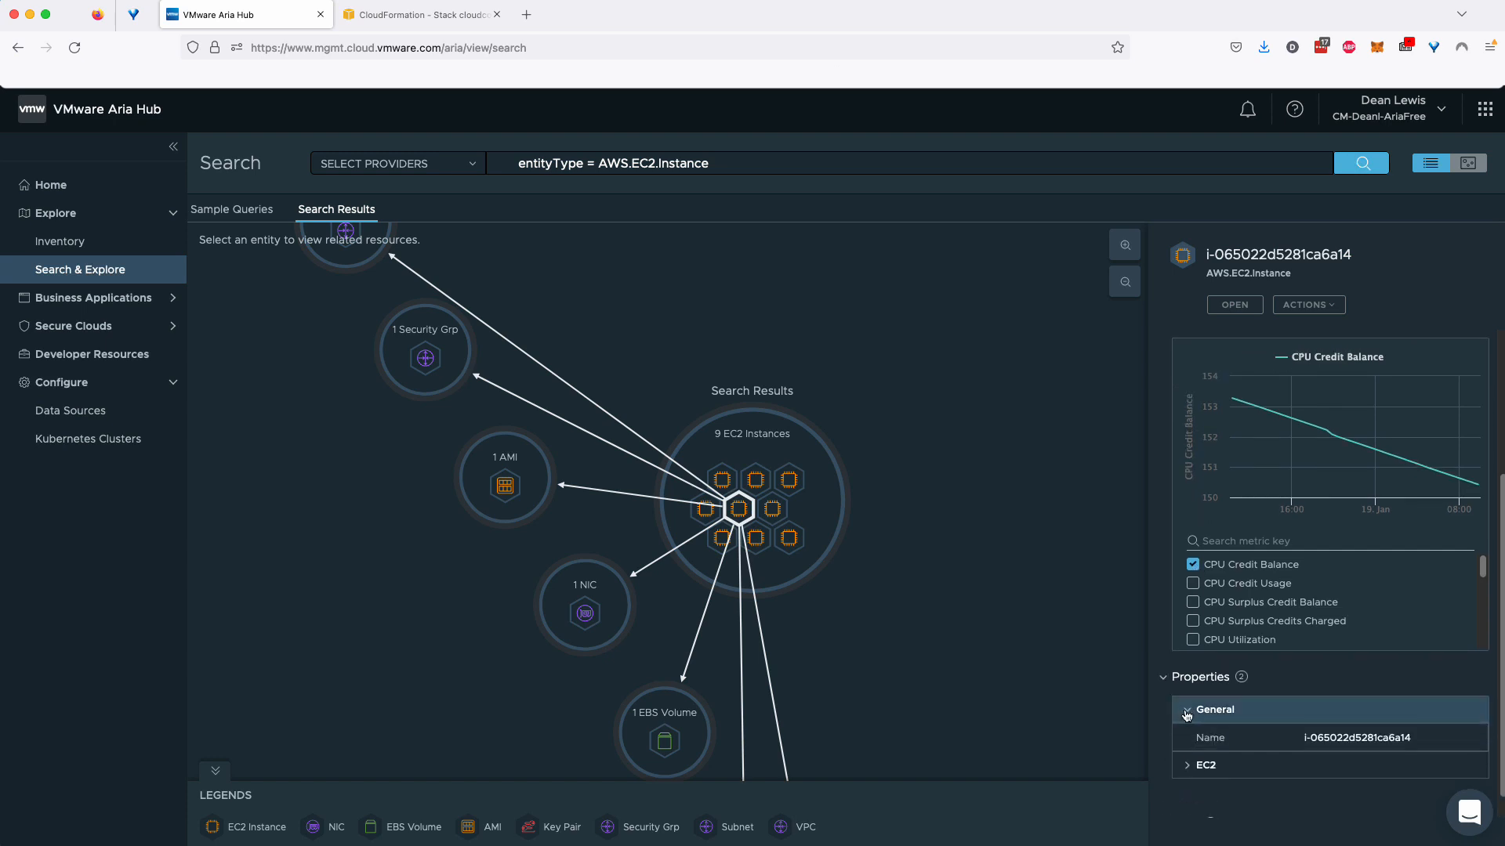
scroll(1187, 725, down, 1)
click(1188, 732)
scroll(1187, 736, down, 5)
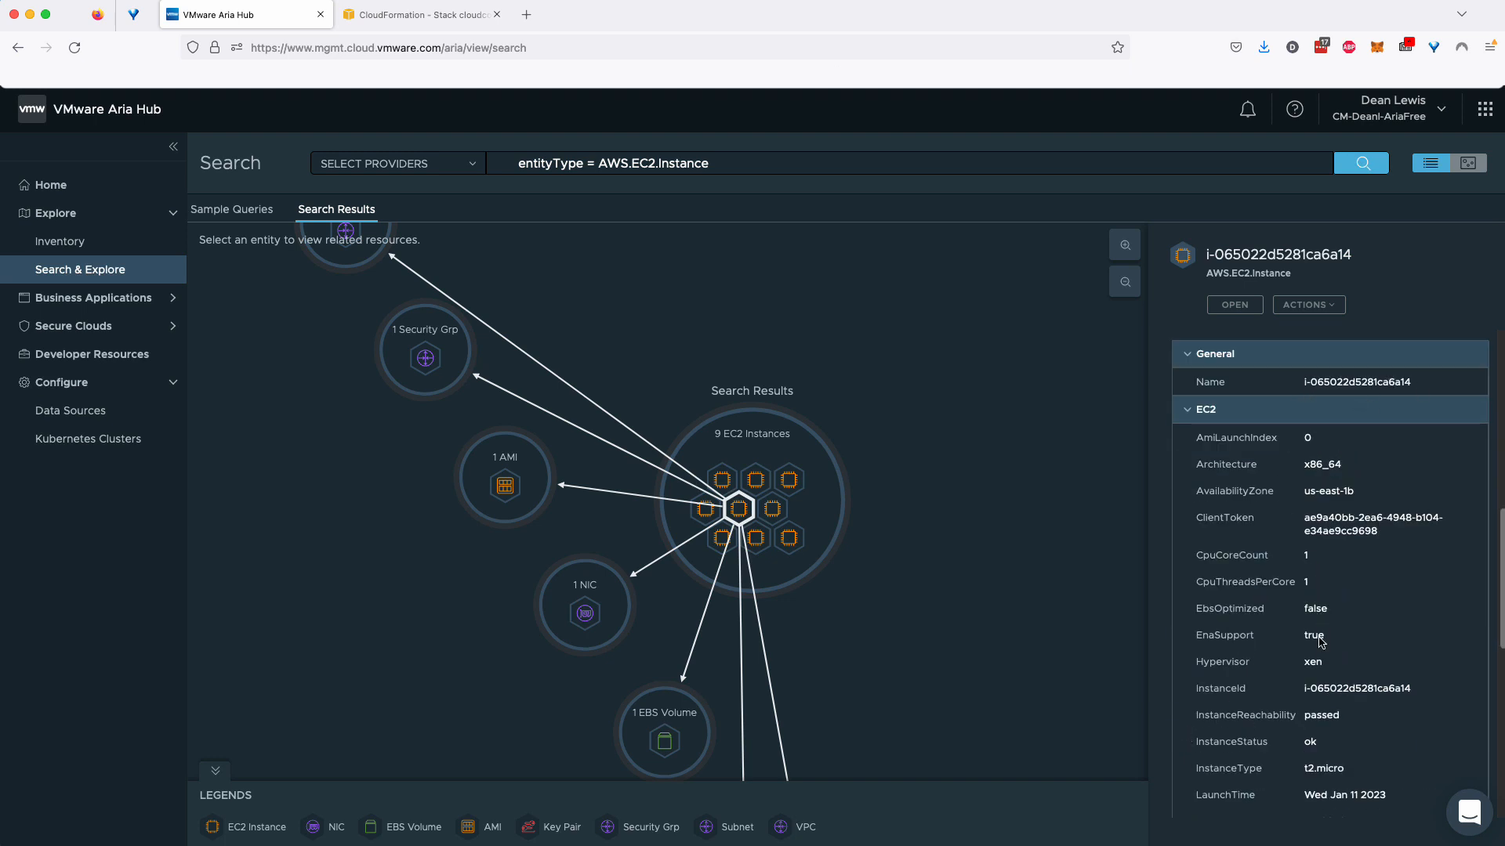
scroll(1323, 644, down, 7)
scroll(1329, 602, down, 2)
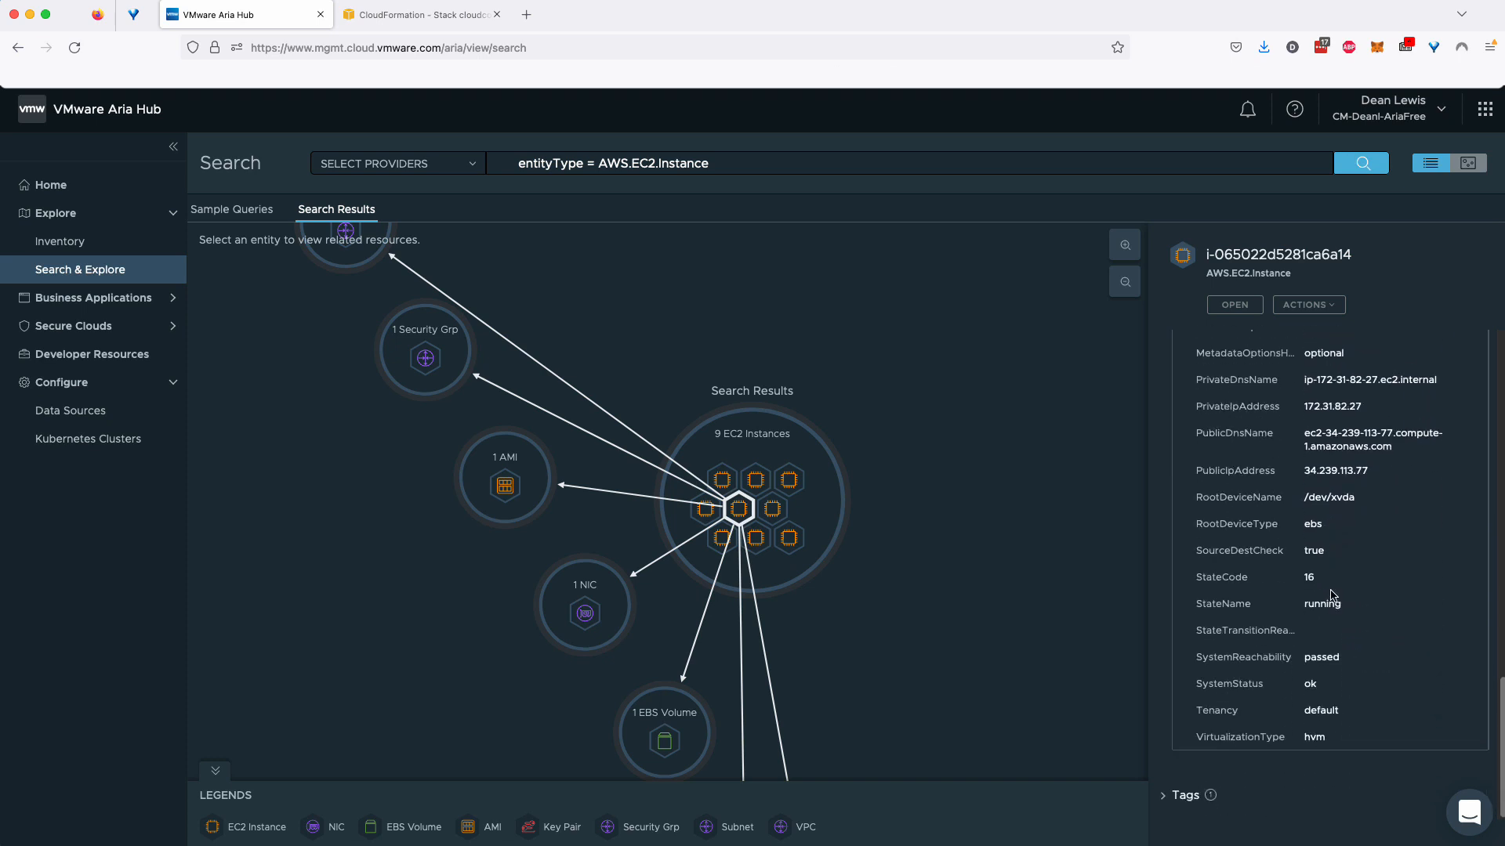
- Review the selected EC2 instance's tags, checking the Name key and value against the instance identifier
click(1182, 795)
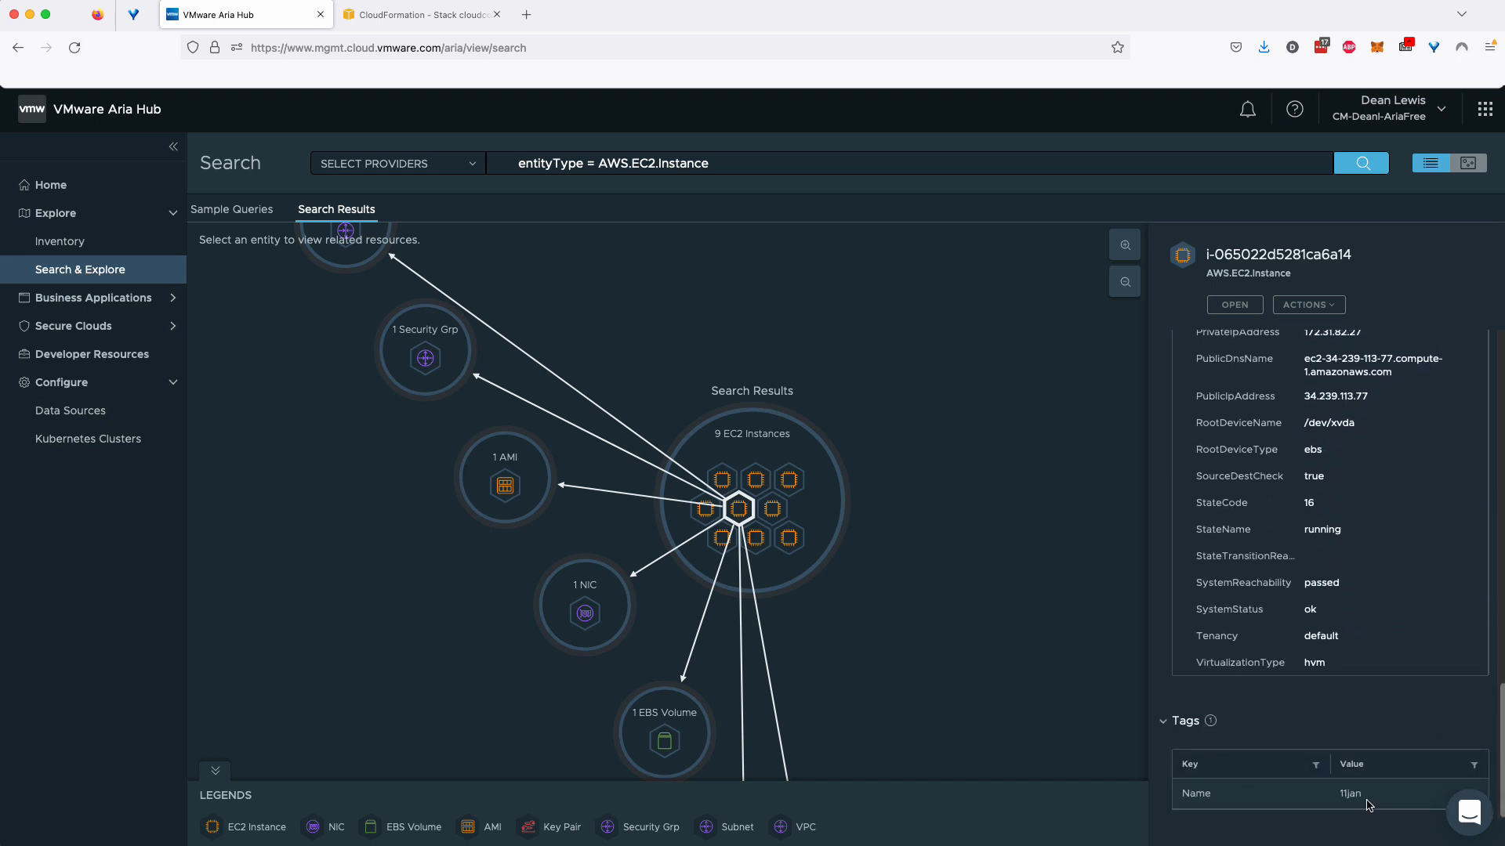
double_click(1342, 801)
drag(1227, 799, 1181, 799)
triple_click(1334, 254)
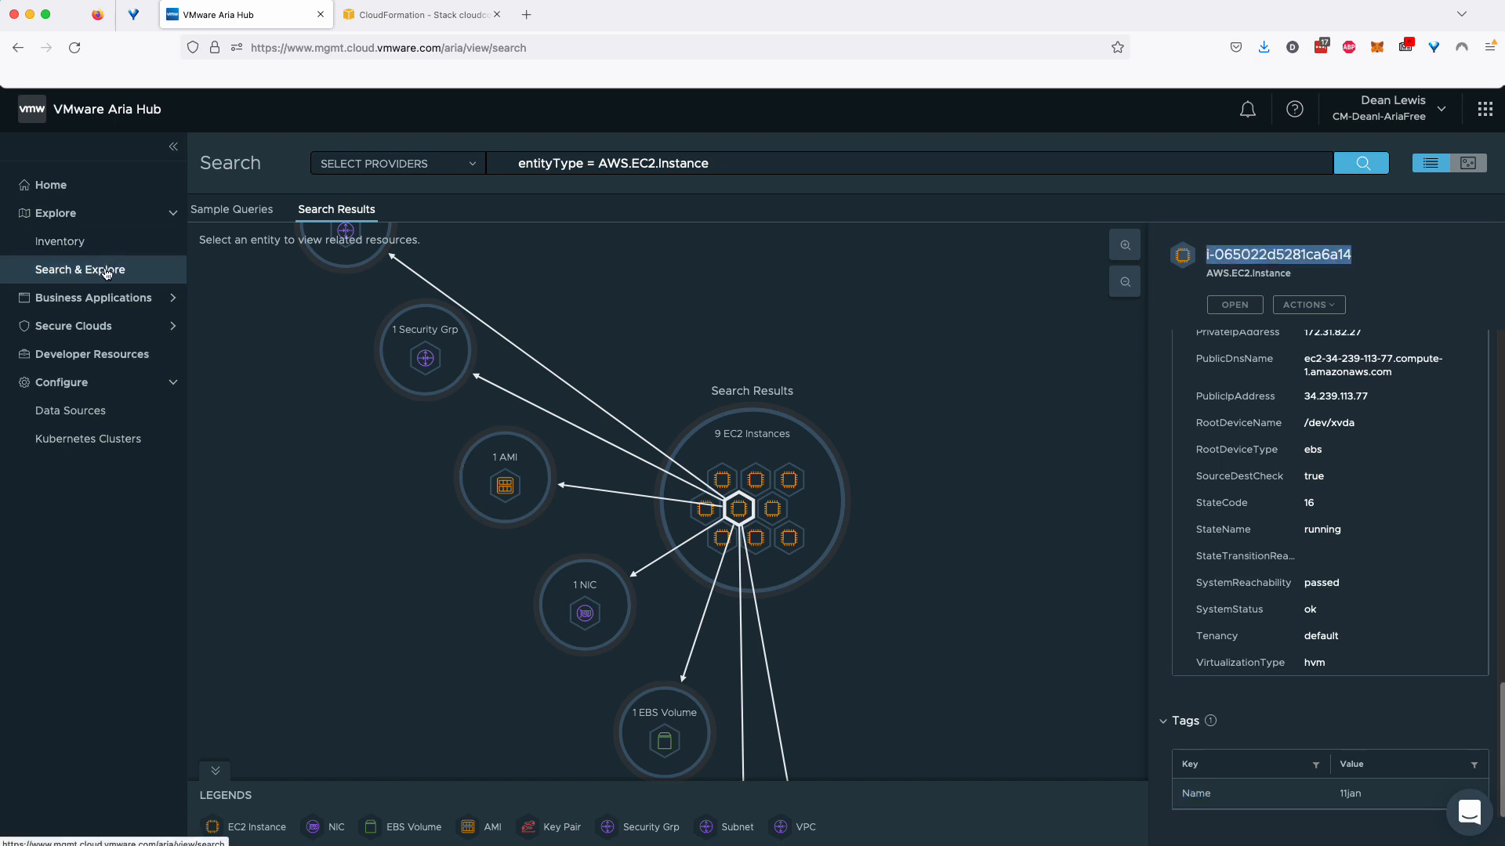
- Review the AWS sample queries for List Search, Aggregation Search and Global Text Search
click(227, 211)
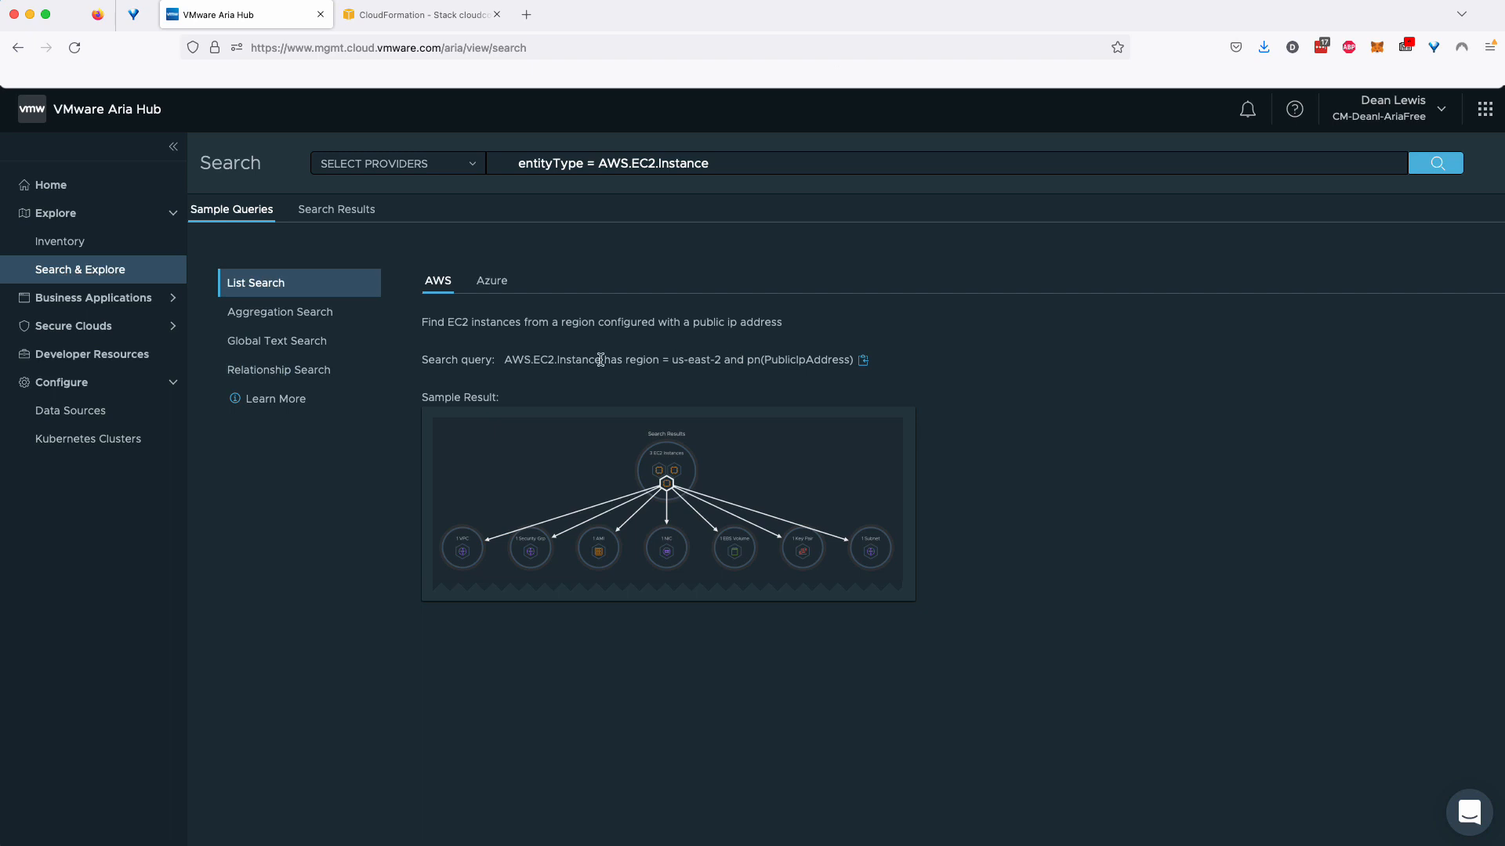
right_click(676, 365)
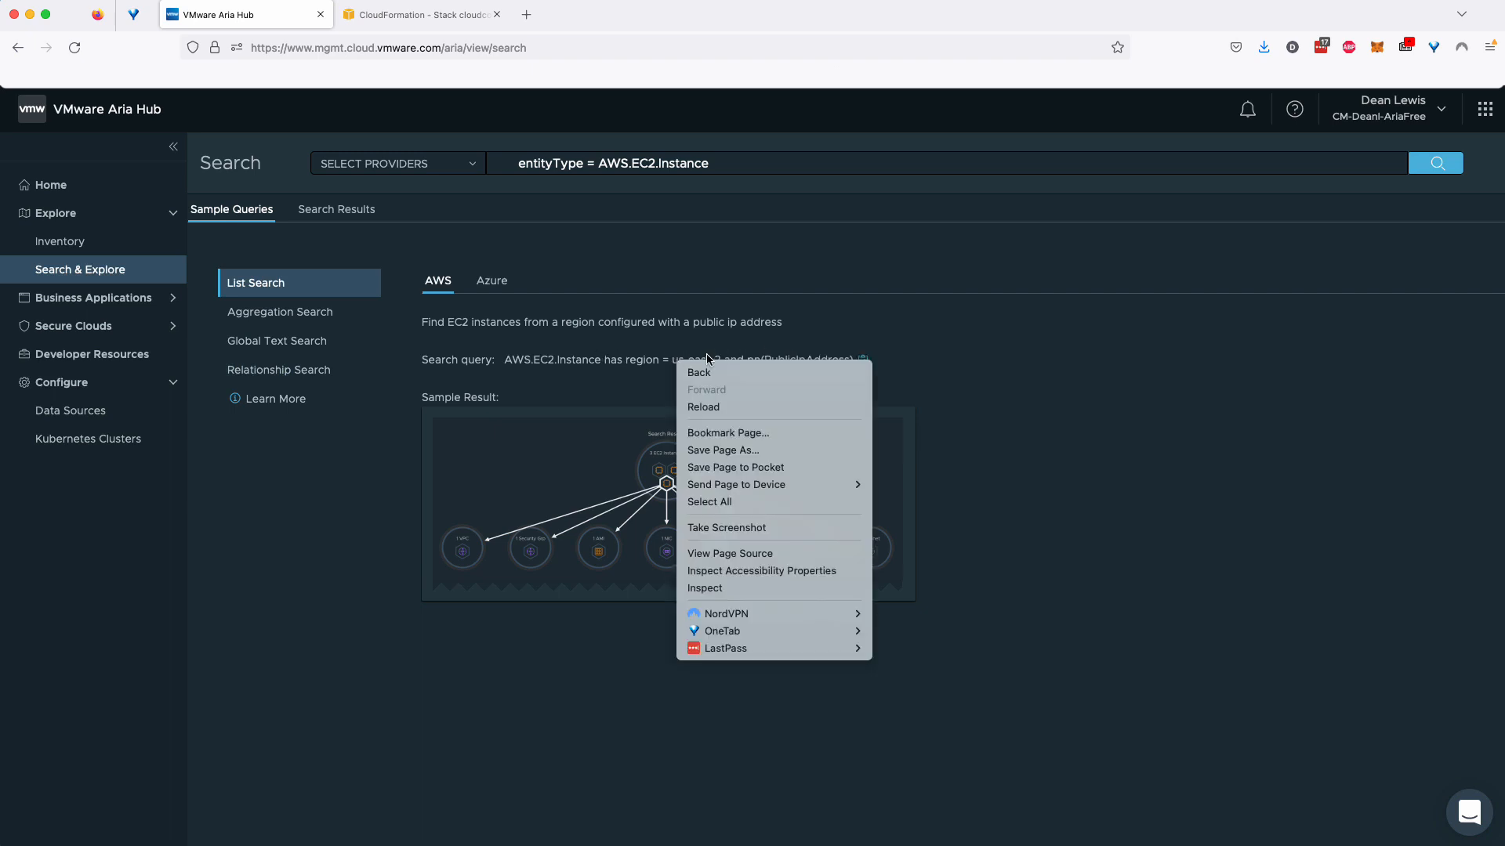
click(782, 358)
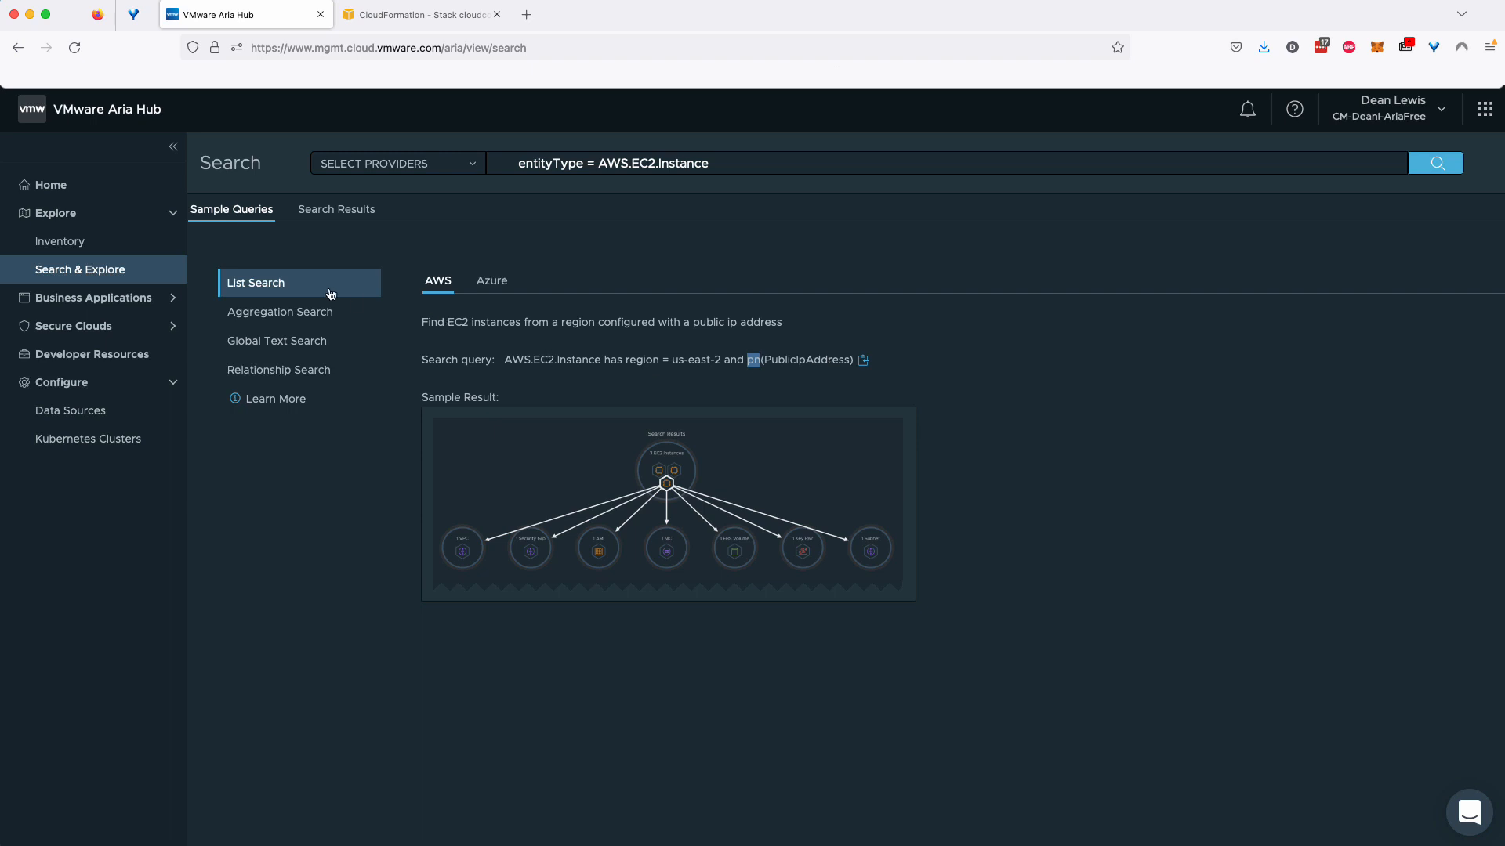
click(310, 310)
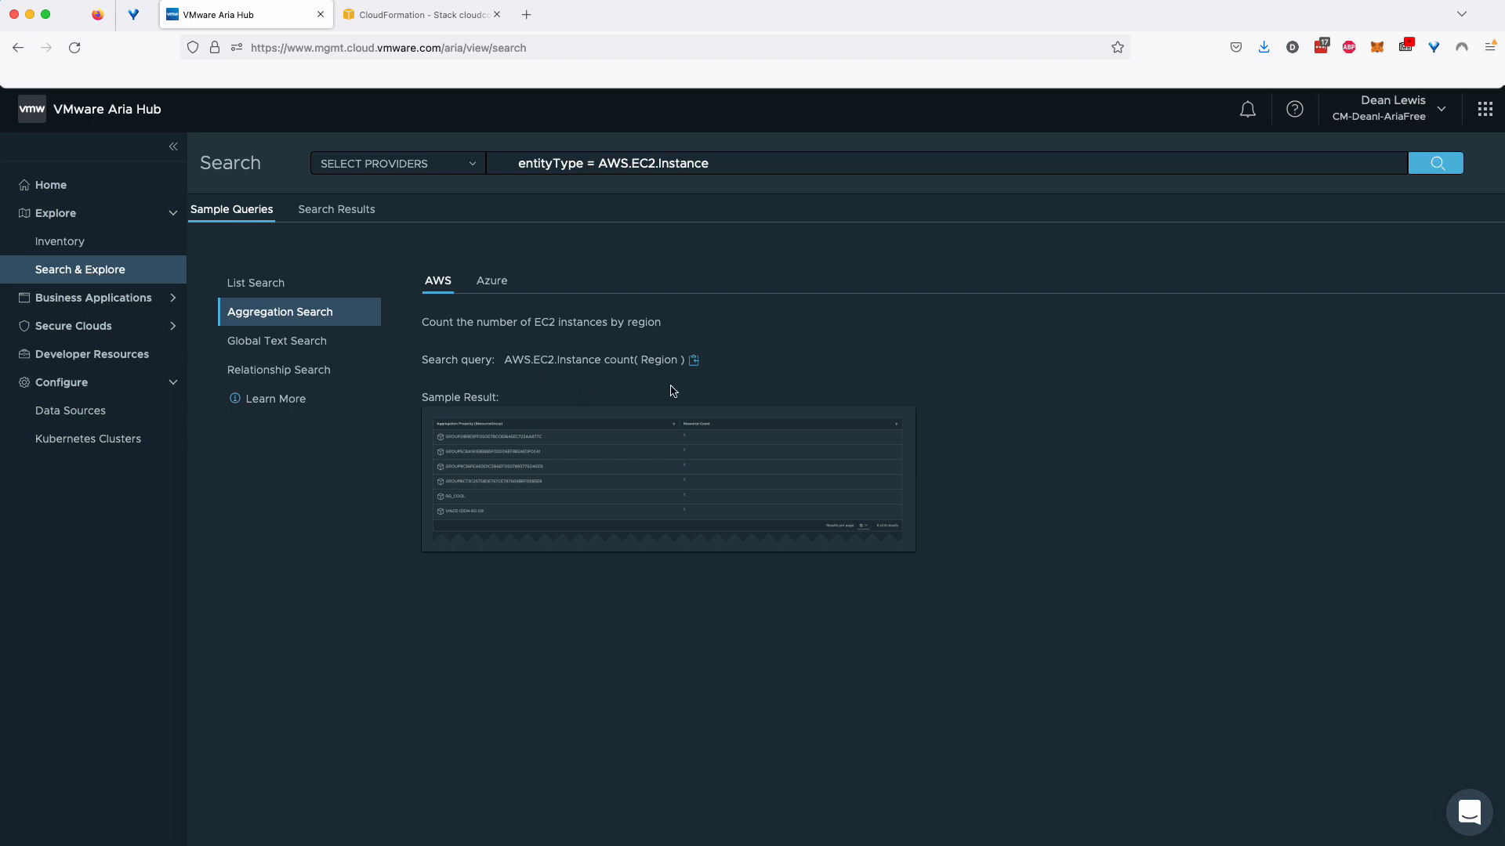
click(271, 343)
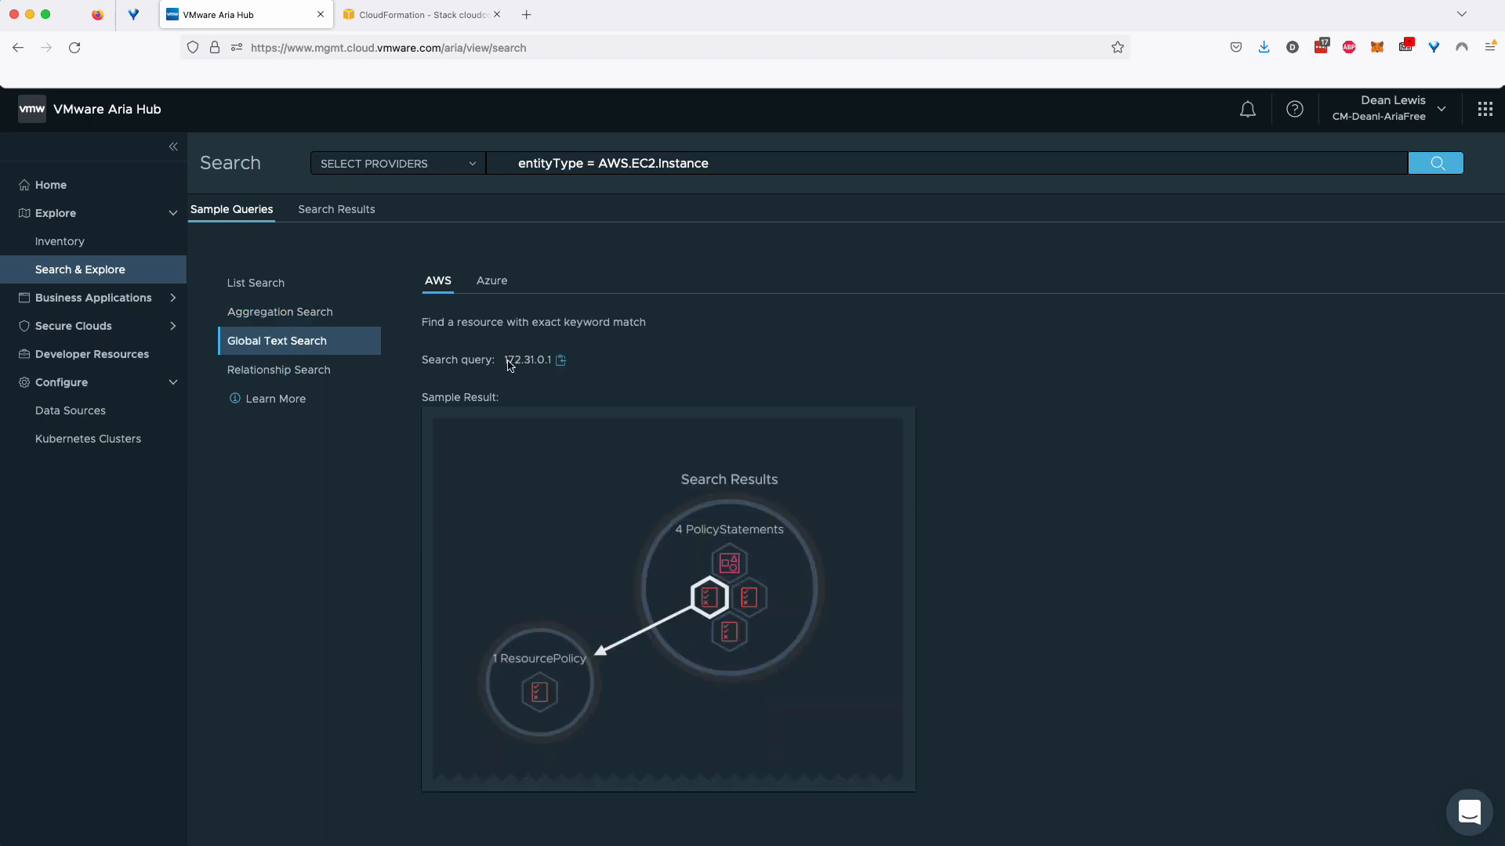
- Replace the current query with a global text search for "something"
triple_click(741, 161)
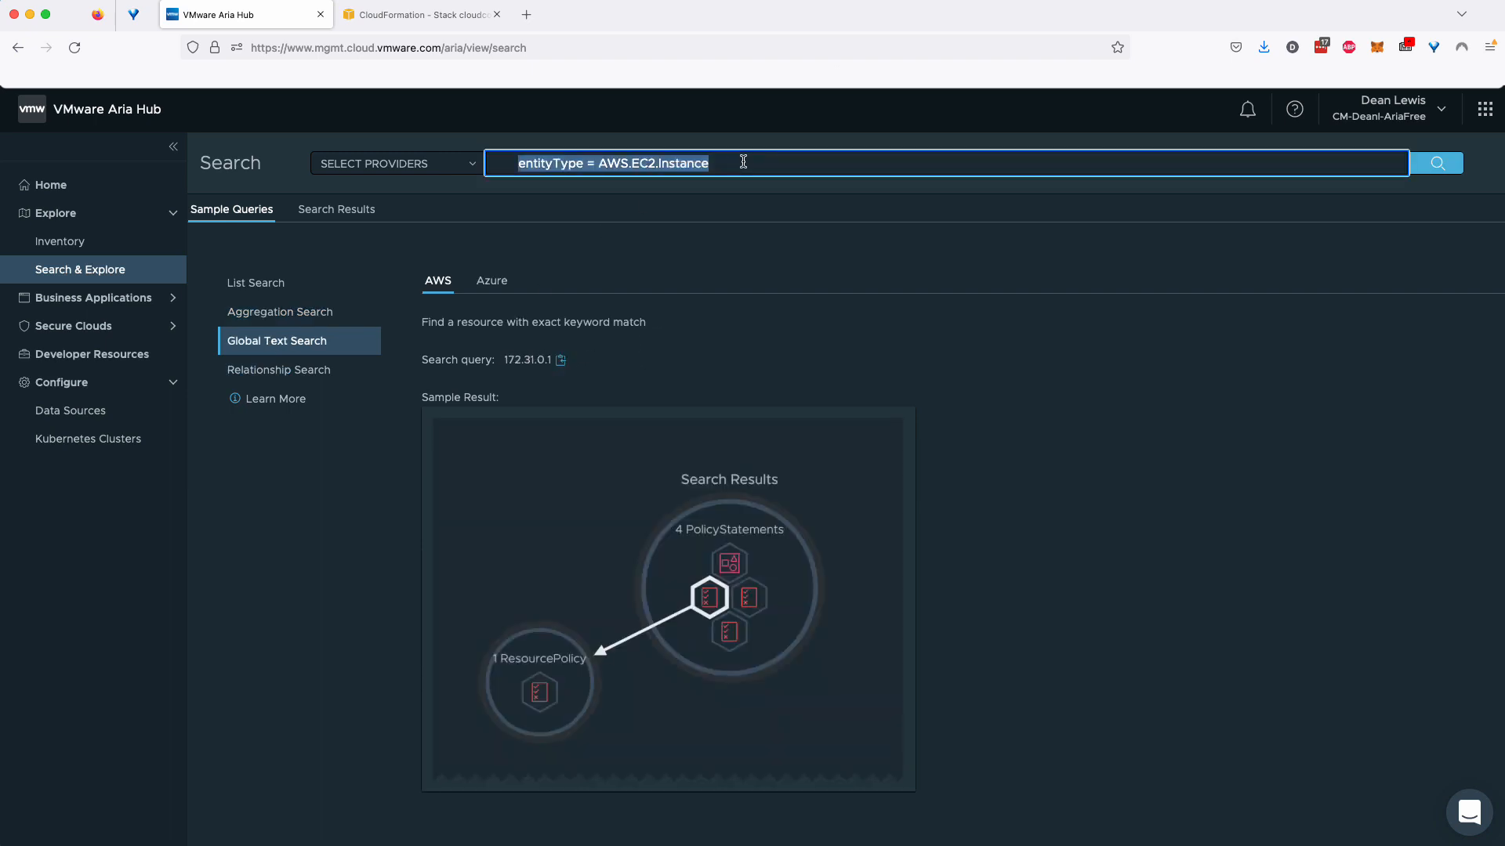
key(BackSpace)
text(something)
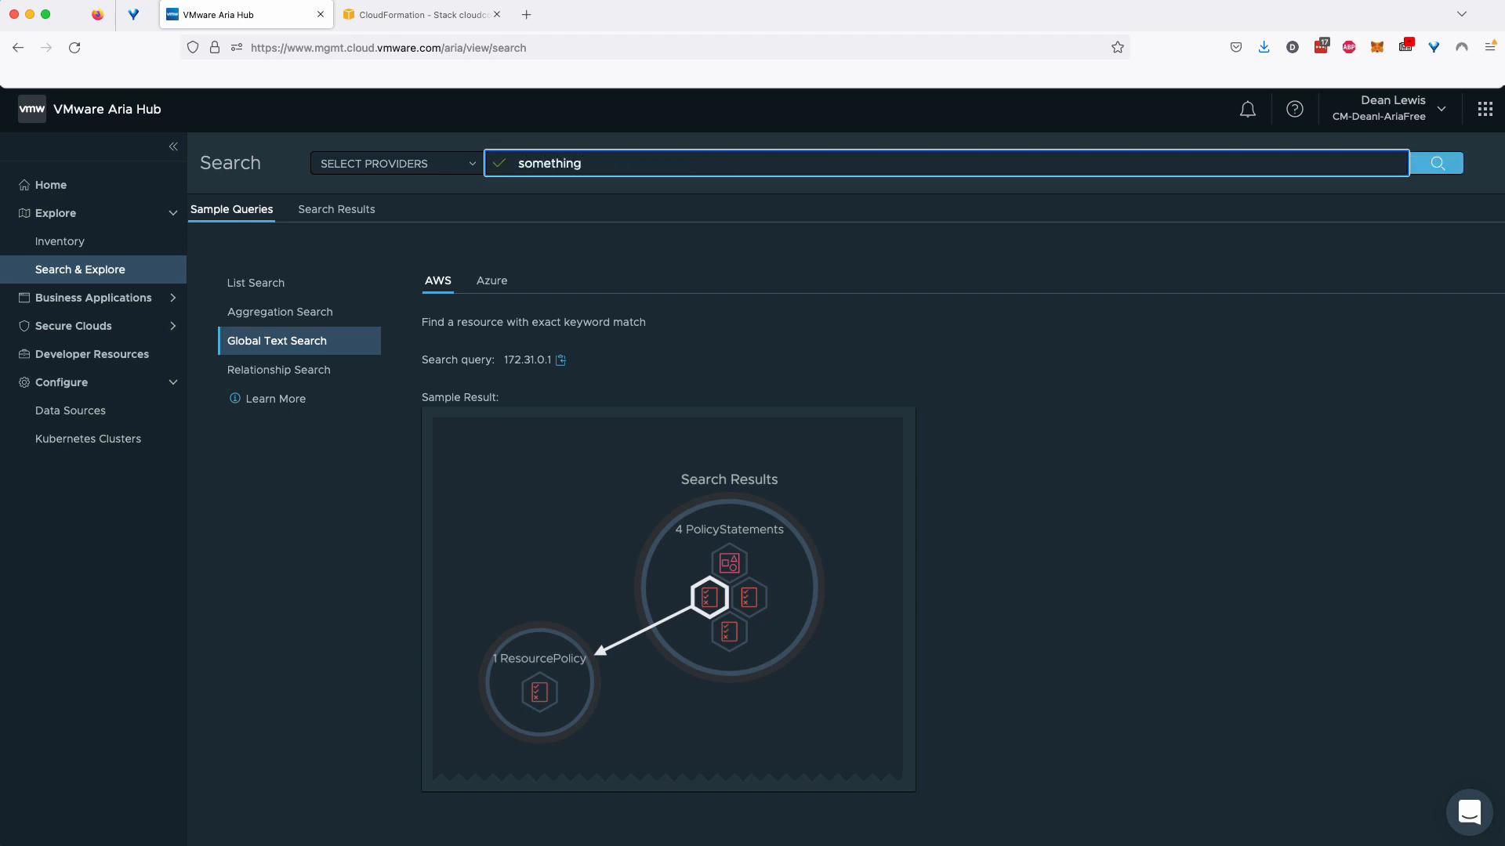
key(Return)
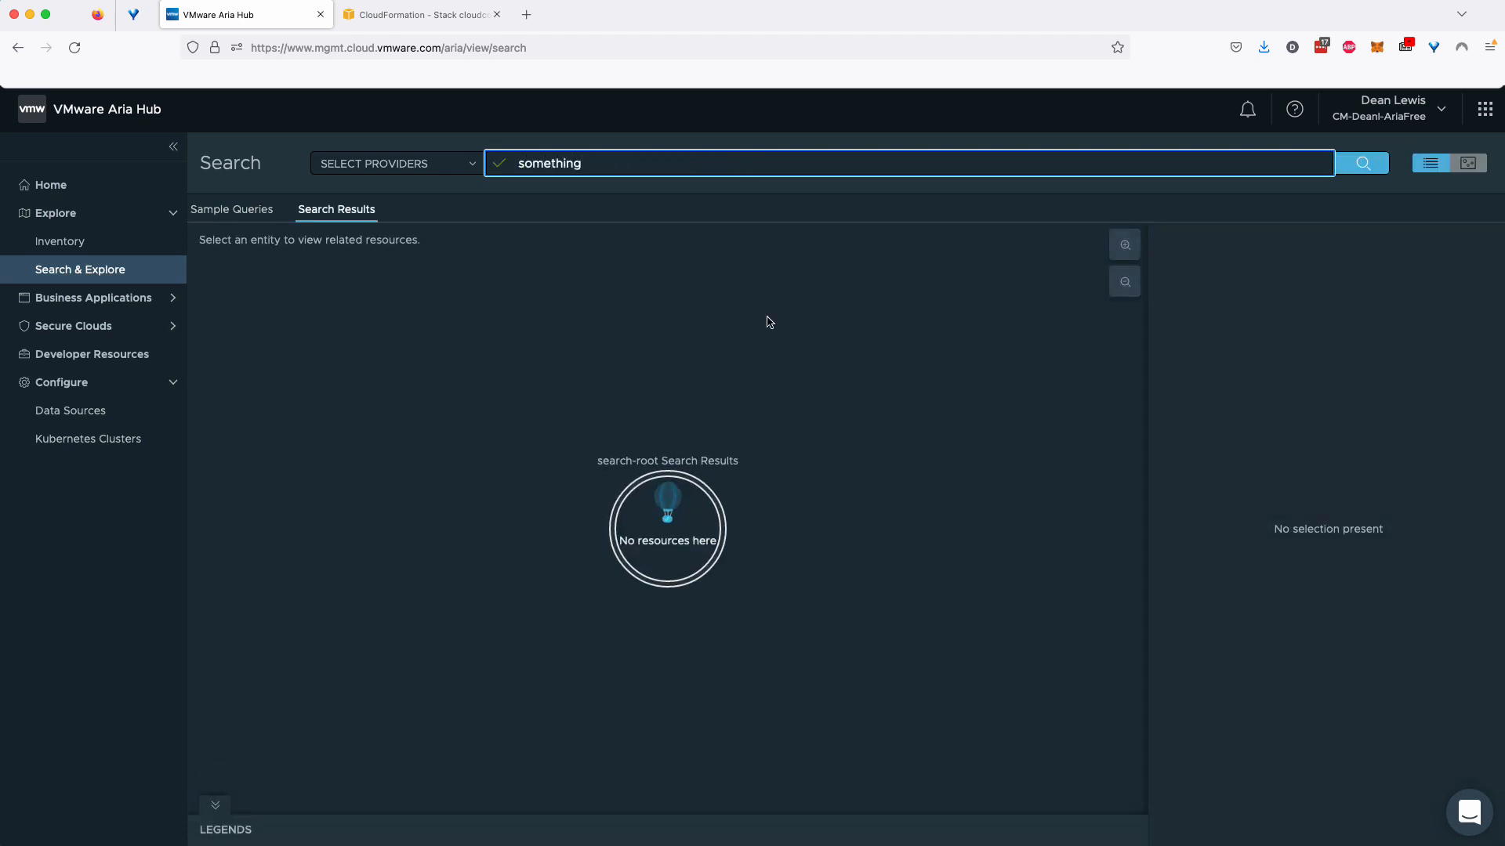
- Search for "veducate.co.uk" and view the tags of the EC2 instance in the results graph
triple_click(612, 159)
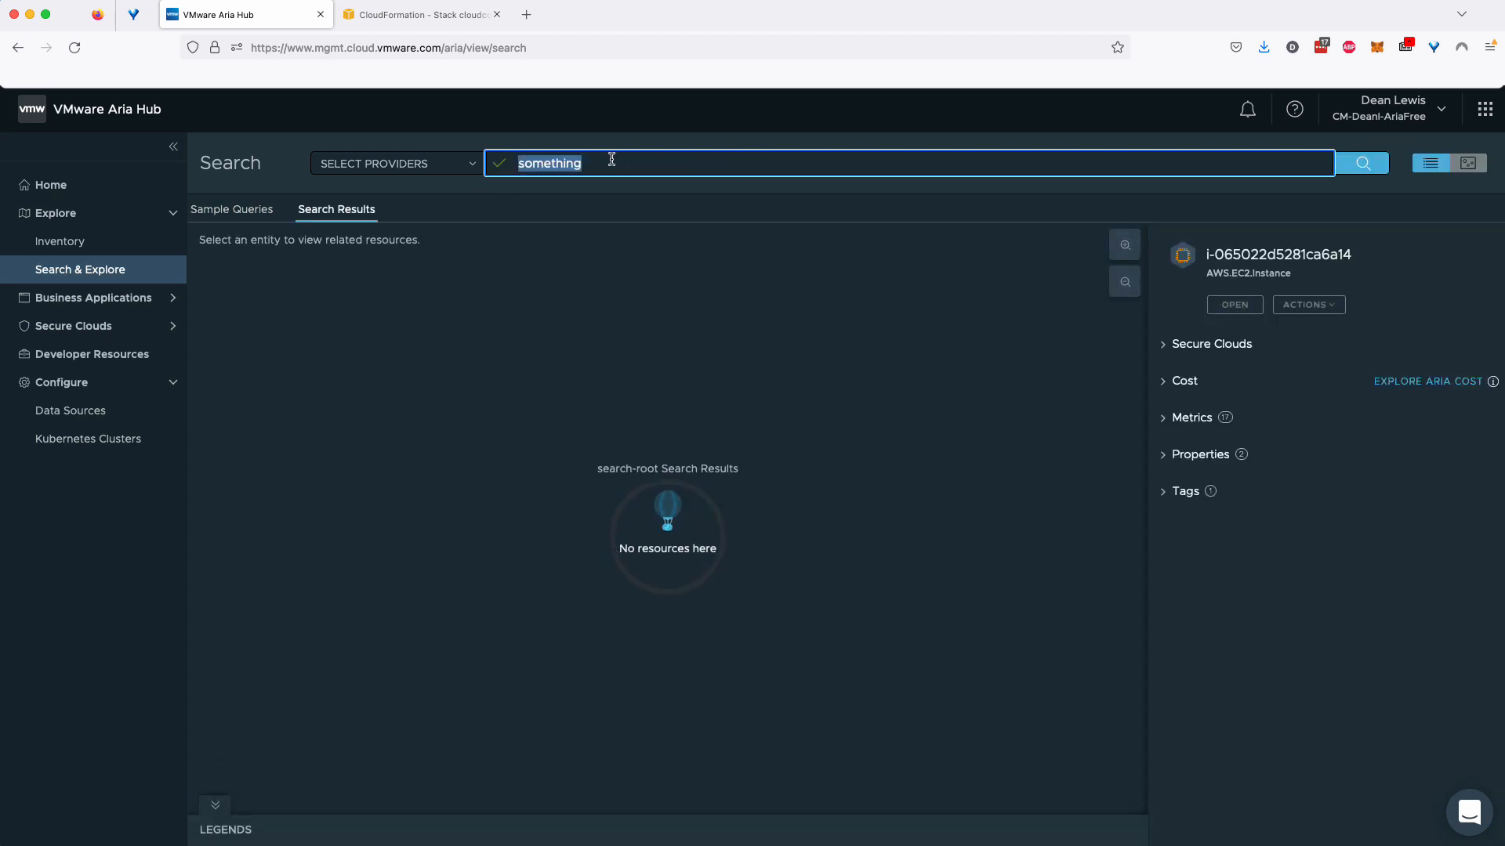
text(veducate.co.uk)
key(Return)
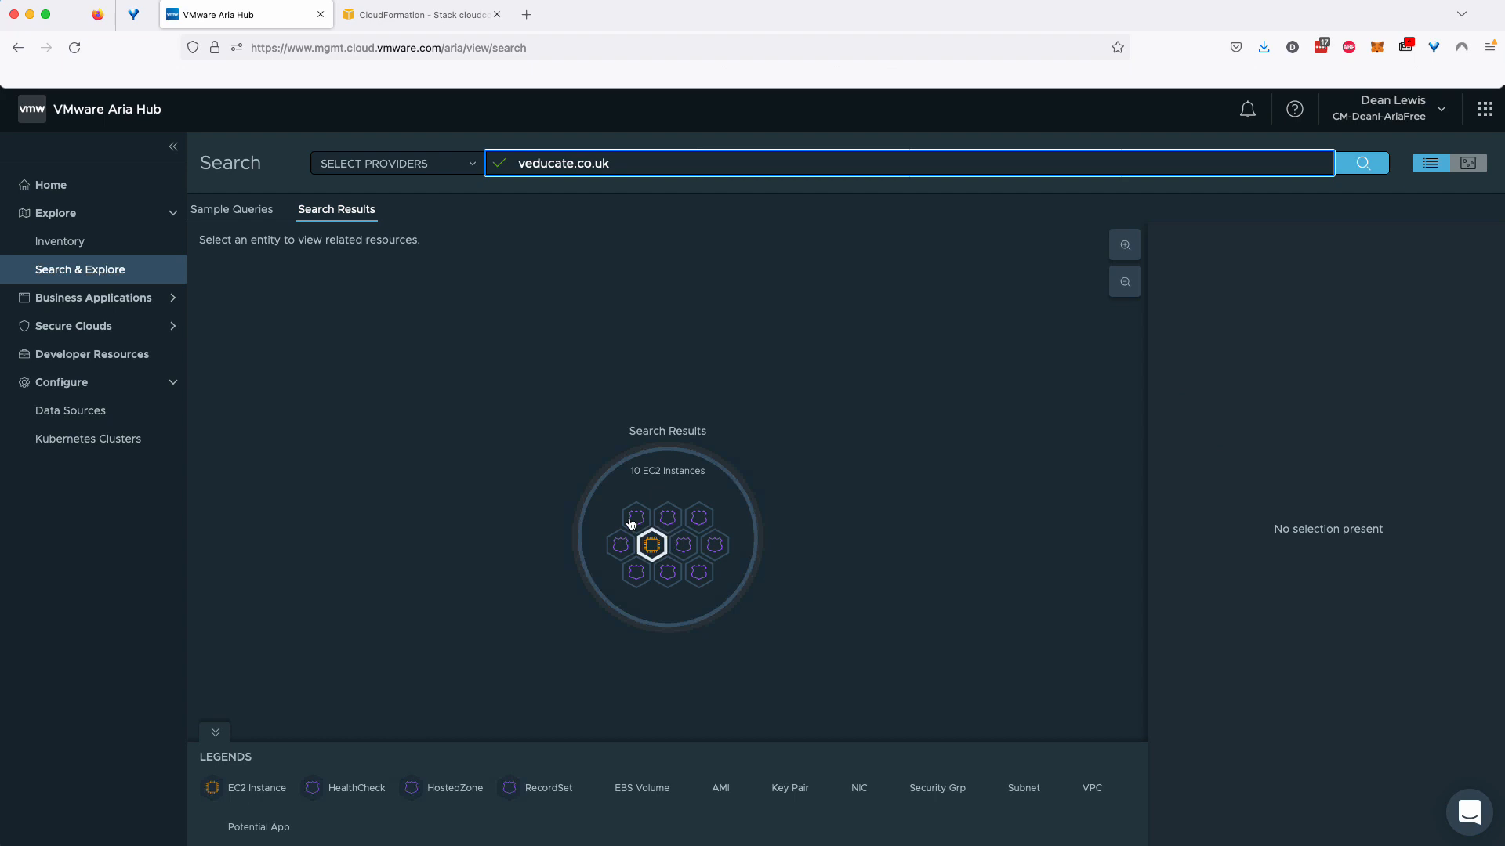
click(632, 523)
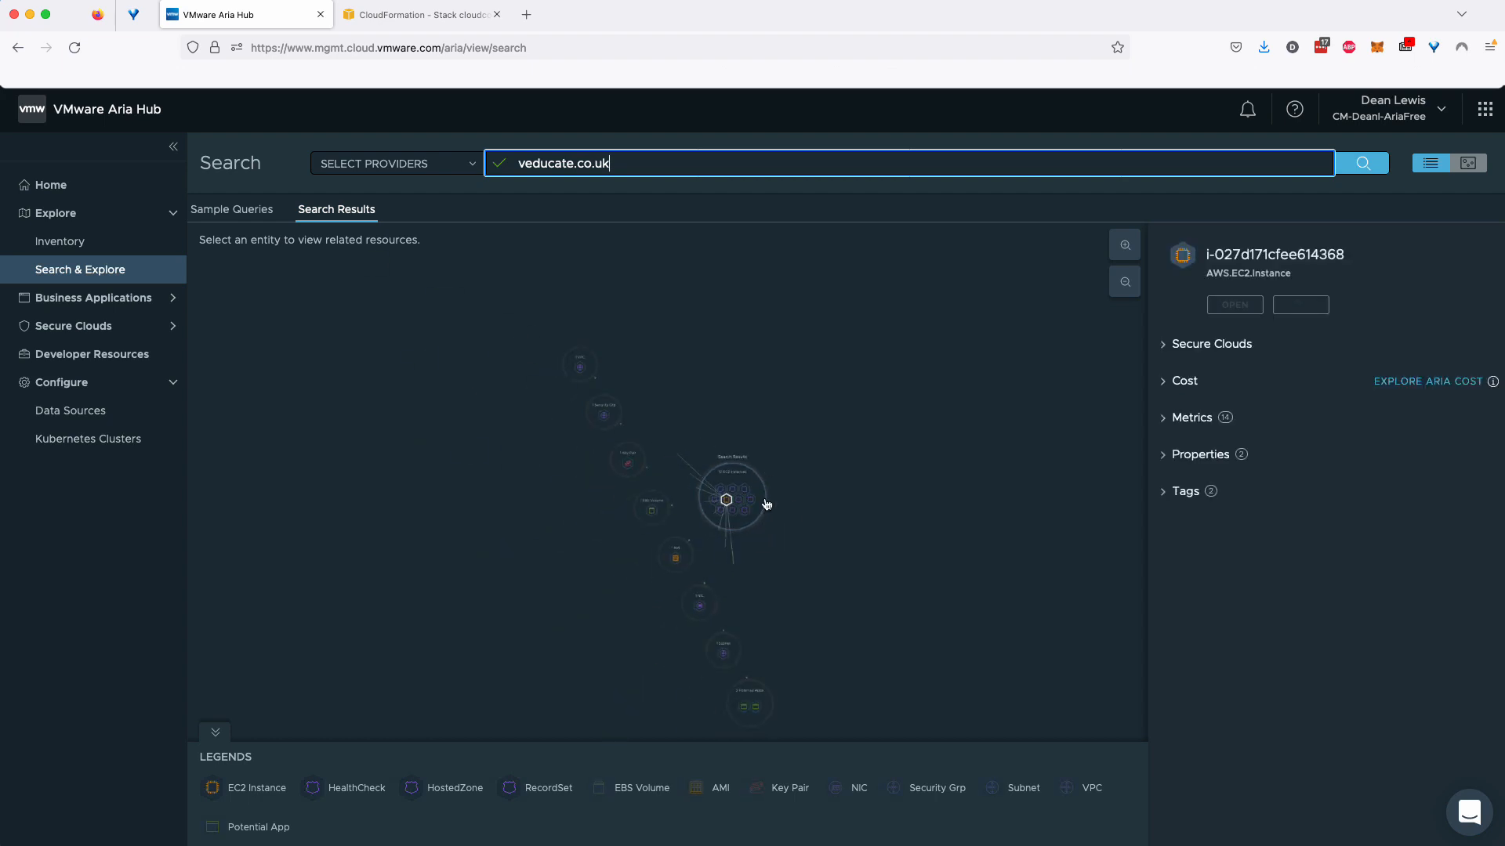
click(1181, 493)
drag(1421, 594, 1168, 599)
click(986, 579)
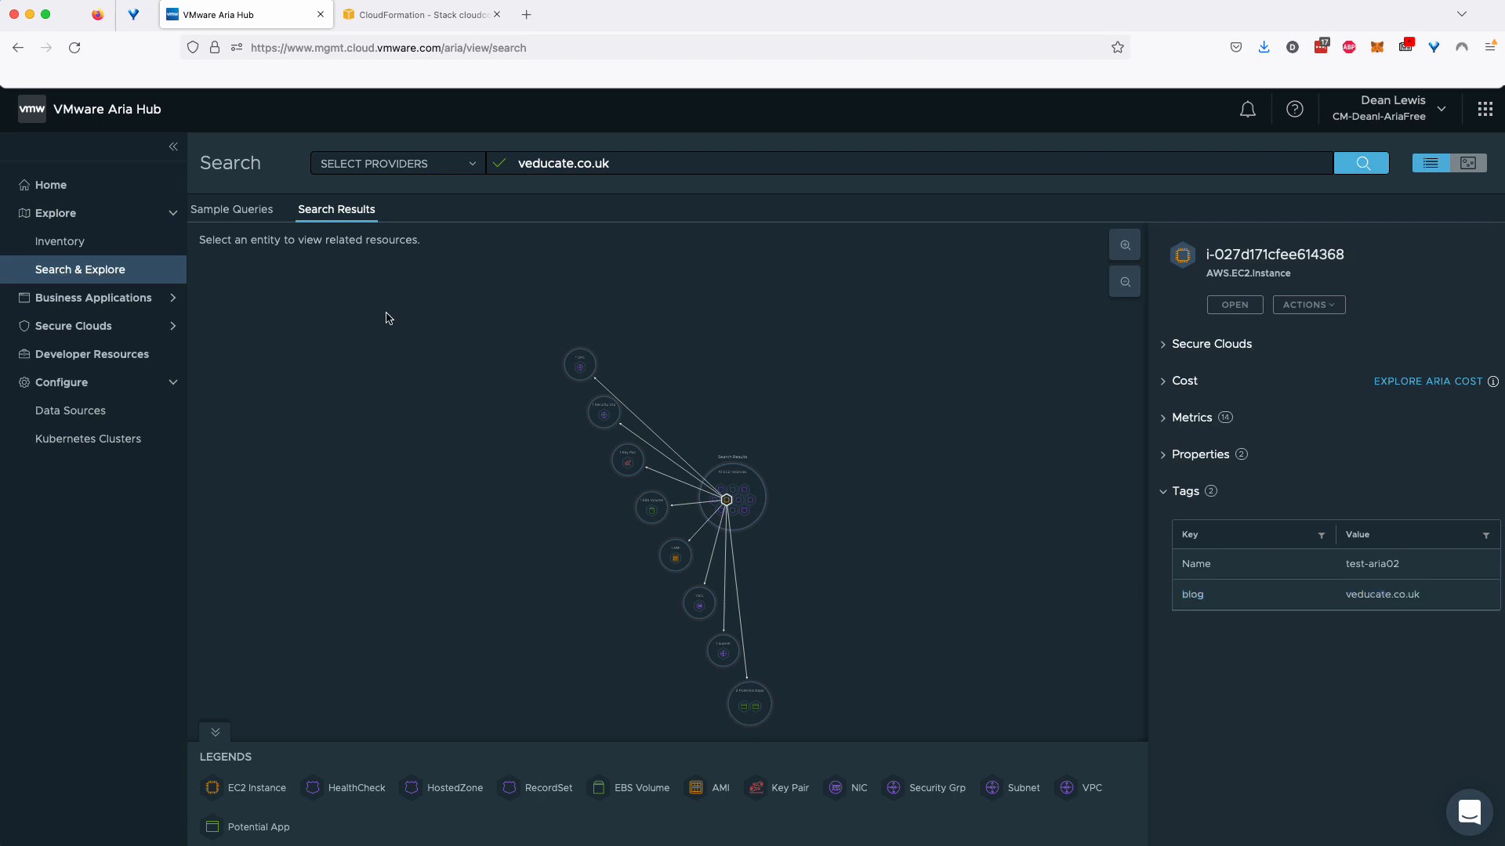
- Examine the AWS Relationship Search sample query for EC2 instances that allow port 22 inbound
click(234, 214)
click(279, 372)
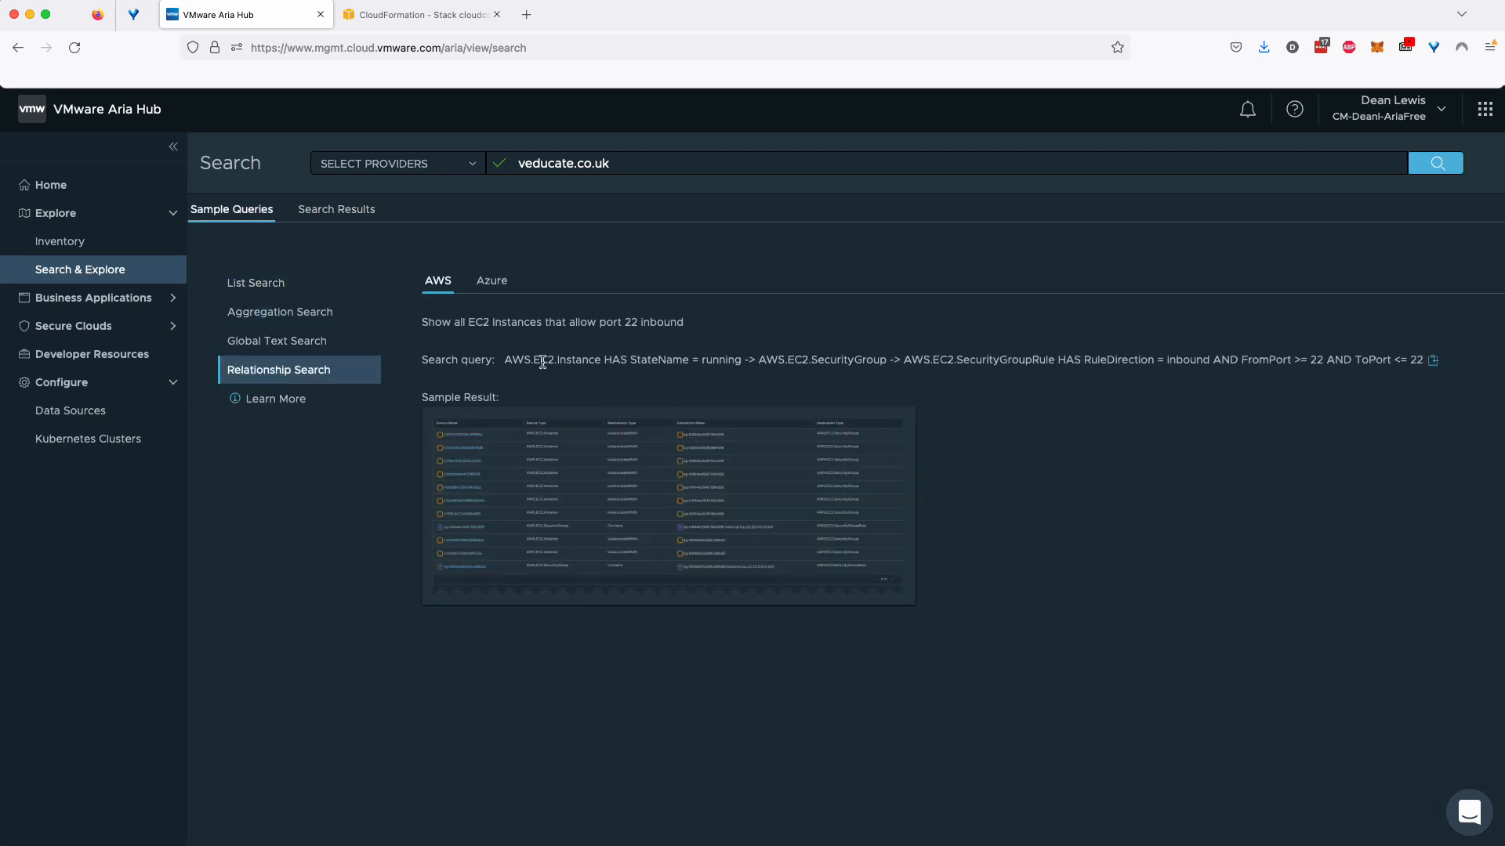
drag(512, 361, 625, 358)
click(757, 361)
drag(760, 361, 1400, 356)
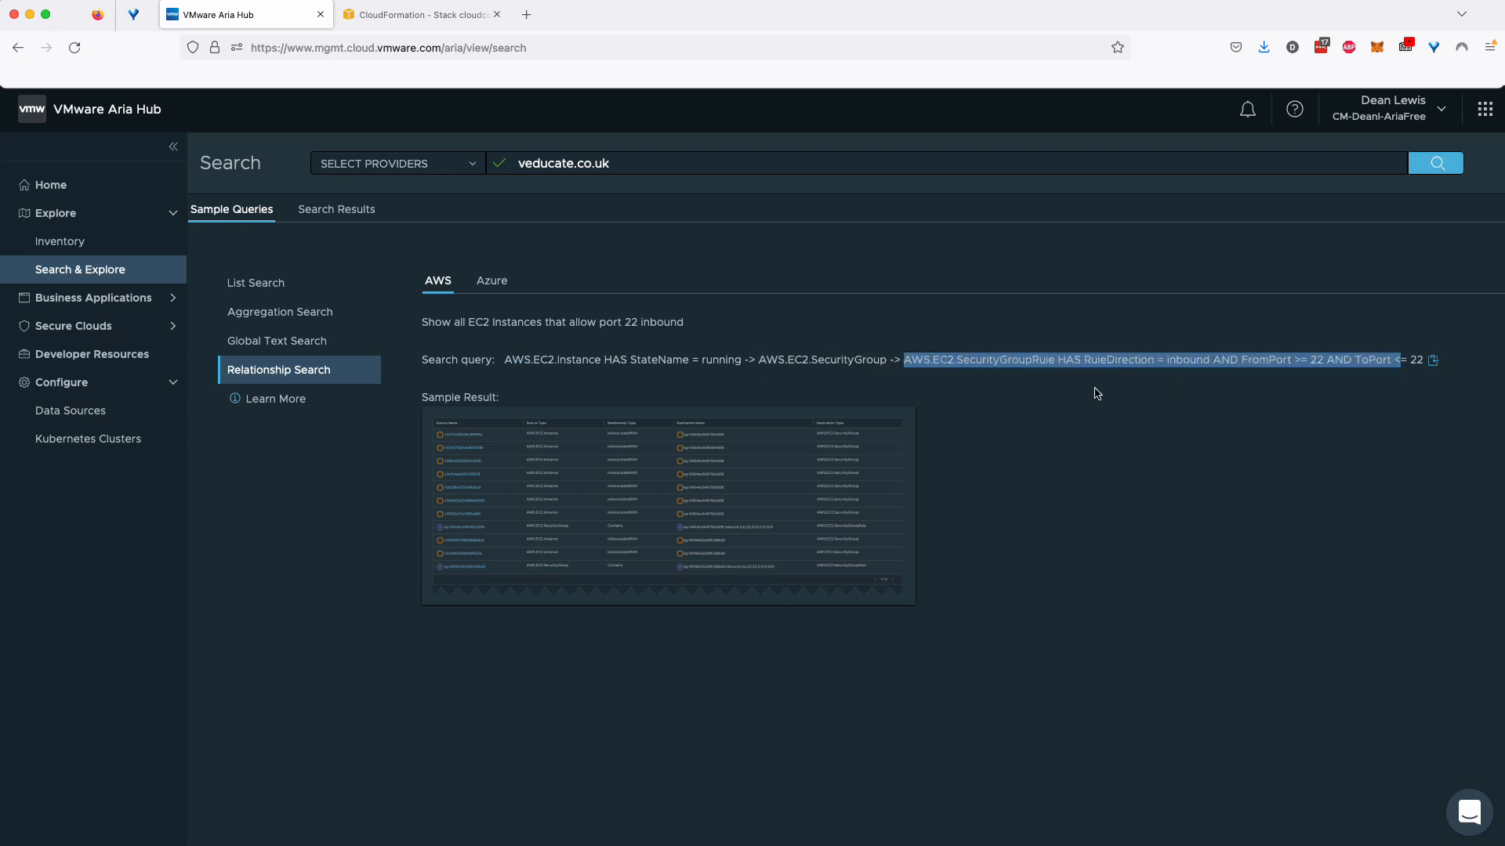
- Open the documentation on constructing search queries in a new browser tab and read its property conditions and operators
click(328, 398)
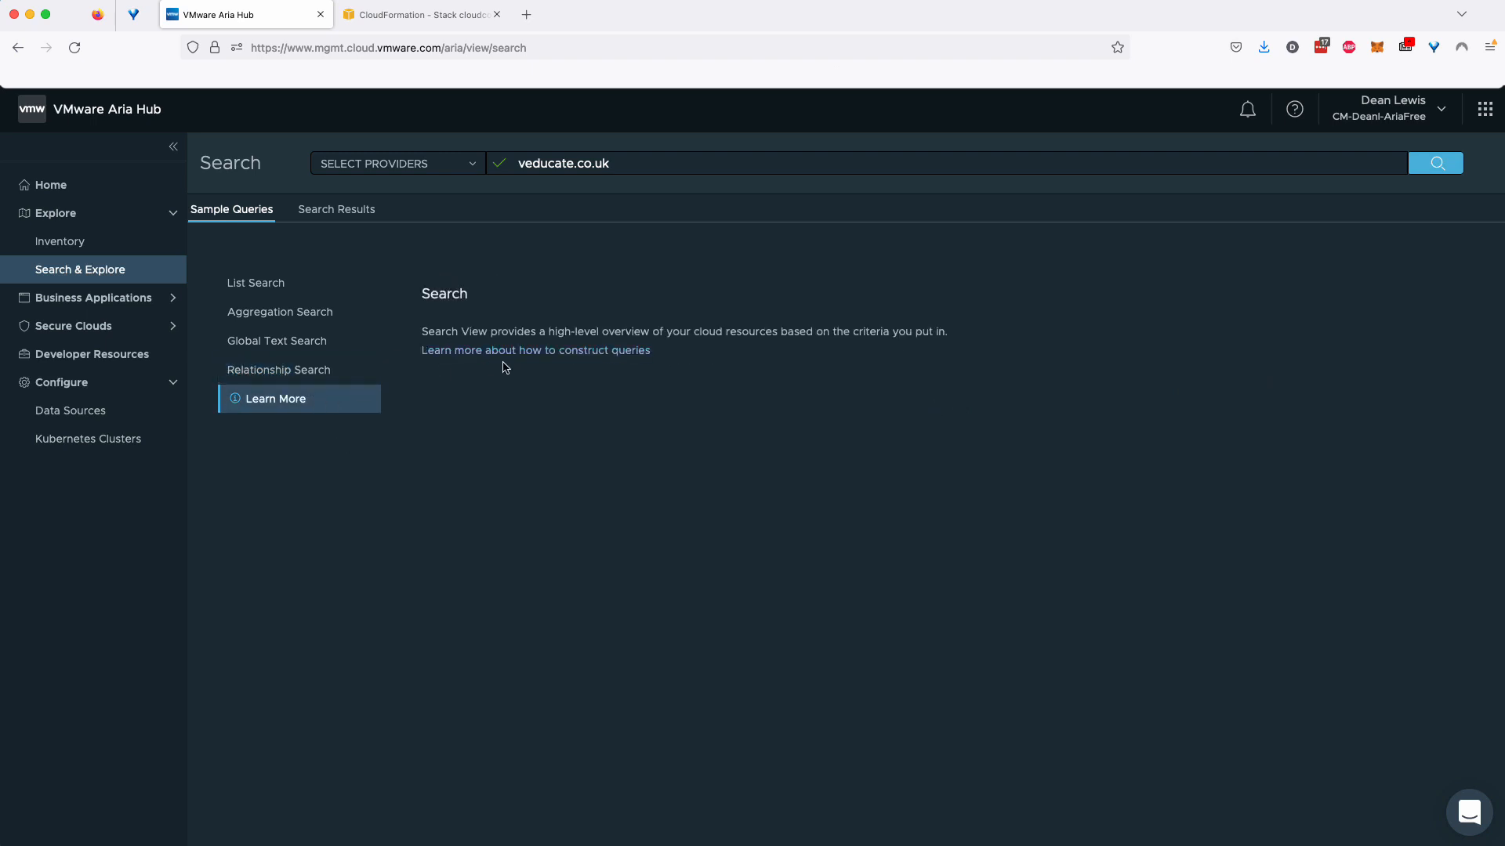
right_click(553, 360)
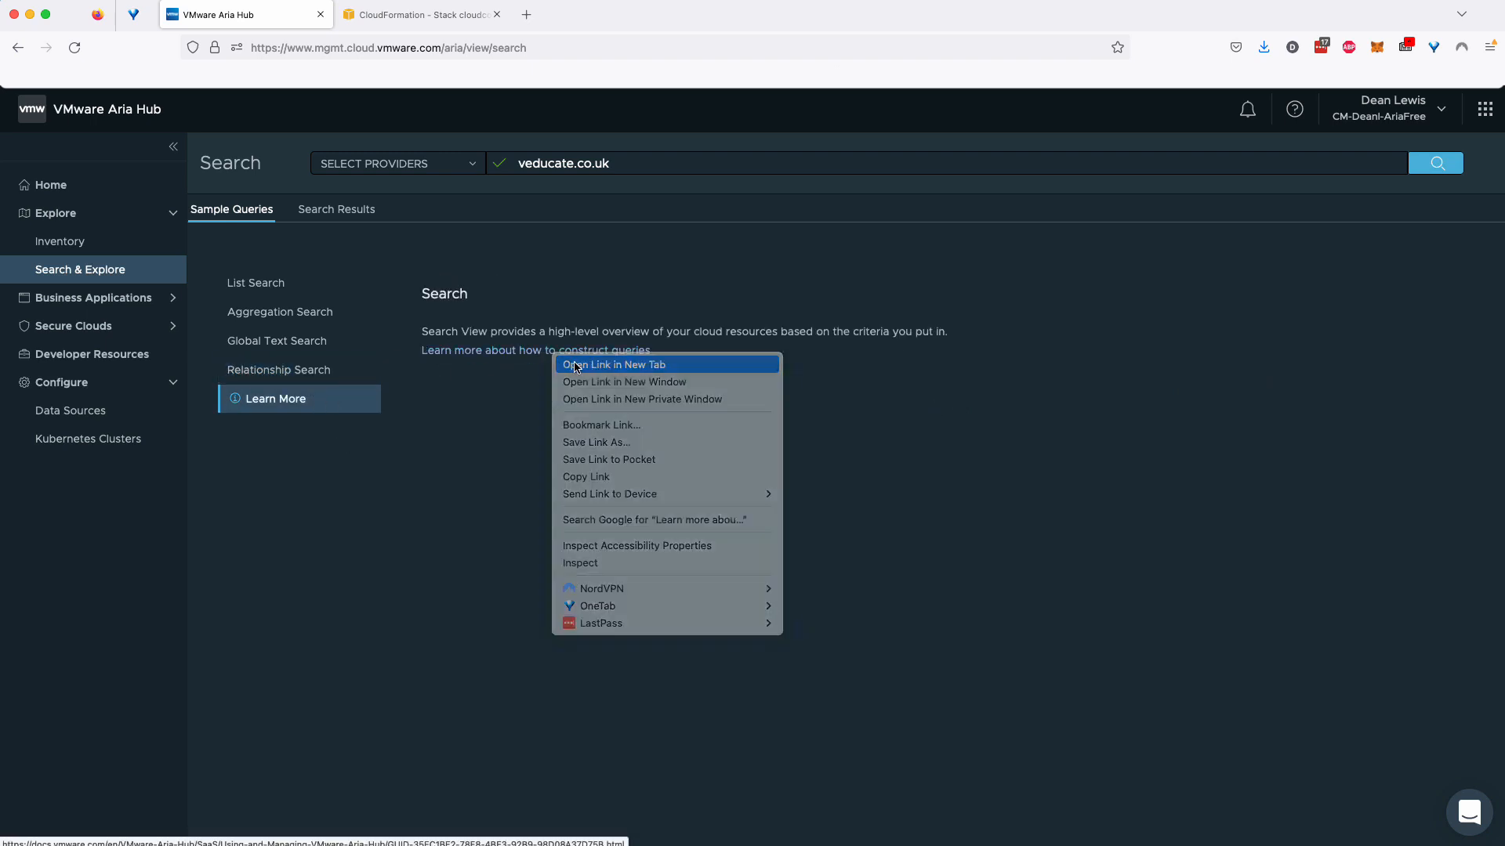
click(562, 362)
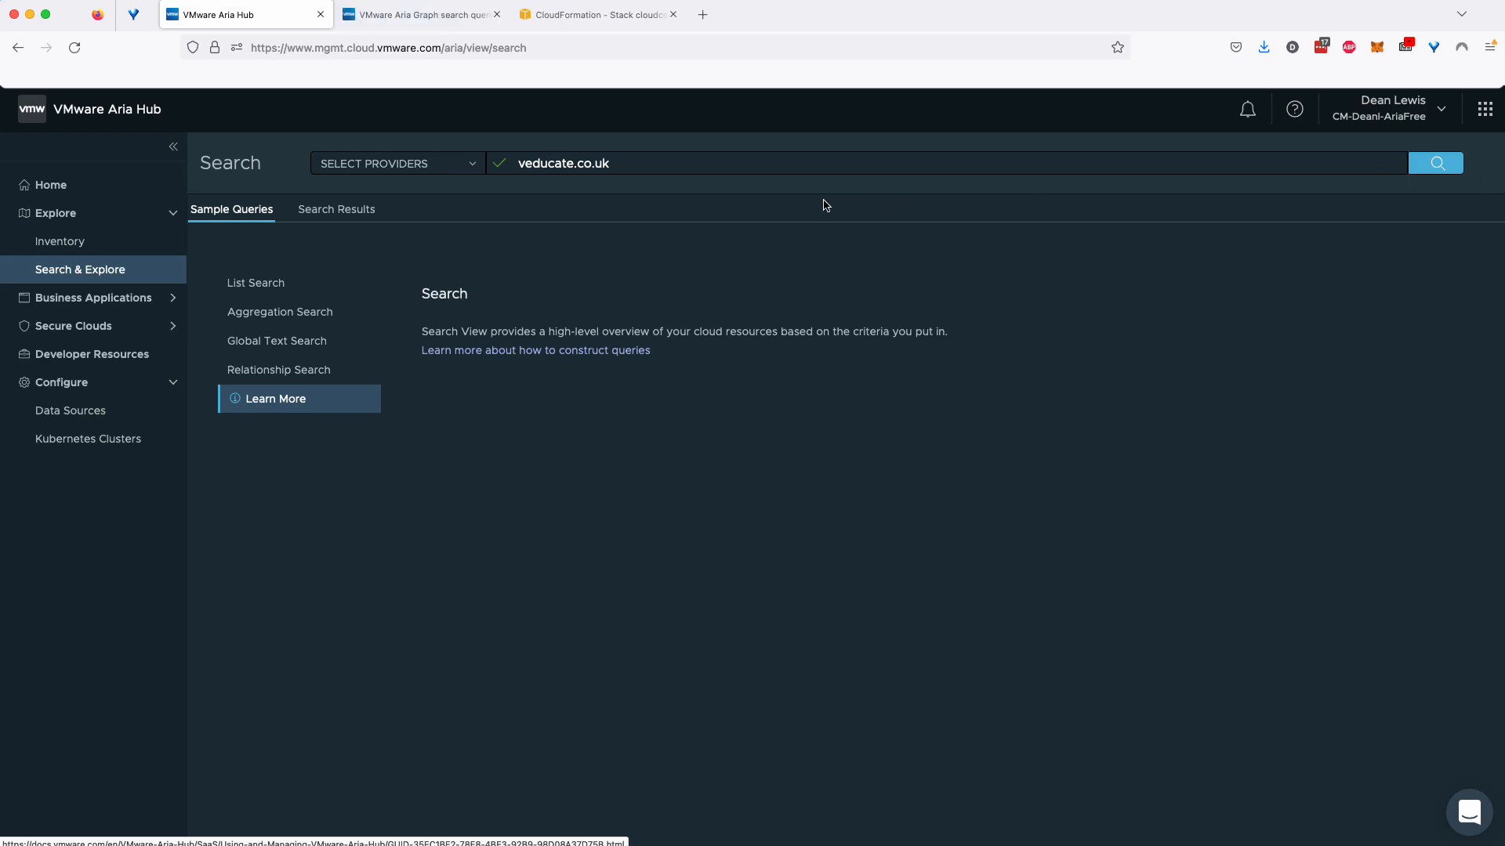
click(427, 15)
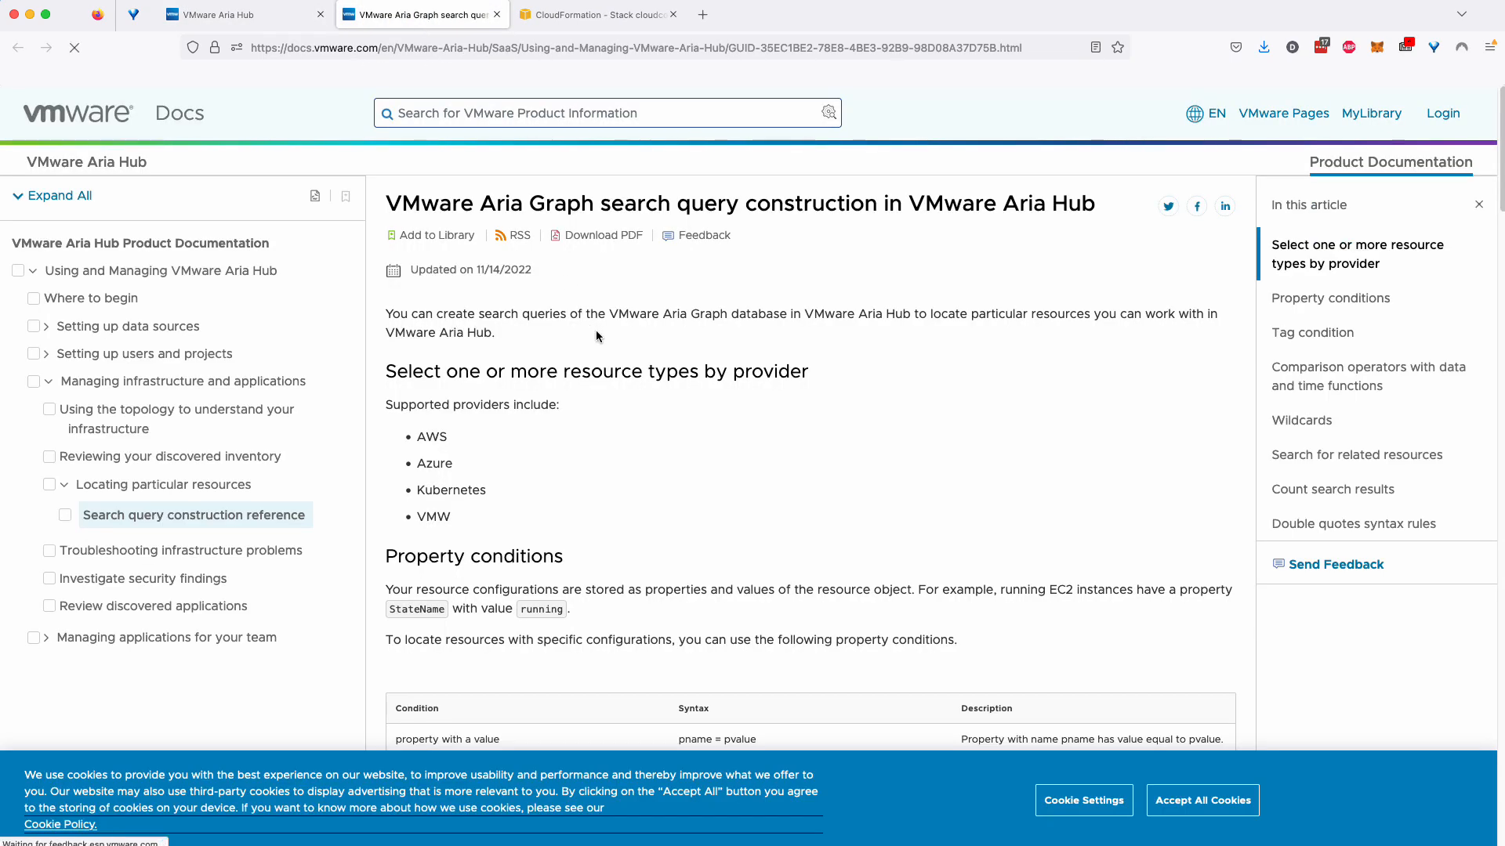
scroll(663, 444, down, 2)
scroll(663, 444, down, 5)
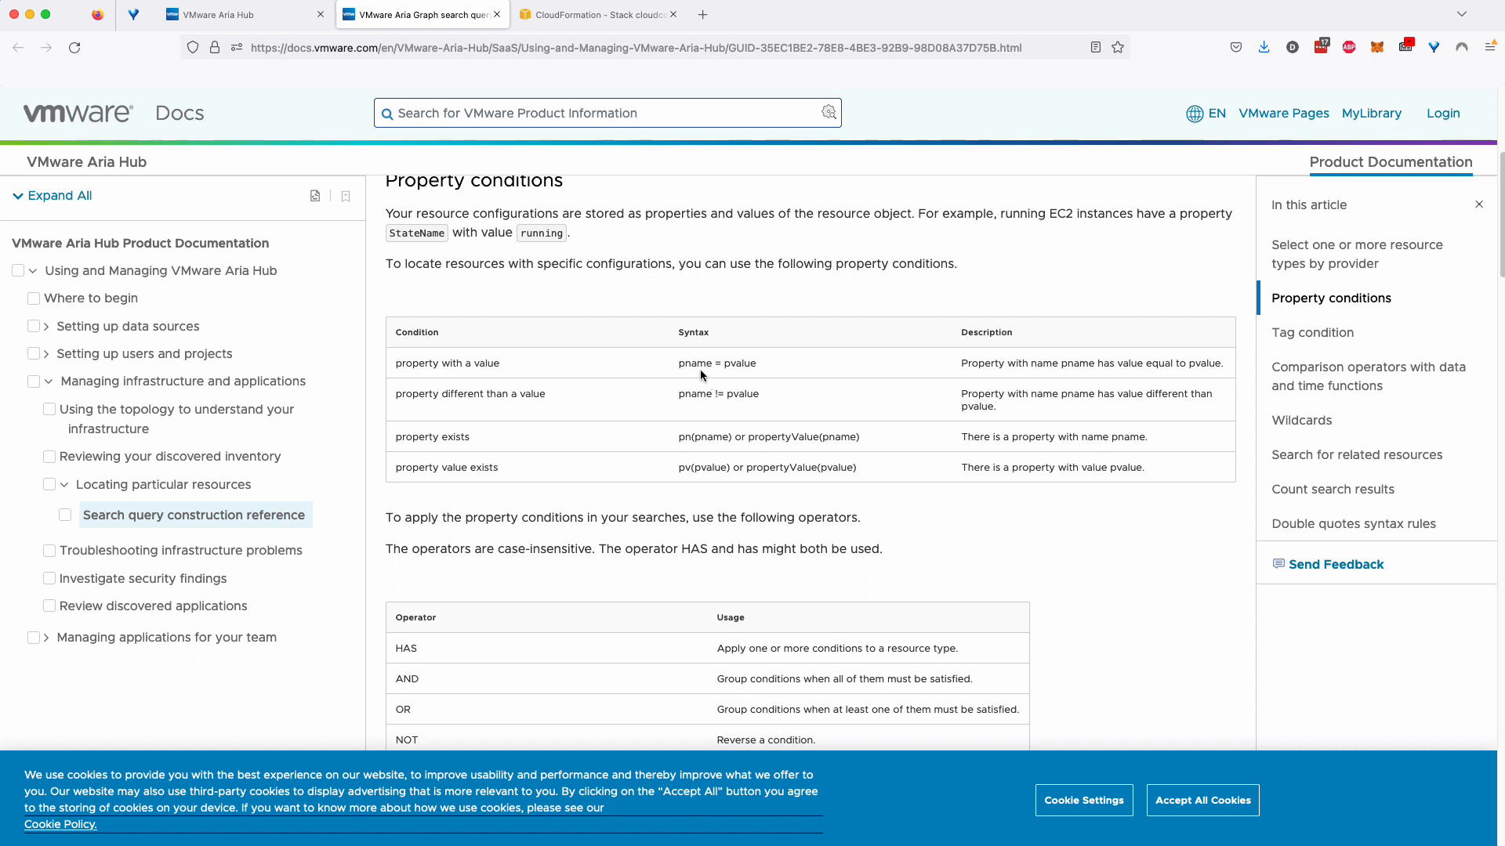
drag(684, 367, 710, 365)
click(709, 365)
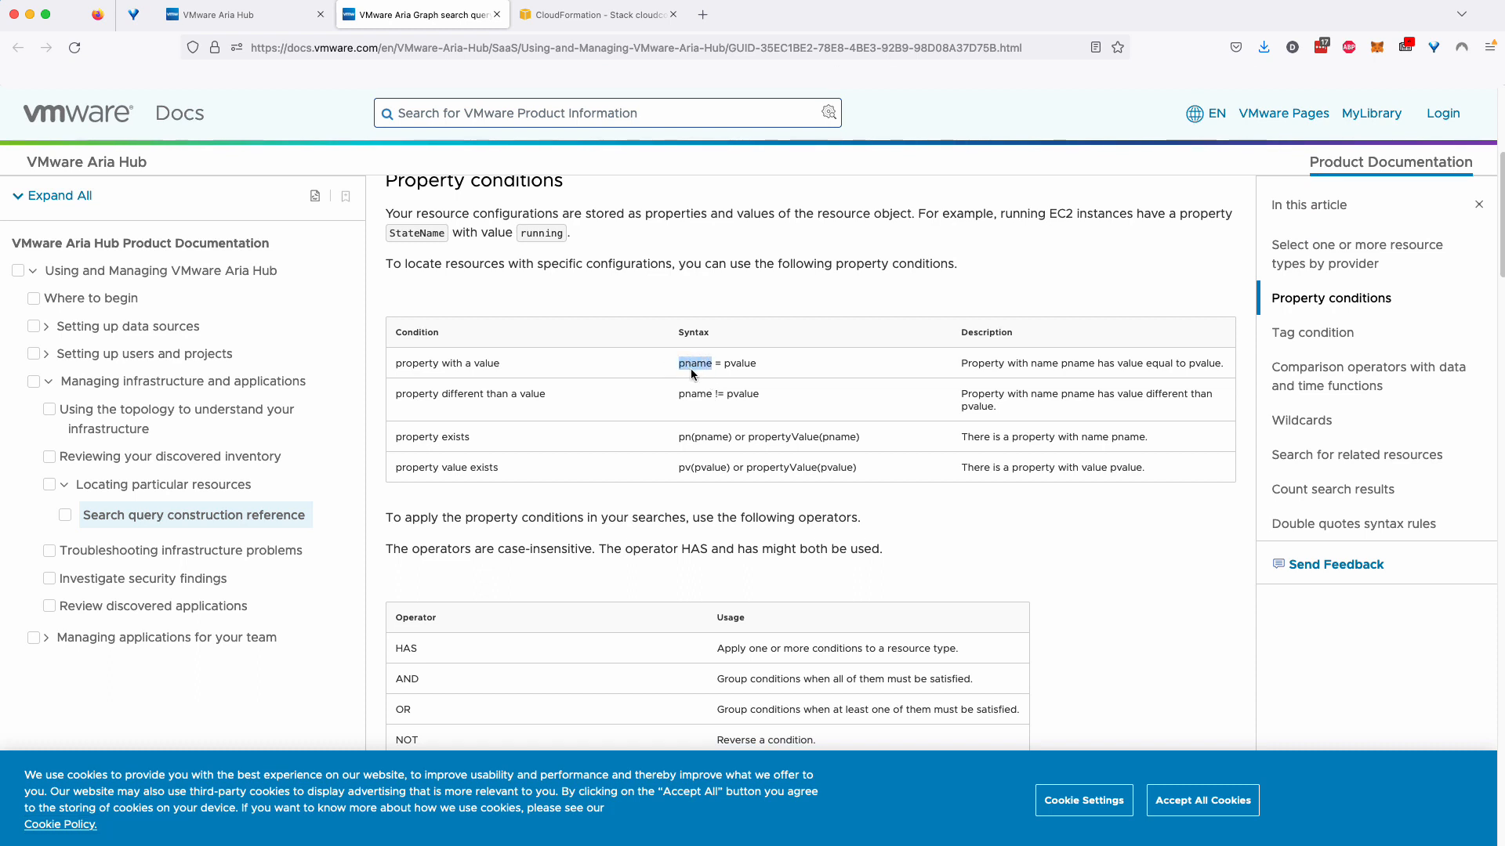
scroll(691, 374, down, 2)
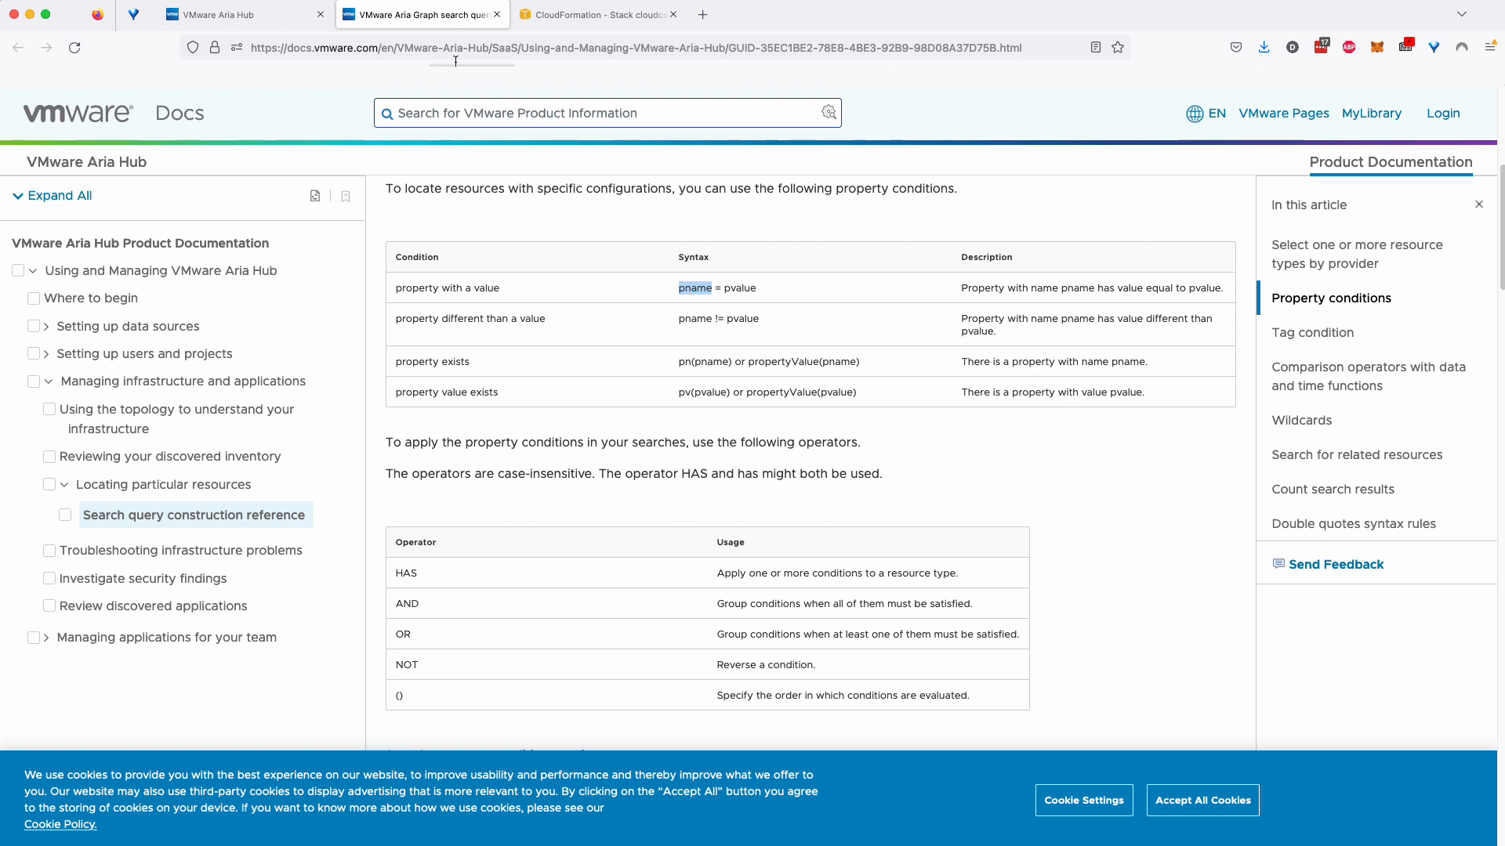
click(267, 16)
triple_click(637, 173)
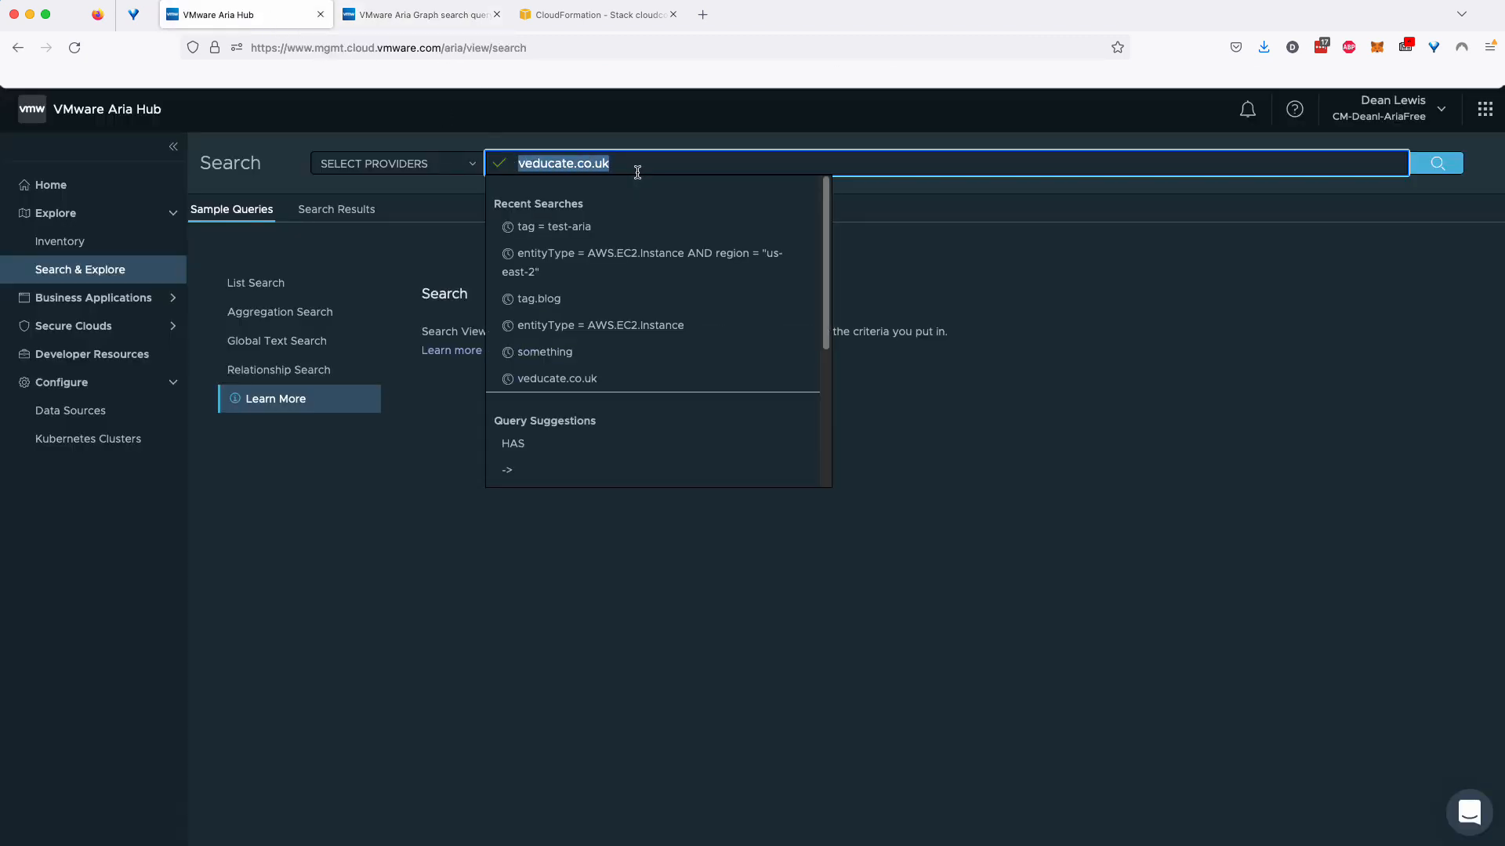
text(blog =)
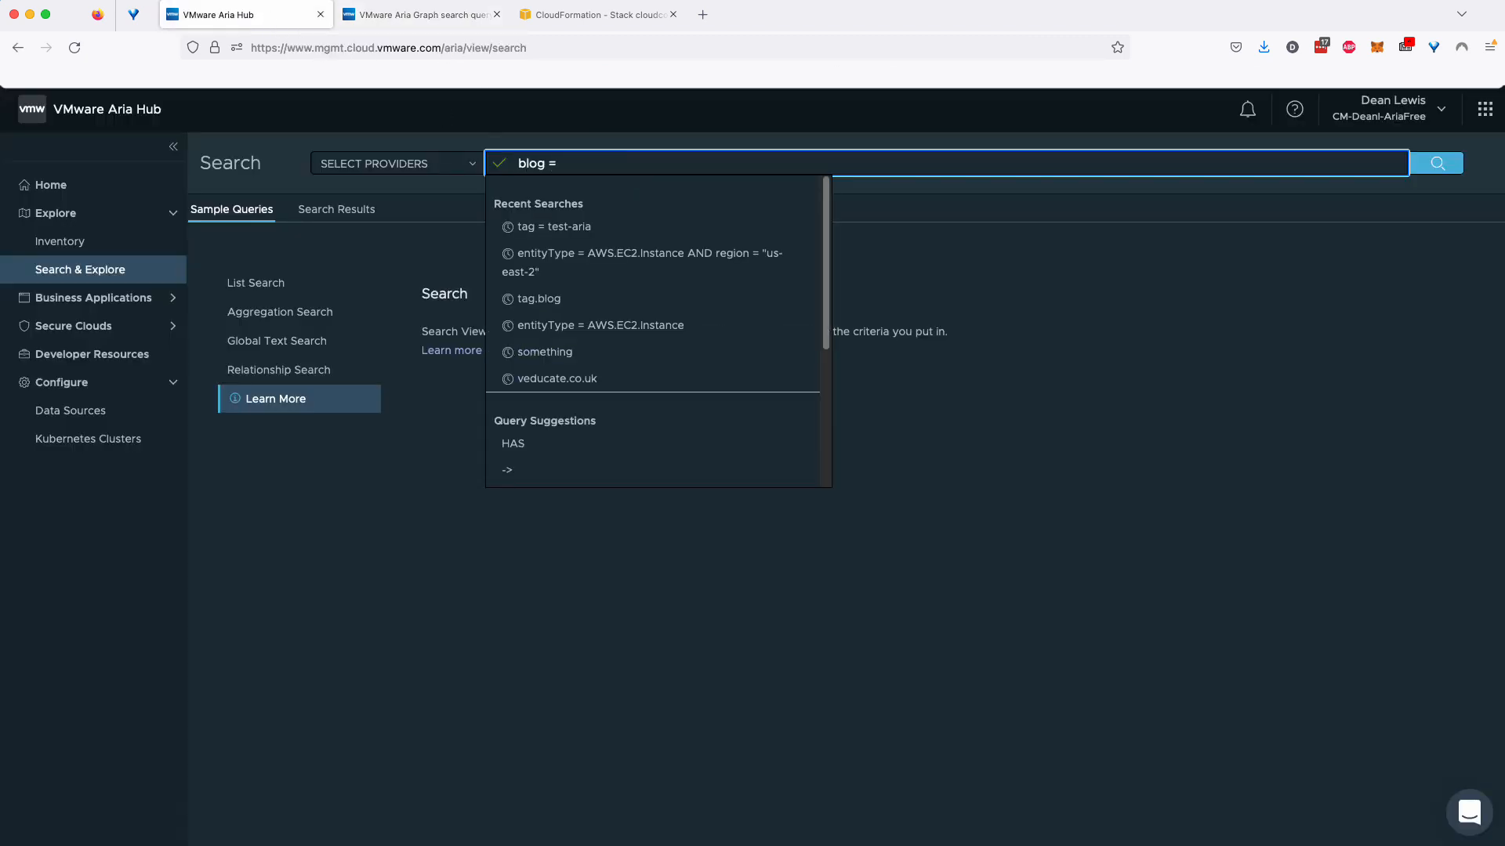
key(BackSpace)
key(BackSpace)
key(BackSpace)
key(BackSpace)
key(BackSpace)
key(BackSpace)
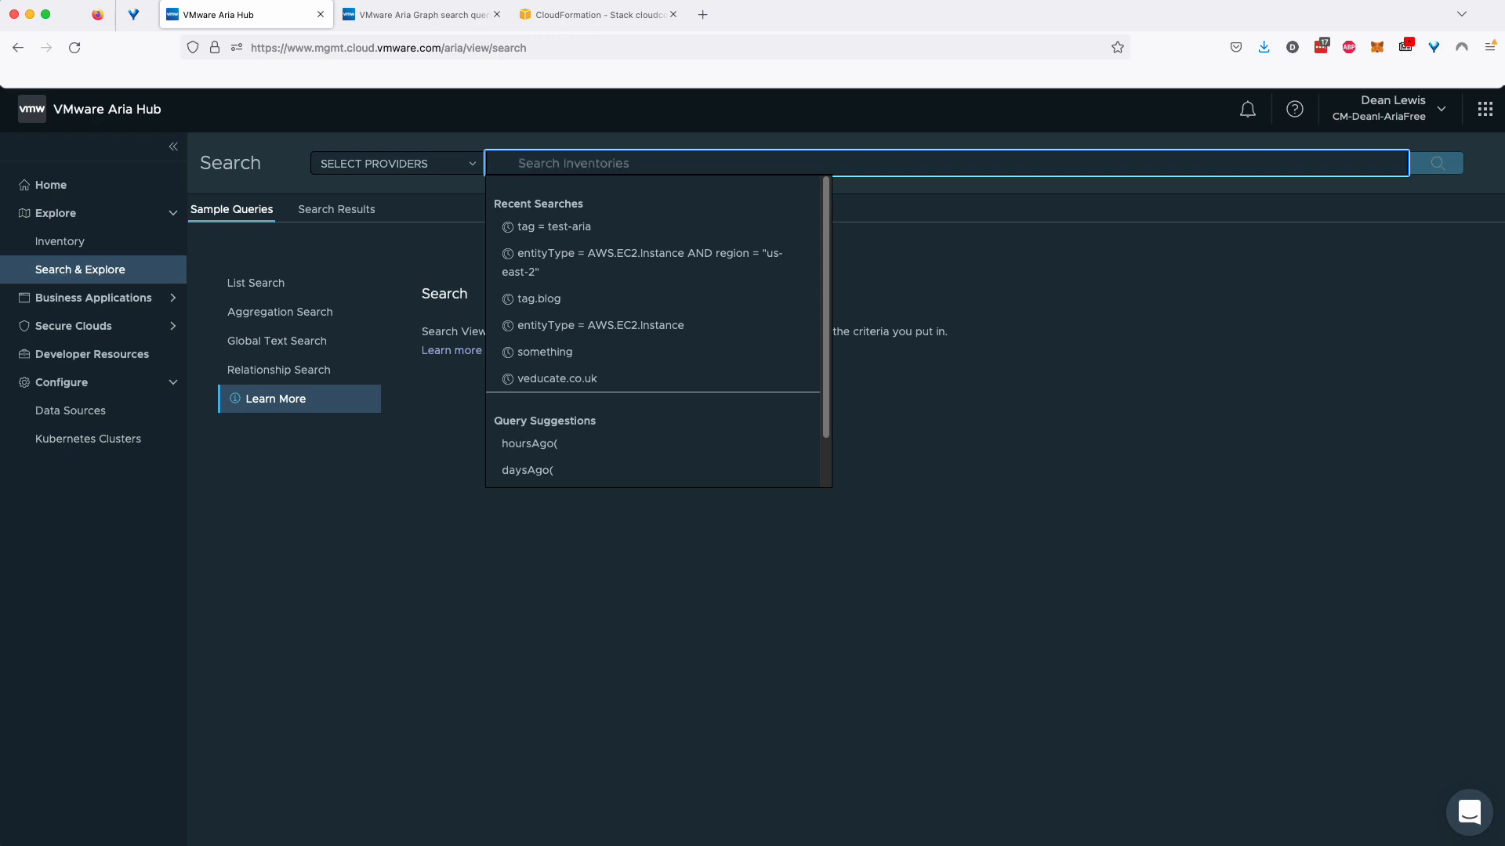
click(453, 17)
- Return to the Aria Hub search results and examine the General and EC2 properties of the EC2 instance
click(274, 17)
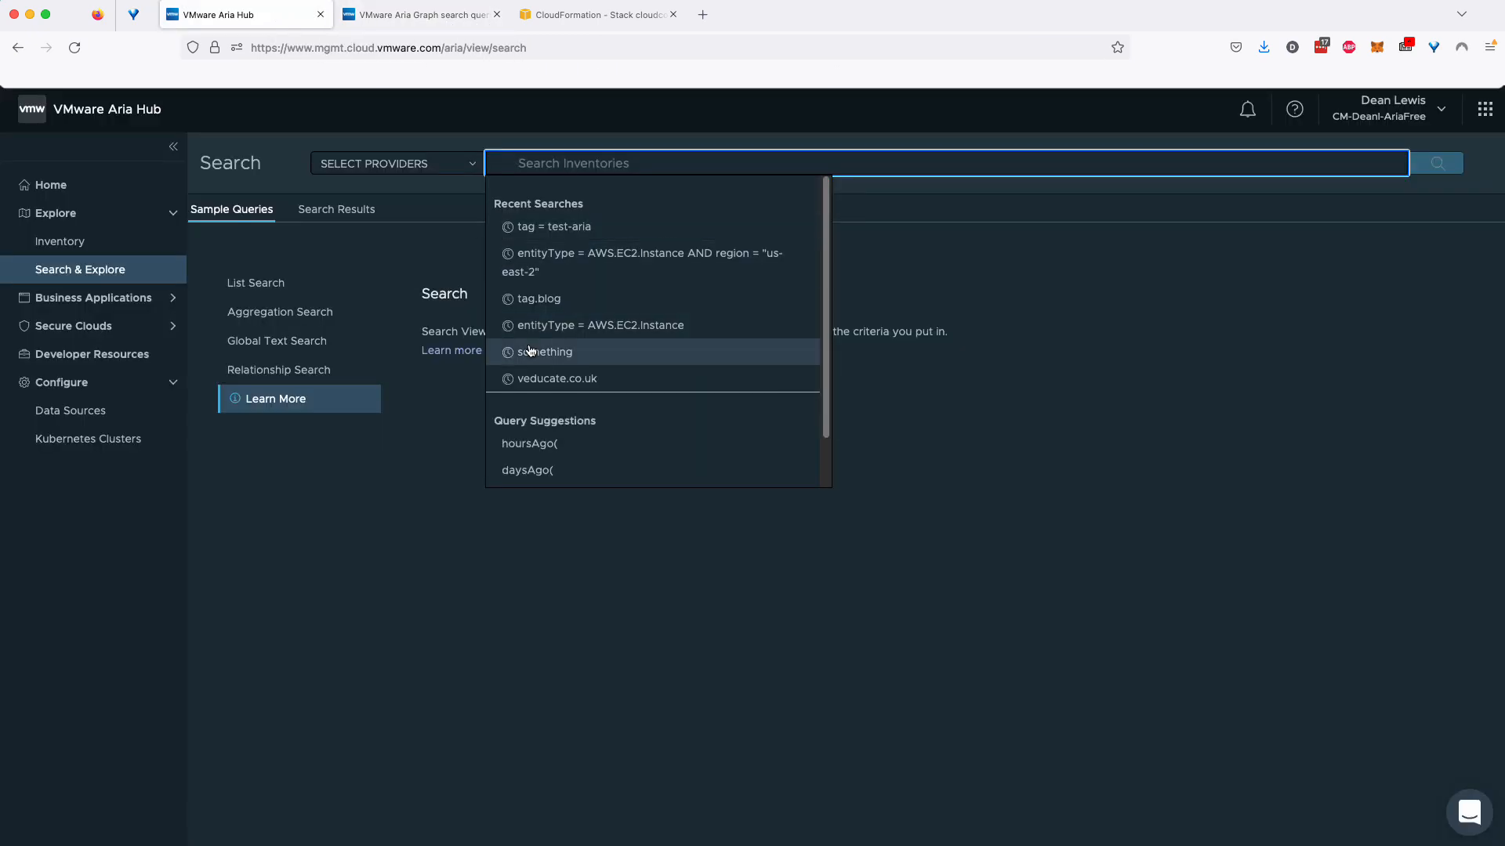
click(433, 436)
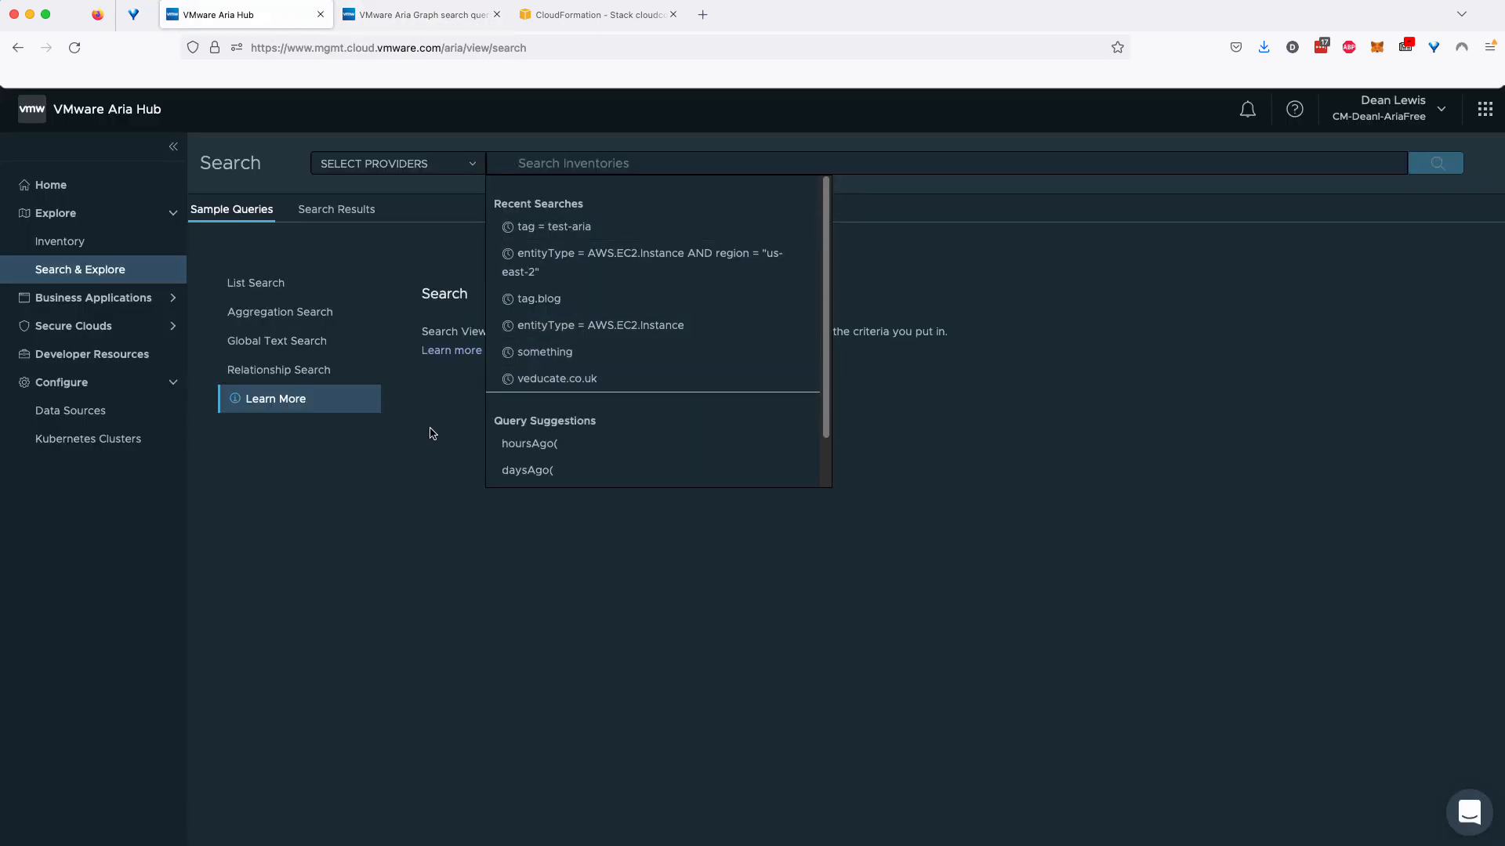
click(328, 210)
click(659, 544)
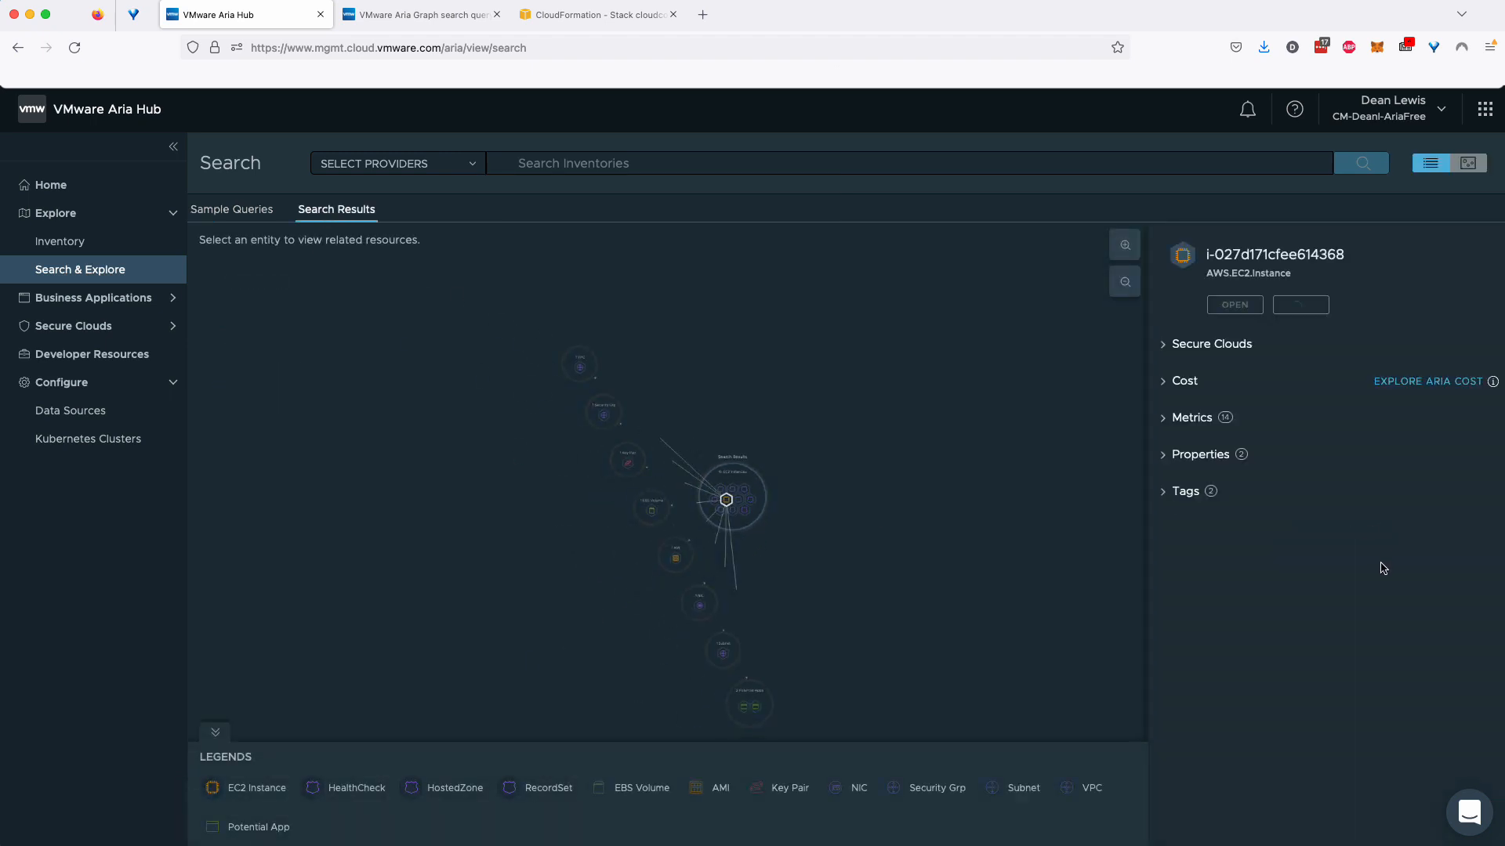
click(1166, 452)
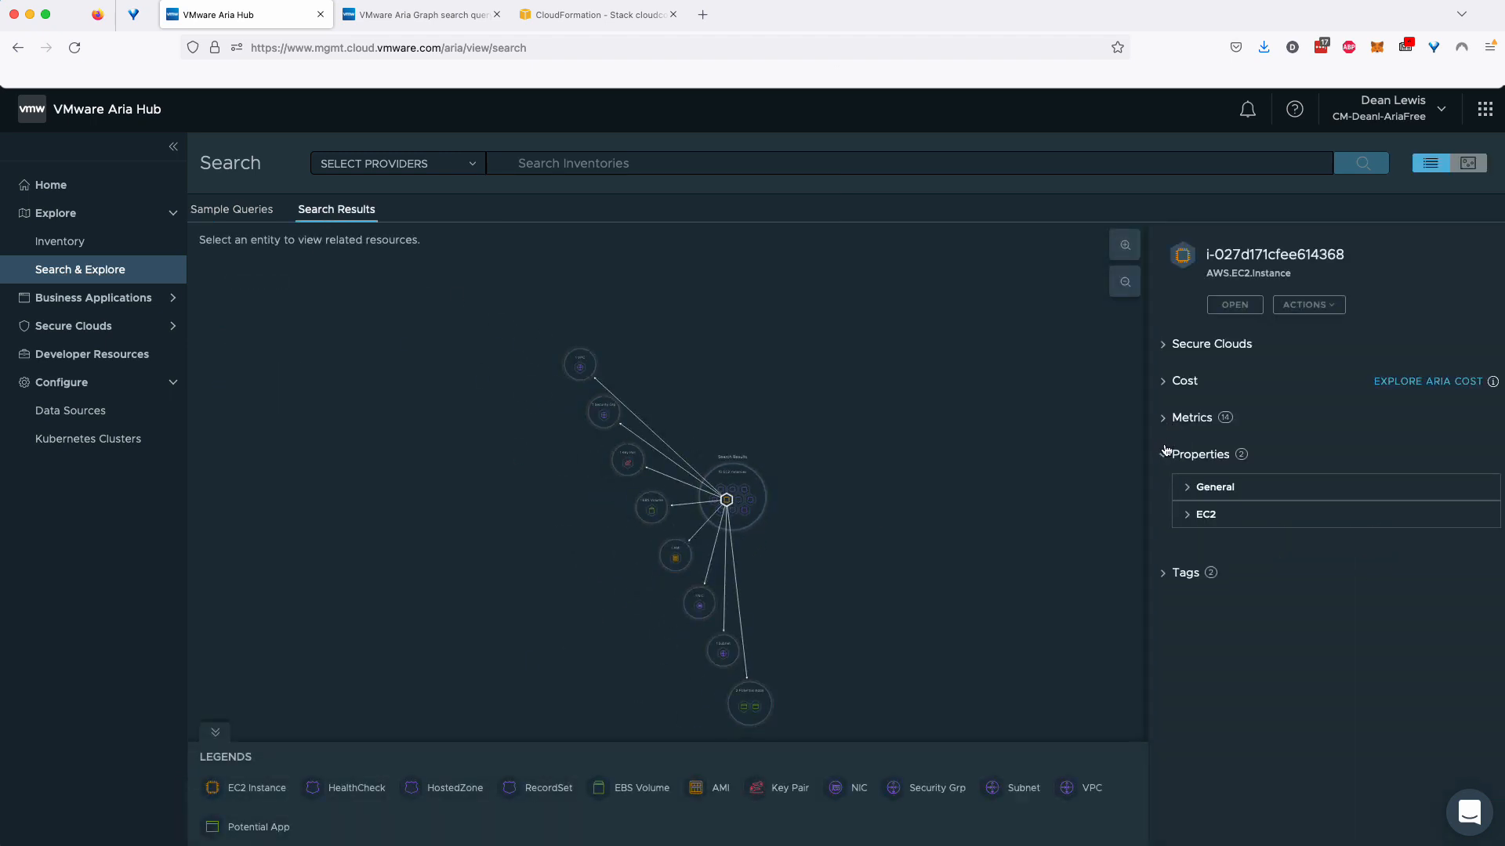
click(1188, 487)
click(1186, 539)
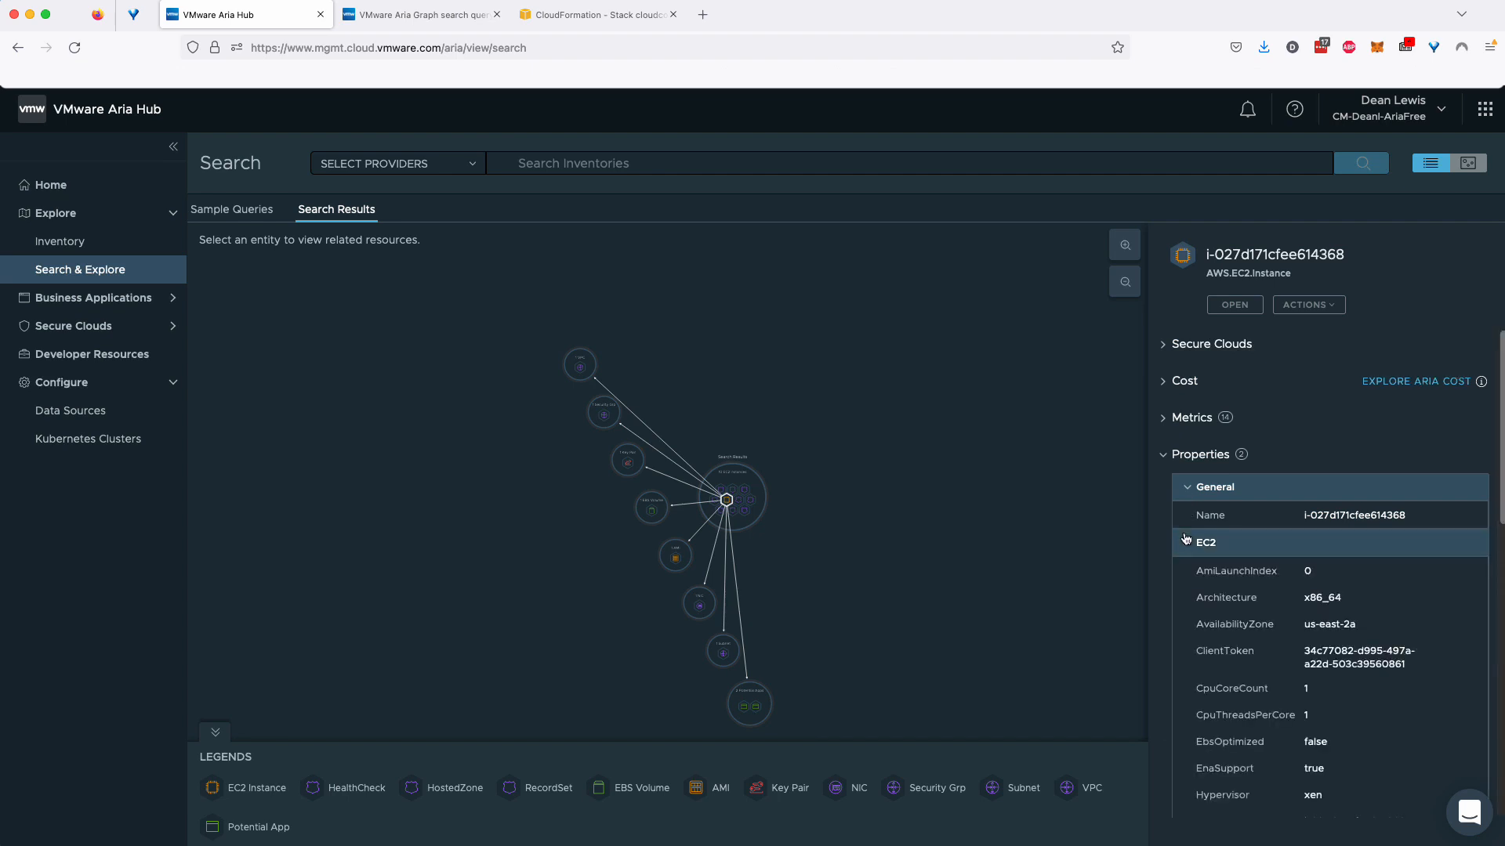
scroll(1269, 581, down, 2)
scroll(1269, 581, down, 5)
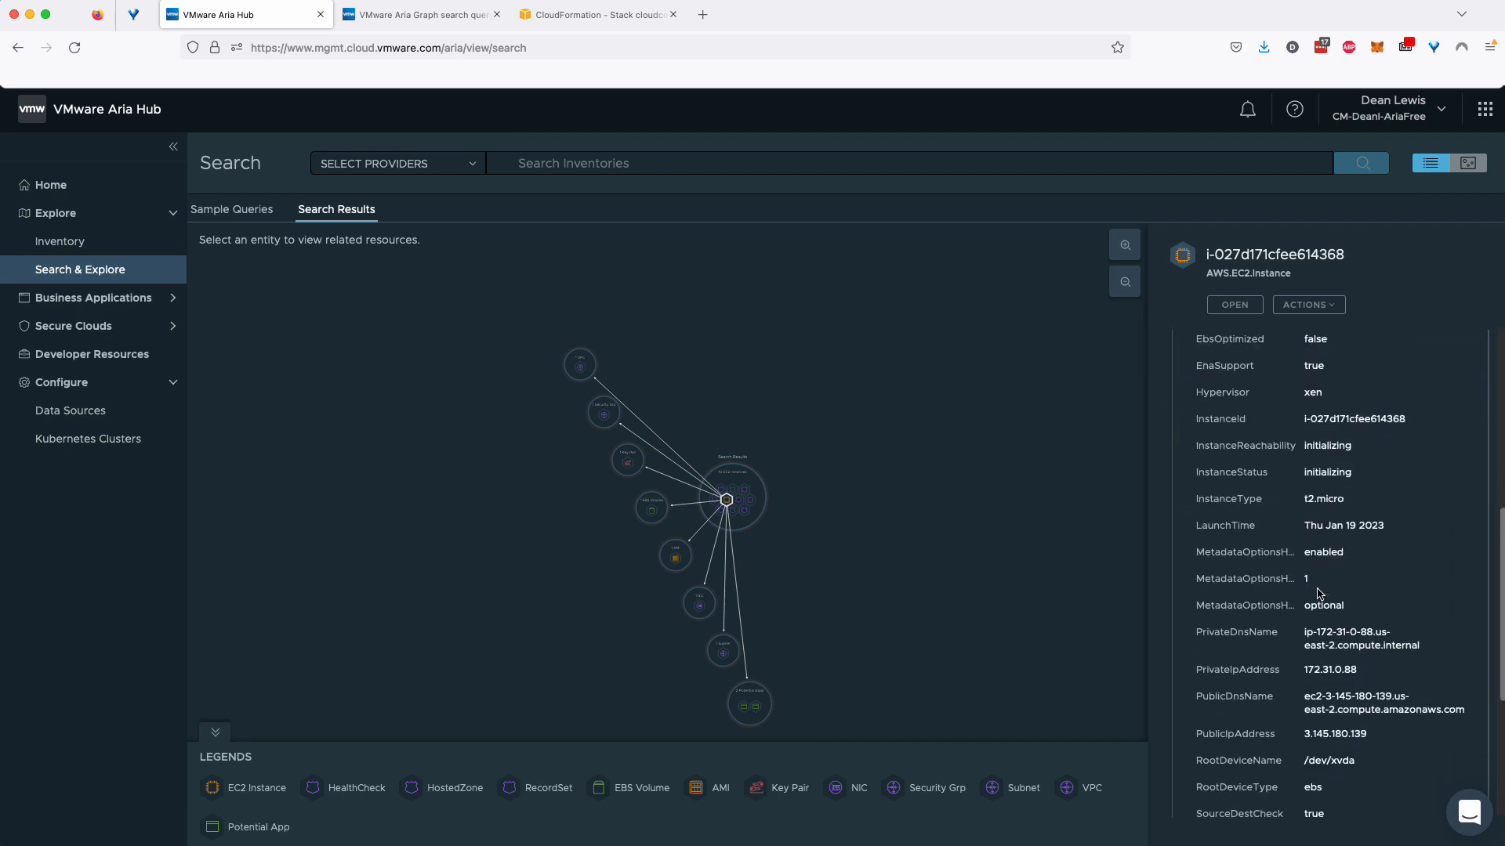
double_click(1239, 410)
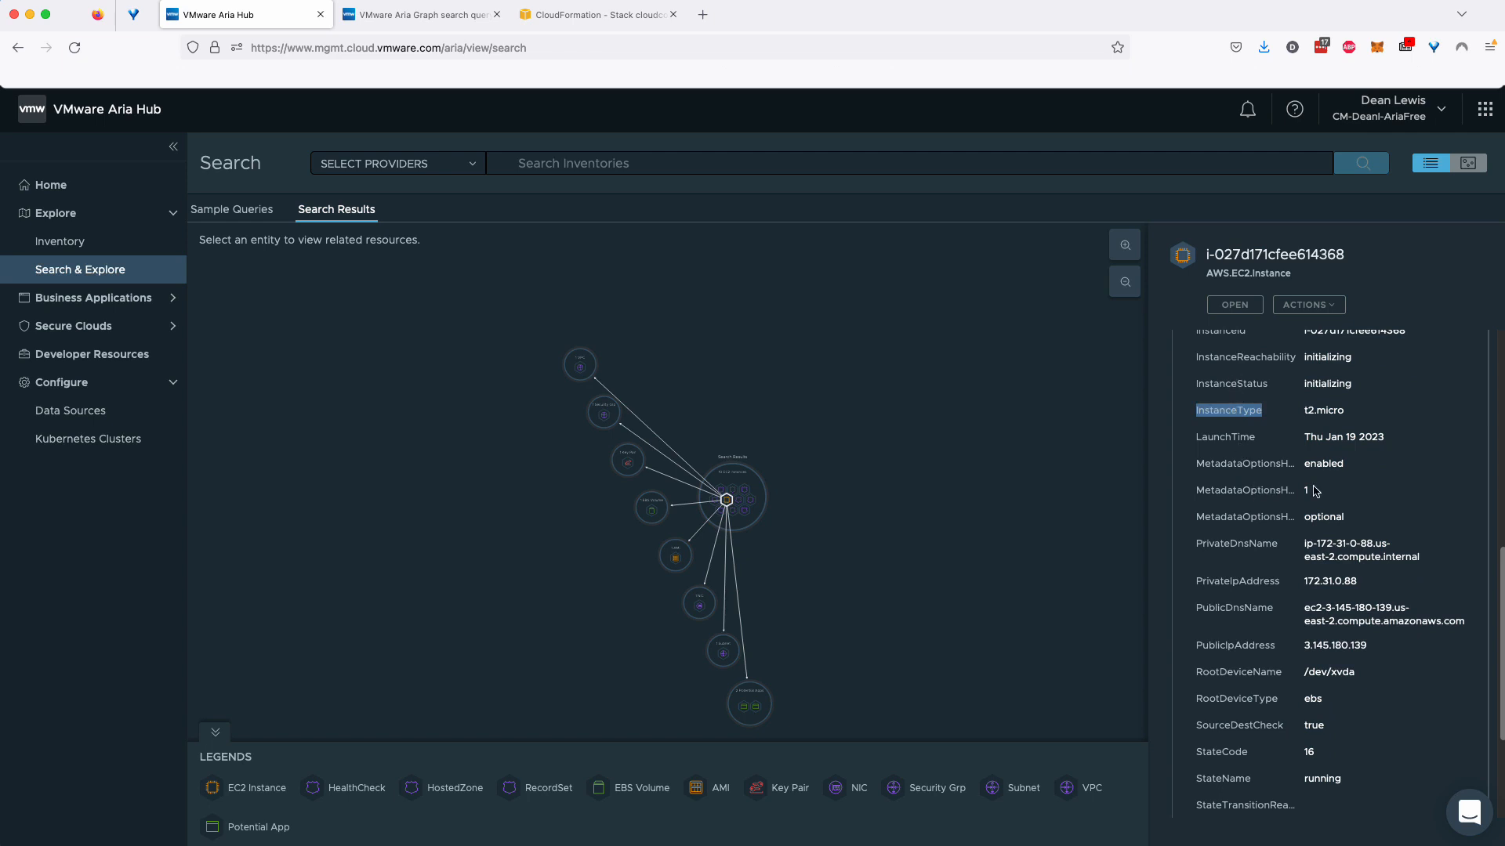
- Build the query PrivateIpAddress = 172.31.0.88 from the property name and value in the instance's EC2 details, and run the search
scroll(1255, 495, down, 2)
double_click(1239, 446)
key(super+c)
right_click(1239, 447)
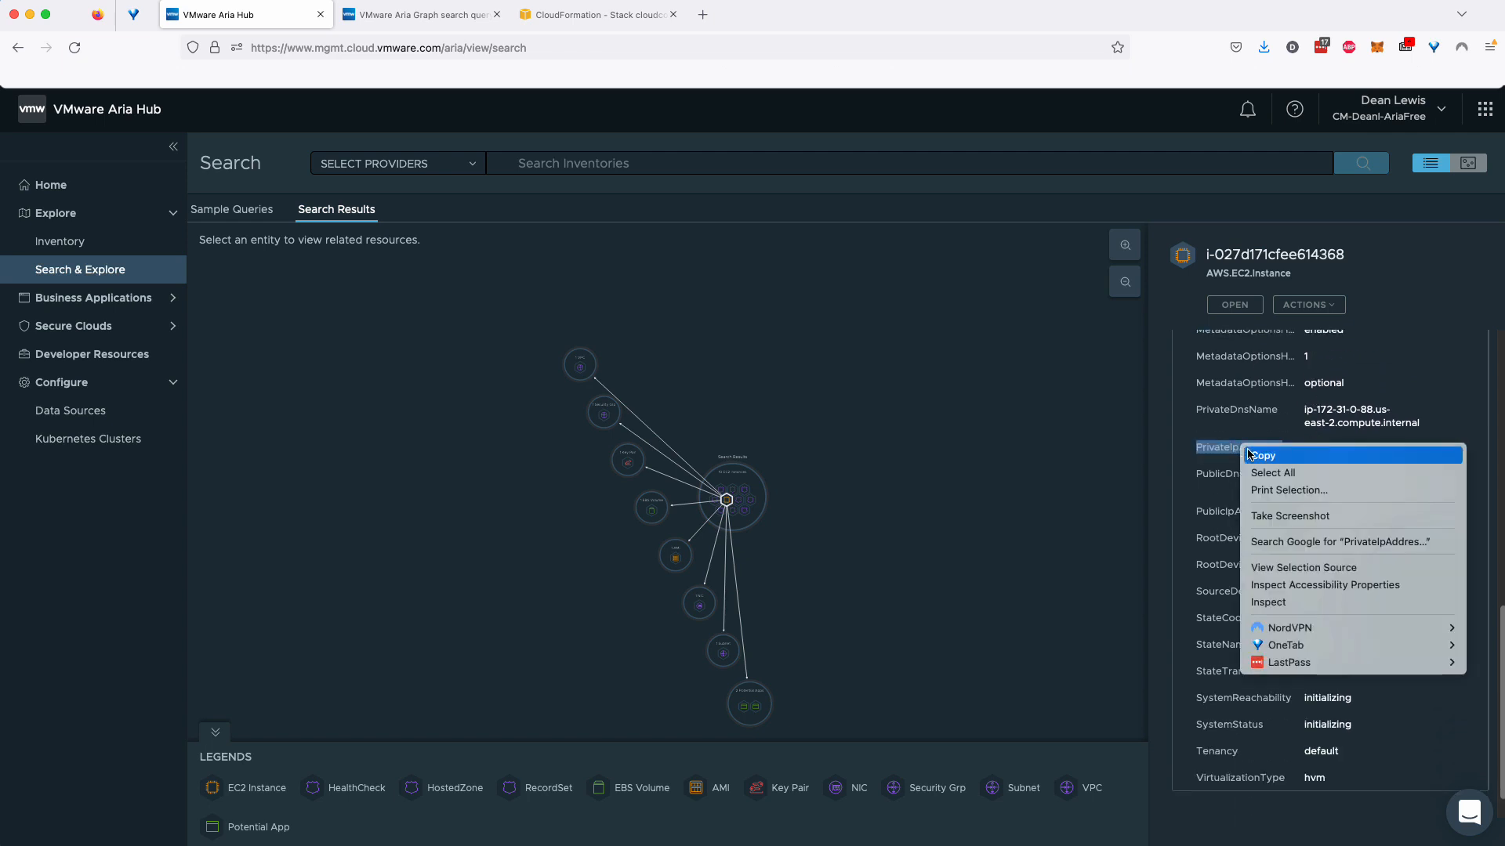
click(1253, 457)
click(605, 163)
key(super+v)
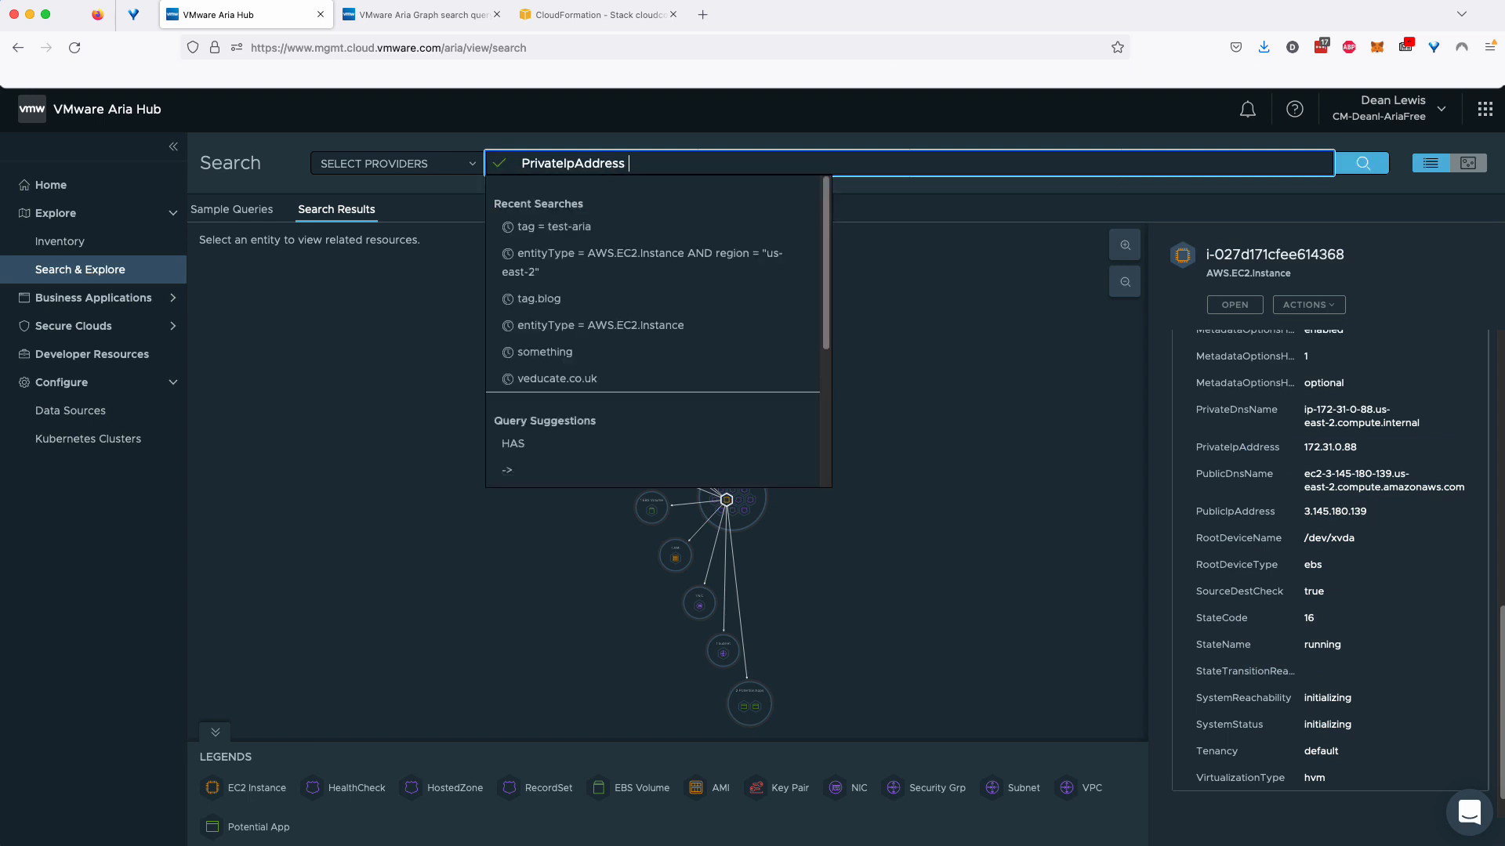
triple_click(1322, 445)
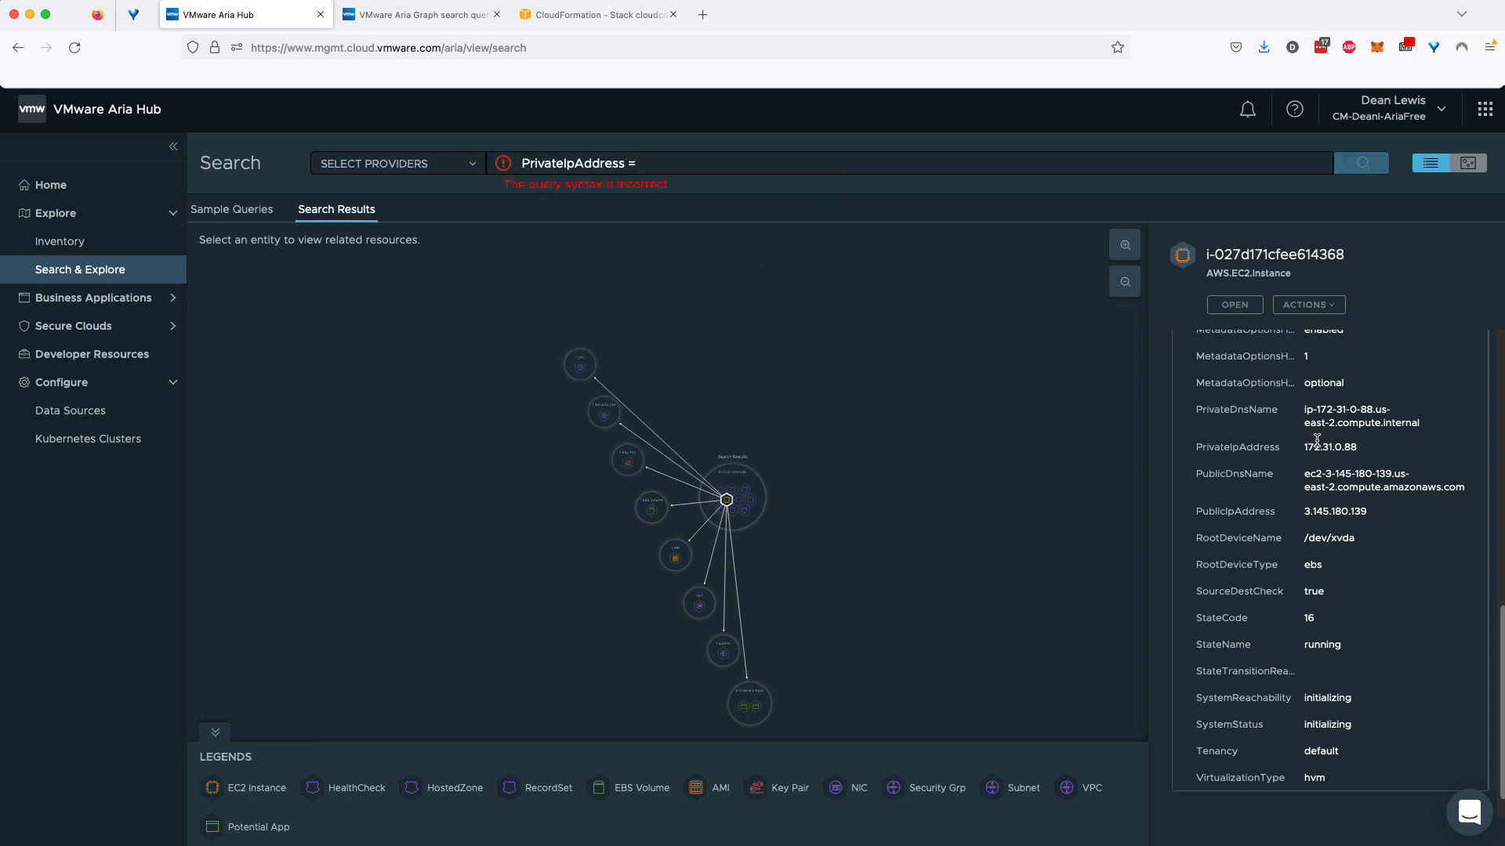
key(super+c)
click(715, 165)
key(super+v)
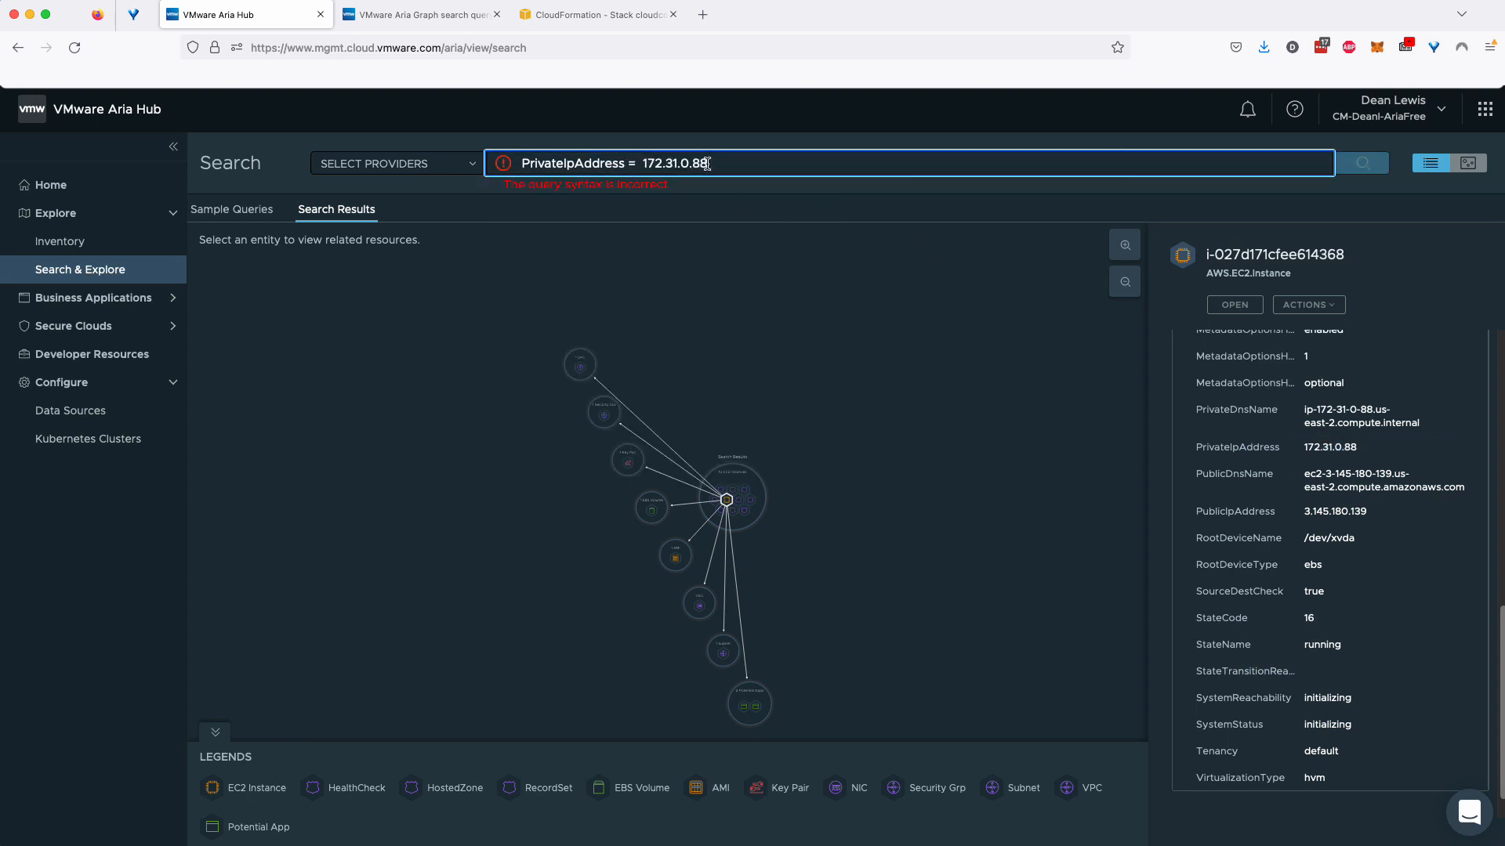
key(Return)
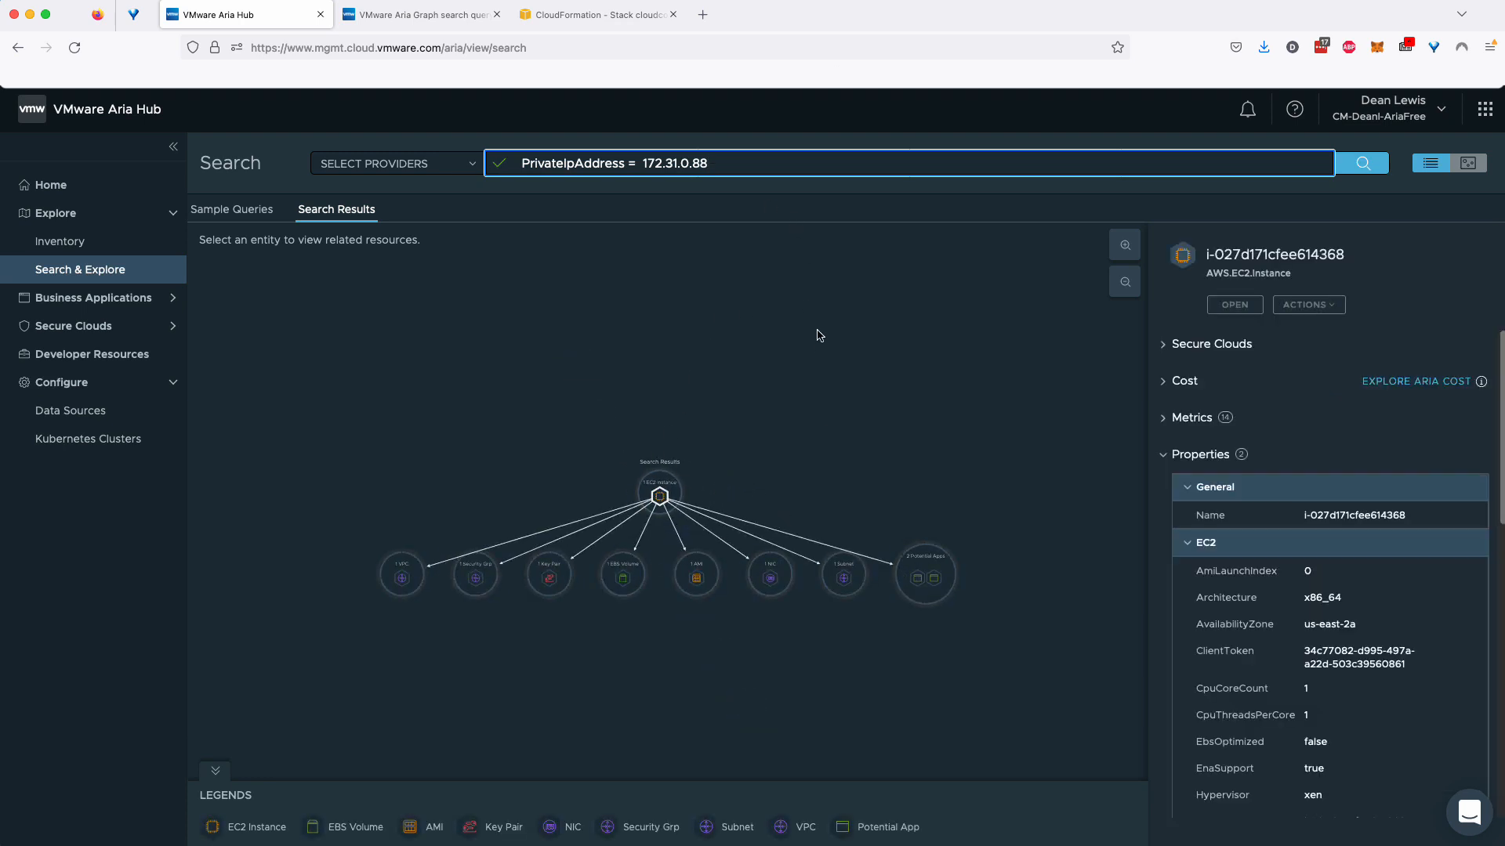
- Read the sample property condition queries and the tag condition syntax in the search query documentation
click(413, 11)
scroll(661, 421, down, 5)
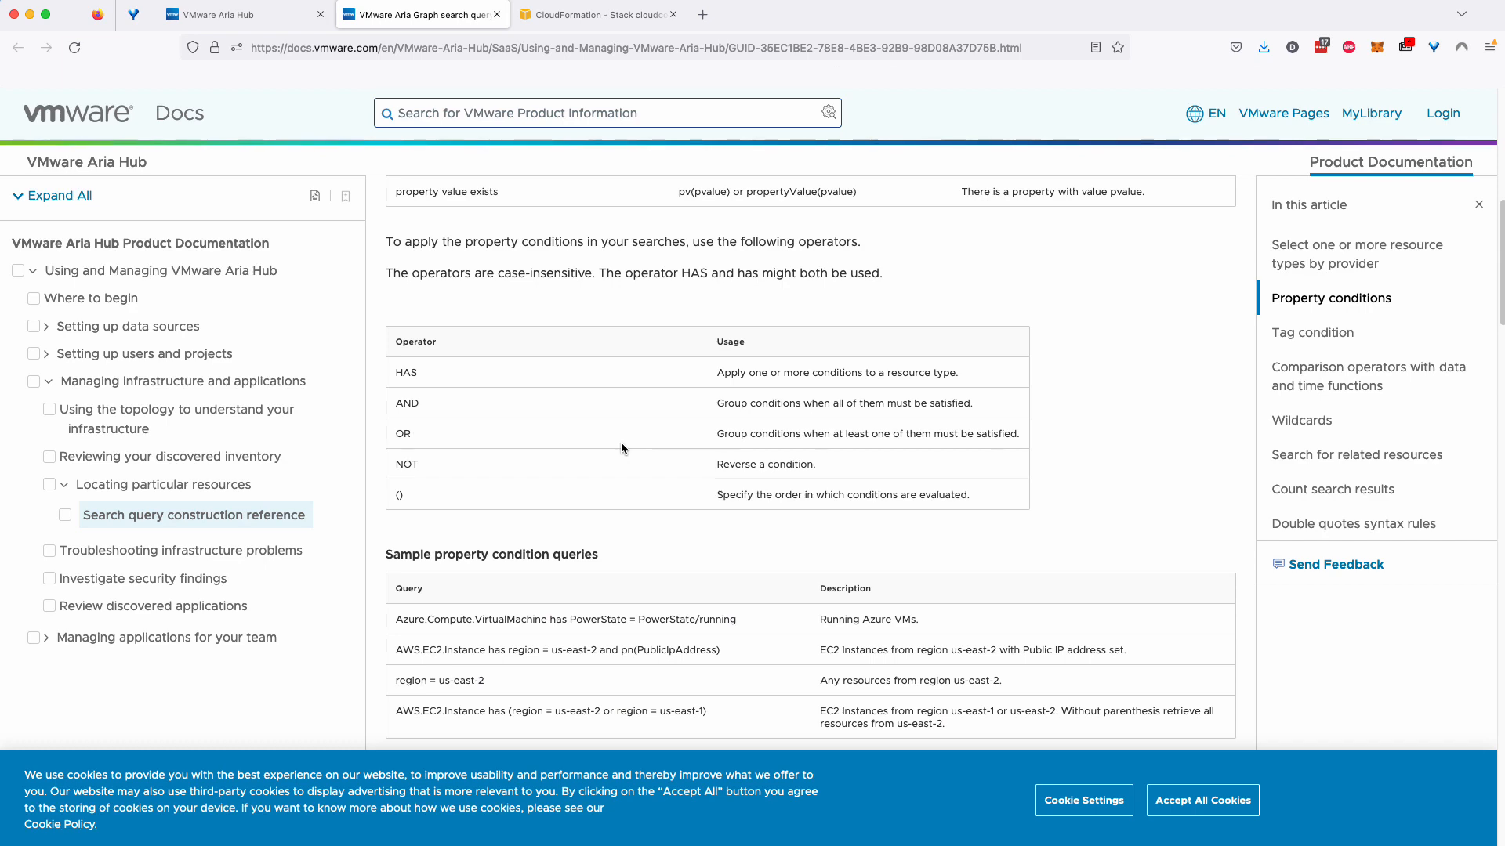
scroll(621, 448, down, 6)
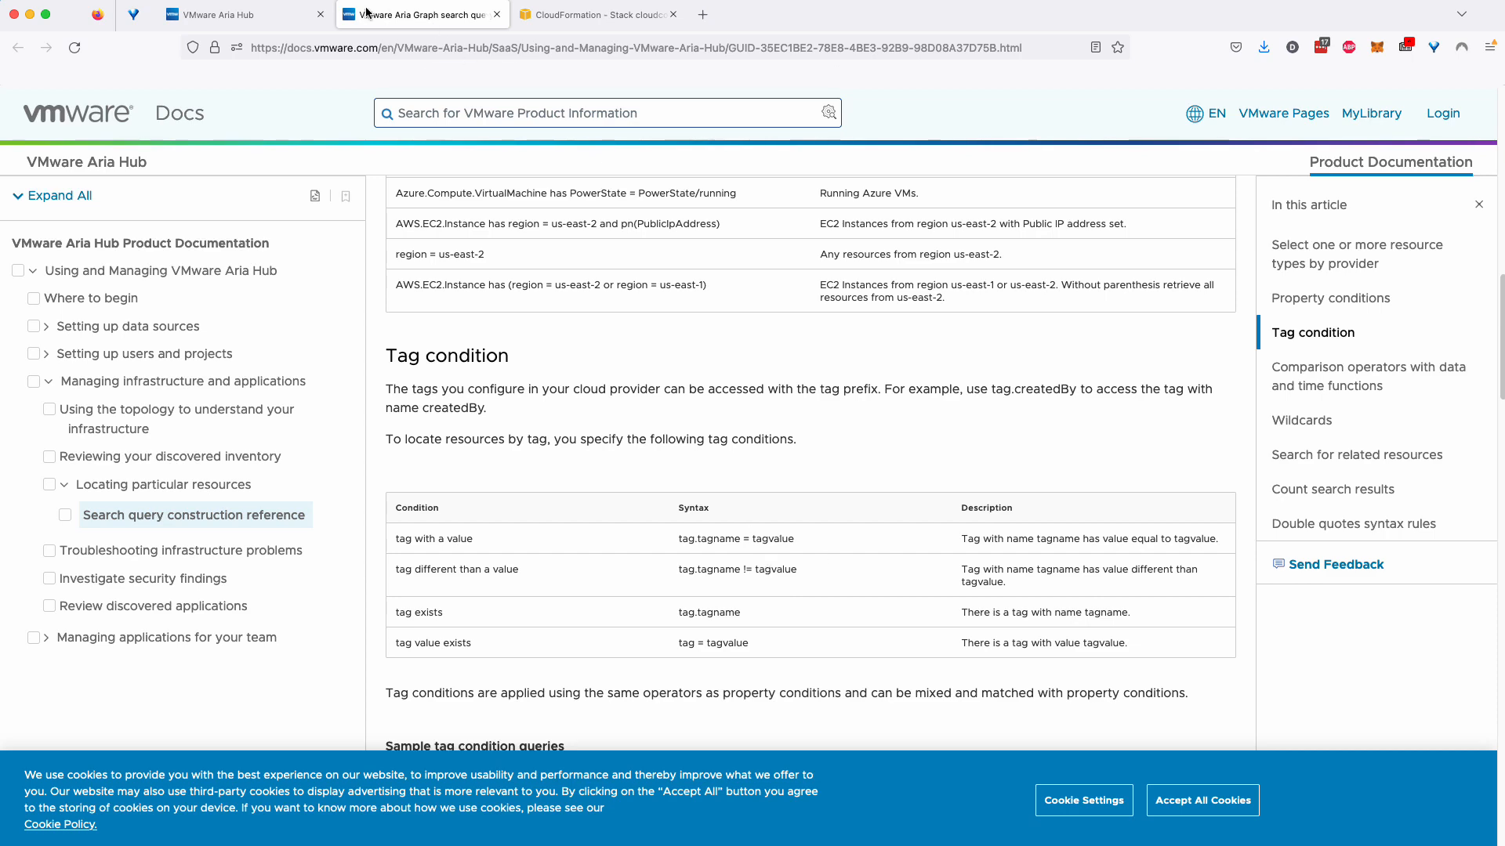
- Return to Aria Hub and replace the query with tag.blog to search for resources that have the blog tag
click(279, 20)
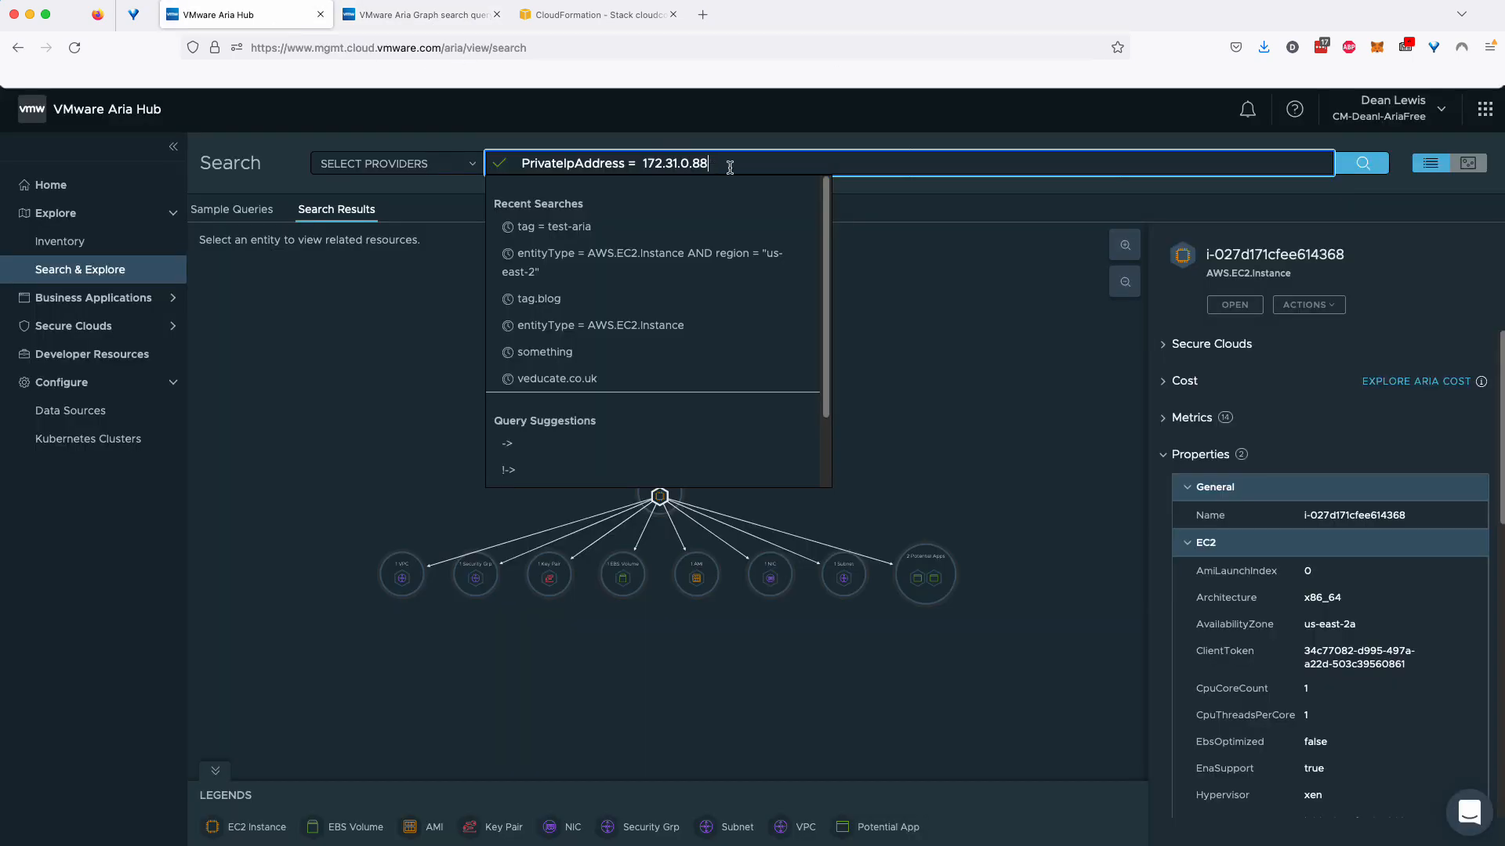
key(super+a)
text(t)
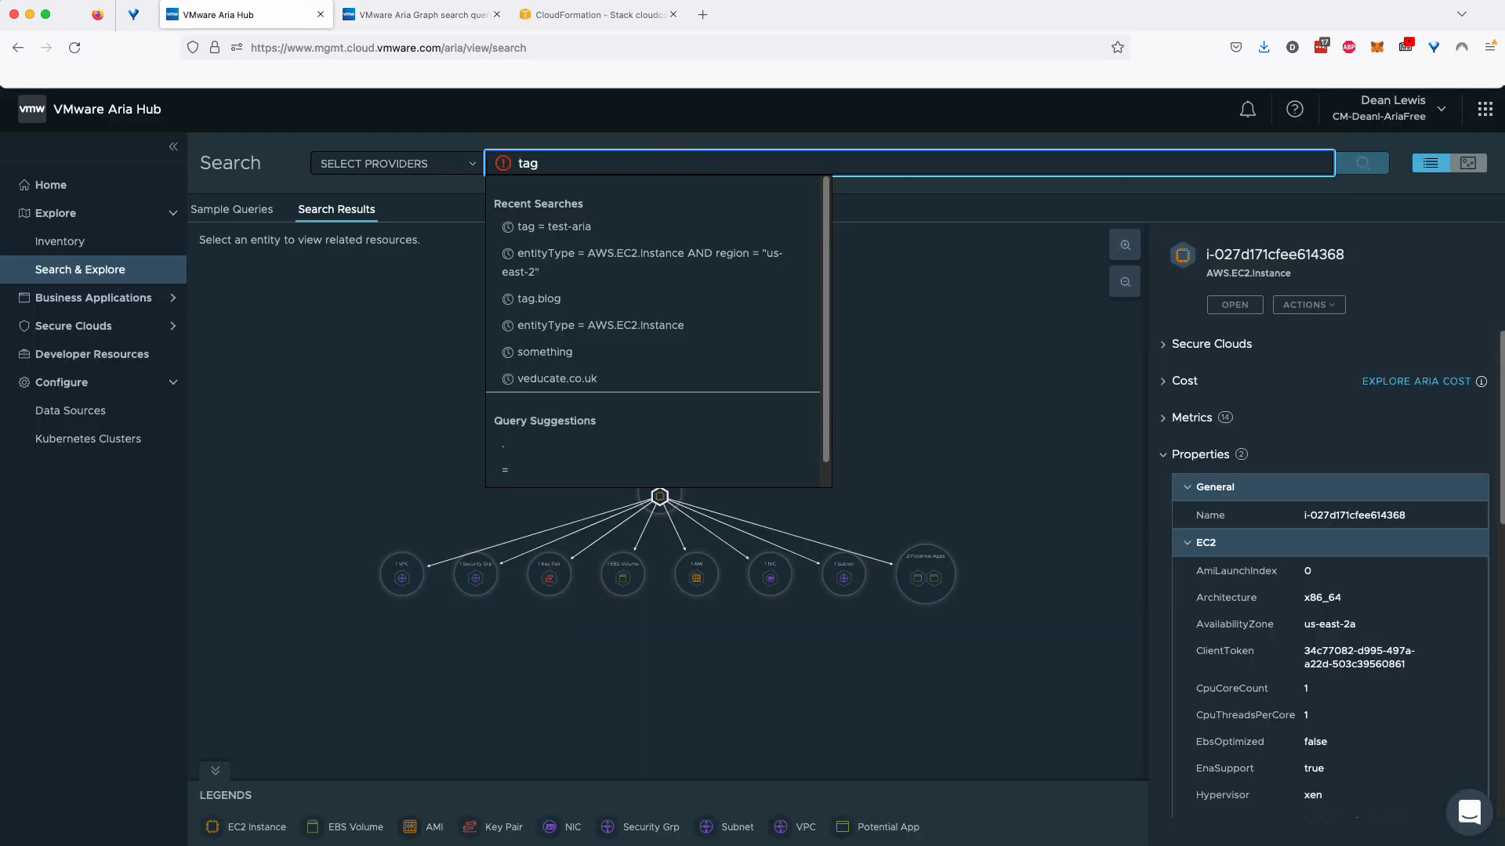
text(ag.blog)
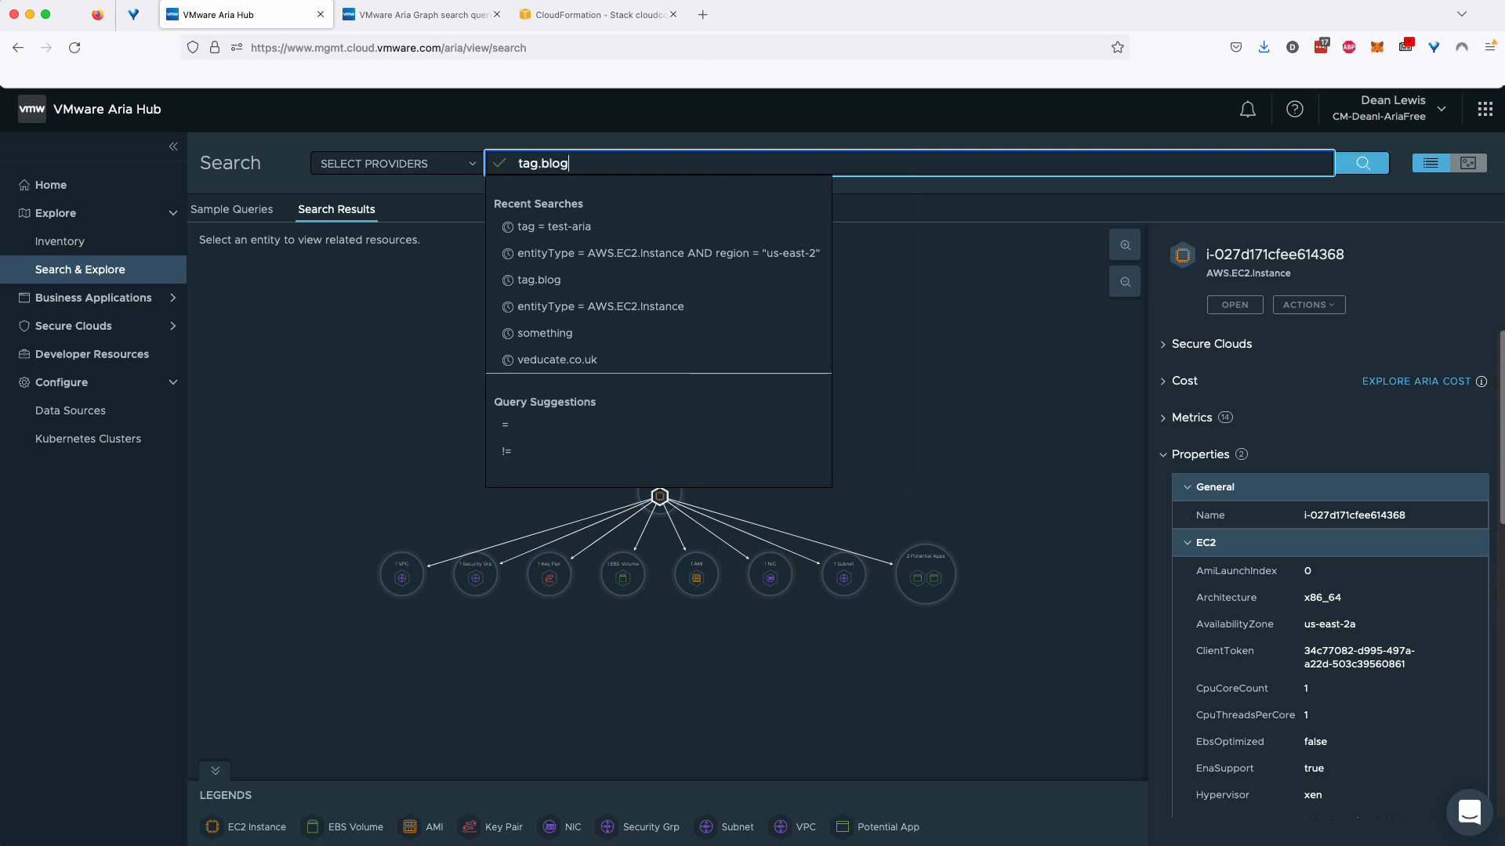
click(1374, 168)
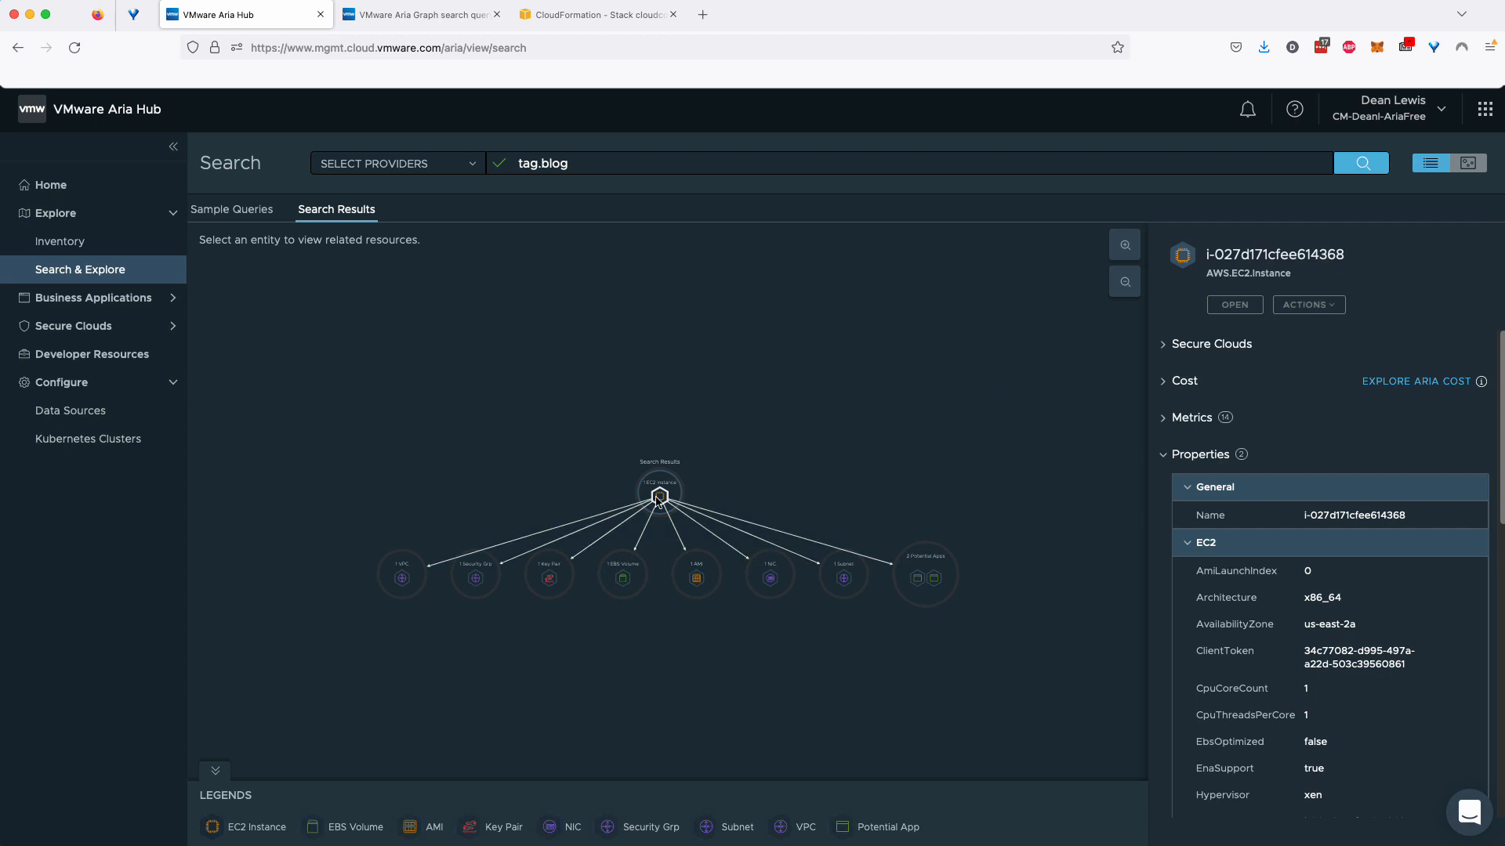
- Collapse the General and EC2 property groups of the EC2 instance and view its tags
click(1188, 487)
click(1188, 511)
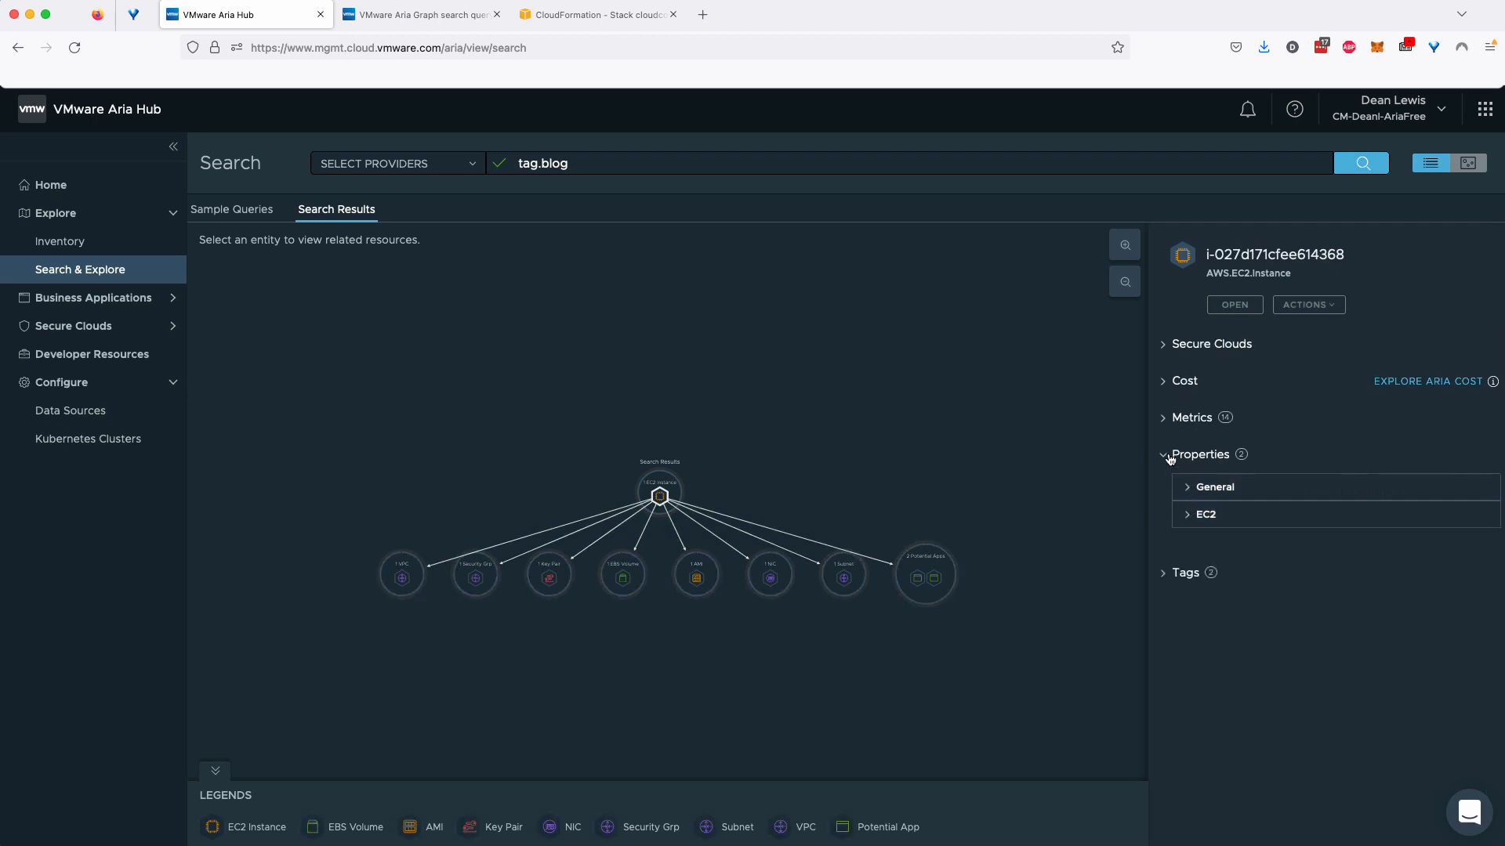
click(1163, 580)
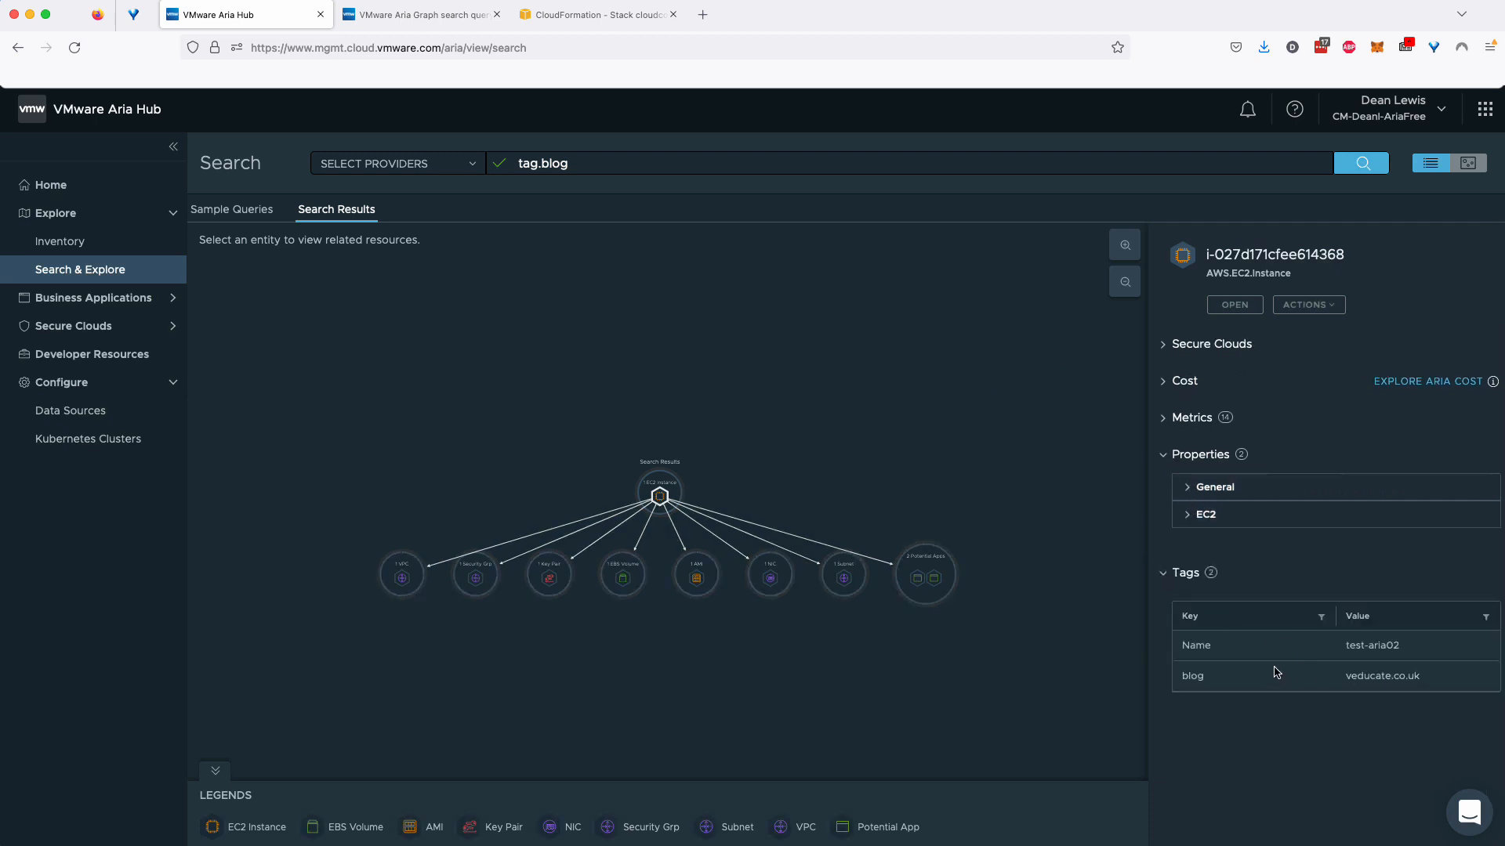
- Check the tag value syntax in the documentation, and run the query tag = veducate.co.uk in Aria Hub
click(426, 20)
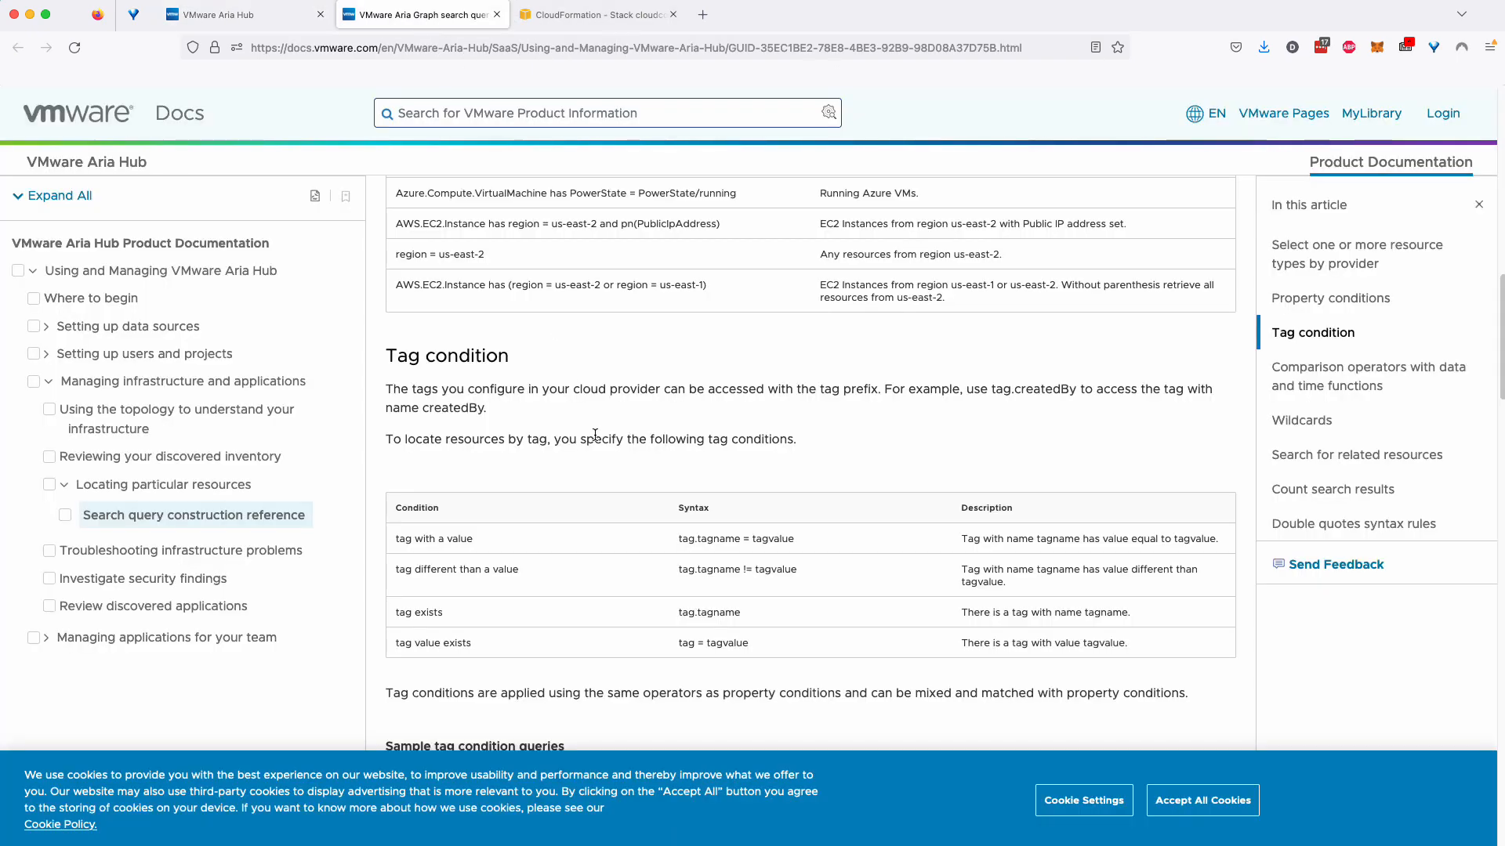
scroll(595, 435, down, 1)
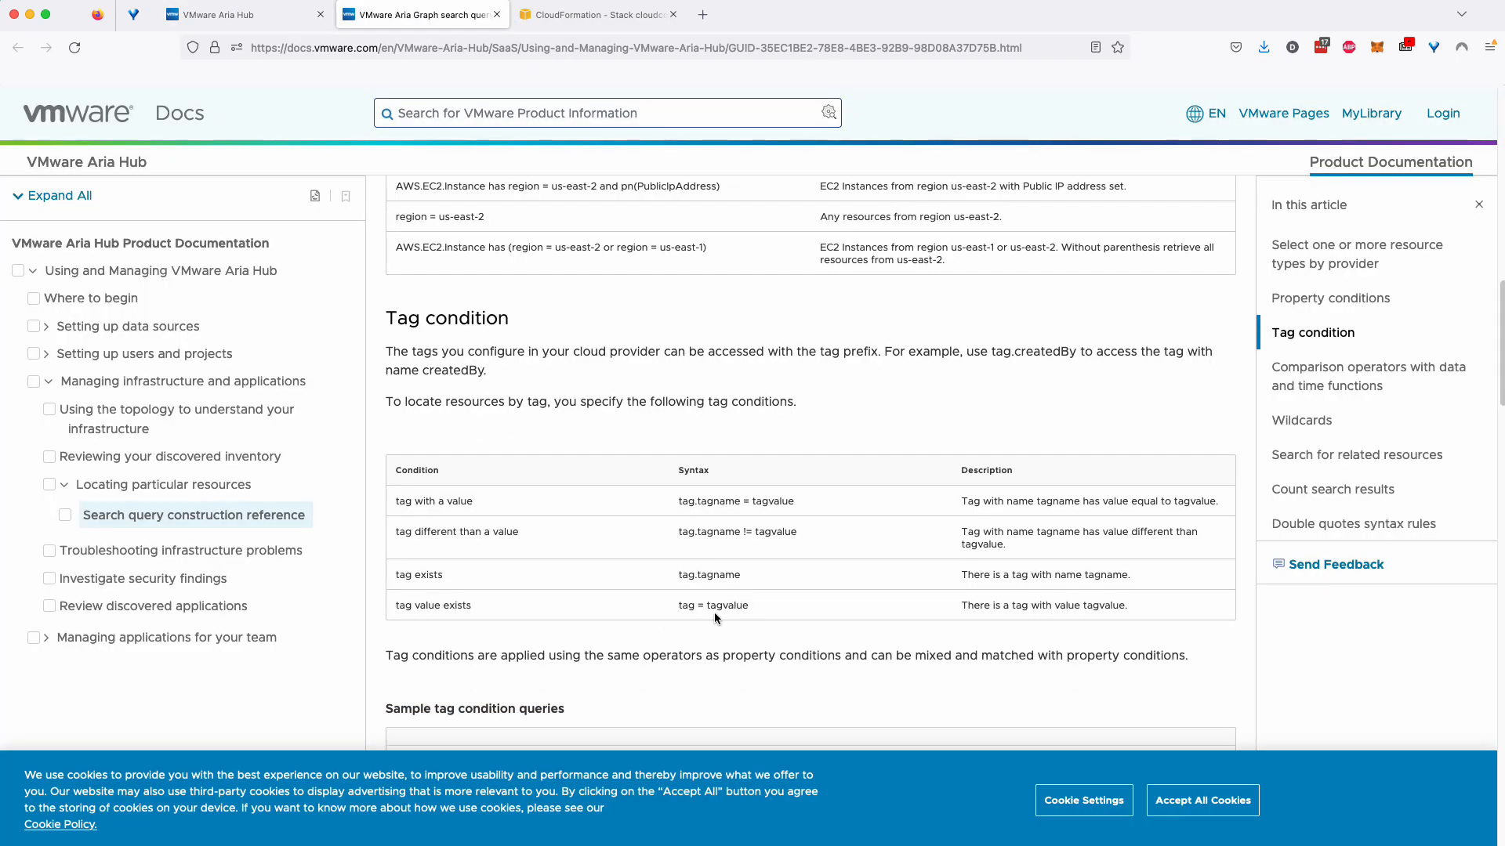
click(219, 14)
click(585, 161)
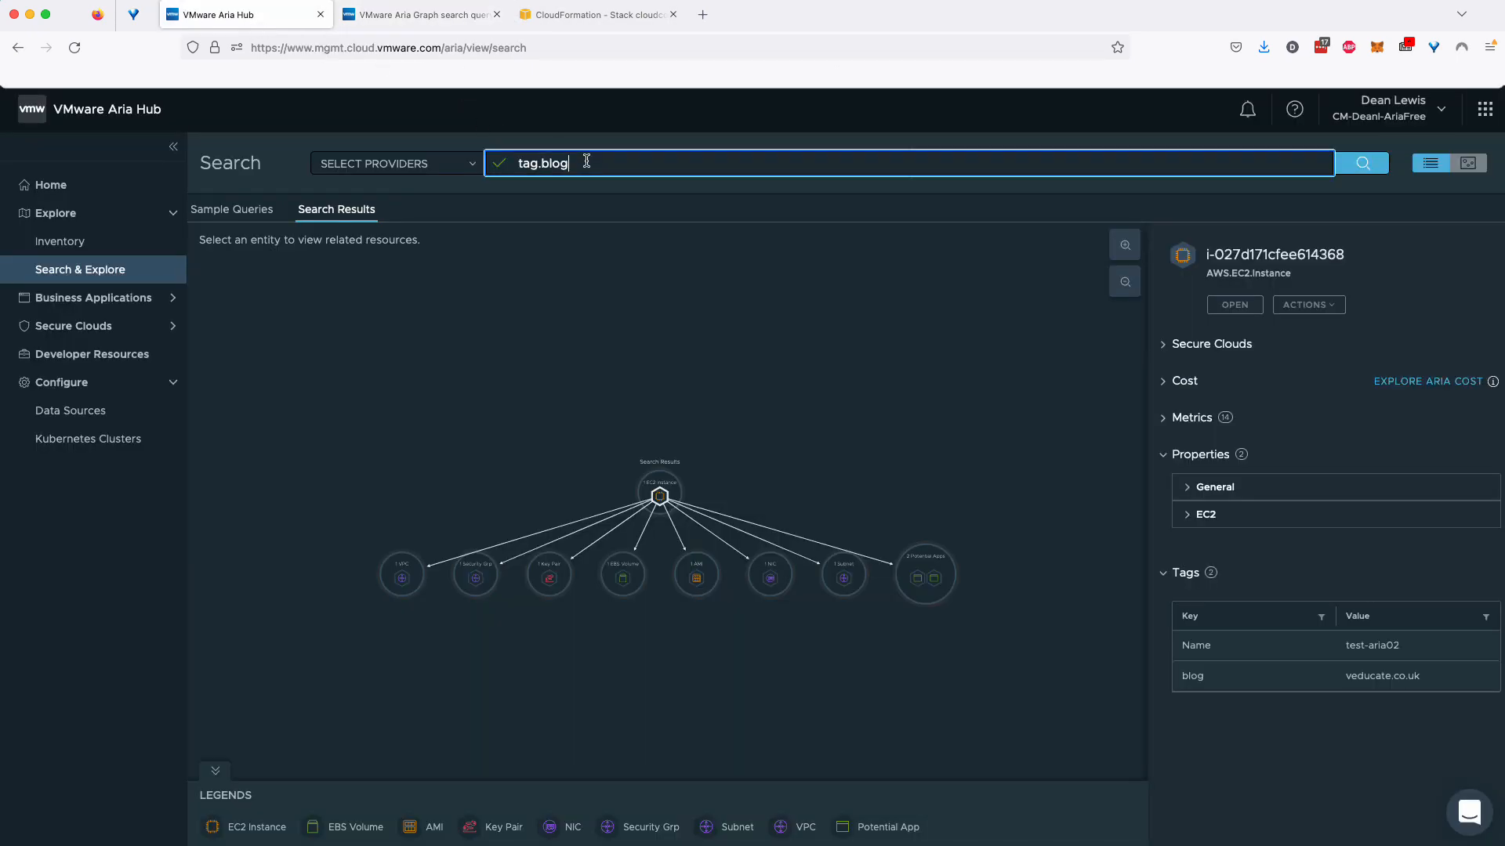
key(super+a)
text(tag = )
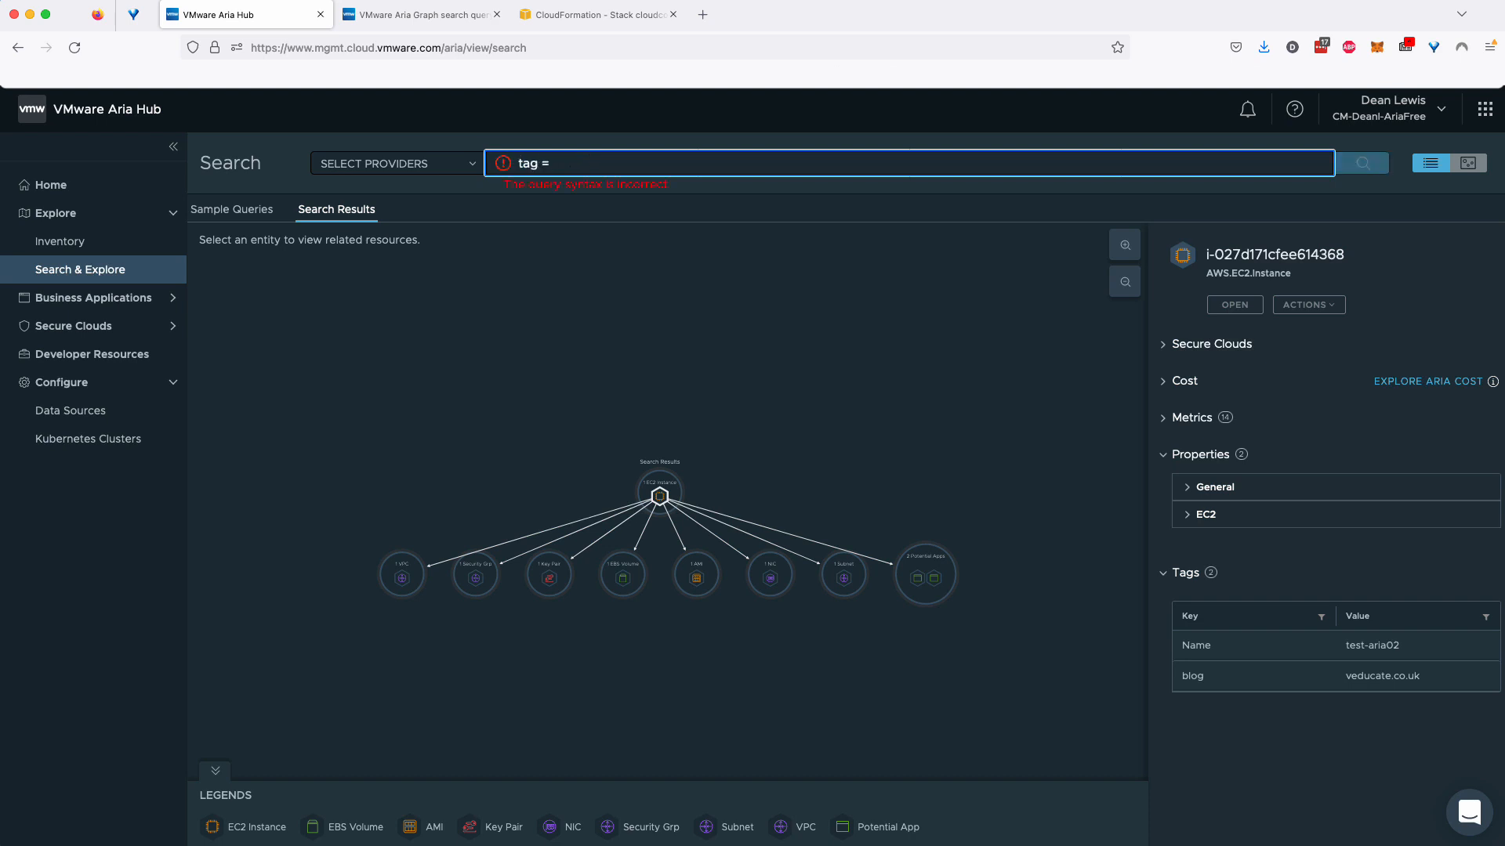
text(veducate.co.uk)
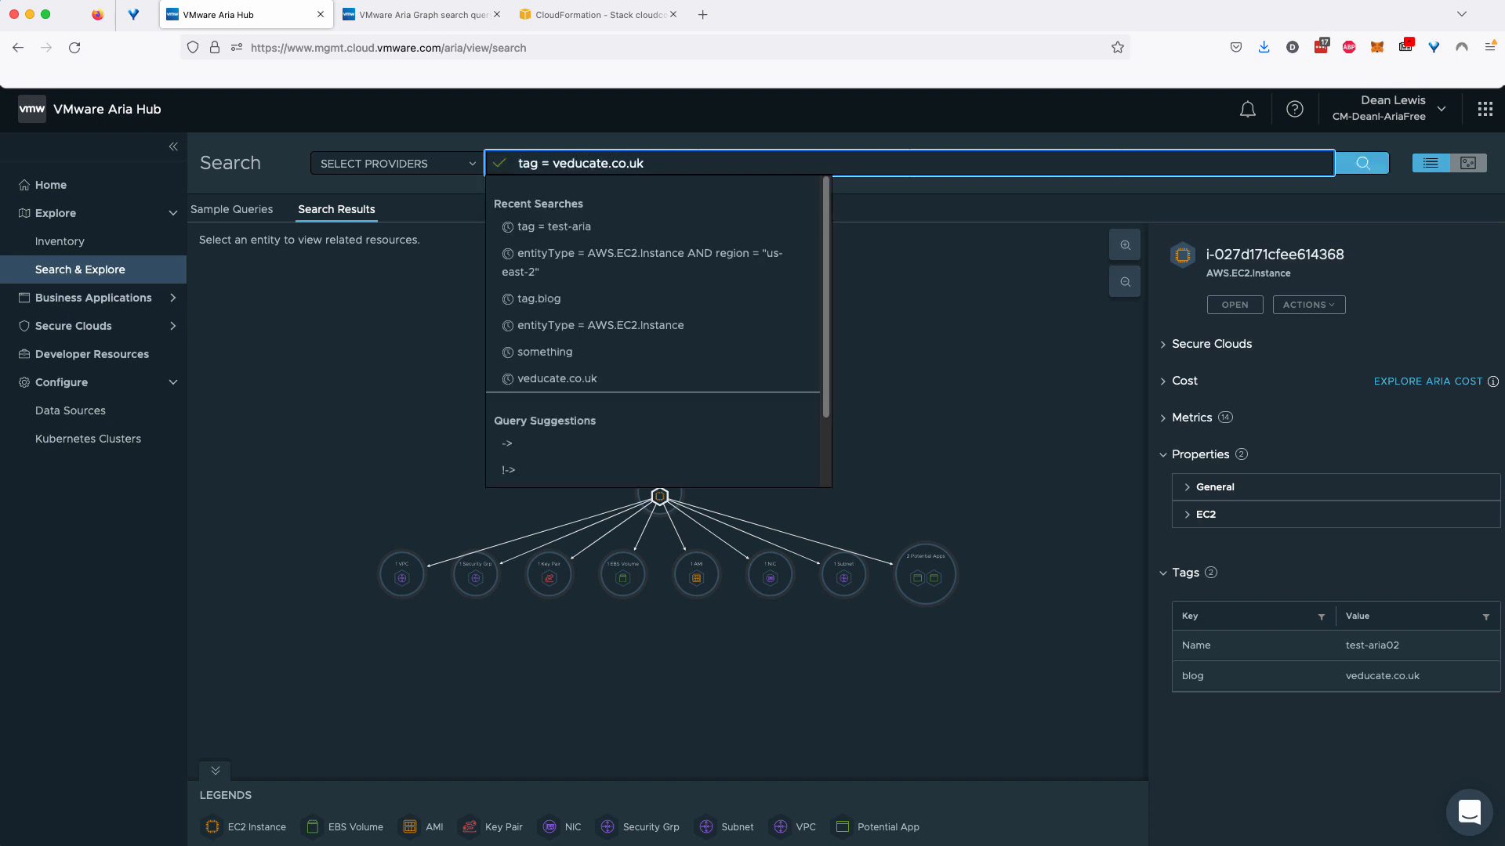
key(Return)
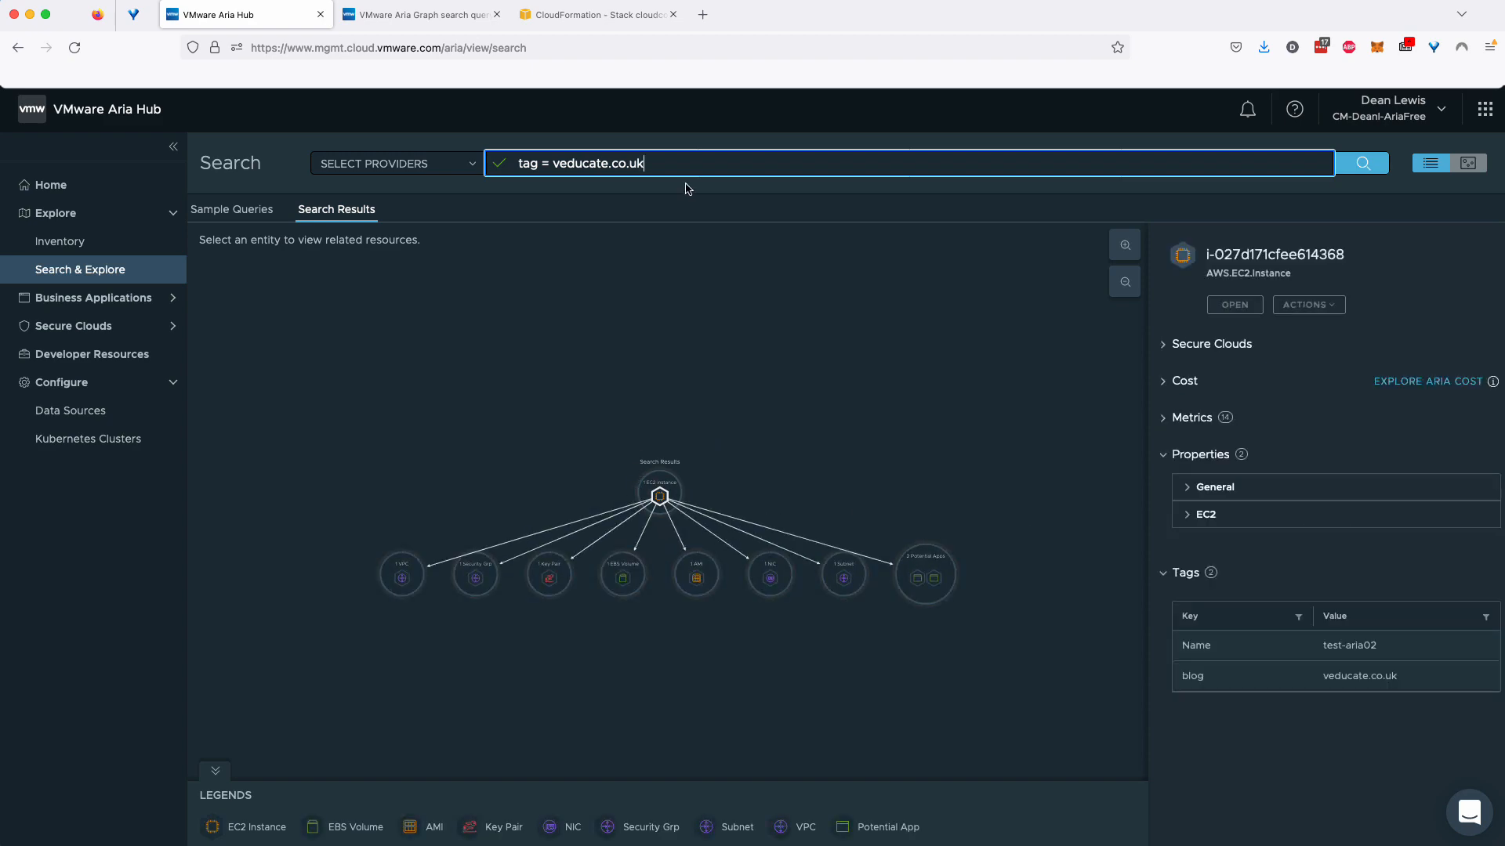
- Read the documentation on sample tag queries, comparison operators with date and time functions, and wildcards
click(448, 23)
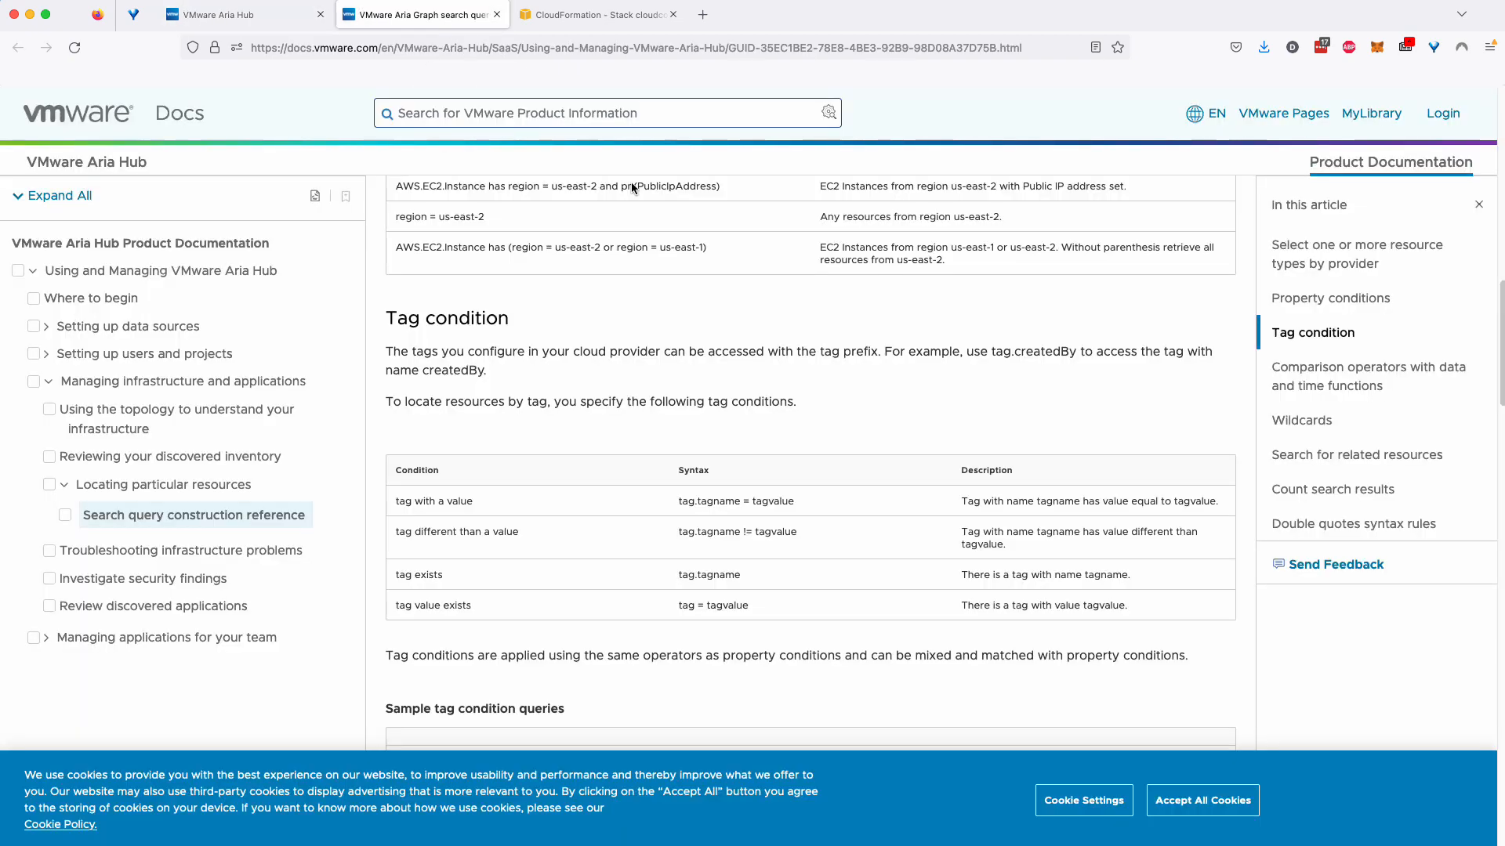
scroll(734, 299, down, 5)
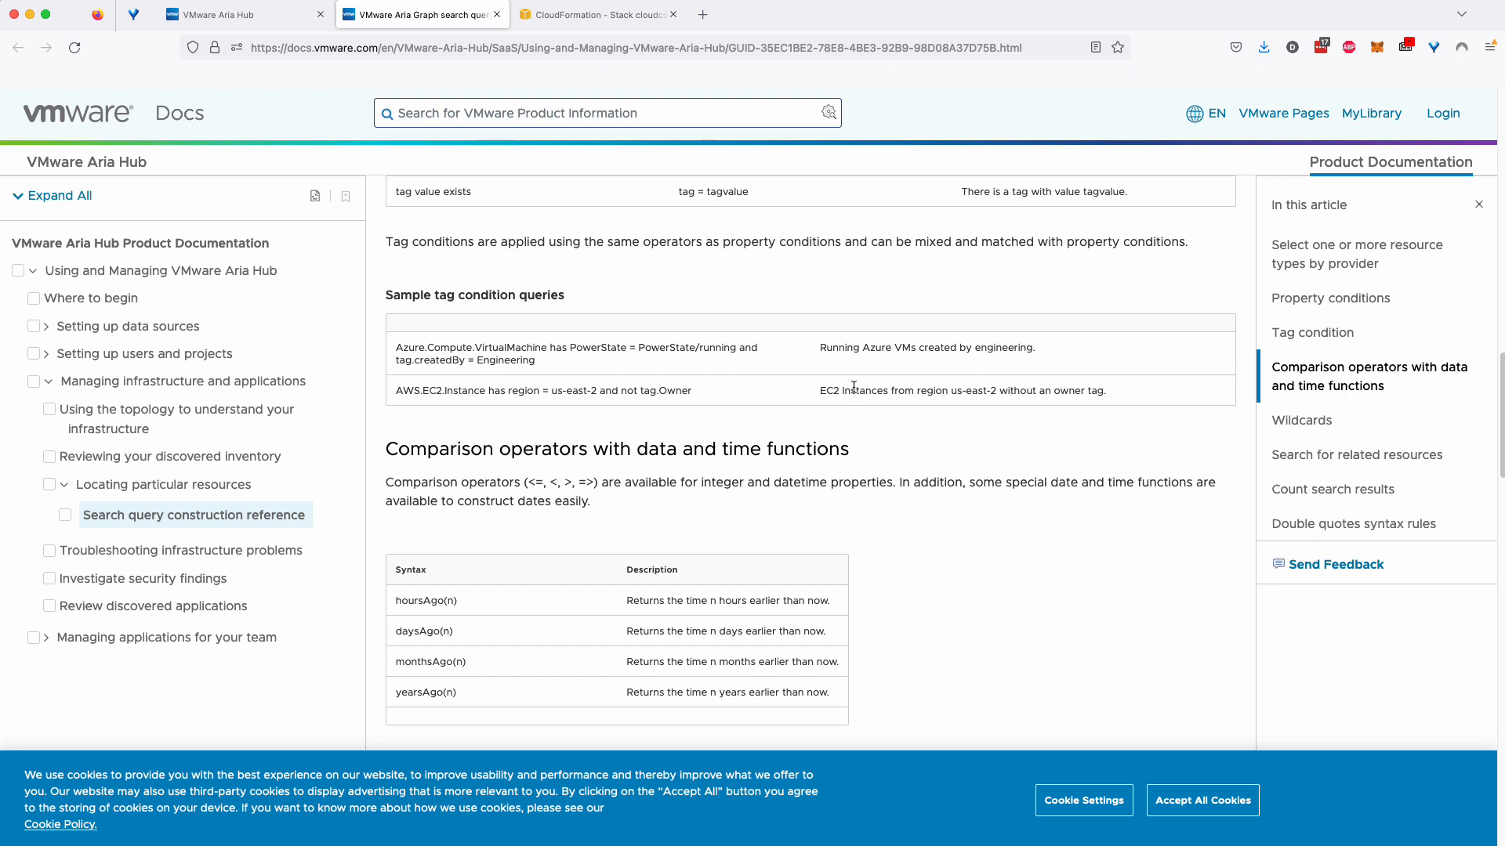
scroll(654, 400, down, 3)
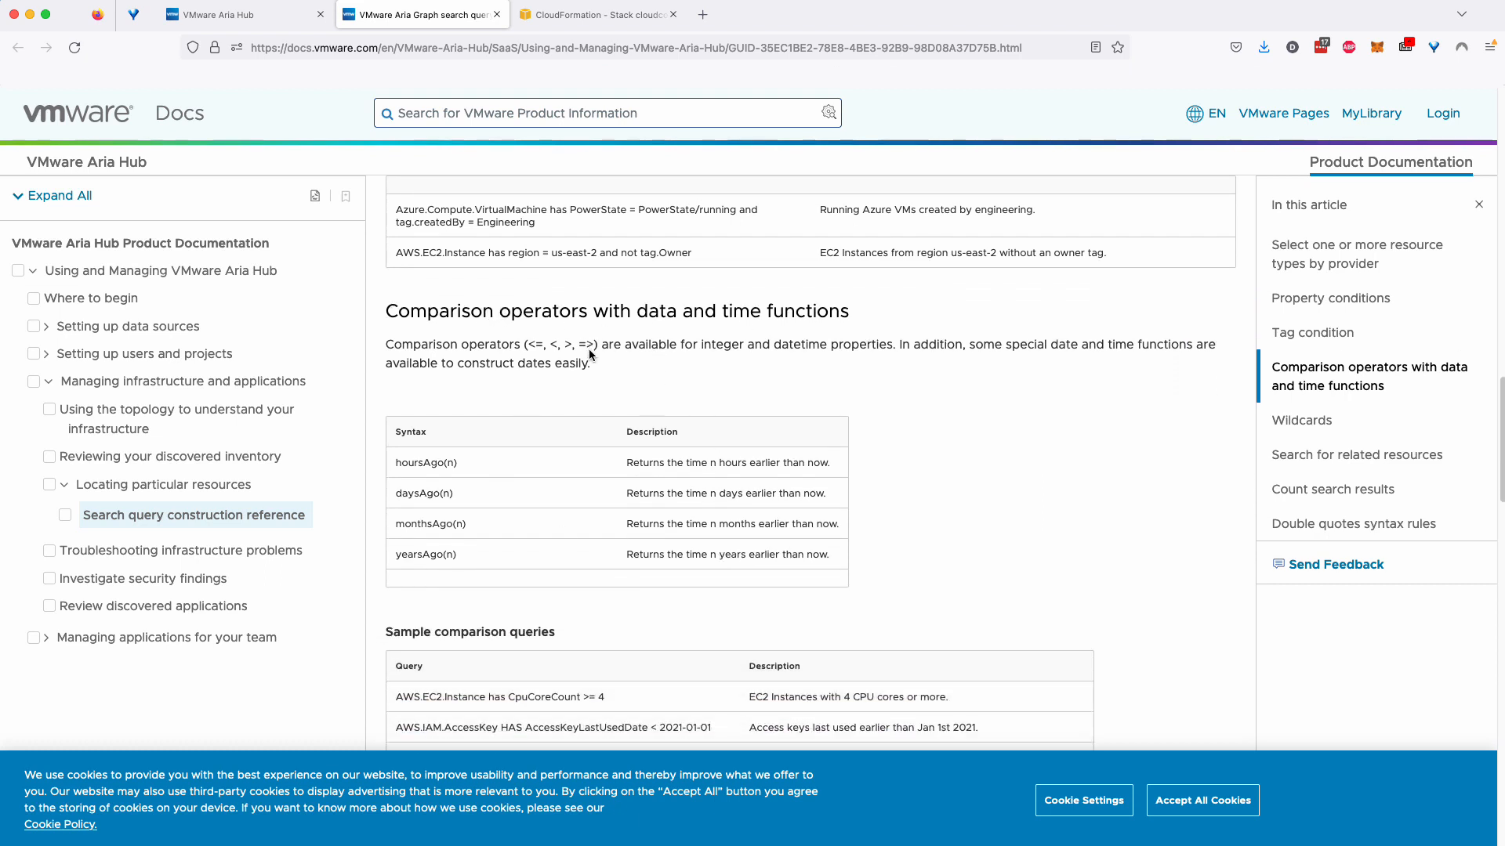
scroll(589, 348, down, 4)
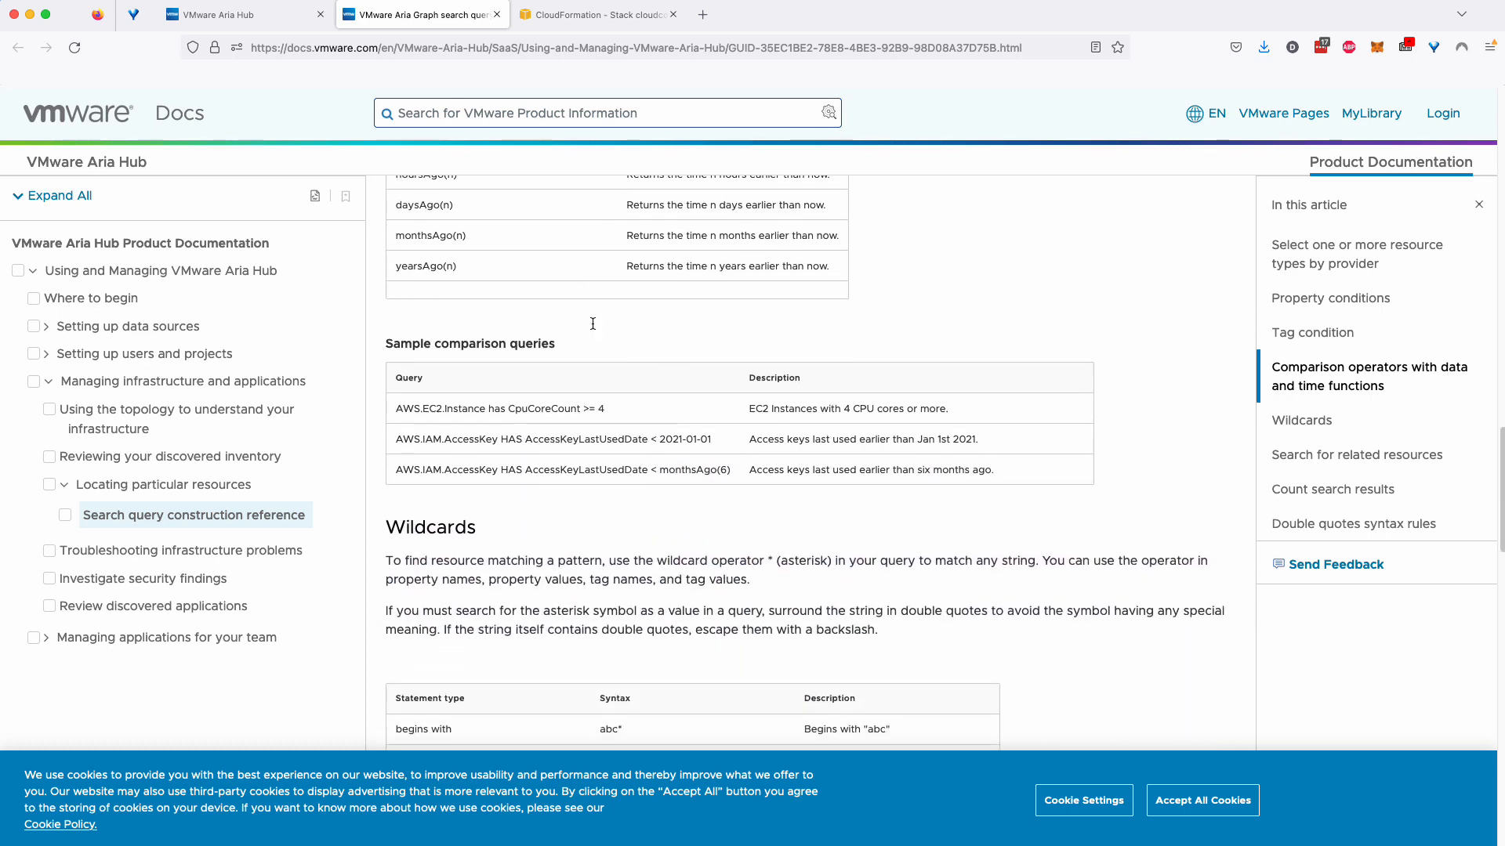
scroll(604, 368, down, 5)
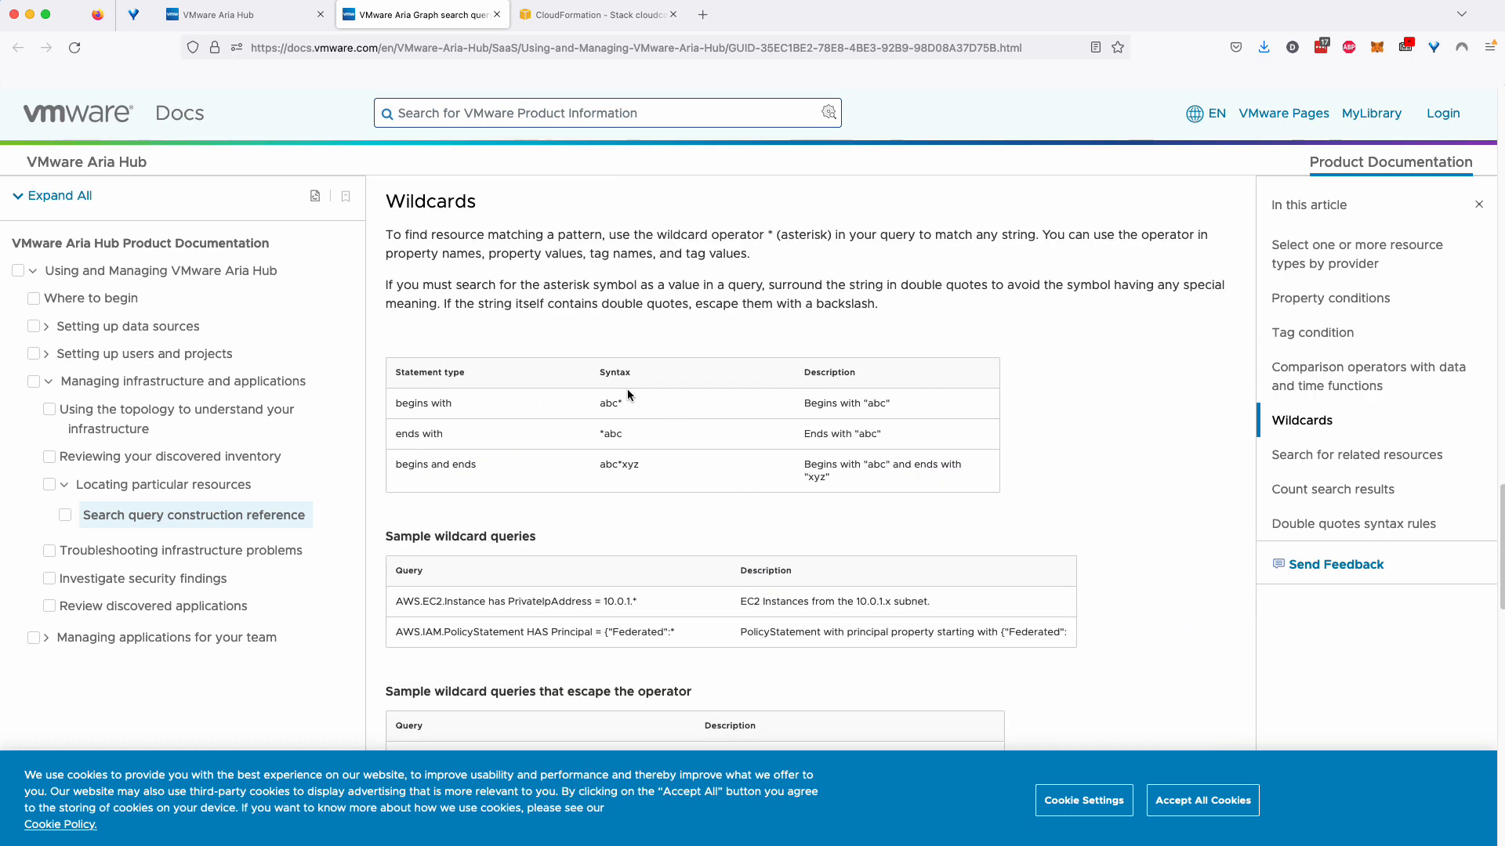
scroll(652, 500, down, 1)
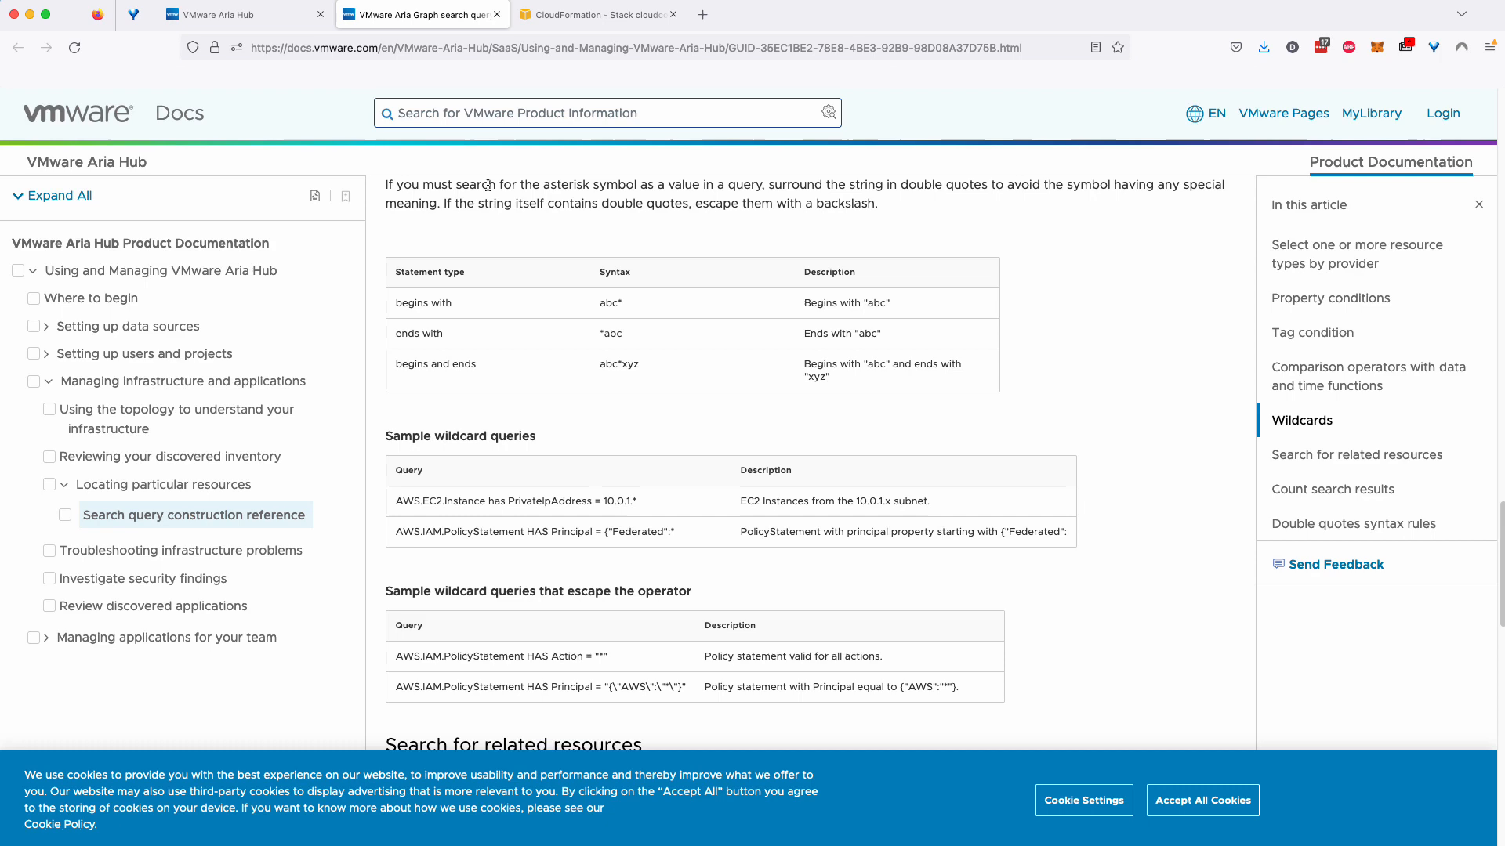
- Return to Aria Hub, open the Application Modeler, and view the connected resources of the selected potential application
click(285, 23)
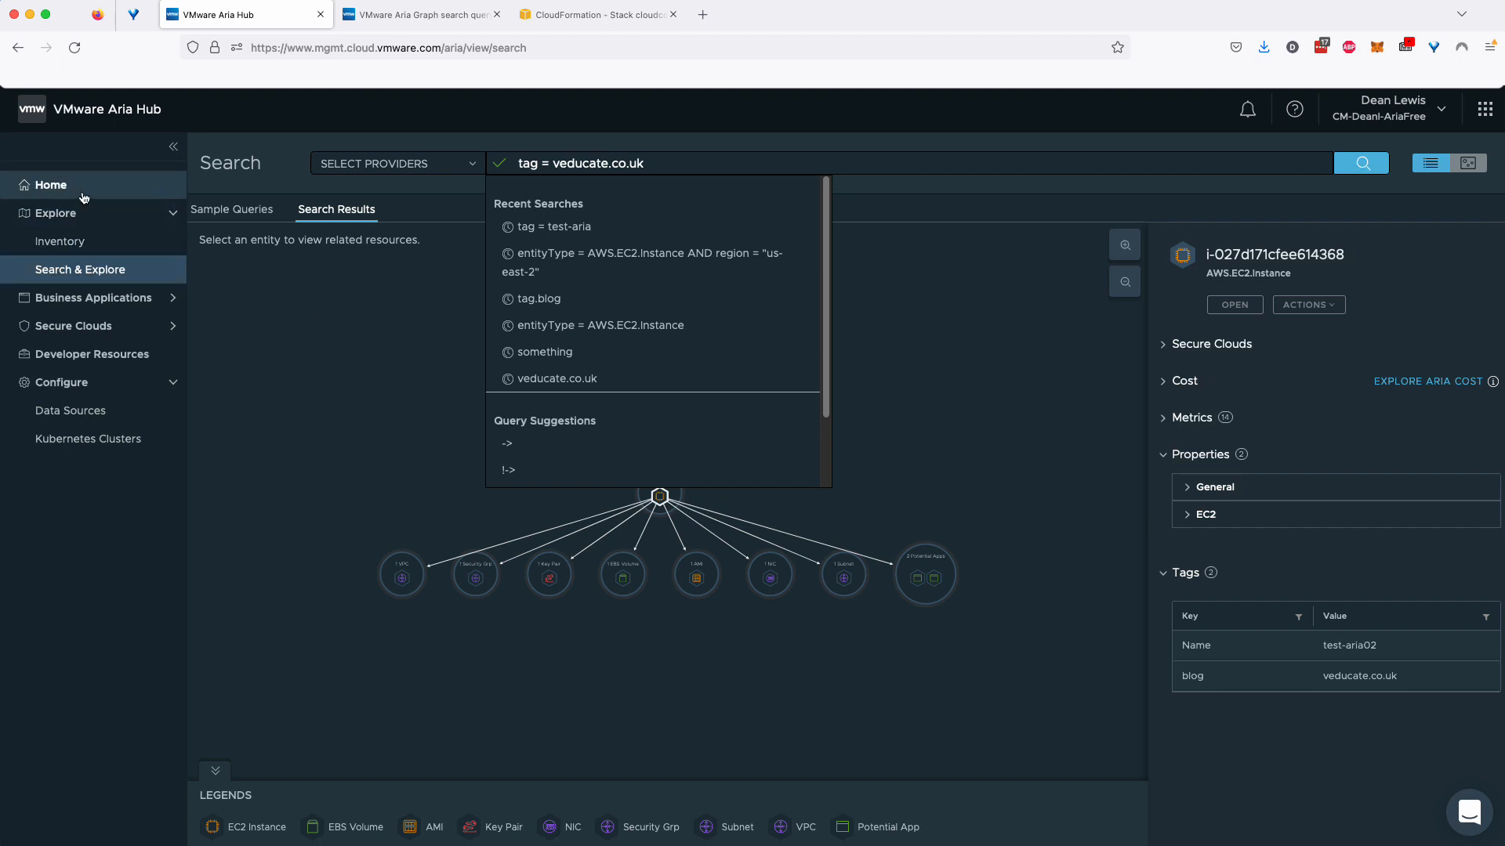
click(118, 312)
click(133, 354)
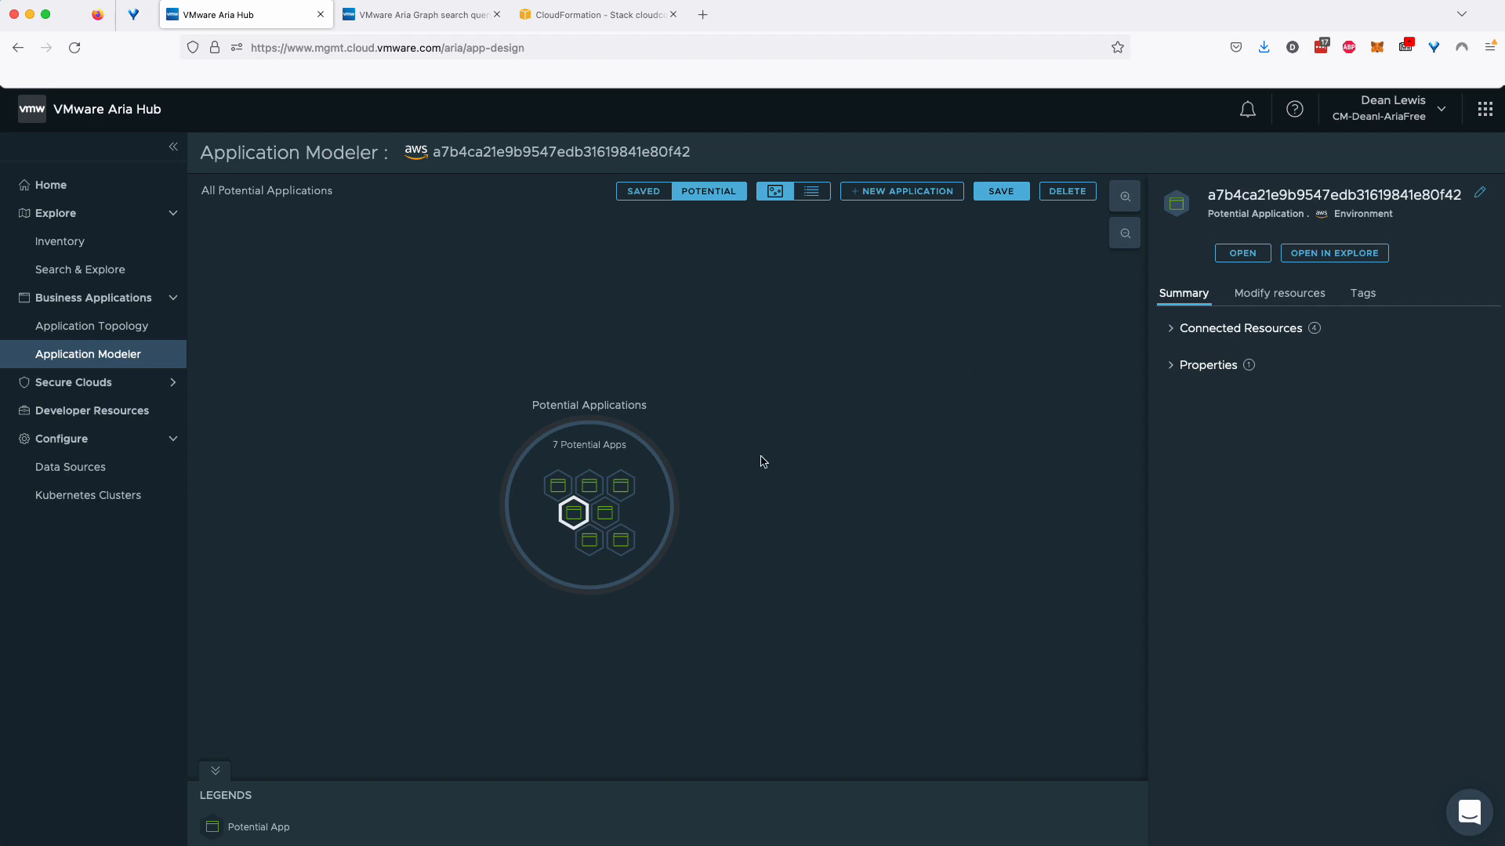
click(1172, 329)
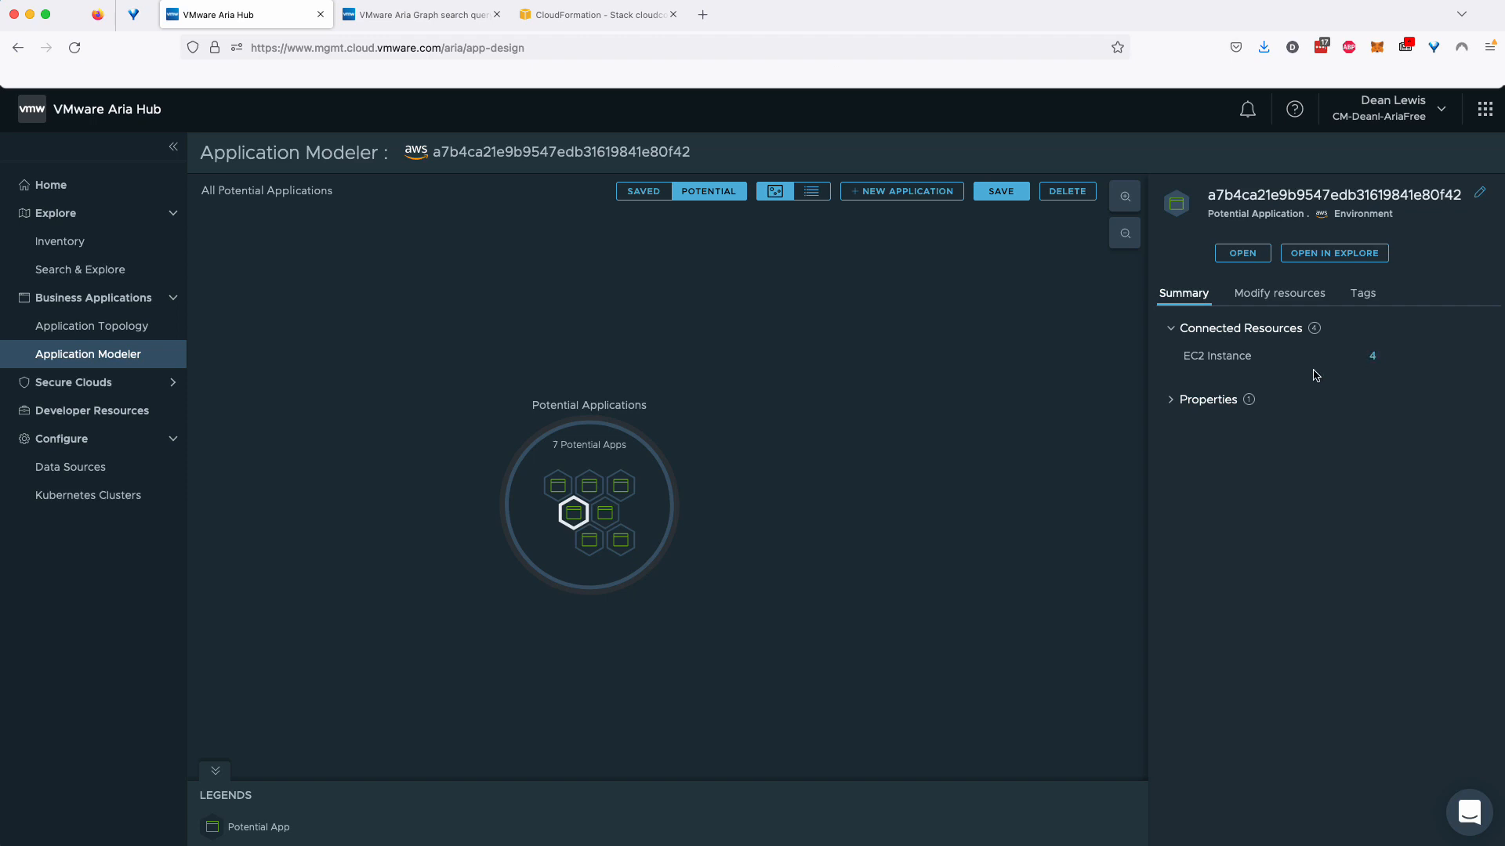
double_click(1218, 195)
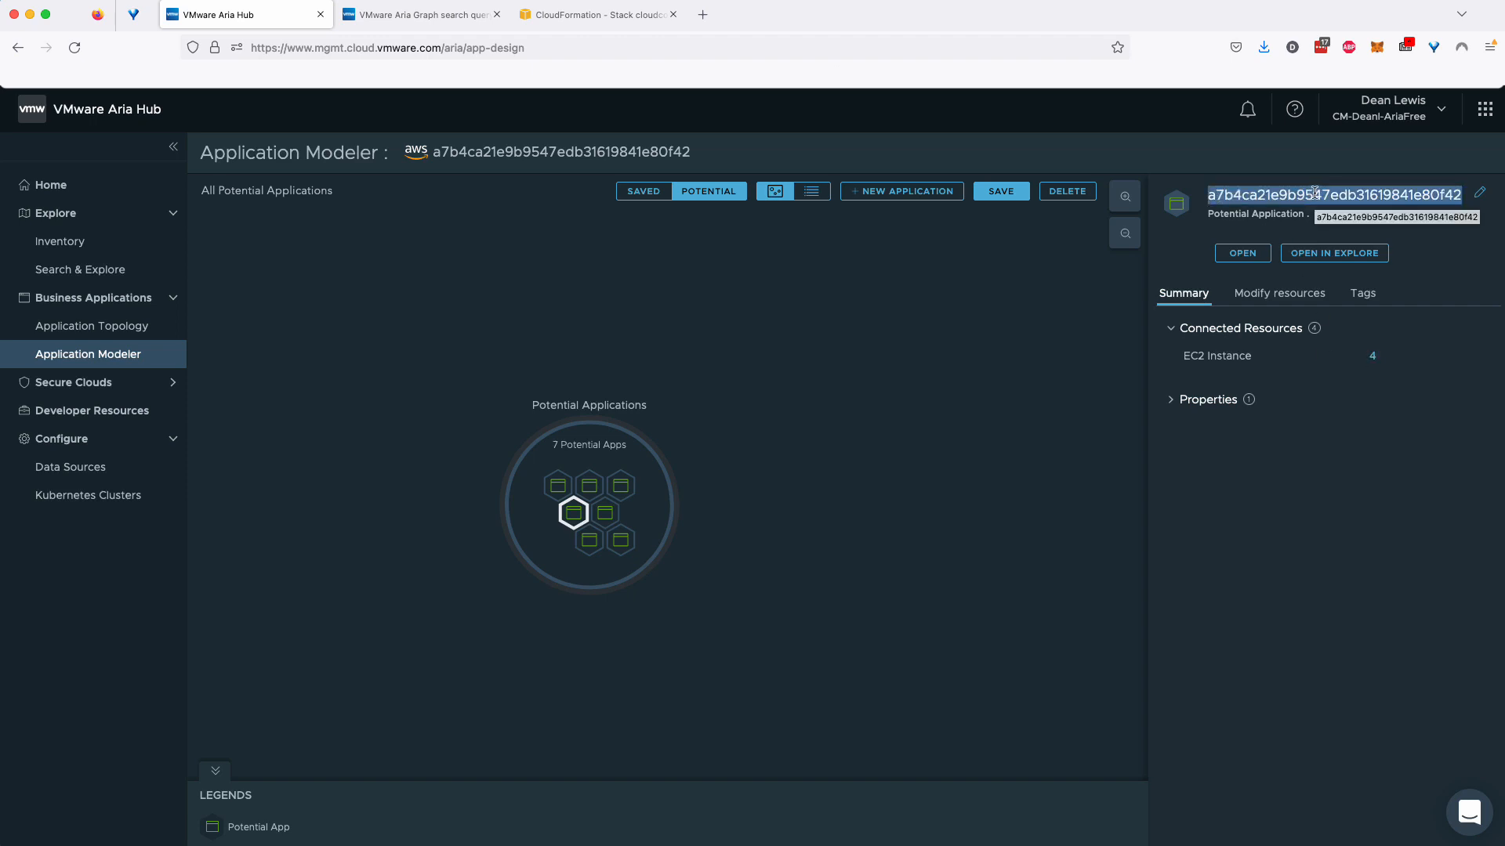
- Switch to the saved applications and create a new application named bookstore
click(655, 193)
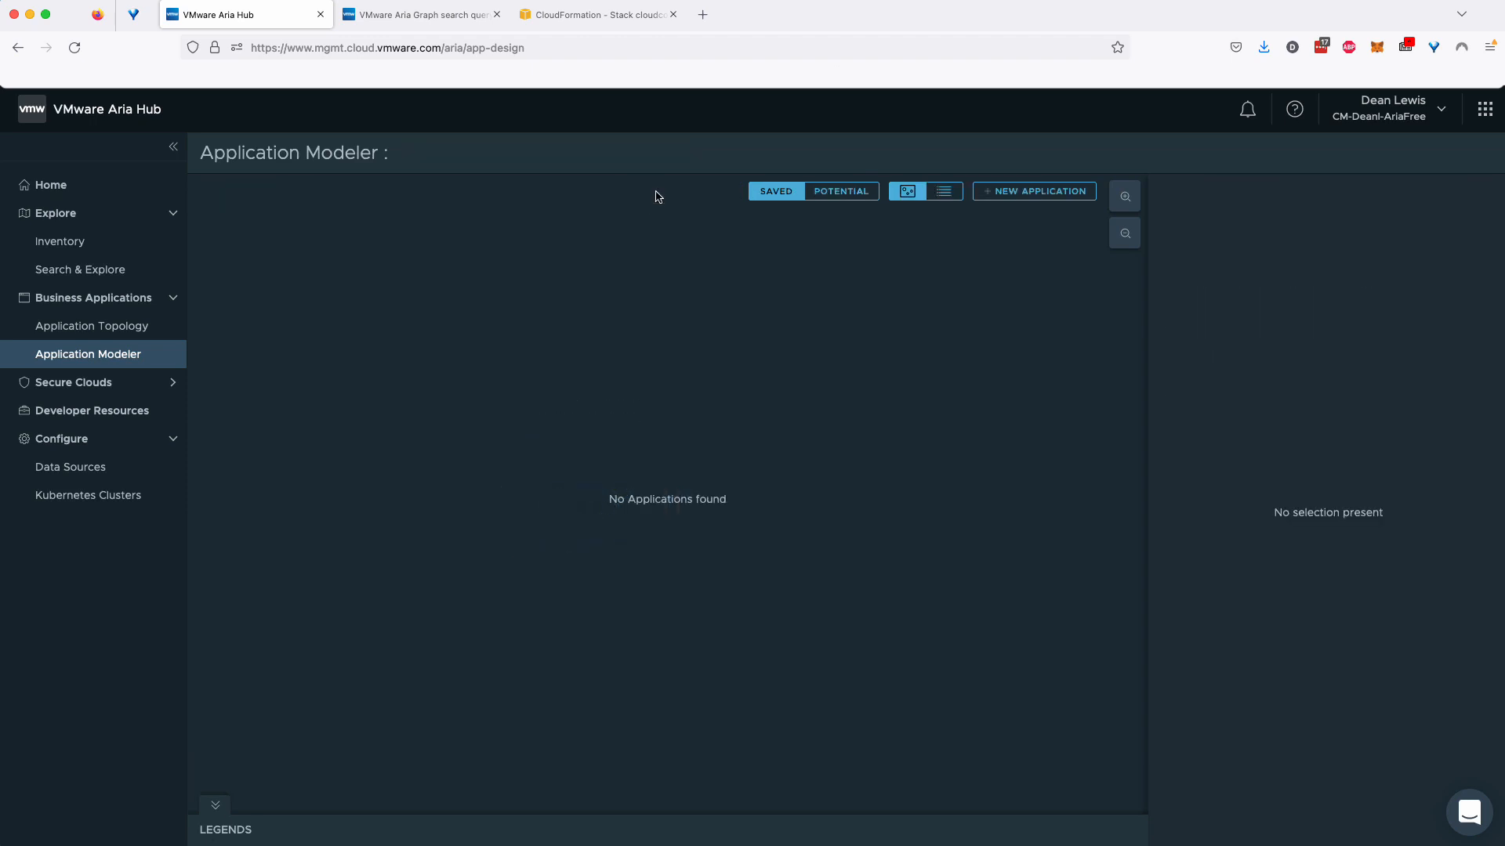
click(1025, 193)
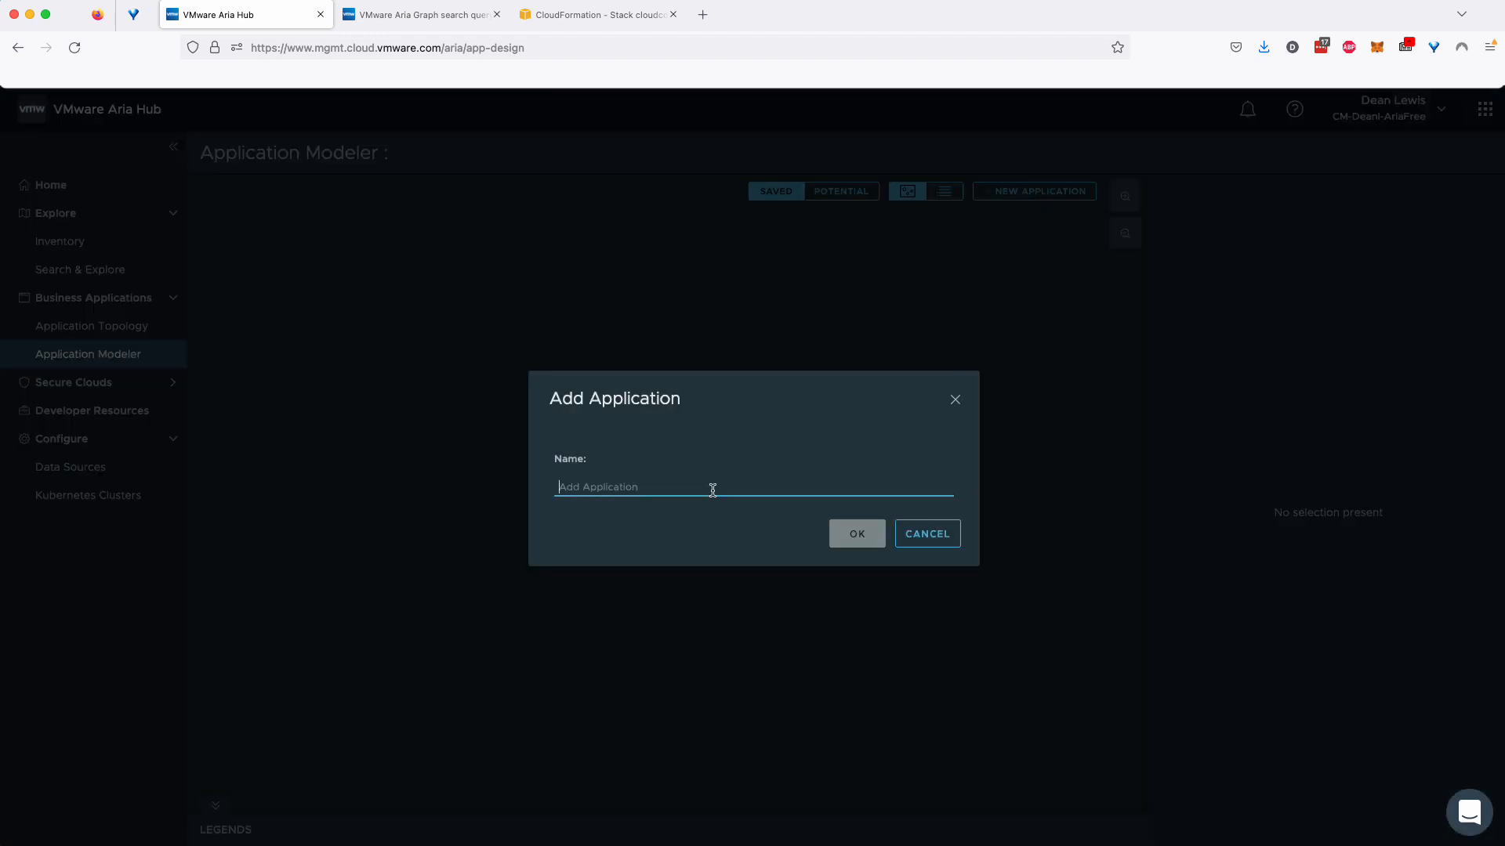
text(bookstore)
click(848, 539)
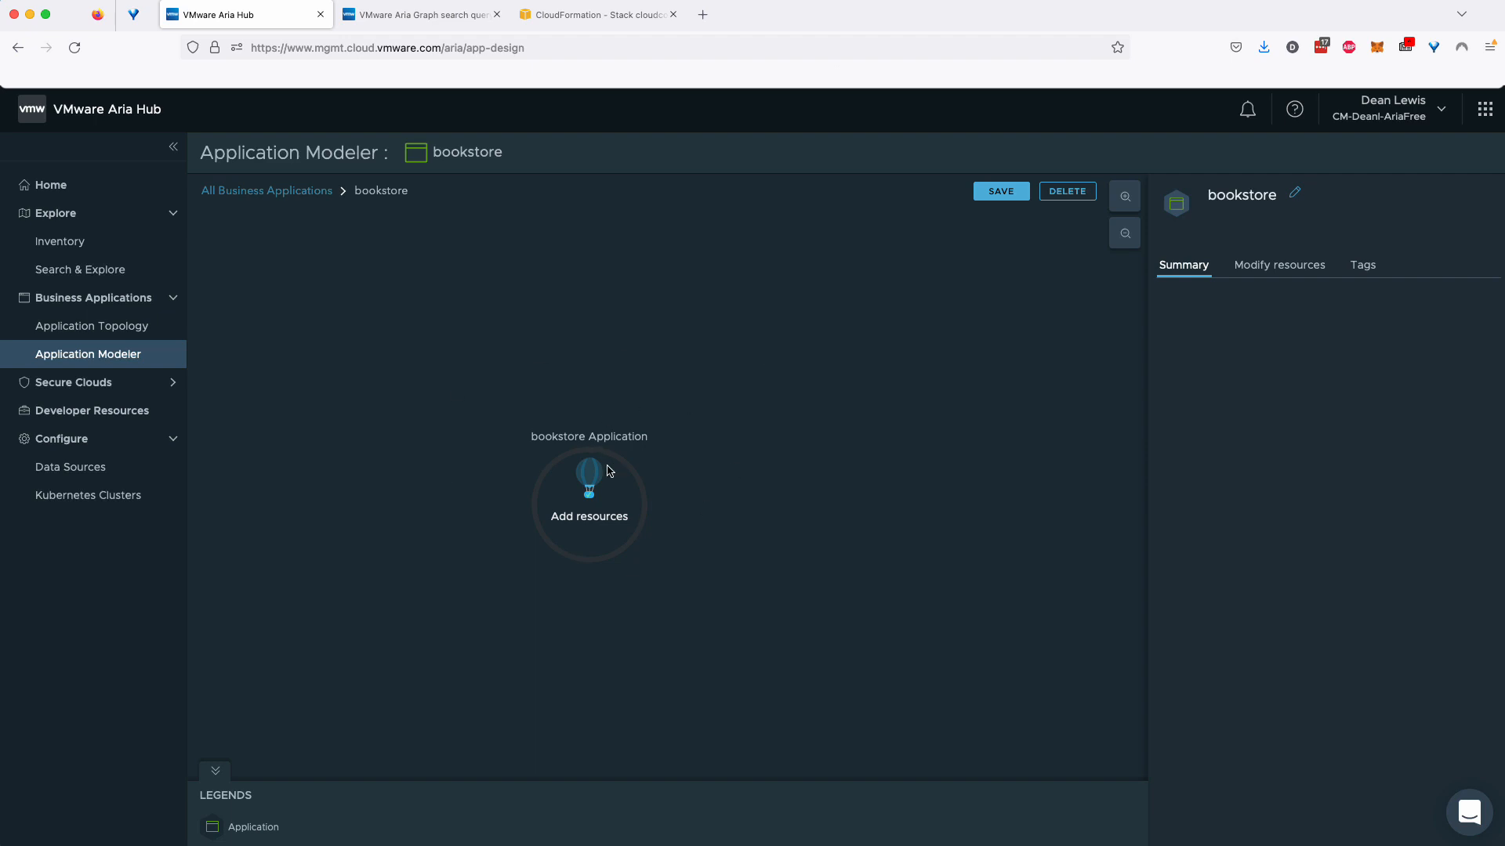
- Add a new group named DB to the bookstore application's resources
click(1268, 266)
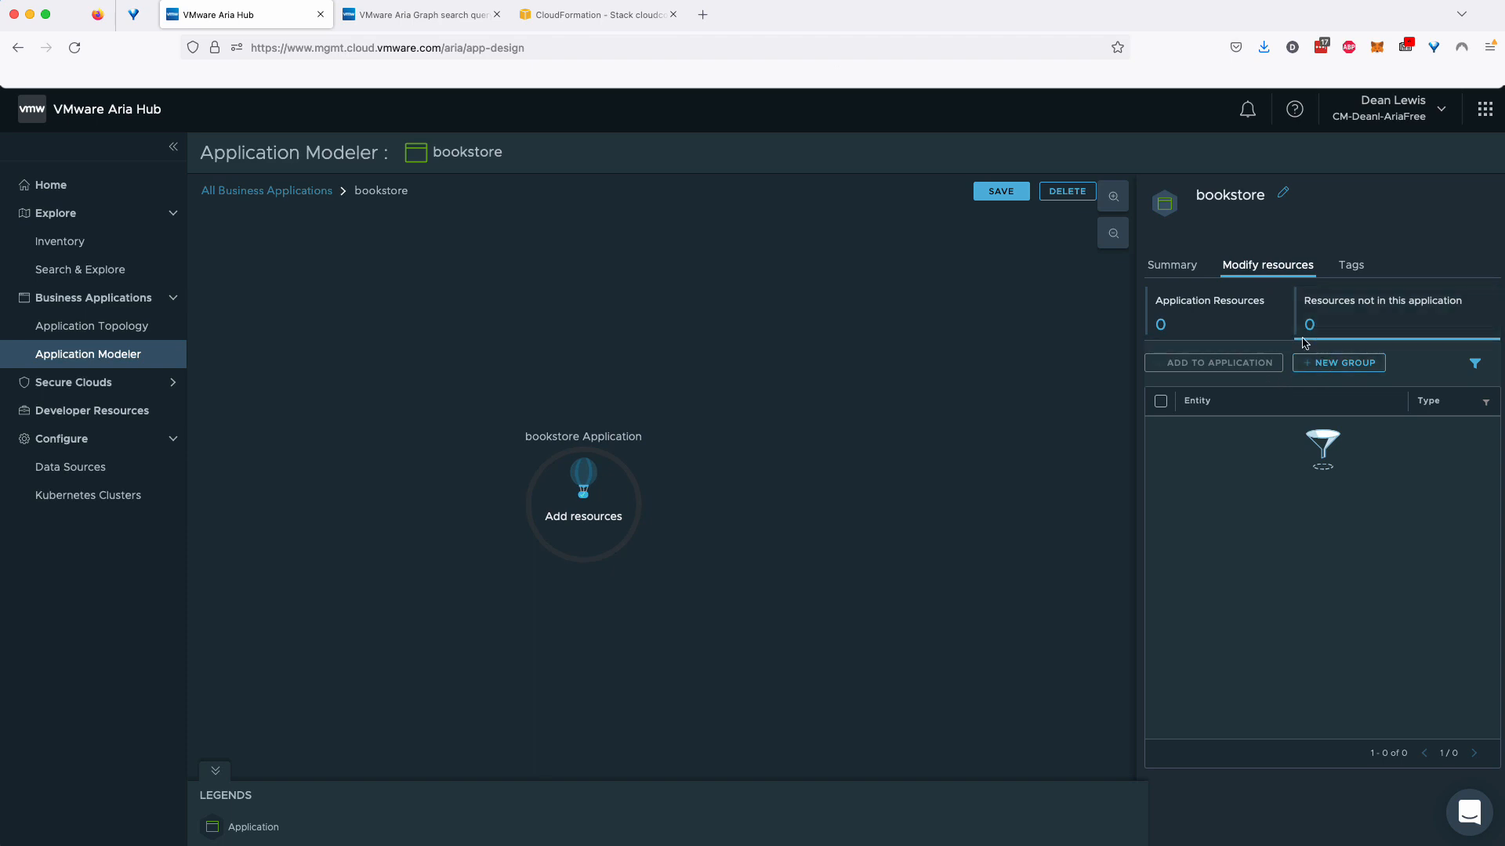
click(1317, 366)
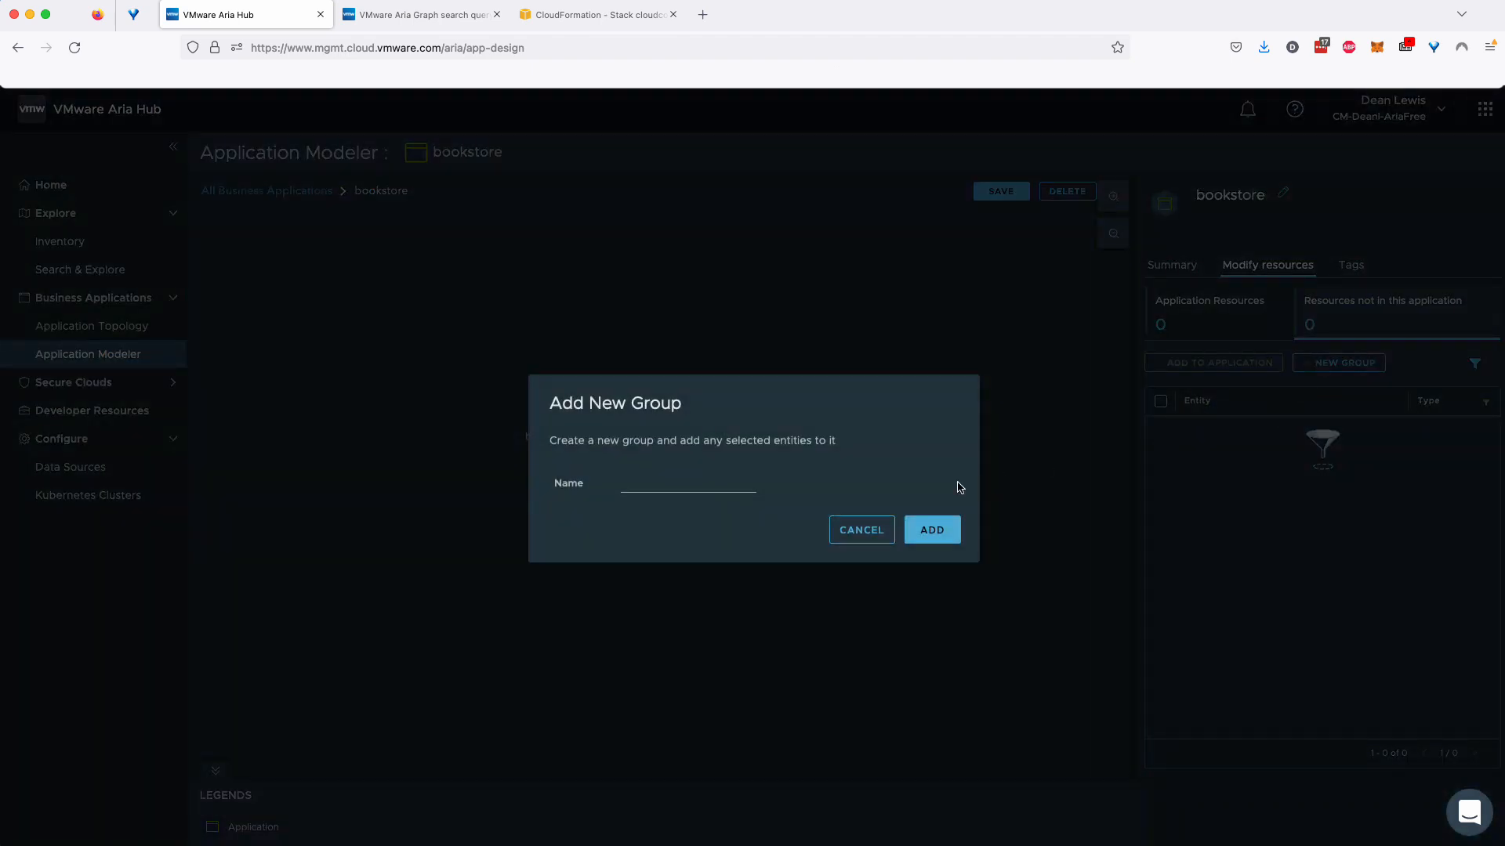
click(660, 486)
text(DB)
click(933, 531)
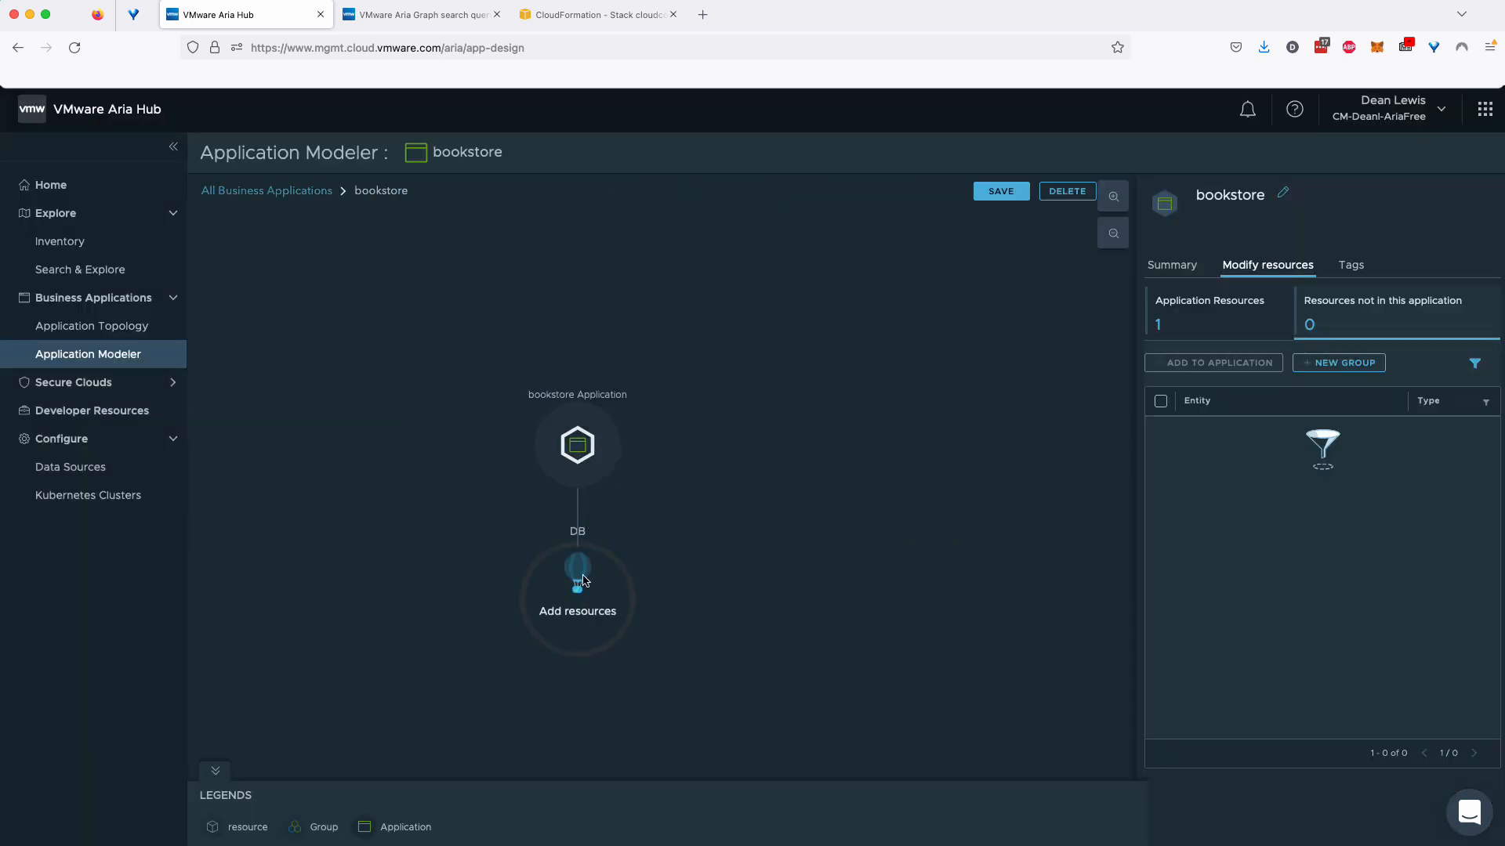
- Select the DB group and check its application resources, available resources, type filter, tags and summary
double_click(581, 521)
click(578, 587)
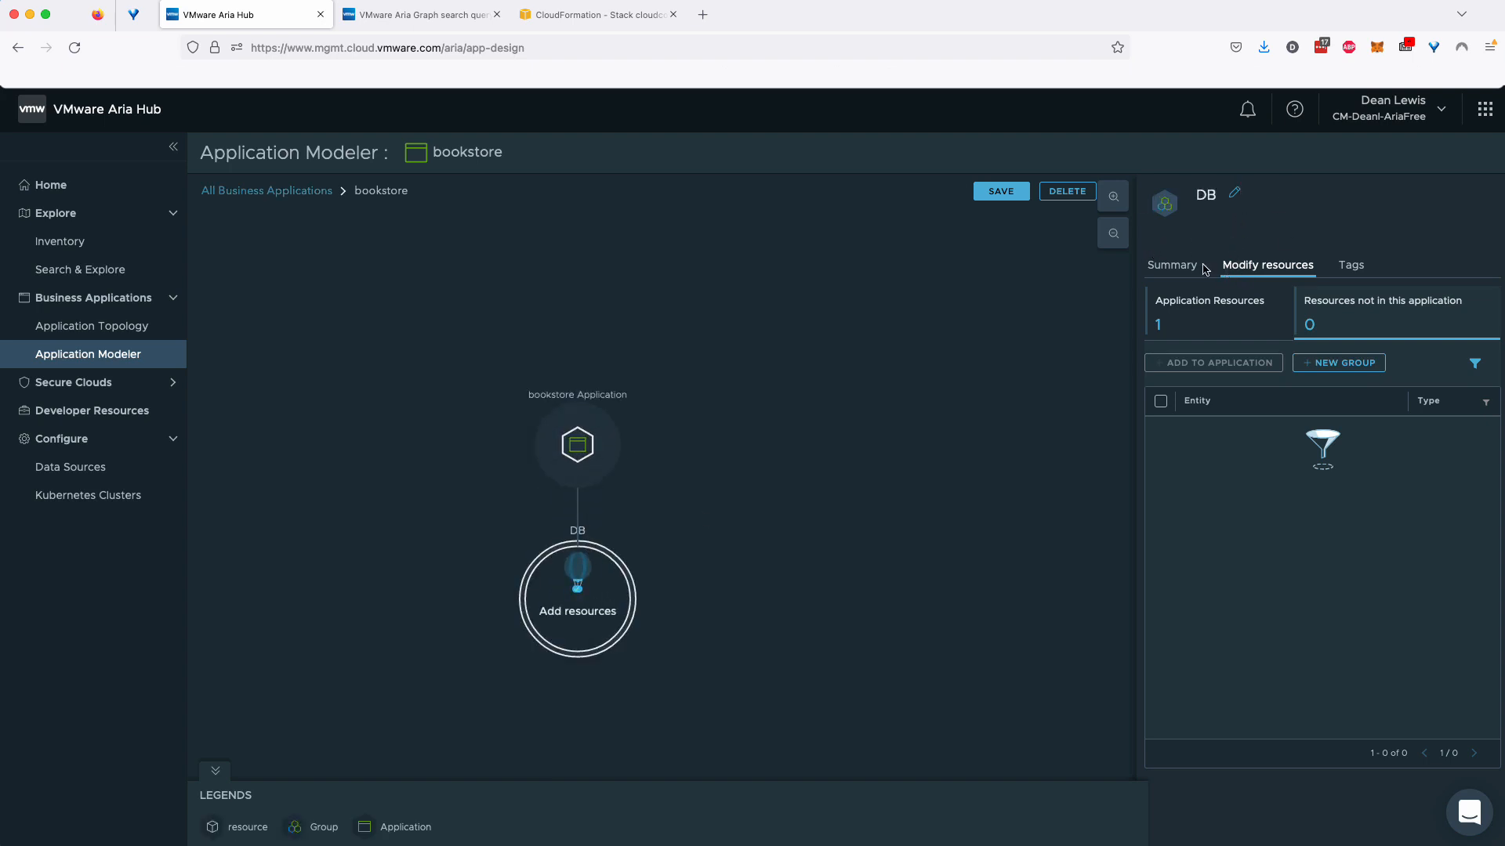
click(1235, 319)
click(1294, 337)
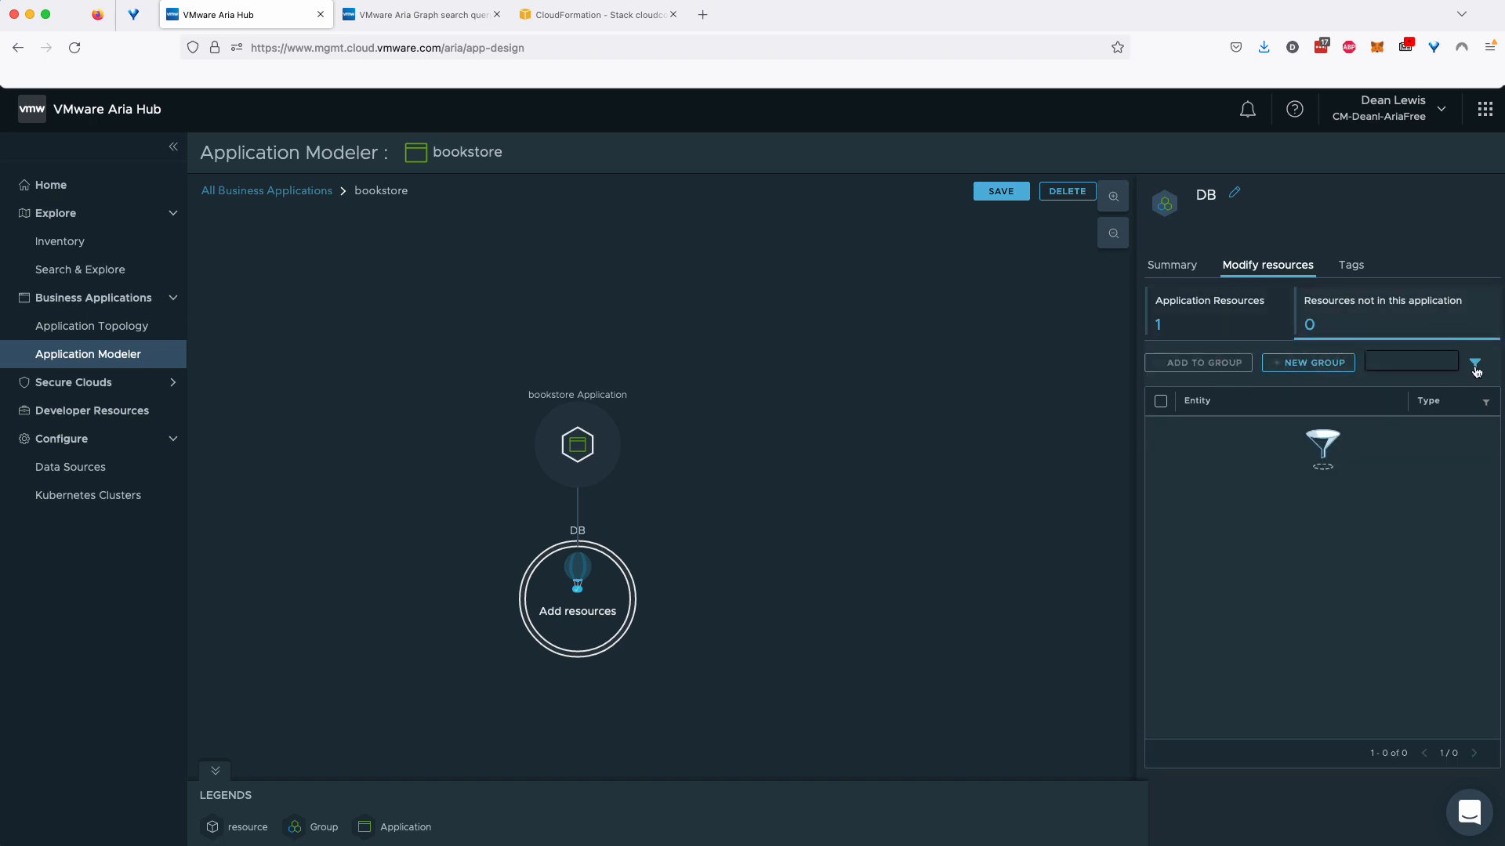
click(1486, 402)
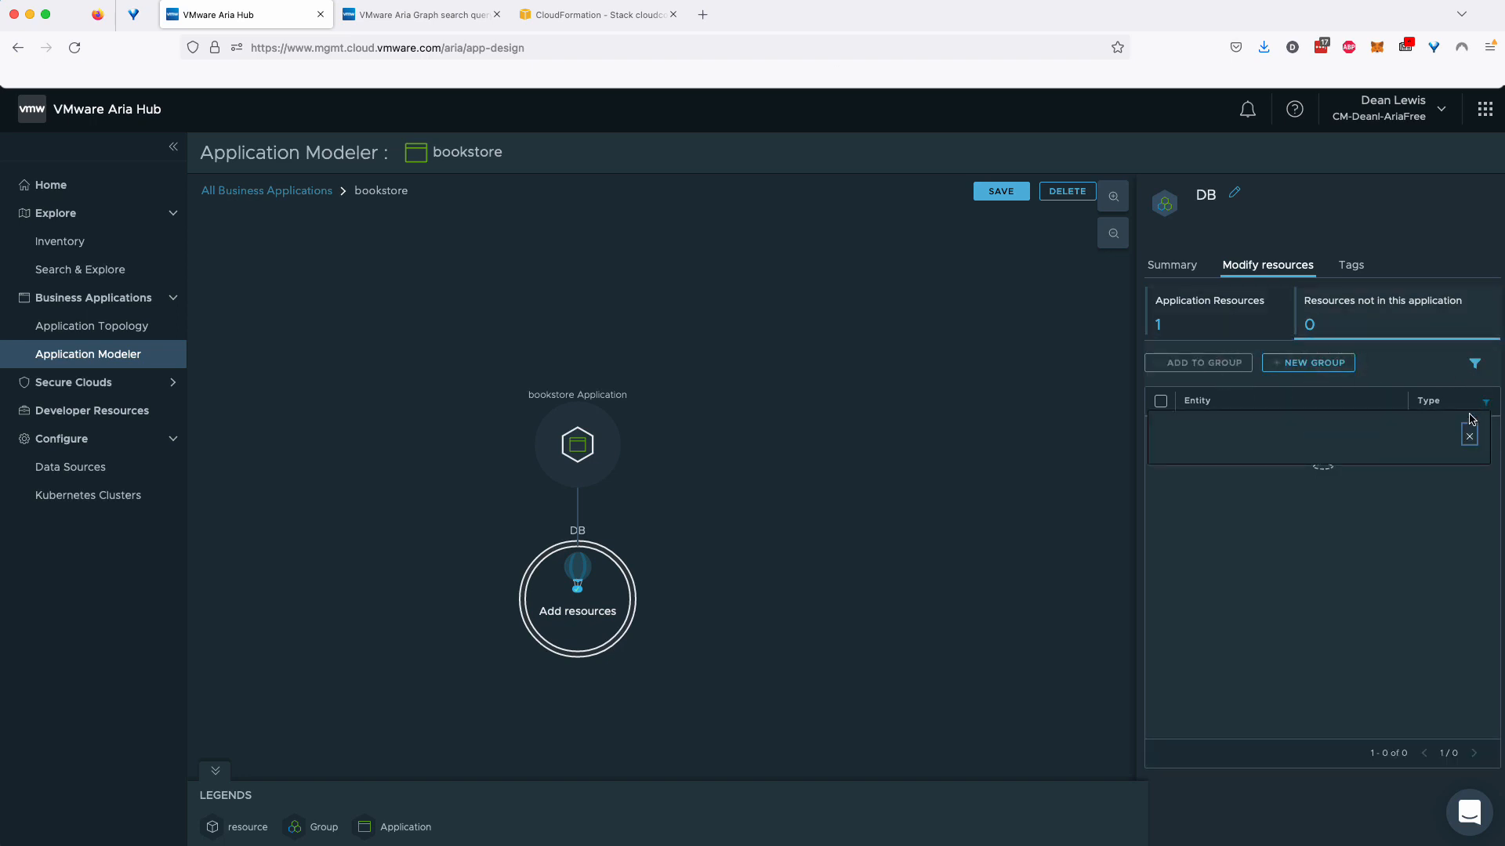
click(1347, 266)
click(1184, 266)
- Save the bookstore application, return to all business applications, and reload the page
click(1000, 193)
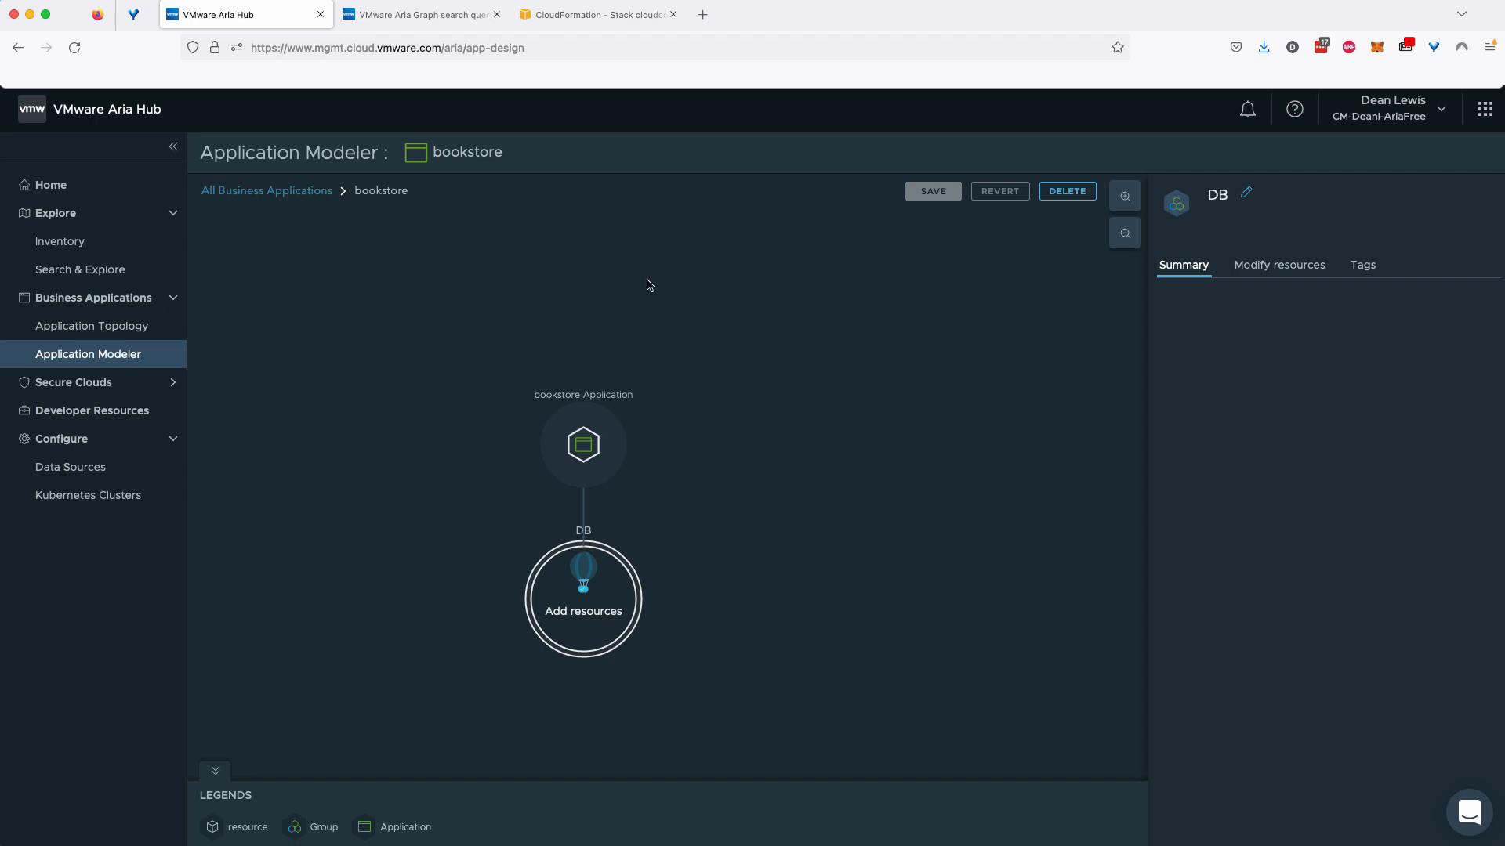
click(268, 193)
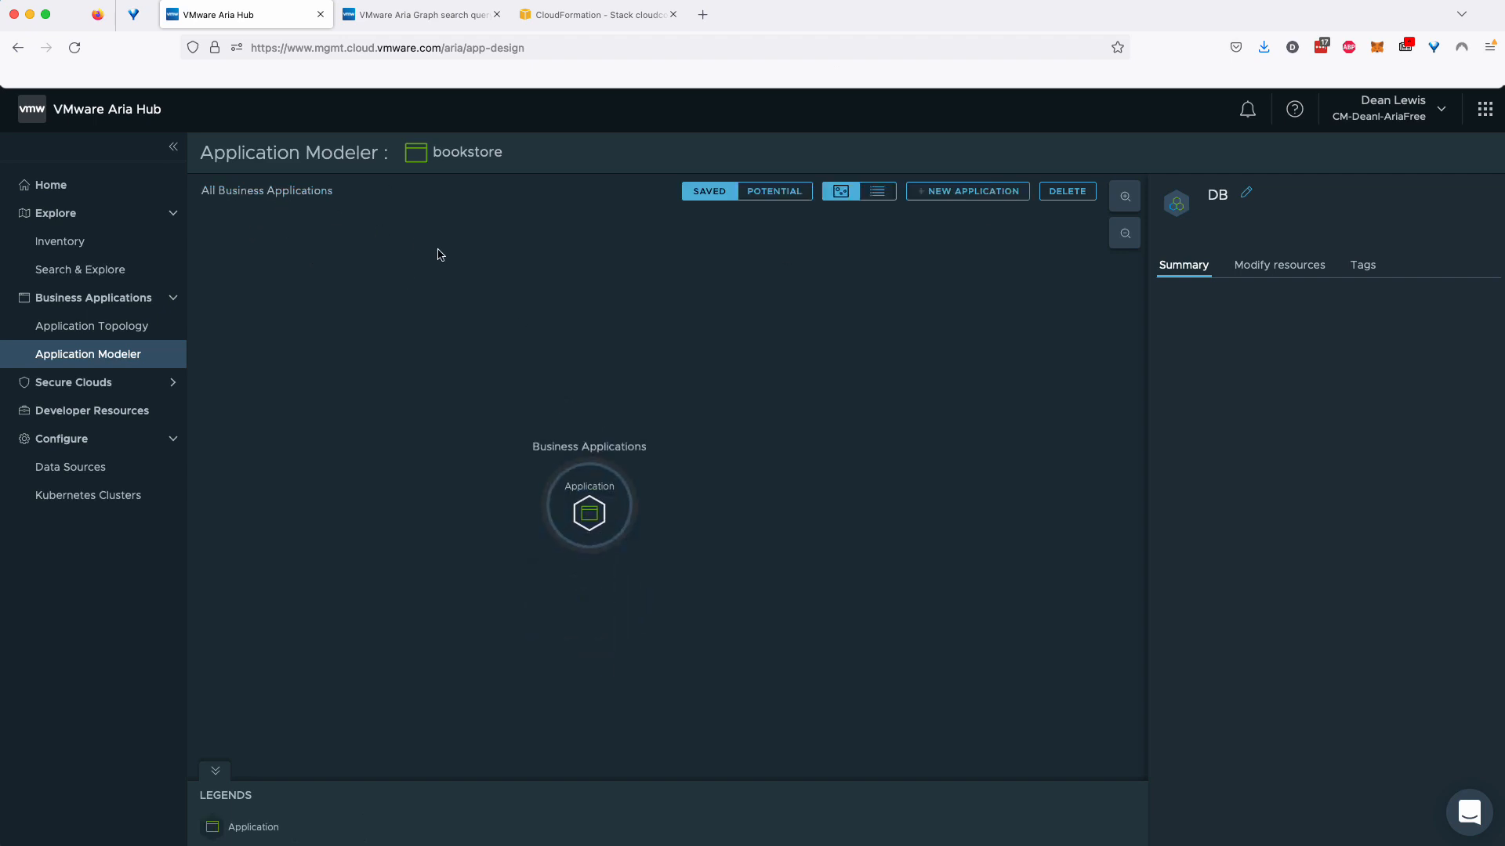
click(76, 49)
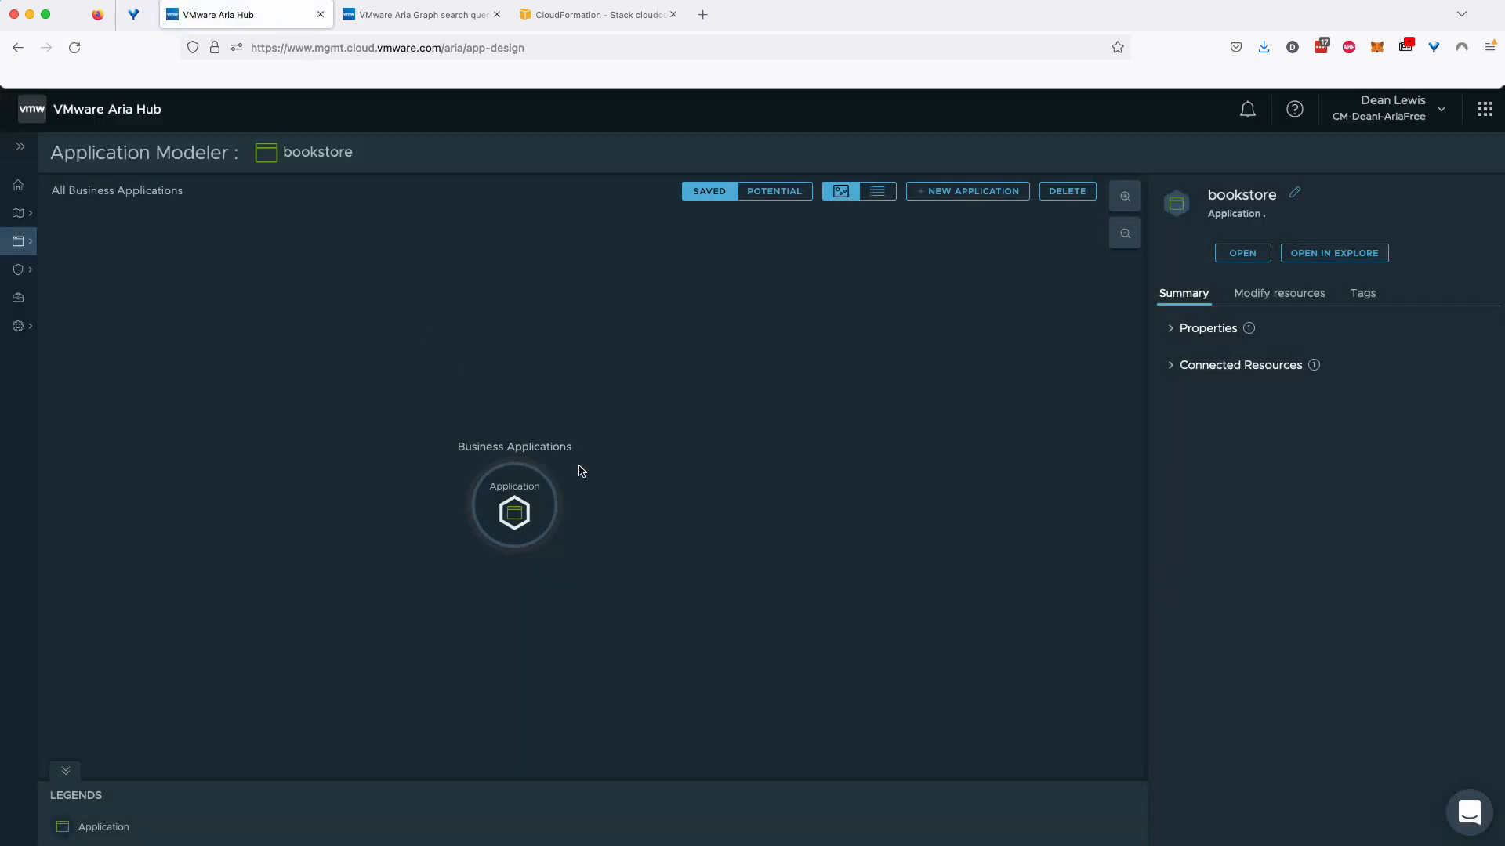
- Open the bookstore application, select its DB group, and filter the resources not in the application by the AWS cloud provider
click(1257, 290)
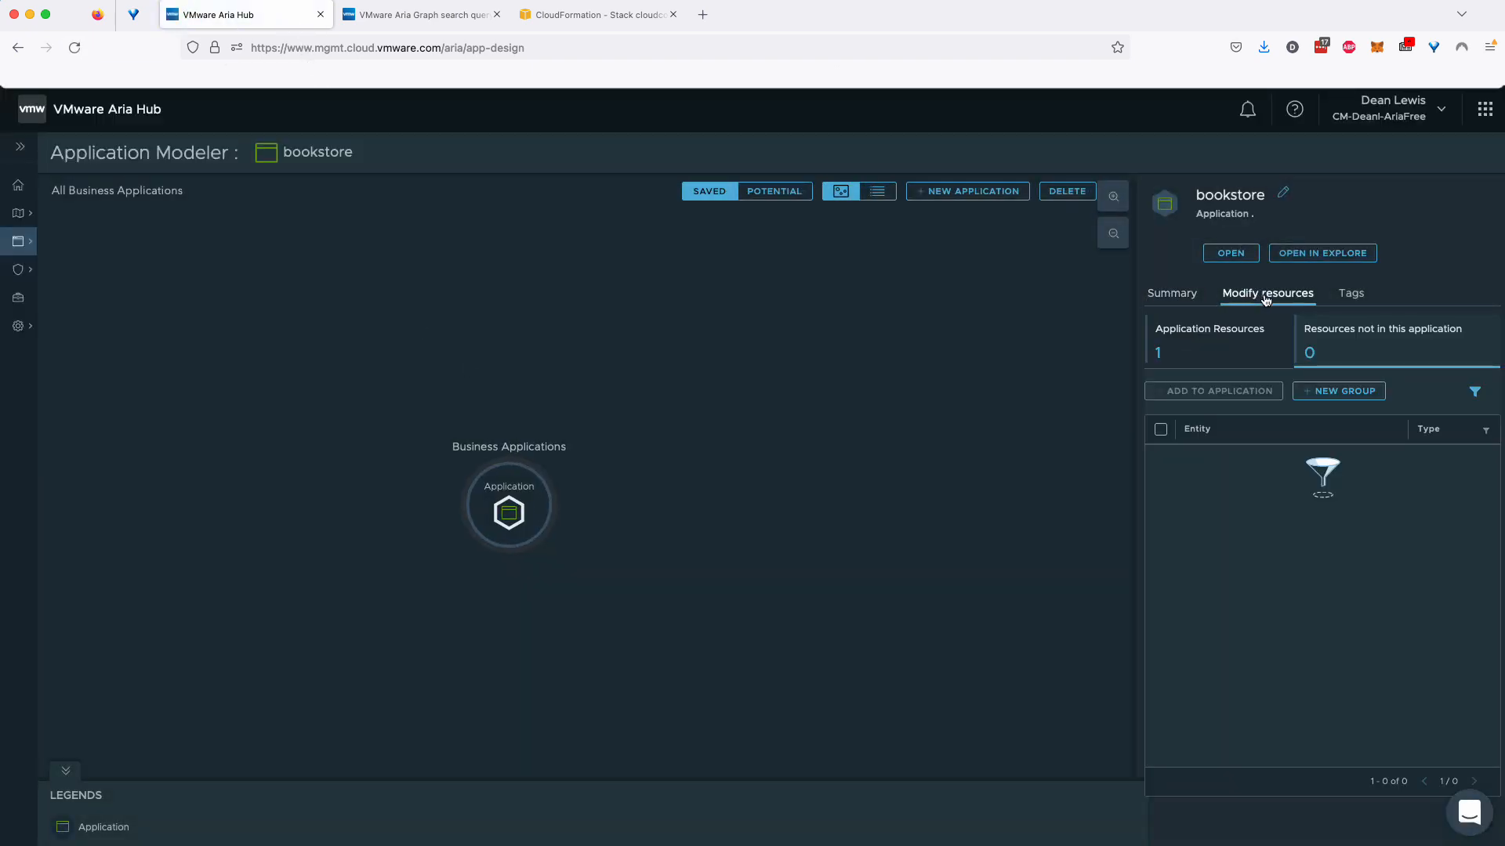
click(1232, 349)
click(1337, 350)
double_click(508, 513)
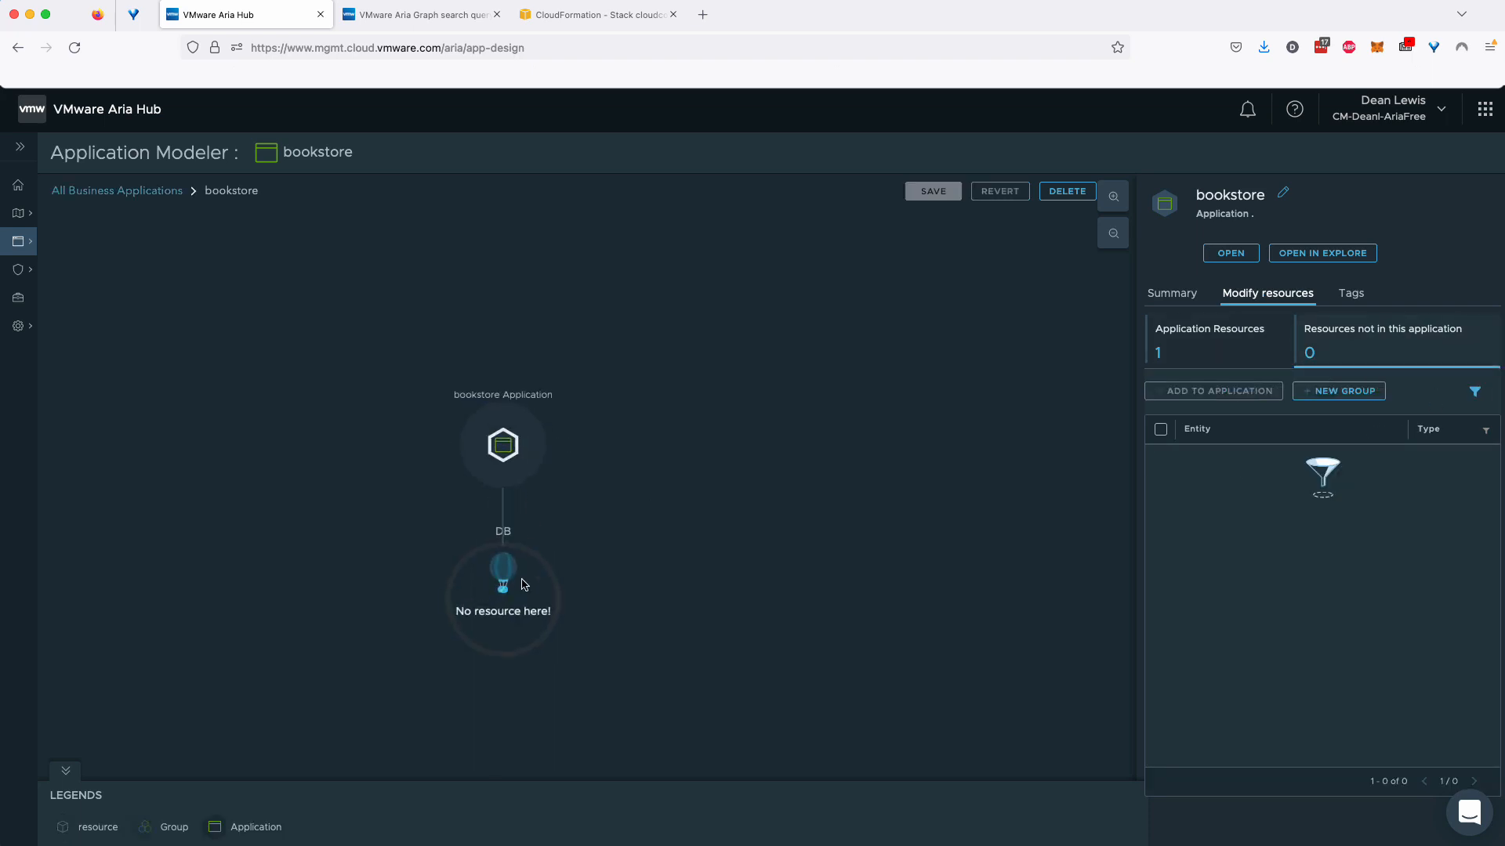
click(513, 548)
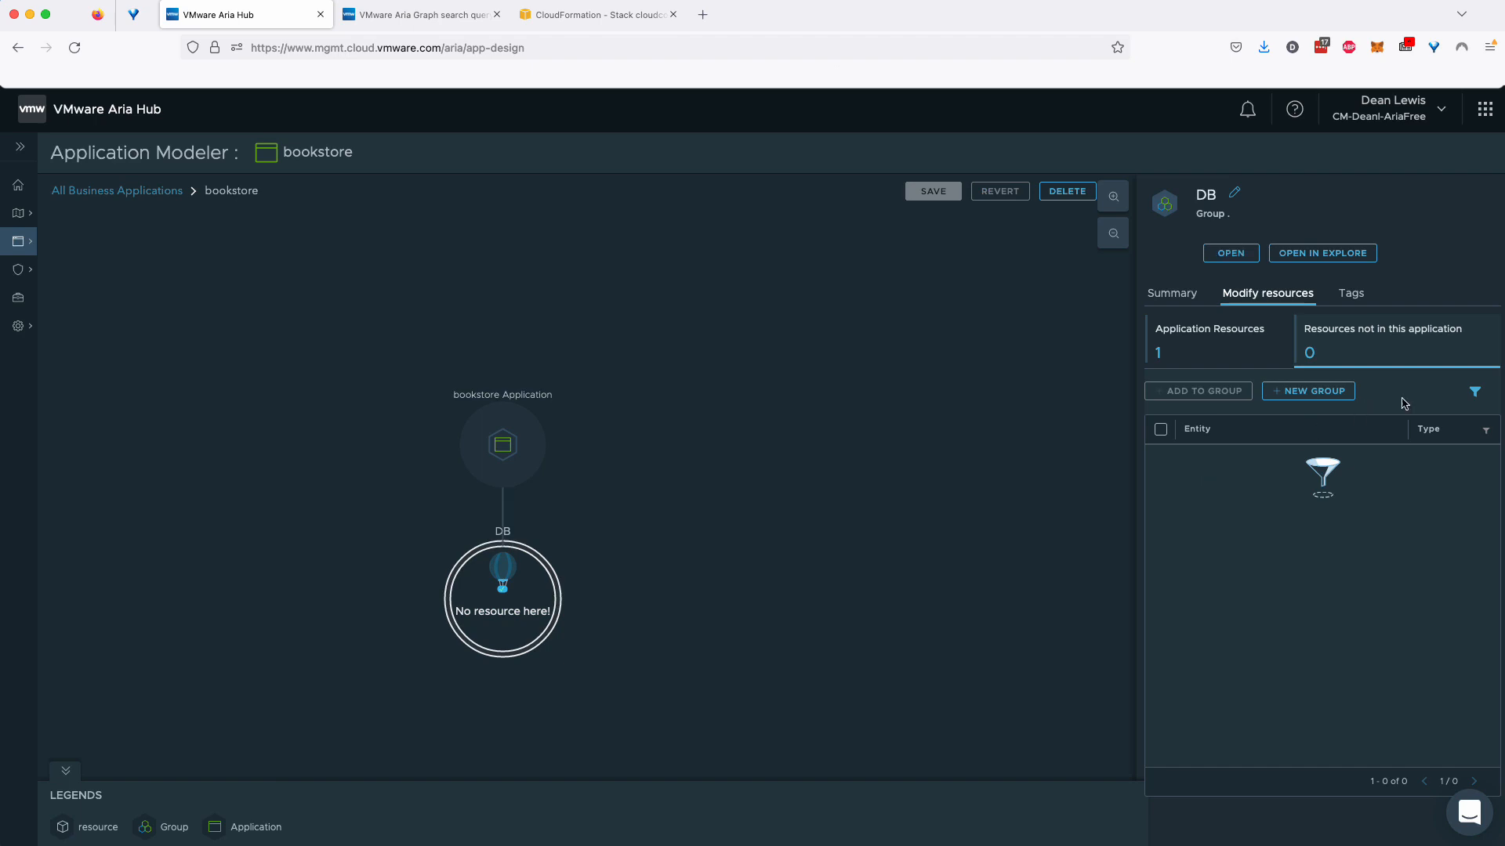
click(1476, 393)
click(1297, 429)
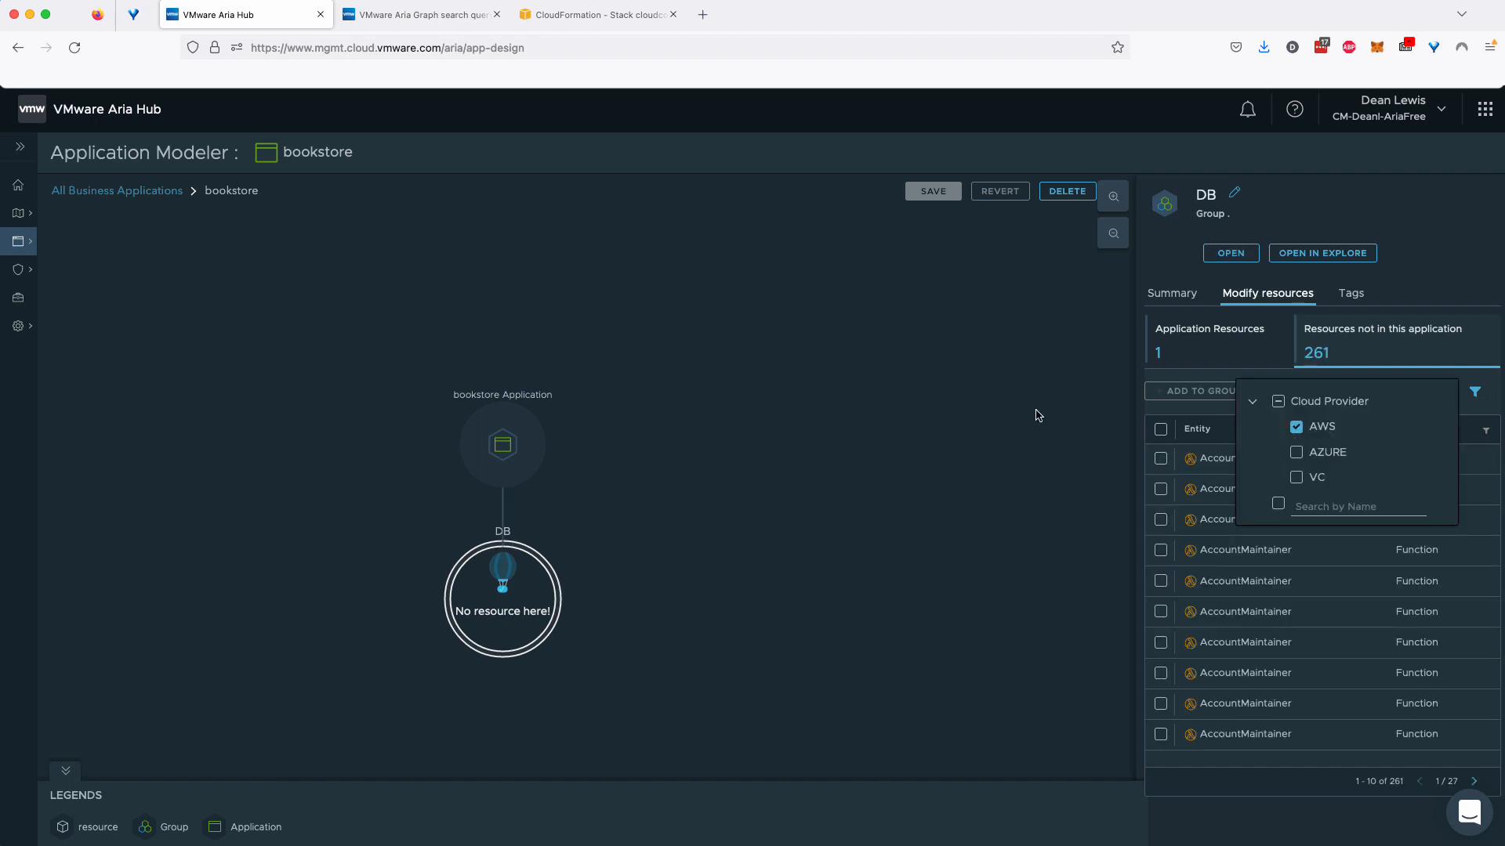
click(1220, 427)
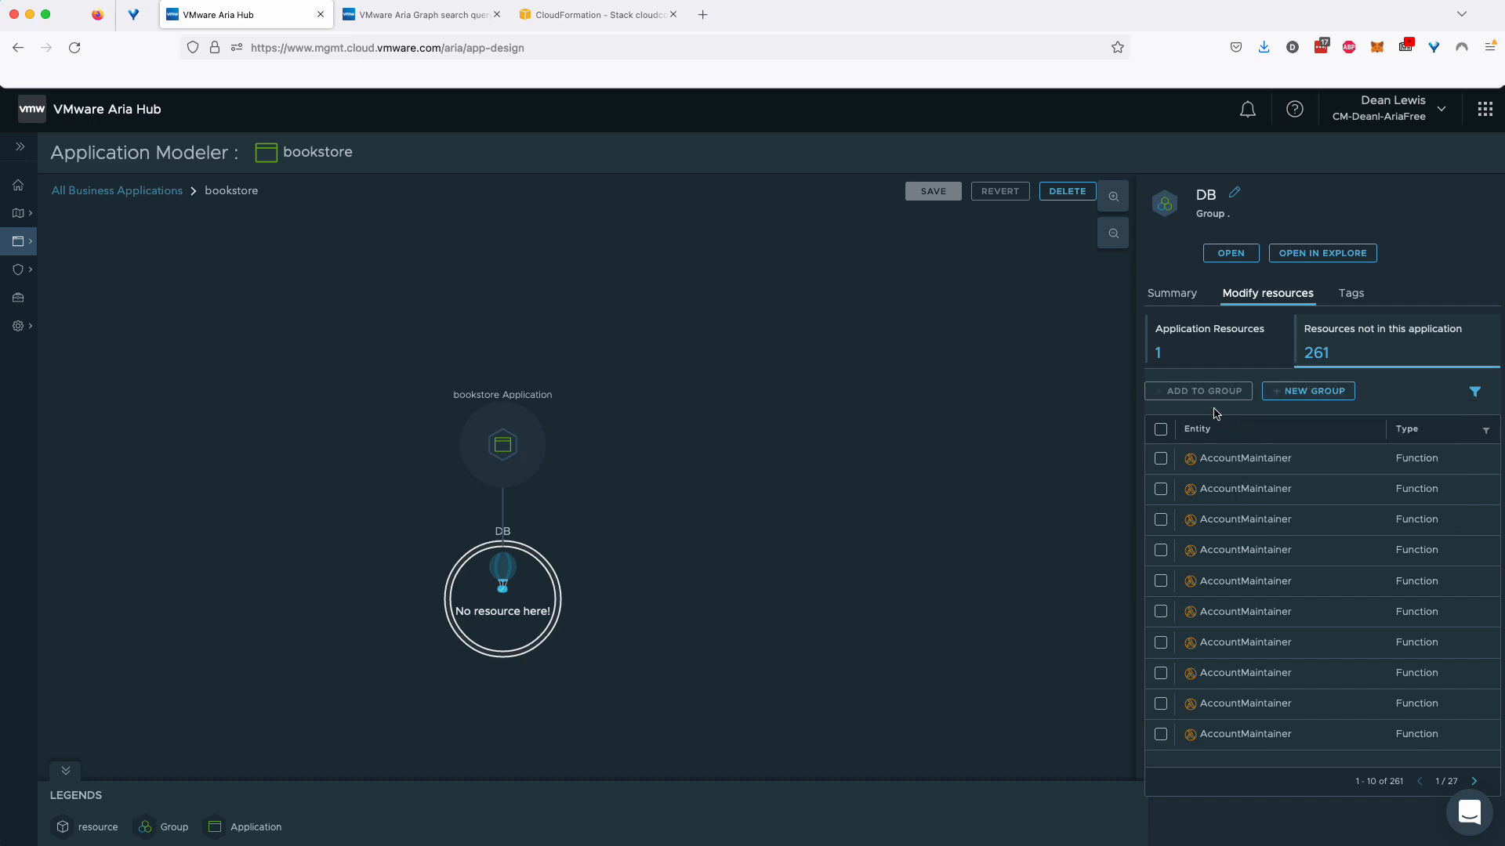
- Filter the resources by type AWS.DynamoDB.Table, and add mybookstore-Books, mybookstore-Cart and mybookstore-Orders to the DB group
click(1486, 431)
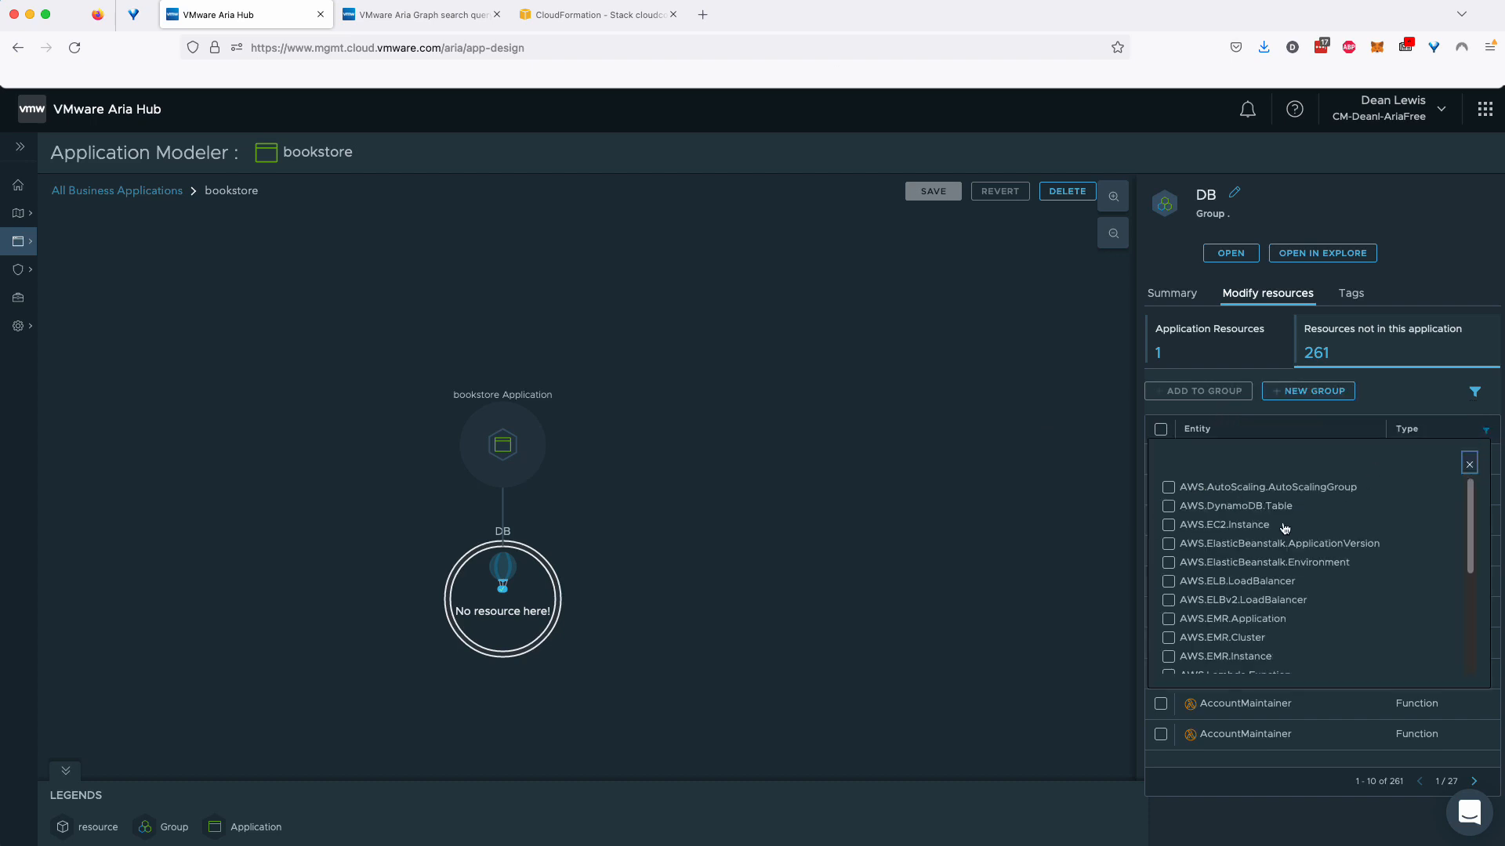
click(1168, 506)
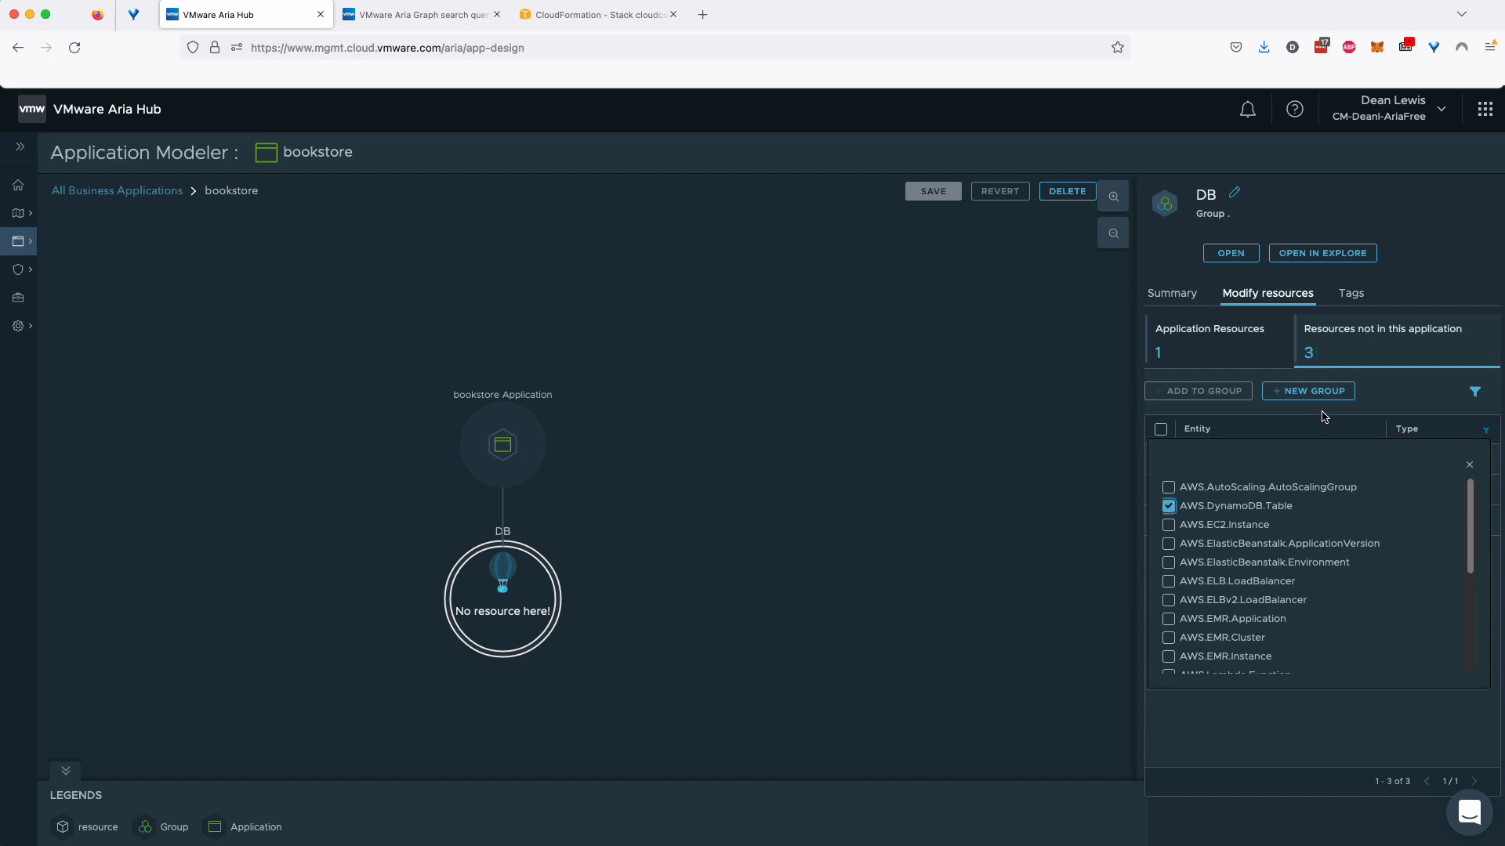
click(1308, 431)
click(1160, 430)
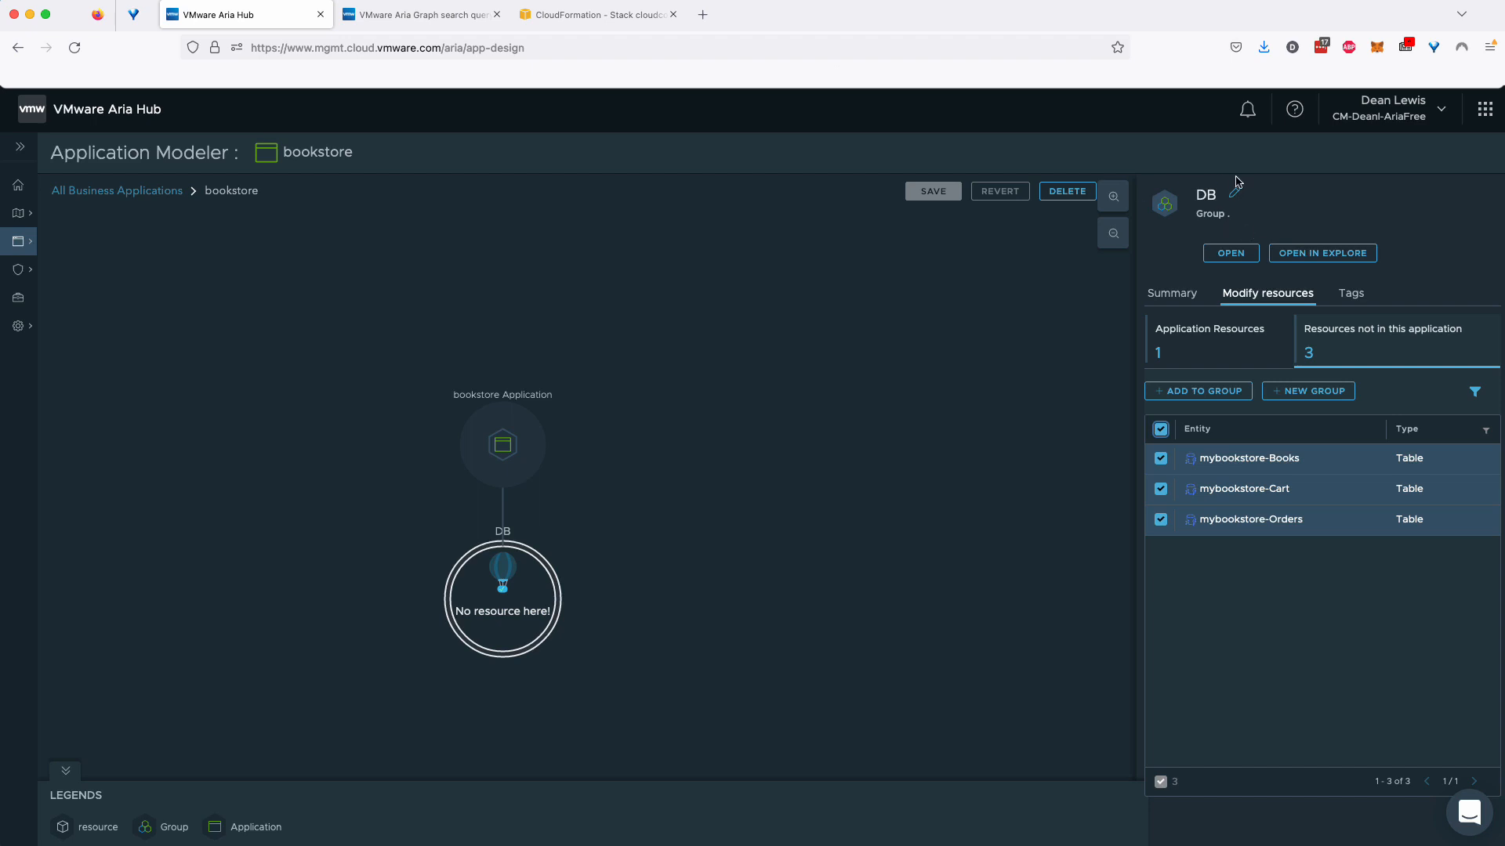
click(1214, 404)
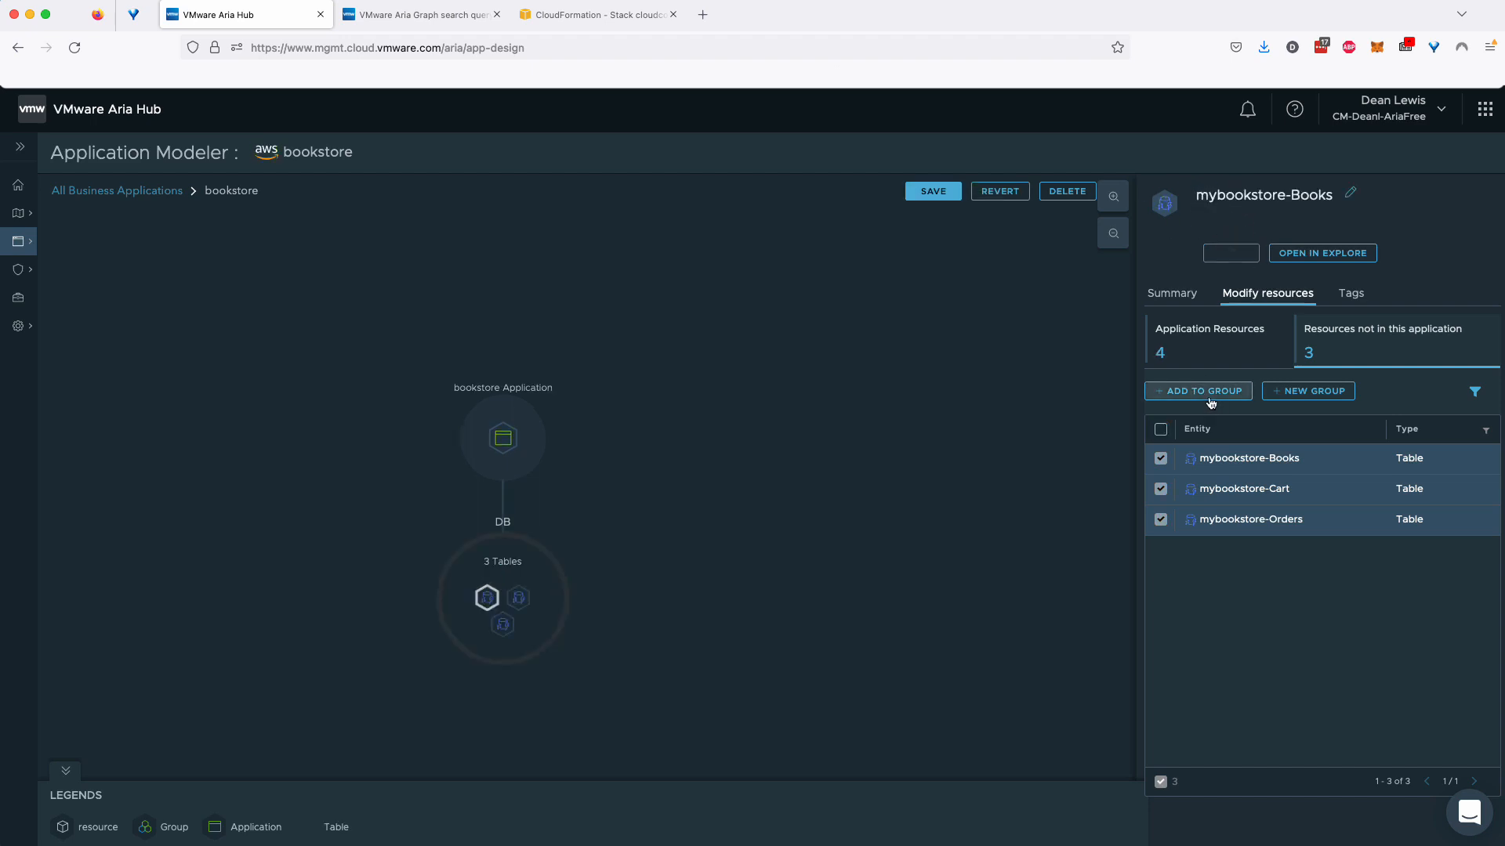
- Review the resources inside and outside the bookstore application, save it, and return to all business applications
click(1219, 340)
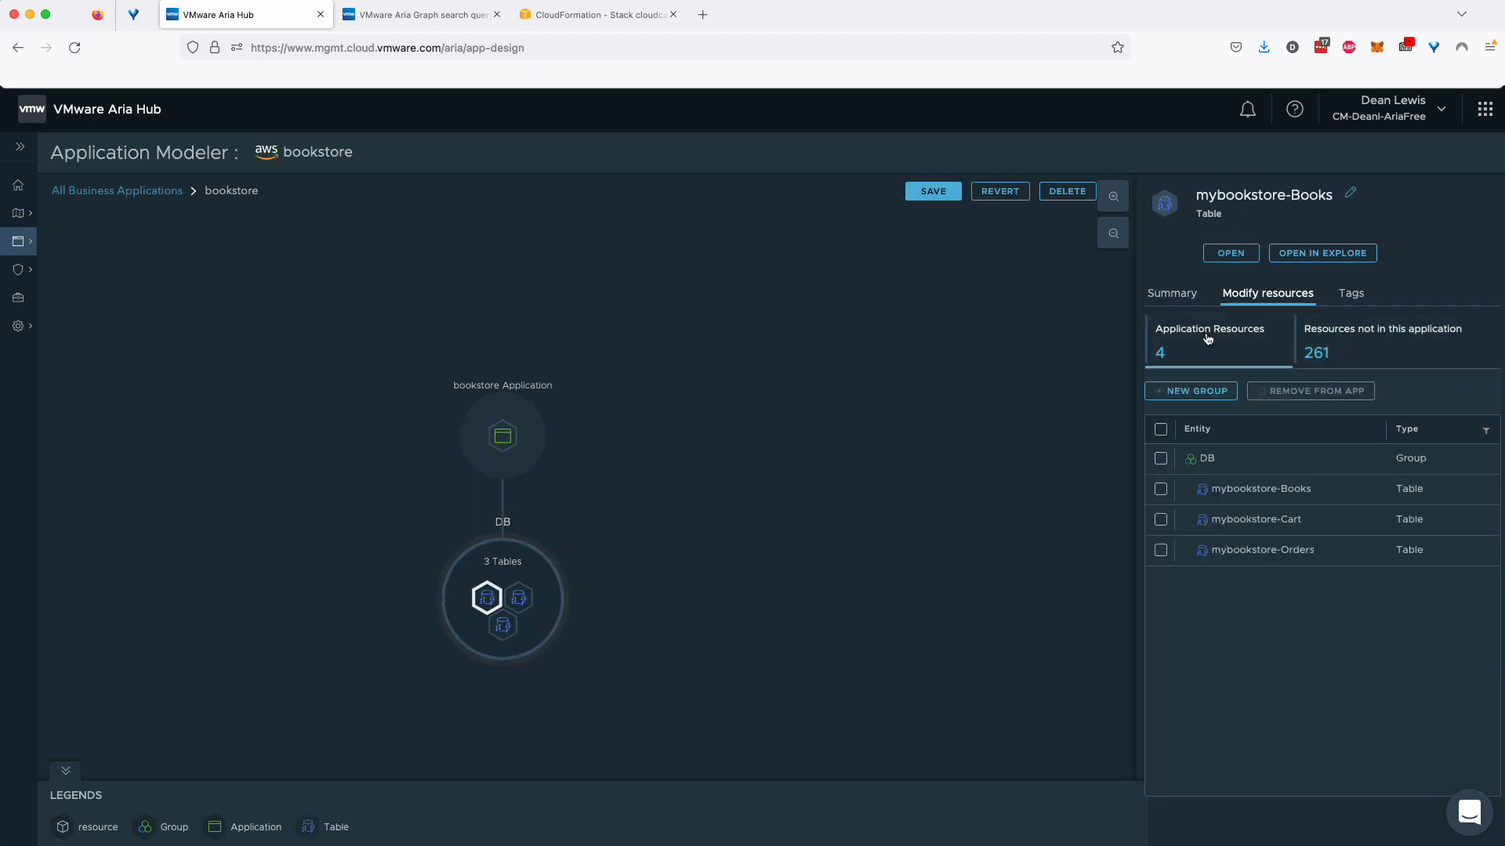
click(1373, 348)
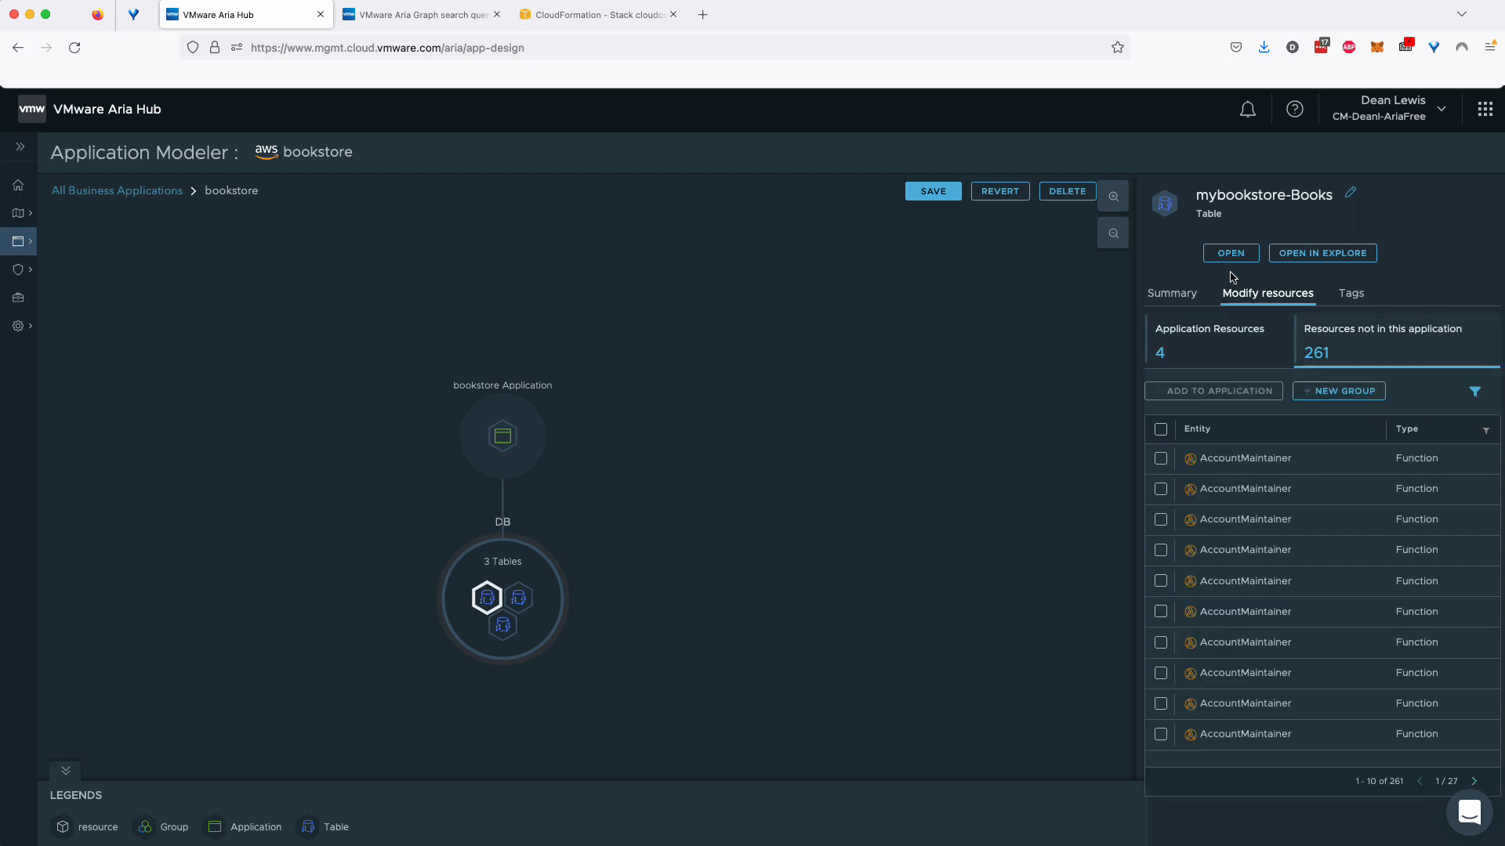
click(938, 197)
click(157, 192)
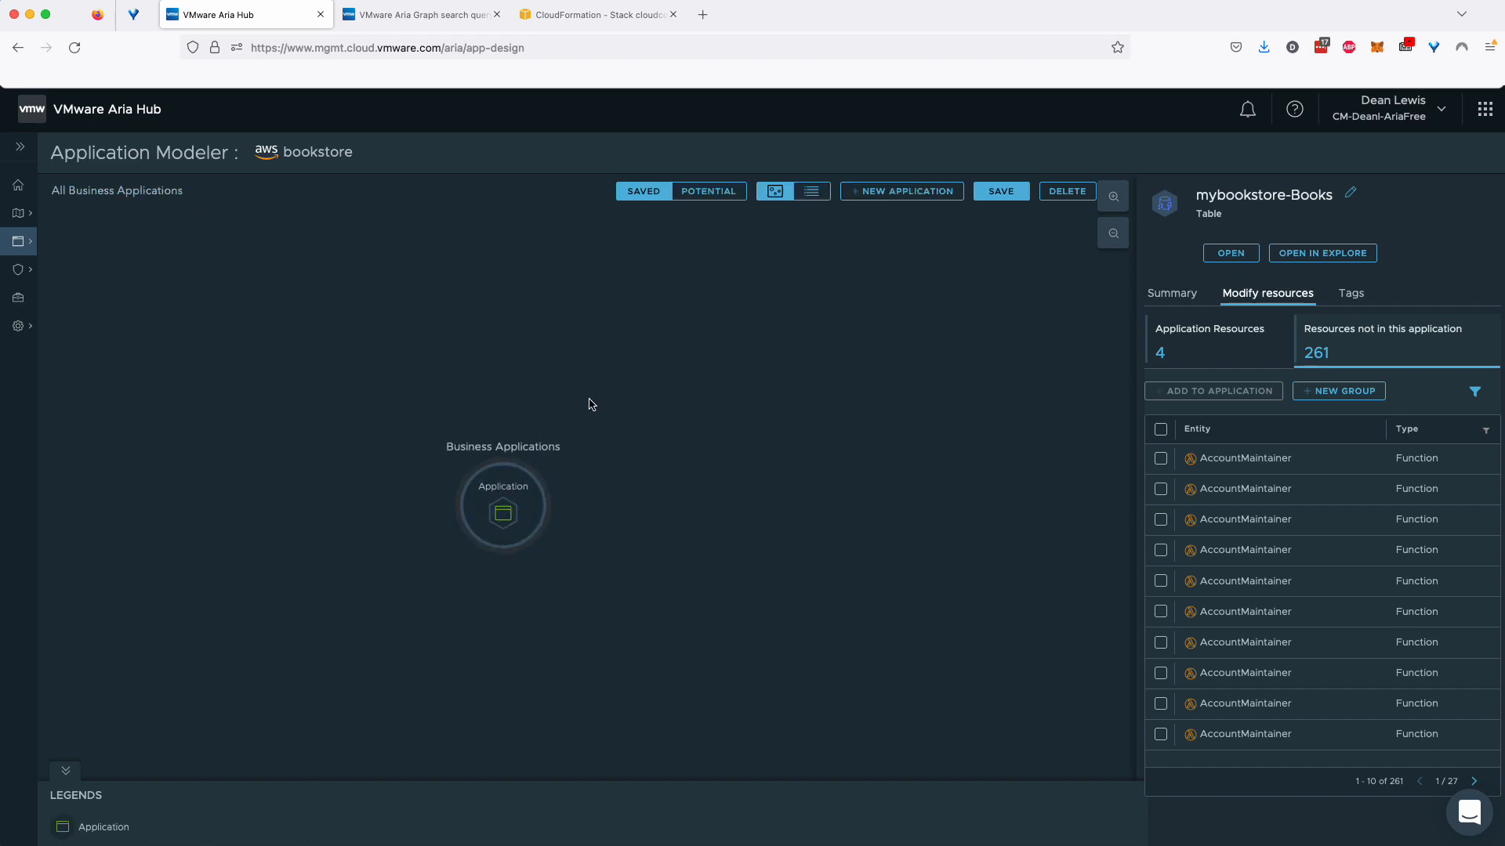
- Reopen the bookstore application and inspect the mybookstore-Cart table's connected resources, properties and topology
double_click(506, 512)
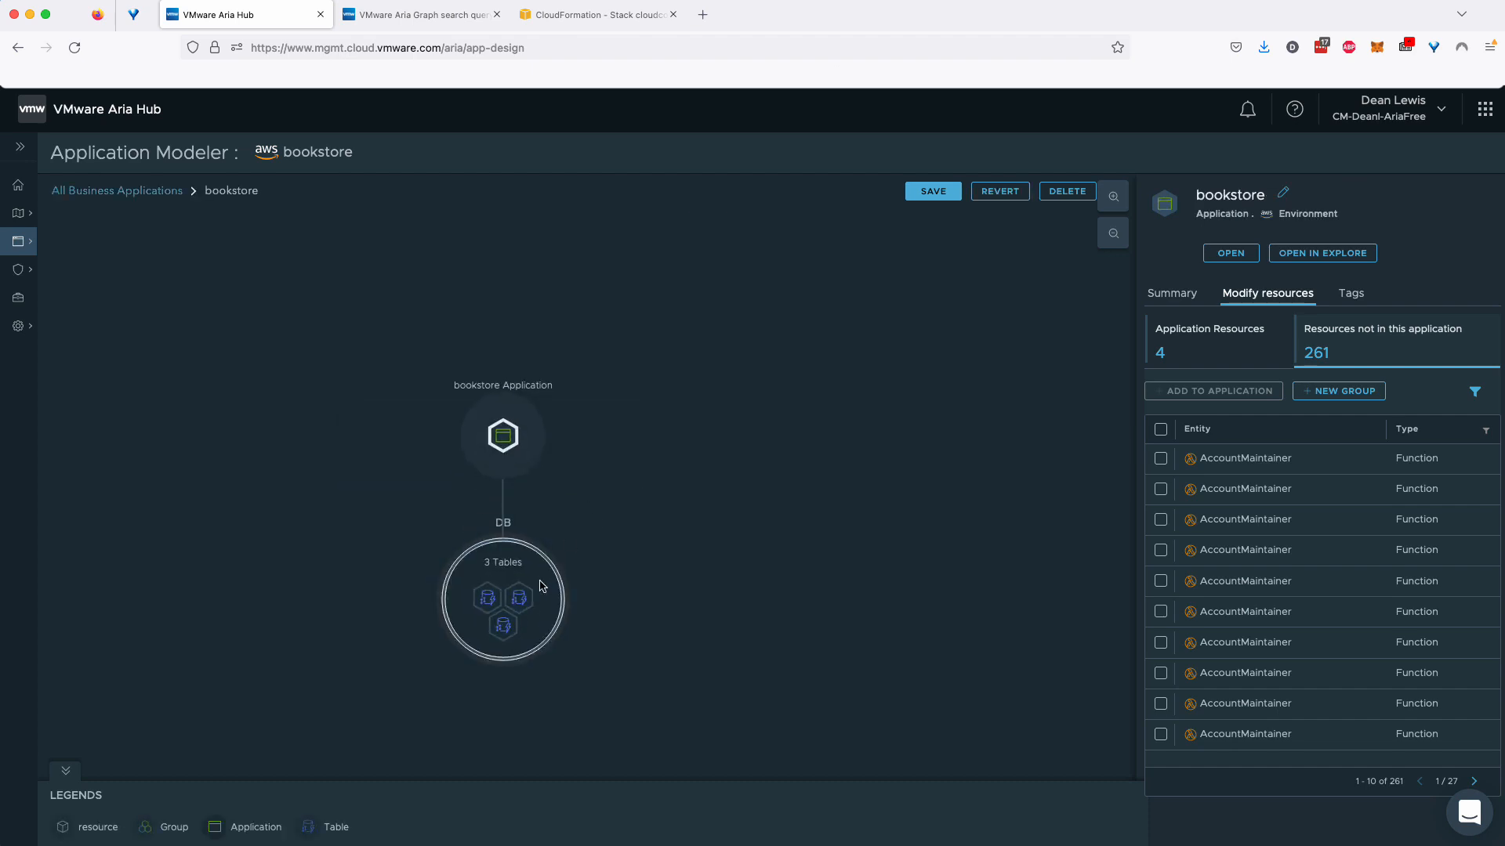
click(517, 603)
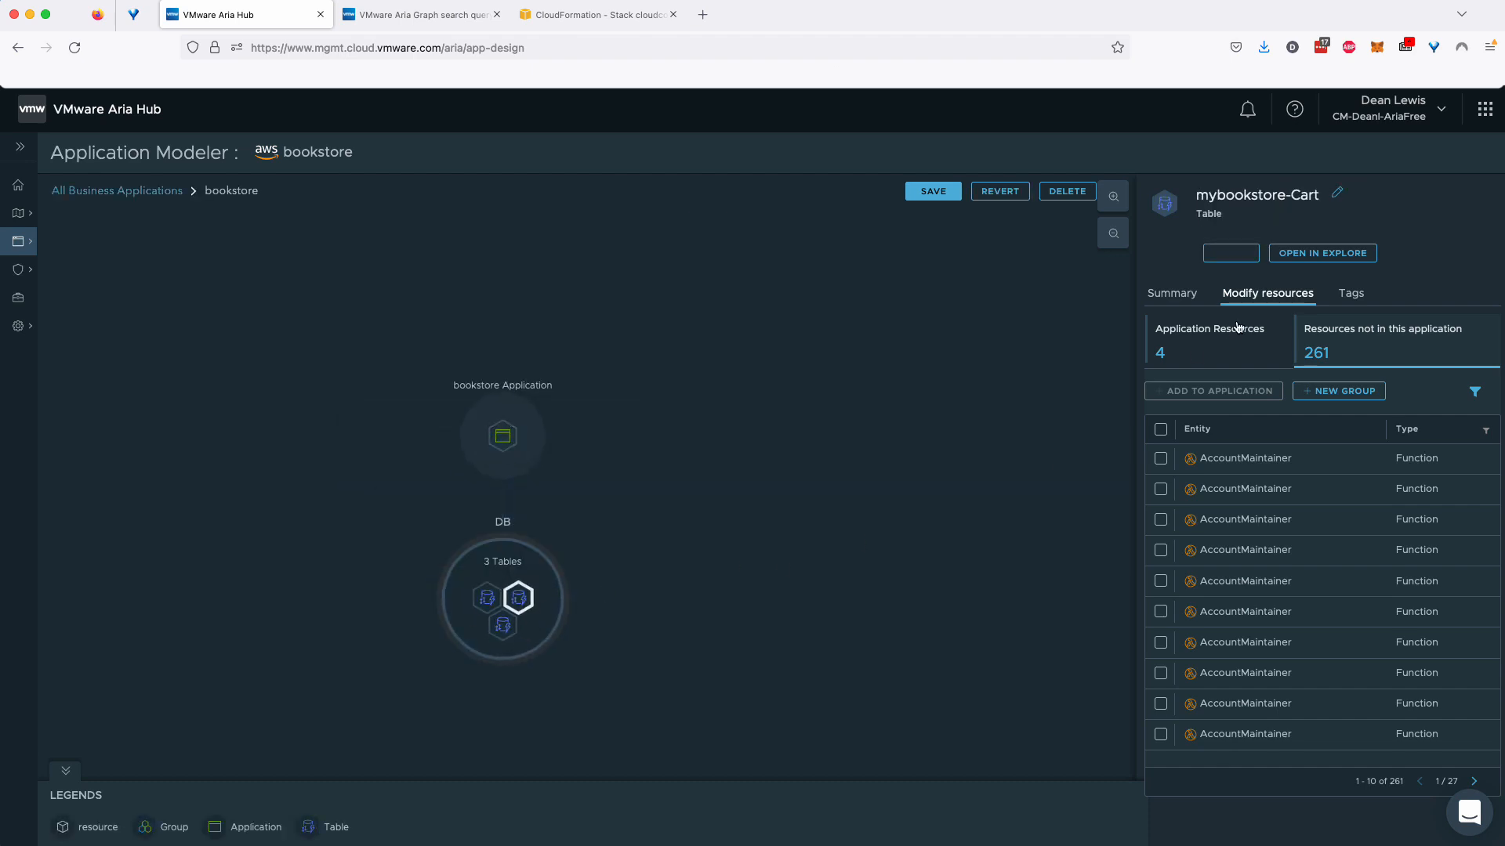
click(1184, 296)
click(1173, 366)
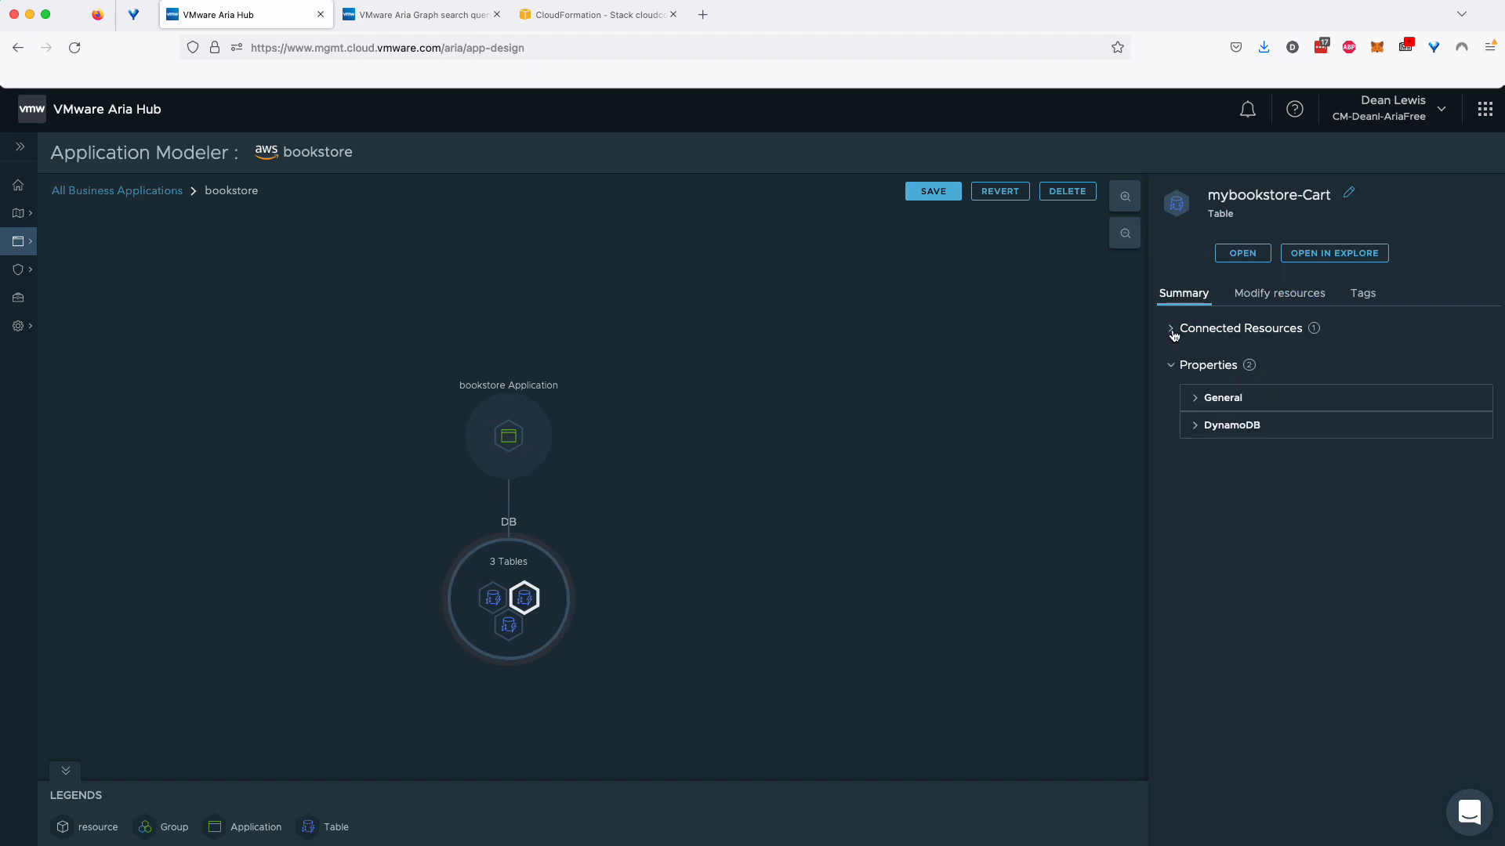
click(1173, 330)
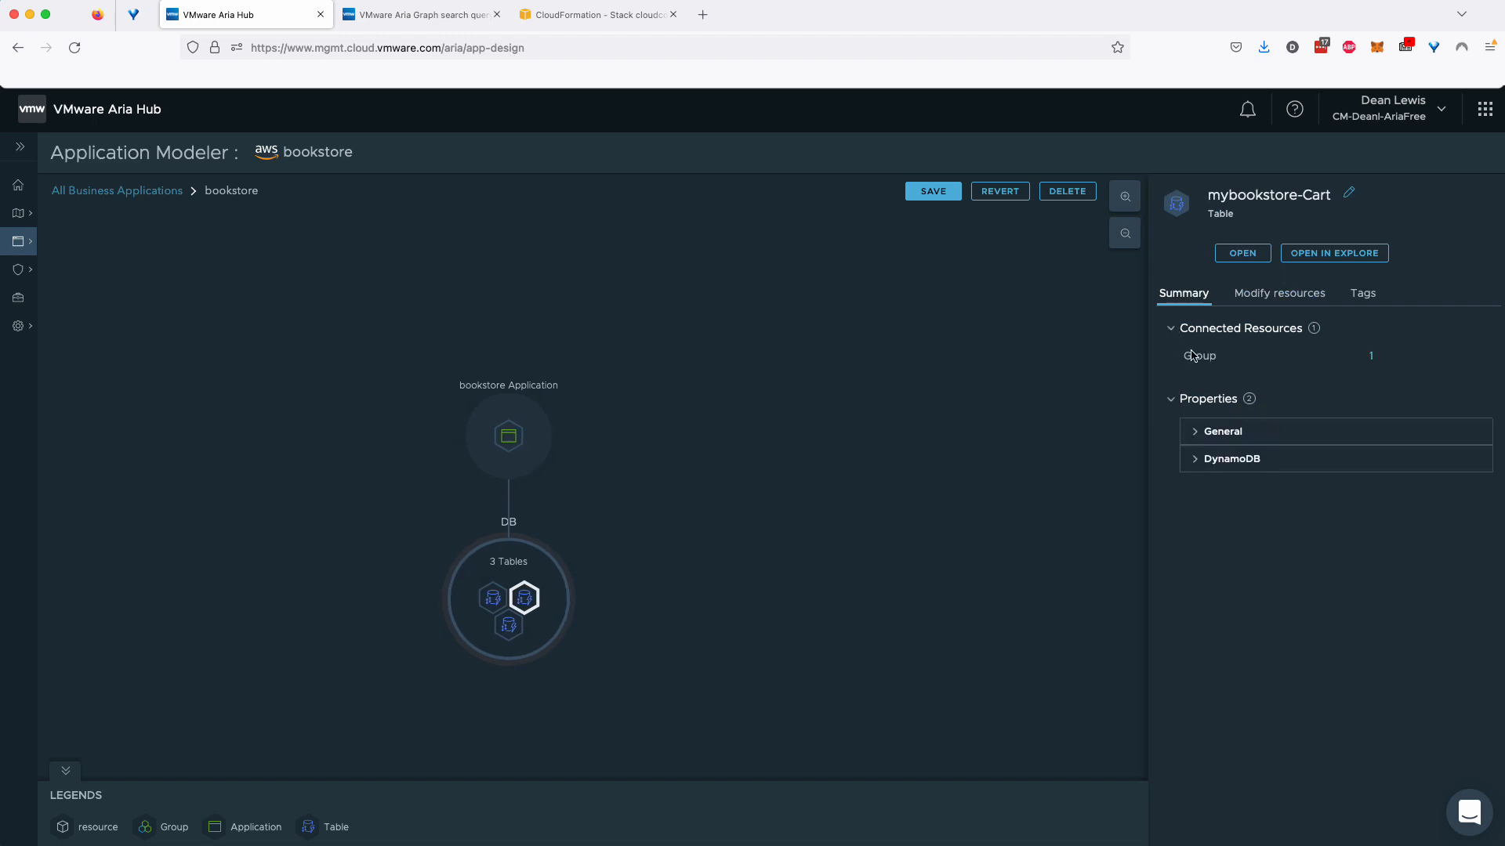
double_click(523, 599)
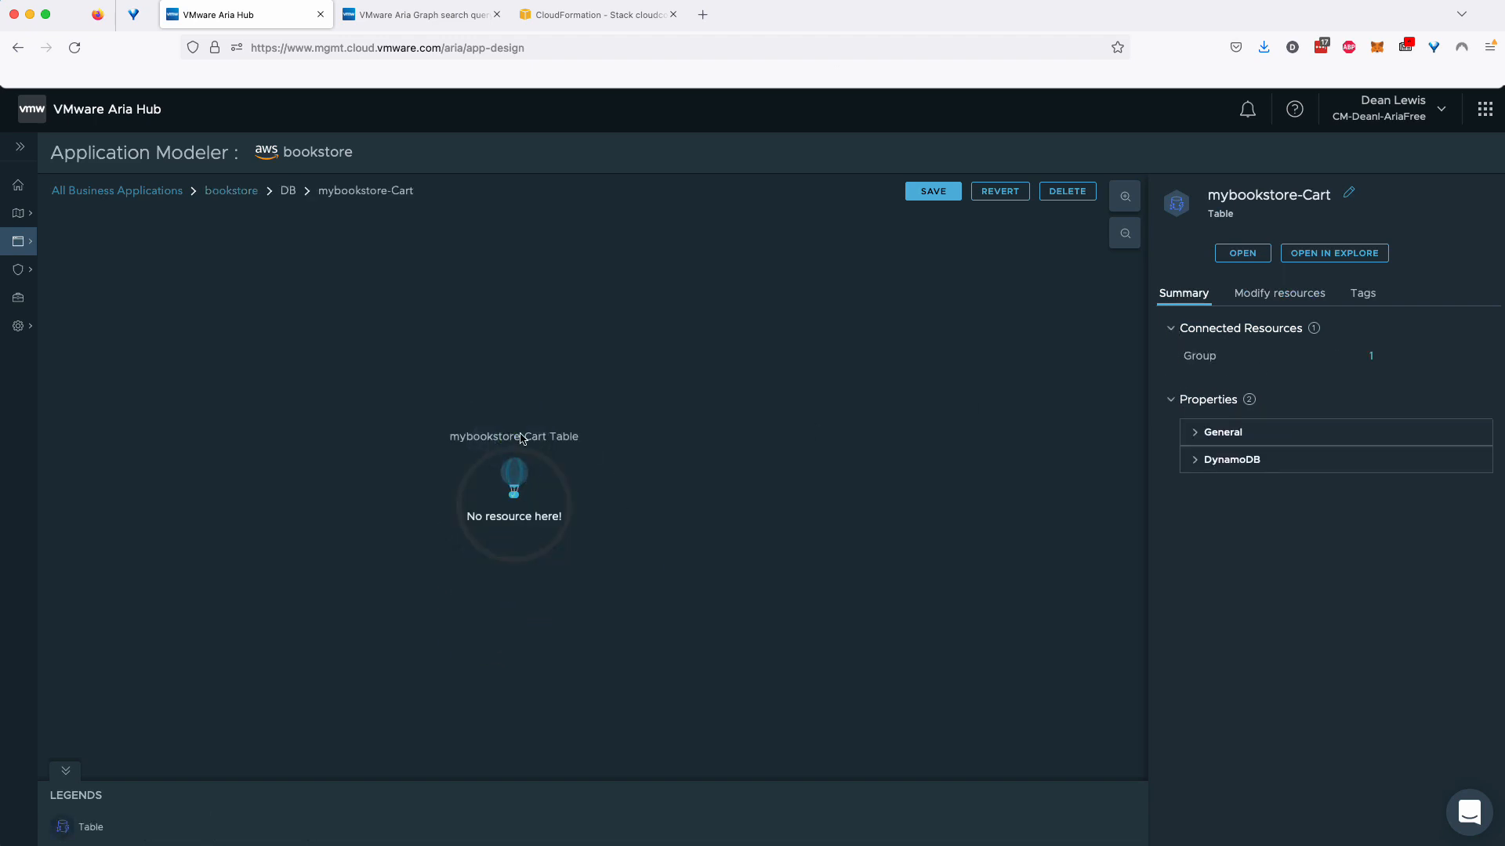
- Return to the bookstore application's topology and review the type filter options for resources not in this application
click(245, 195)
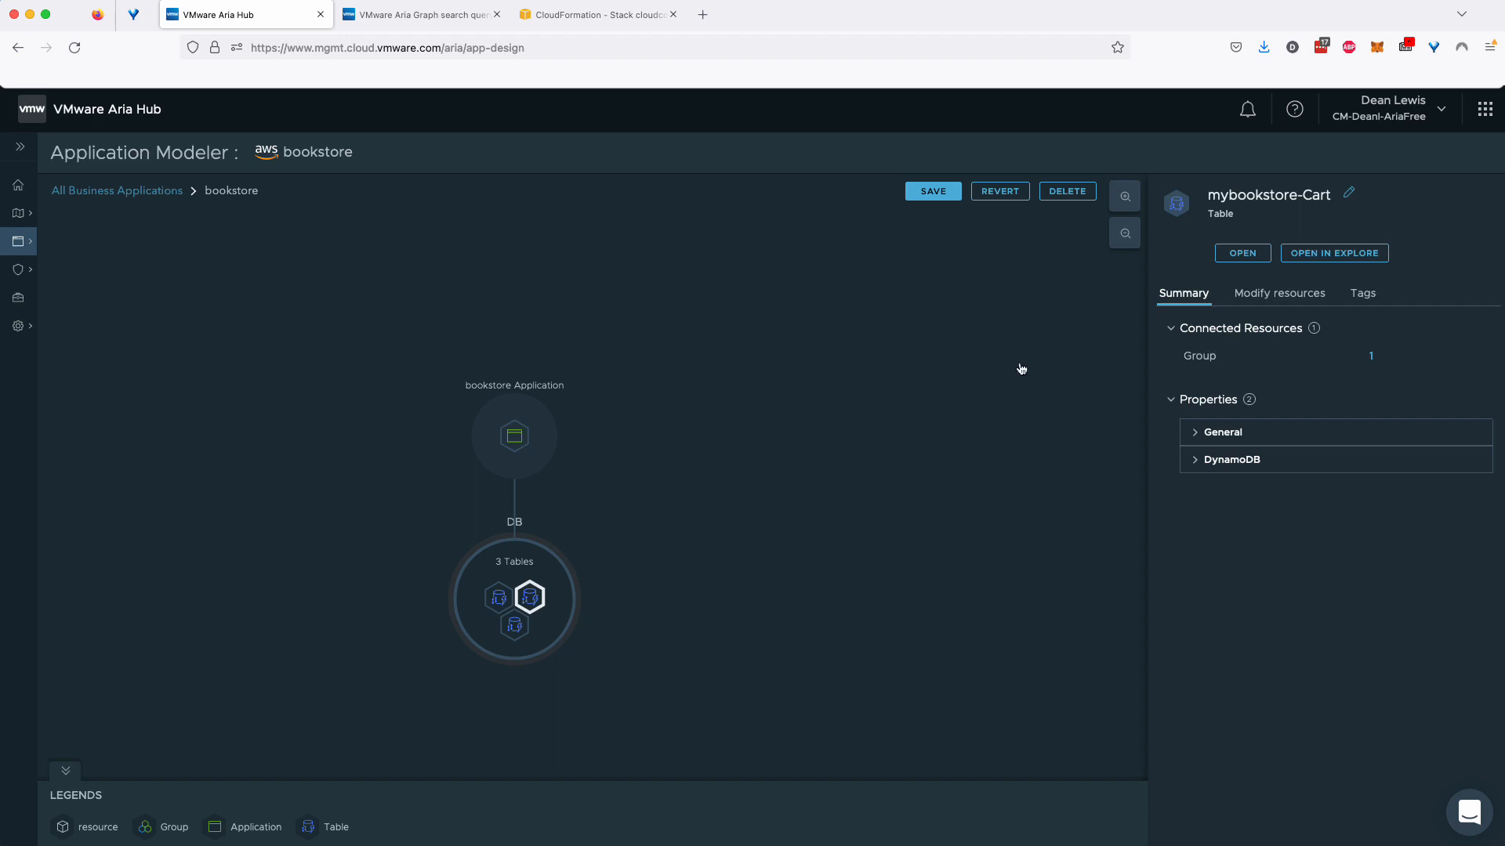
click(1271, 298)
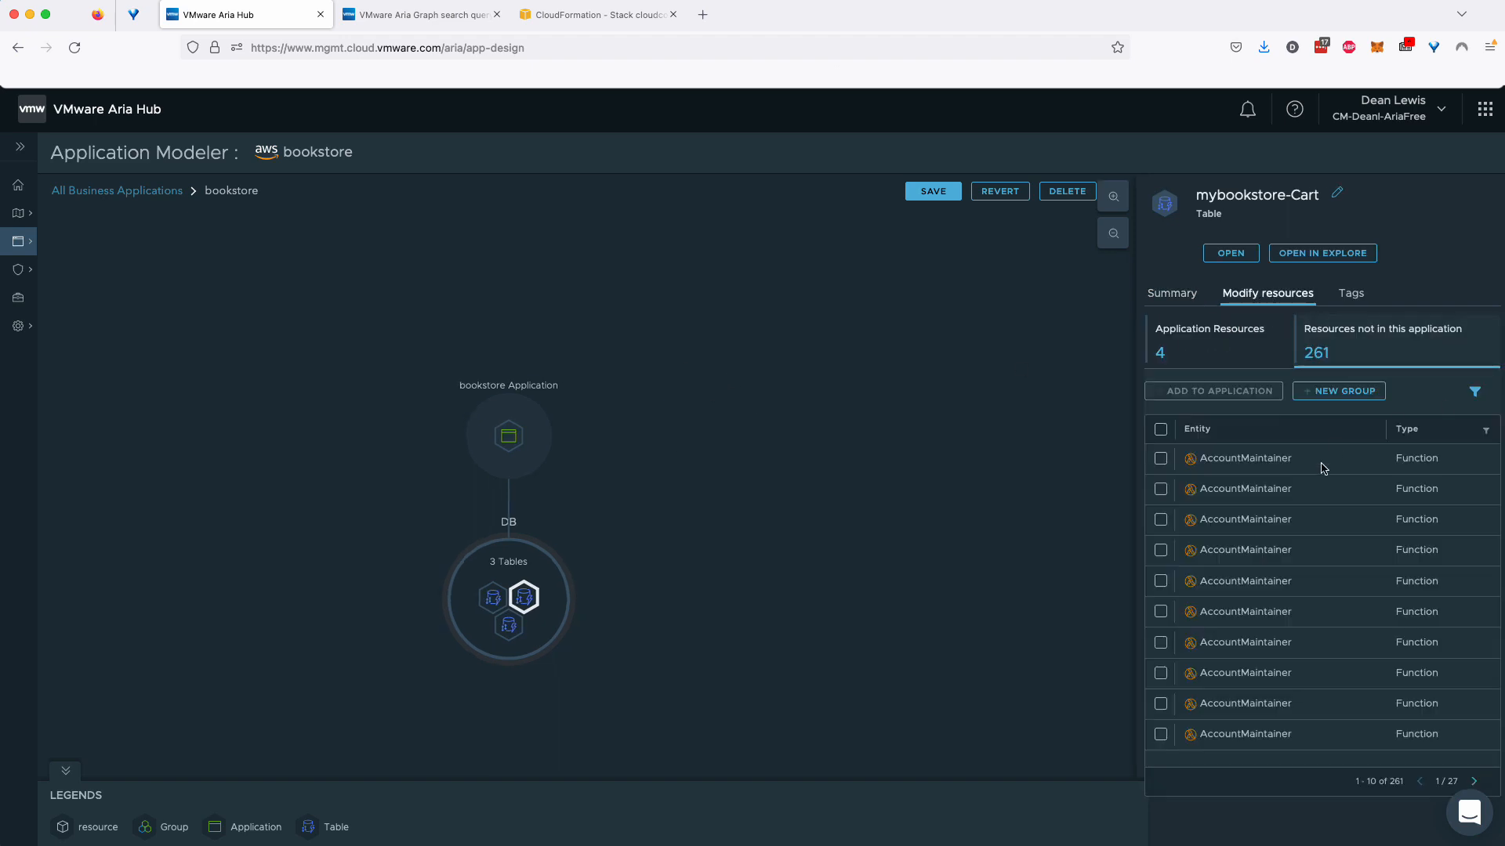
click(1489, 430)
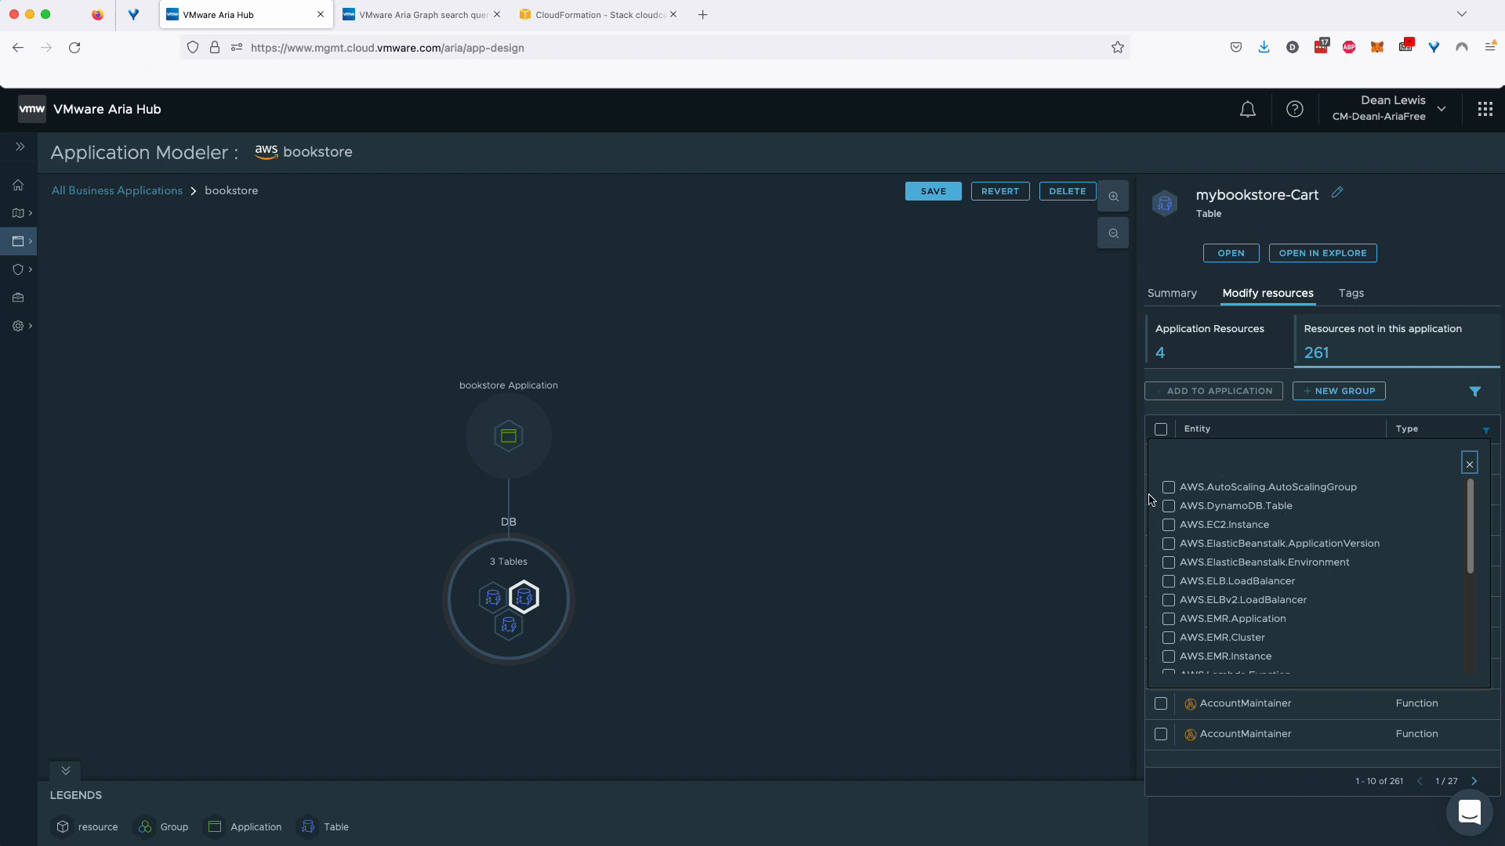
scroll(1273, 581, down, 3)
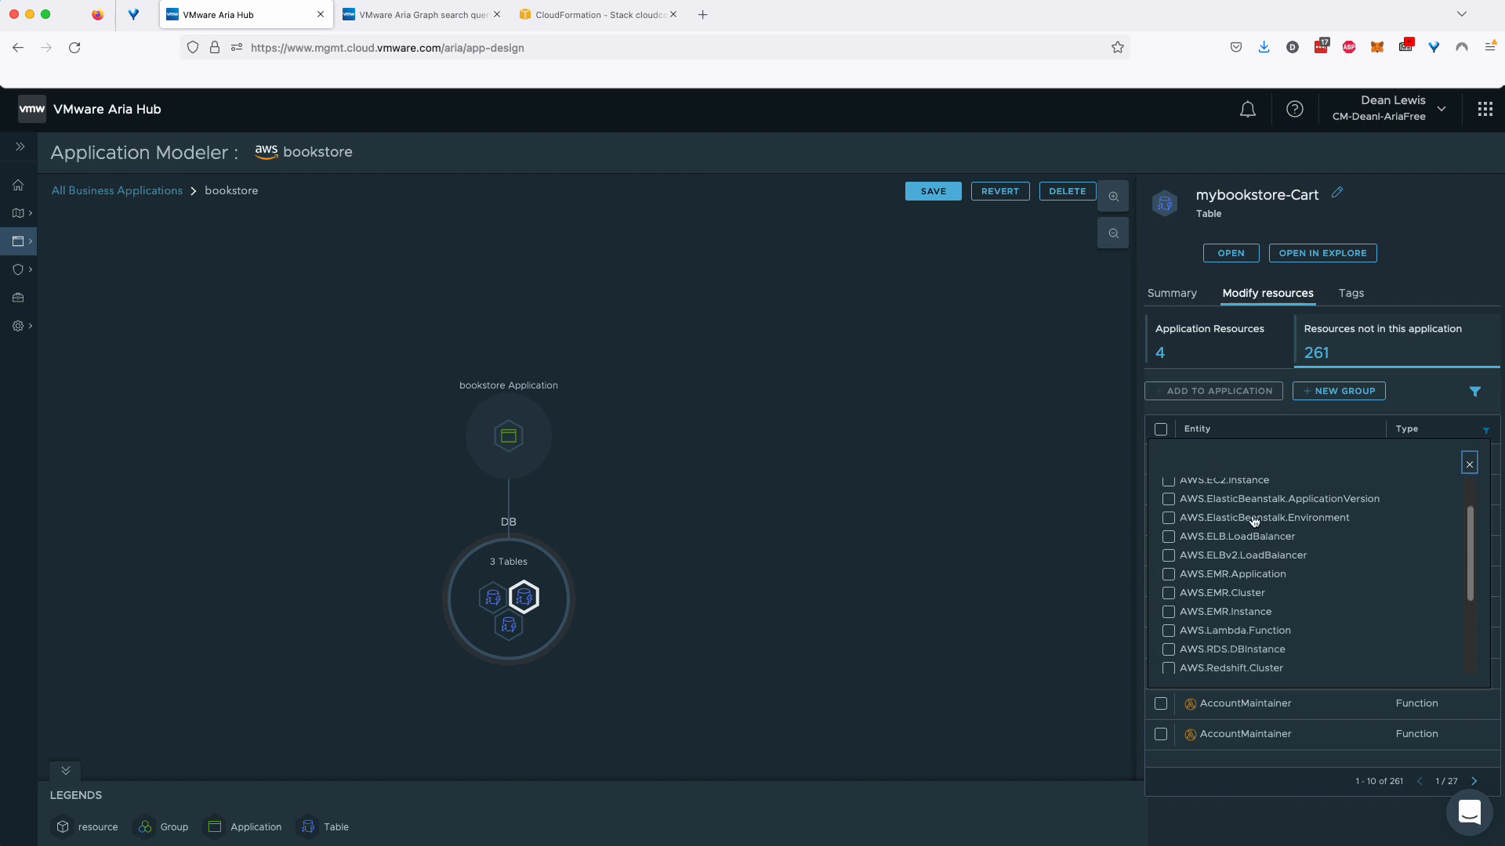
scroll(1255, 522, down, 2)
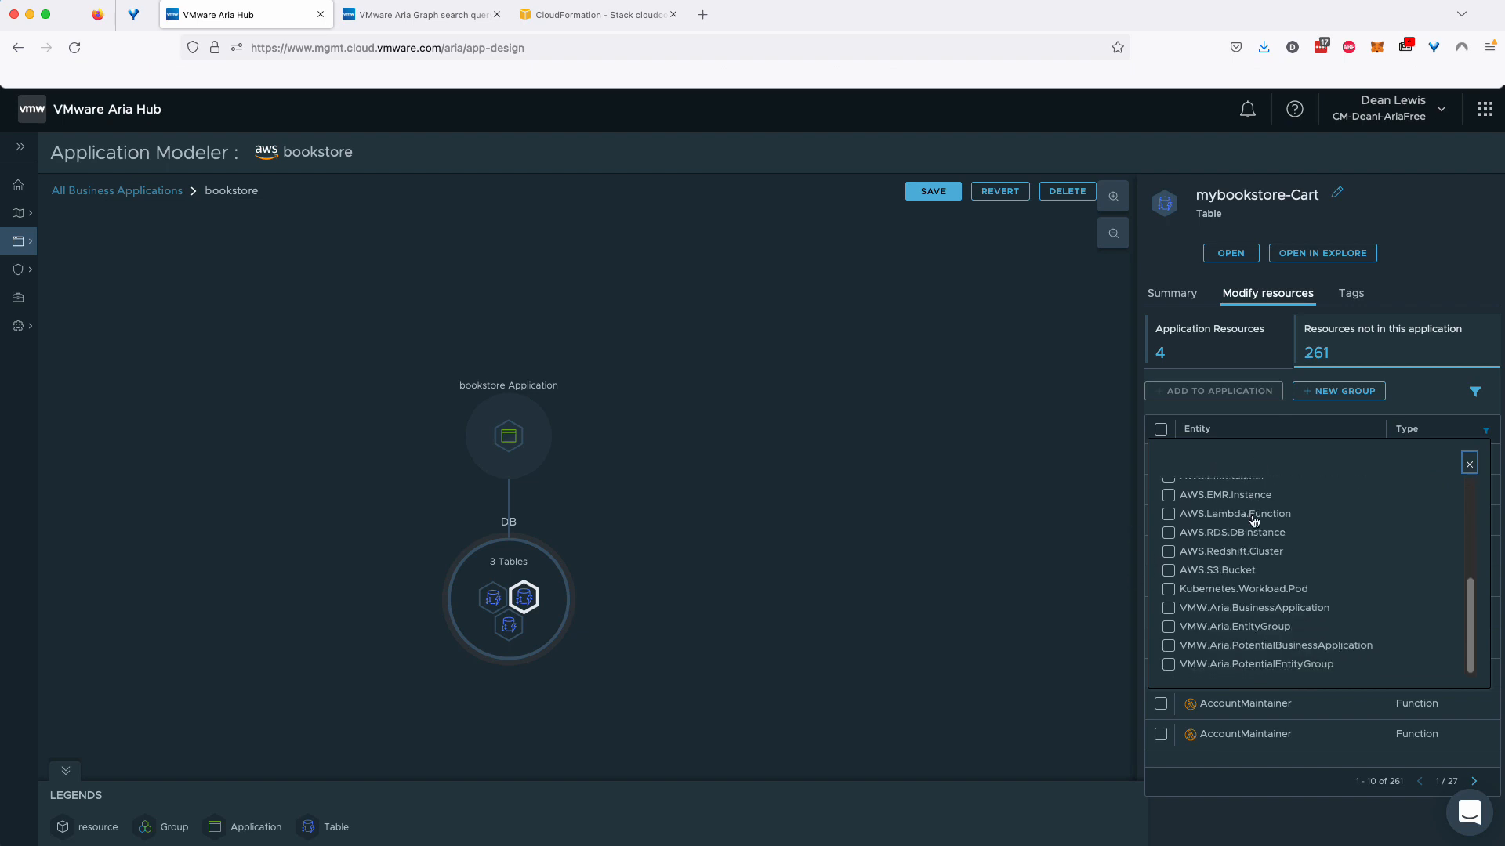
scroll(1252, 518, up, 5)
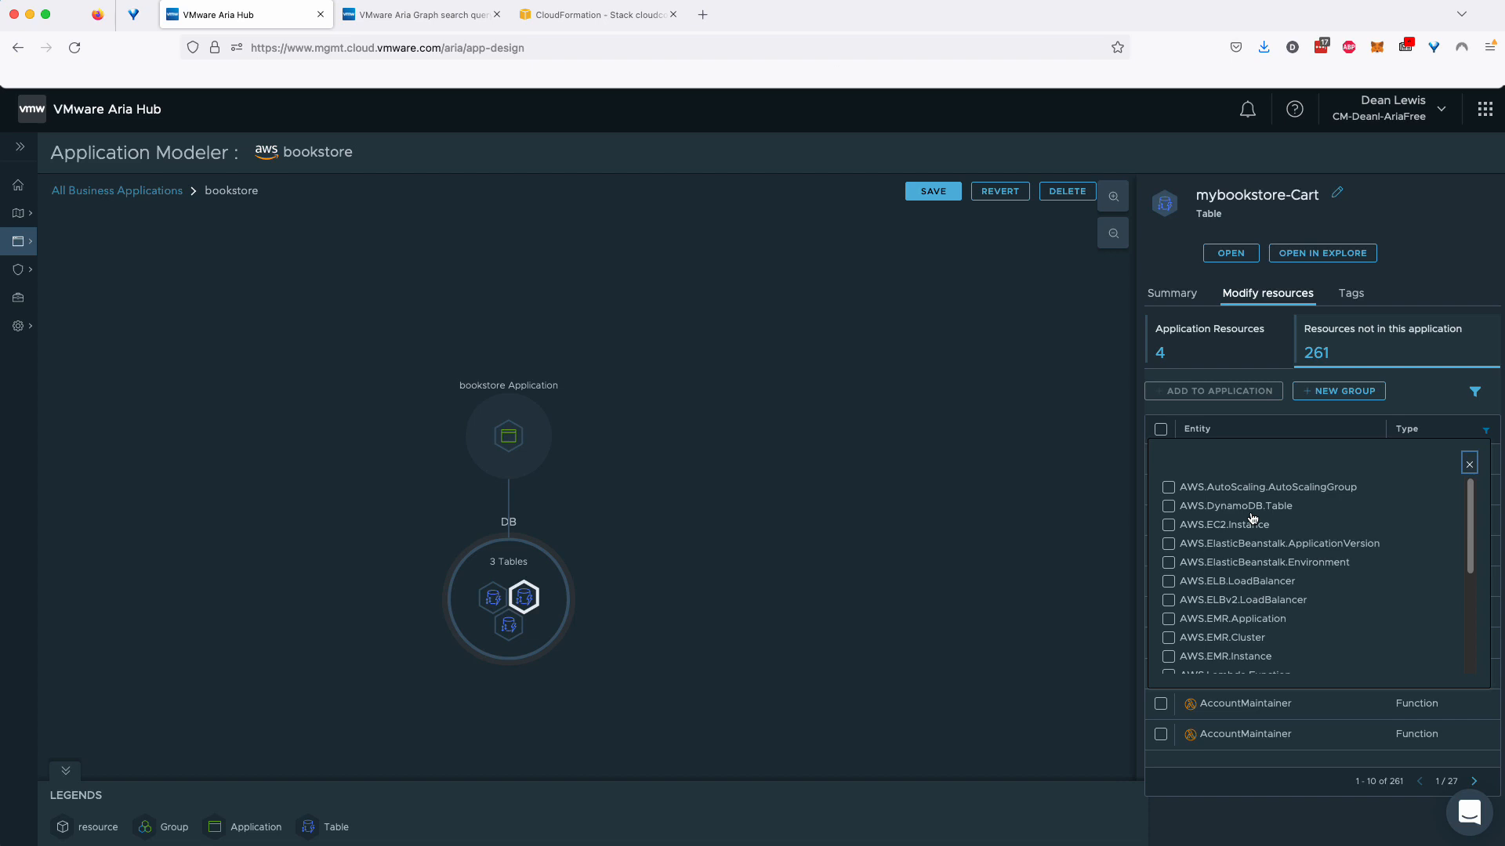
click(1101, 458)
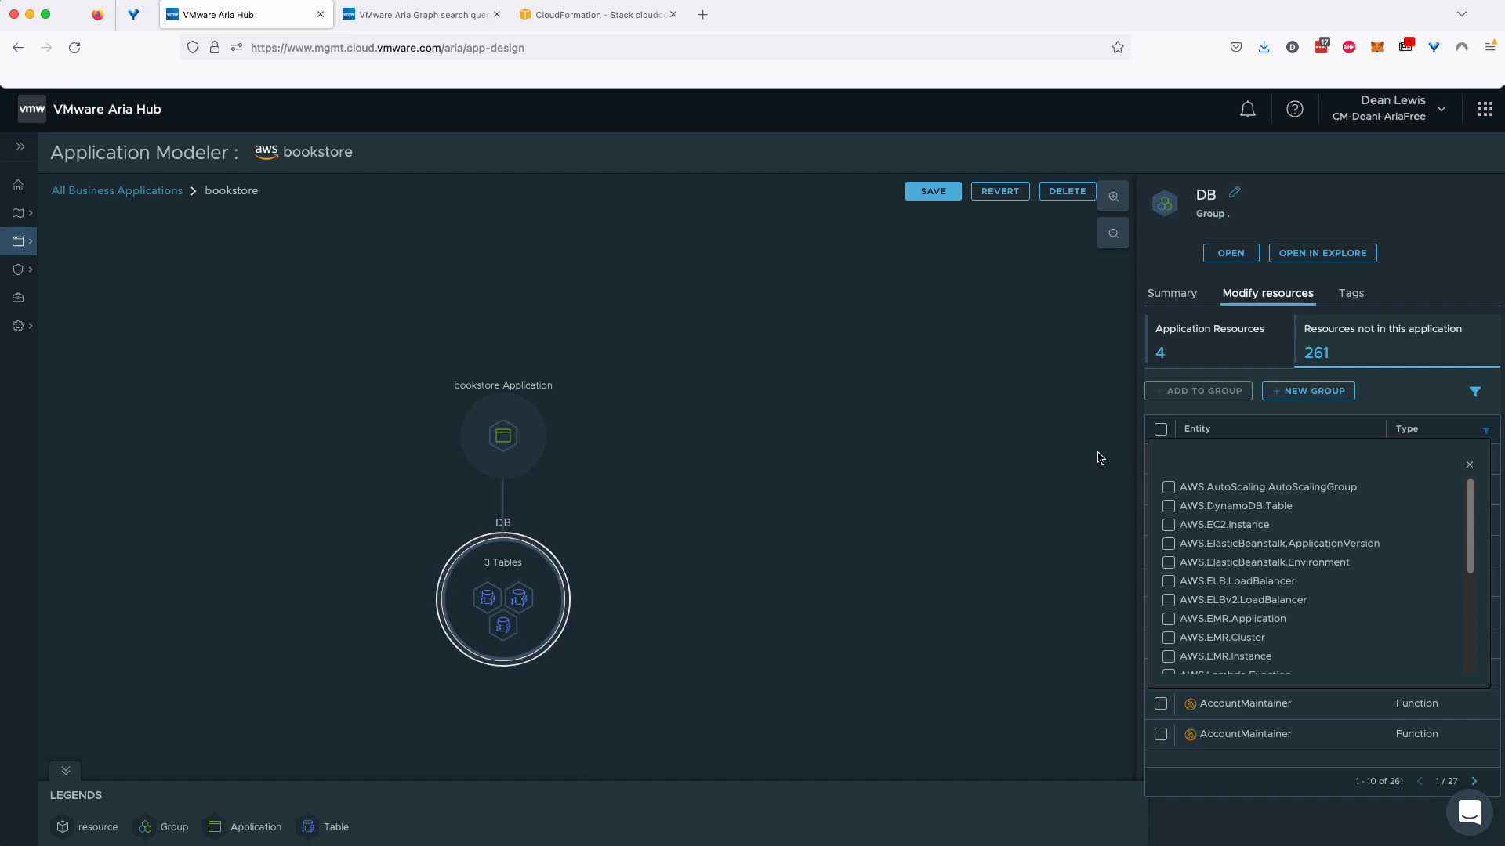
- Open the Secure Clouds findings and highlight the VMware Aria Automation for Secure Clouds name
click(17, 157)
click(98, 271)
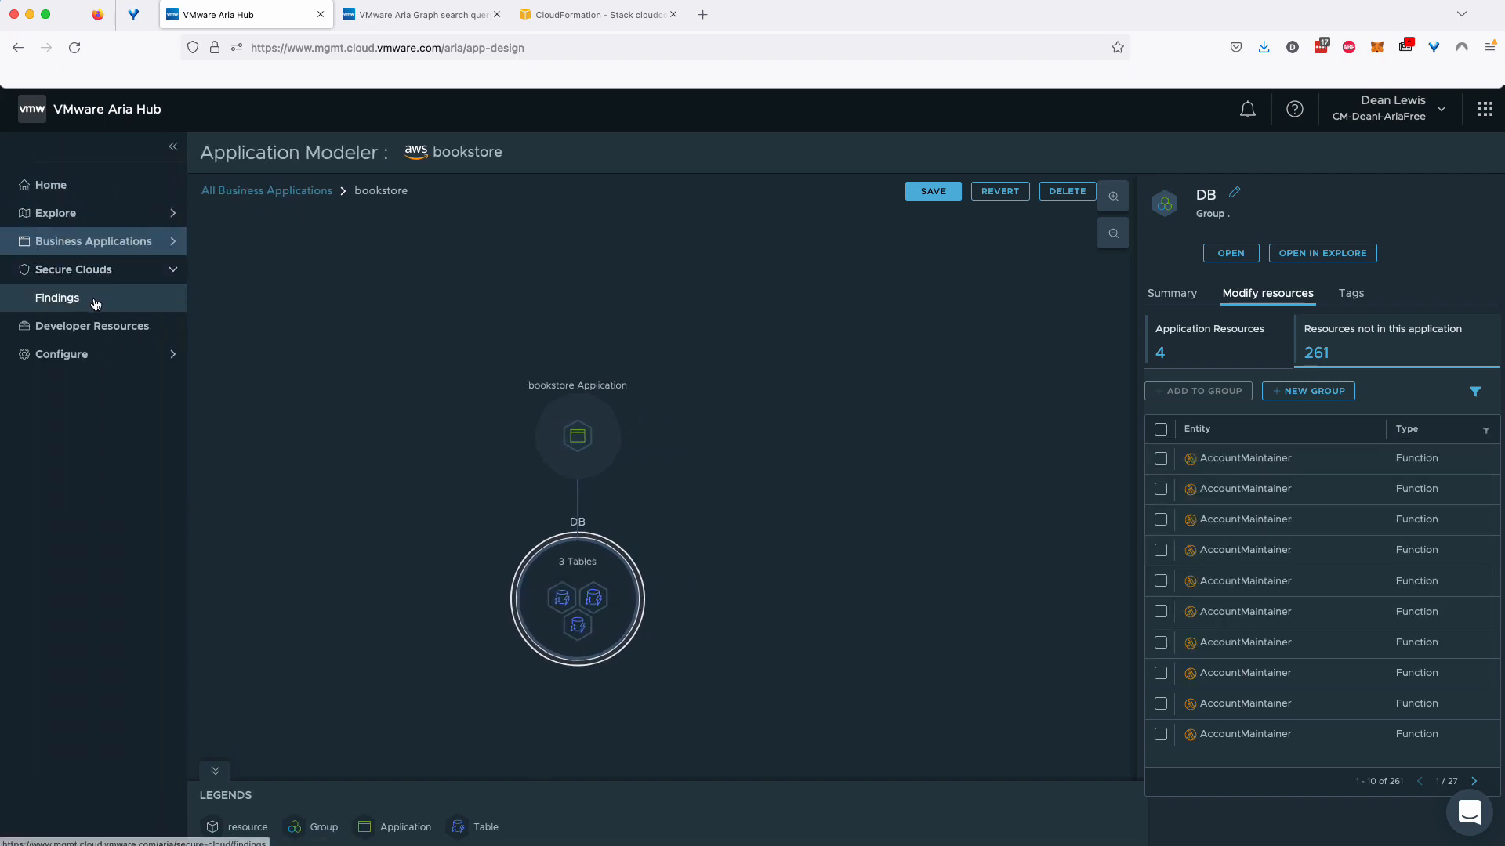
click(96, 302)
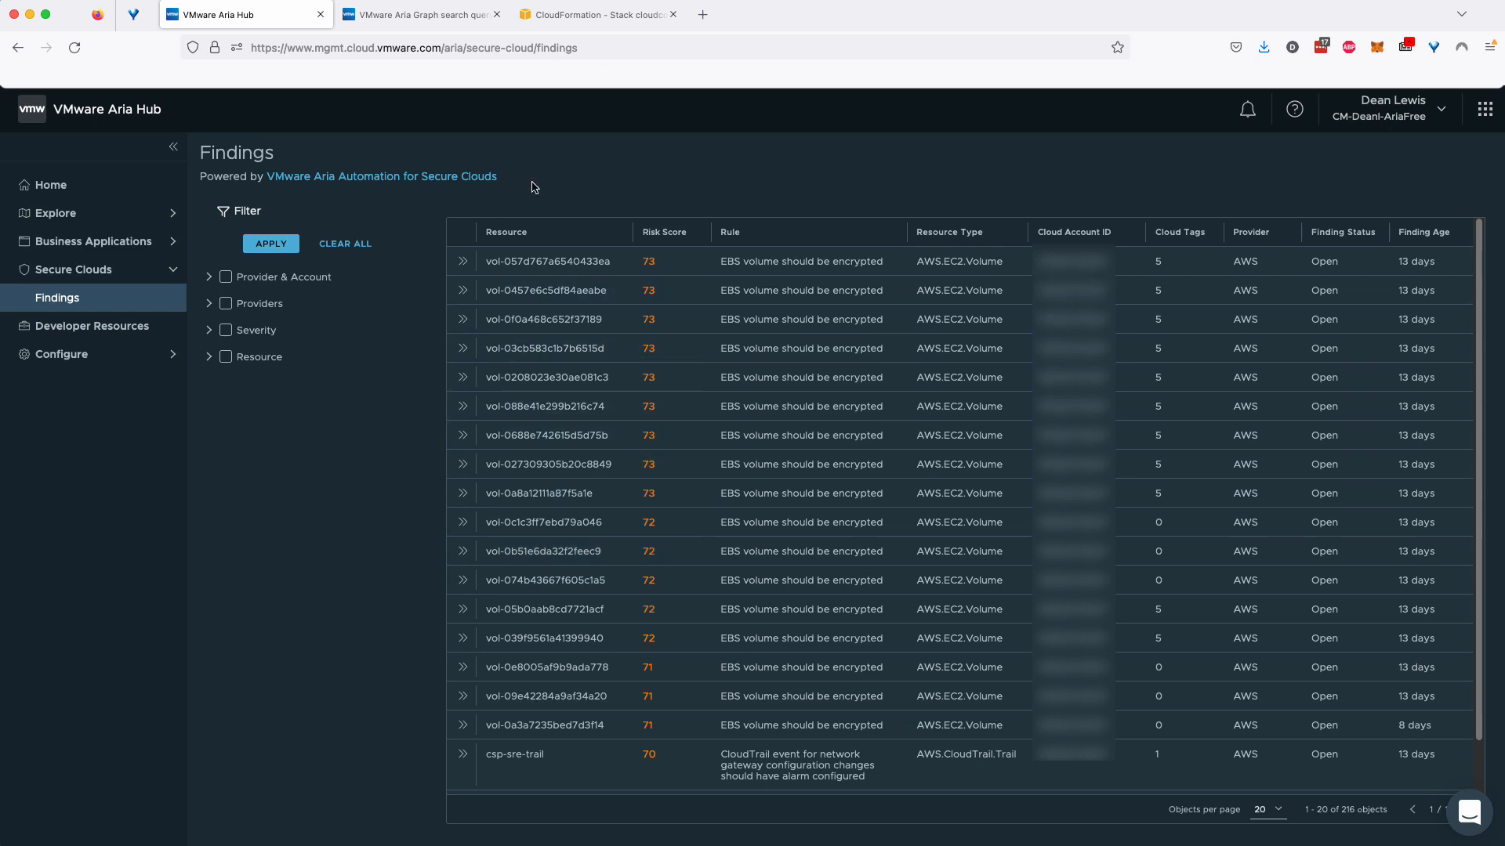
drag(531, 185, 265, 183)
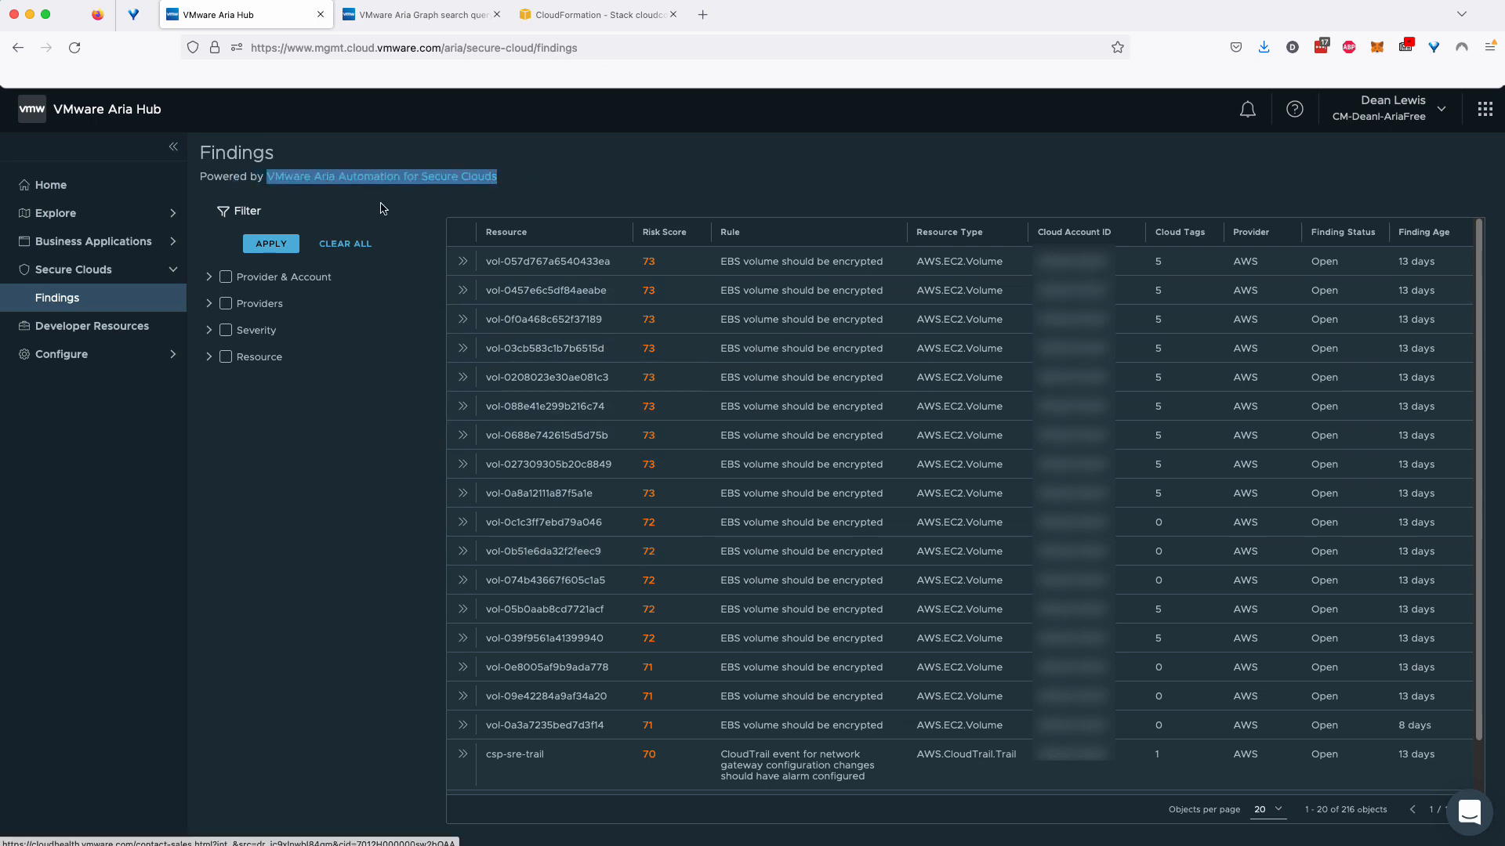
- Open the finding for vol-057d767a6540433ea and examine its rule, description, severity, region and cloud tags
click(462, 263)
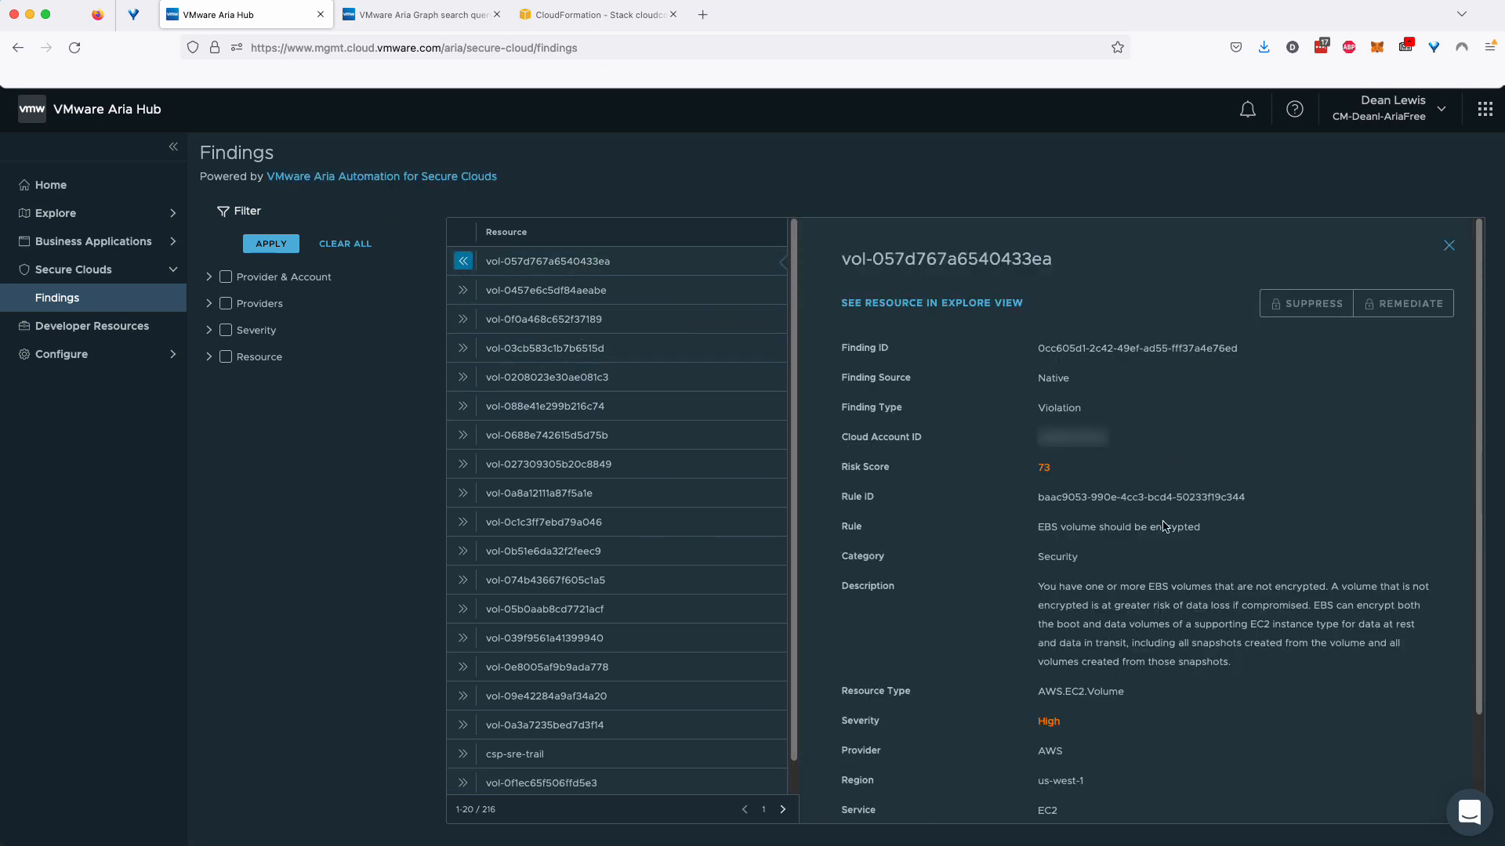
scroll(1156, 501, down, 2)
scroll(999, 324, up, 2)
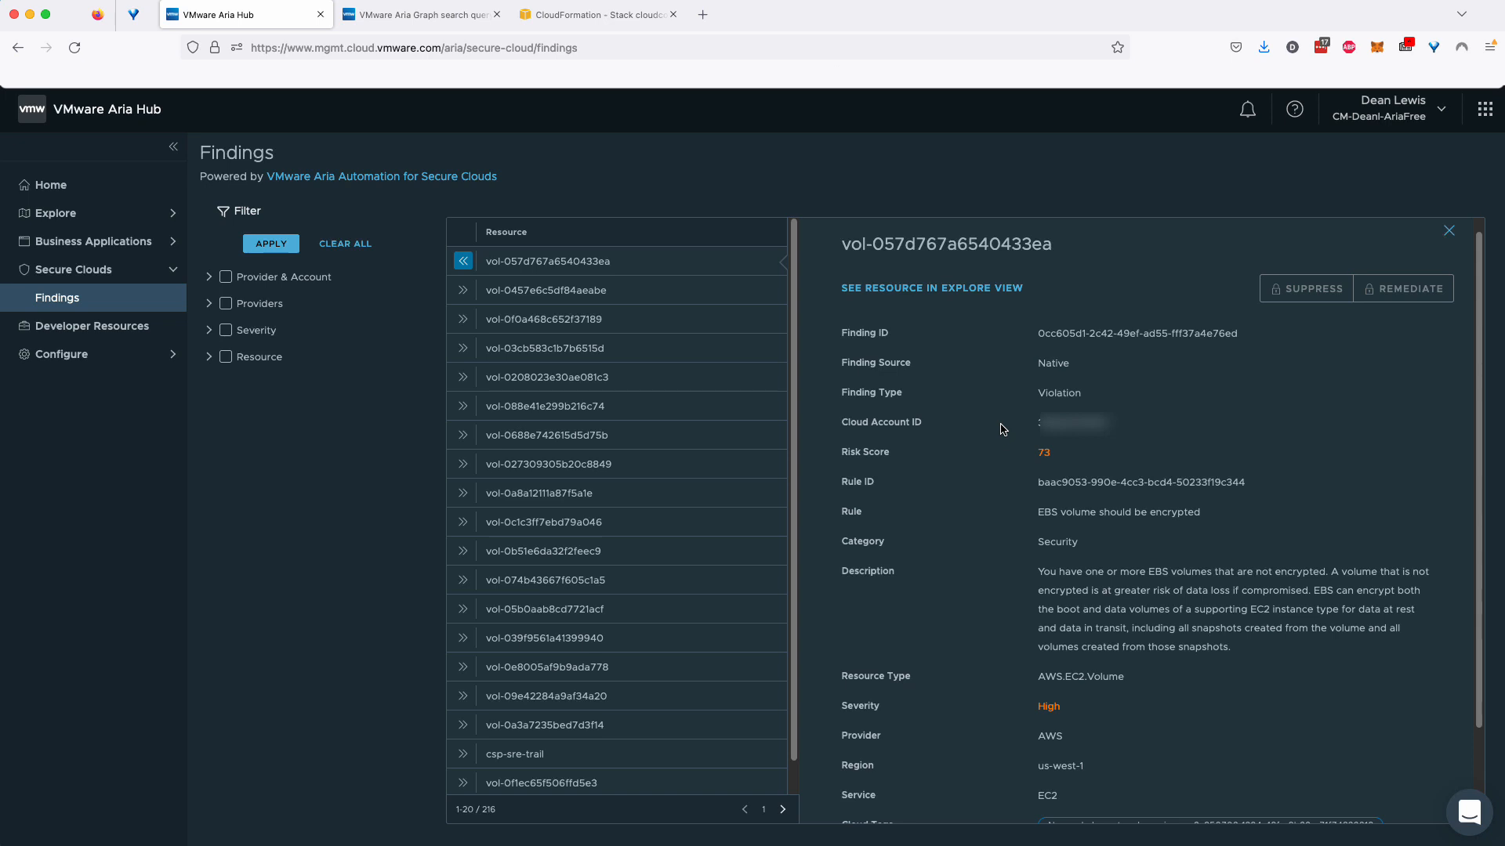
scroll(1002, 430, down, 3)
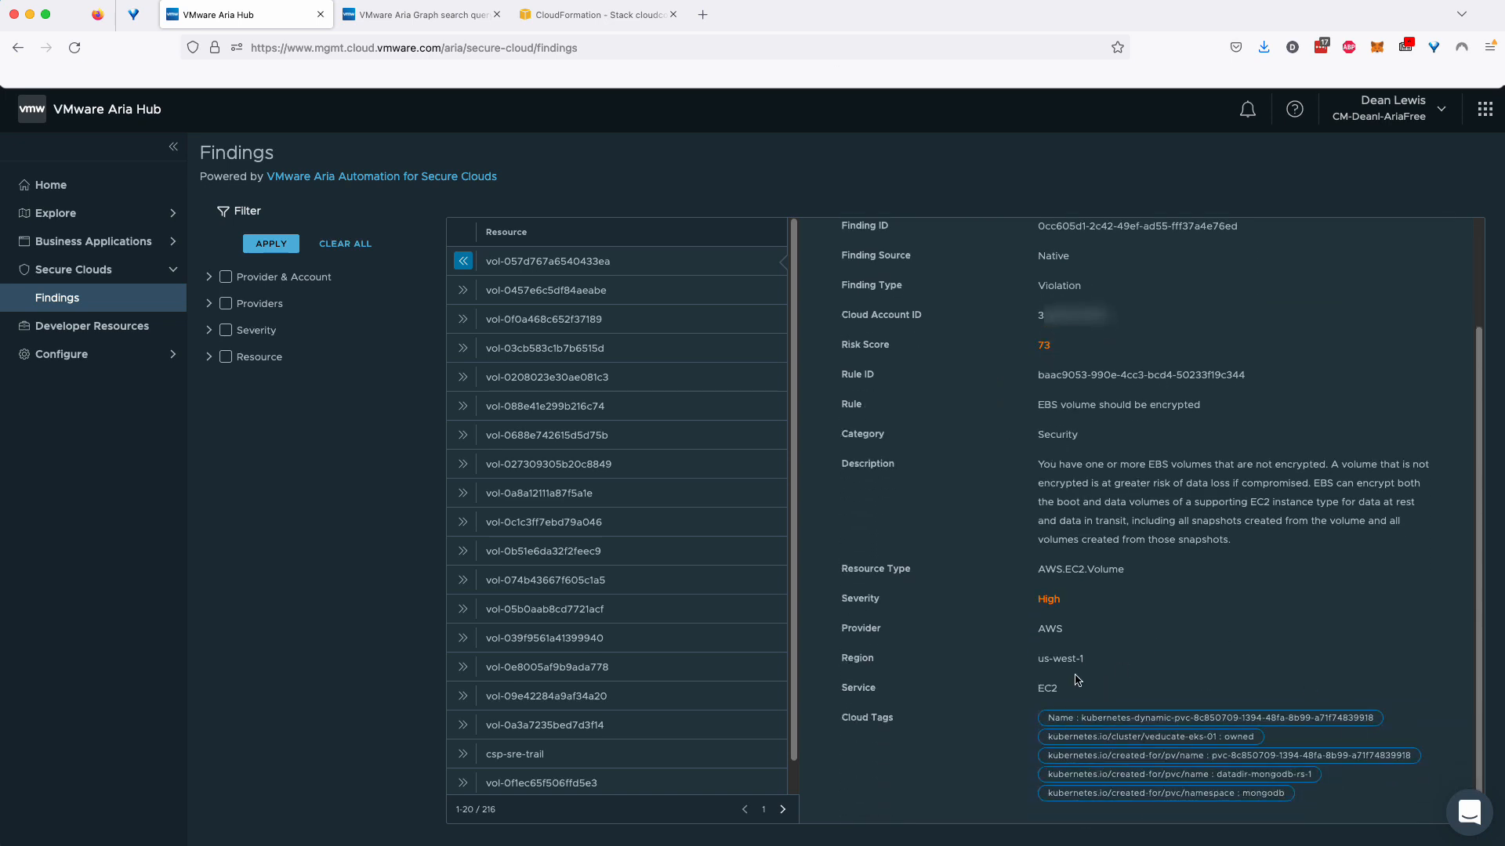
drag(1091, 660, 1027, 662)
drag(1073, 600, 1017, 601)
scroll(1158, 519, up, 3)
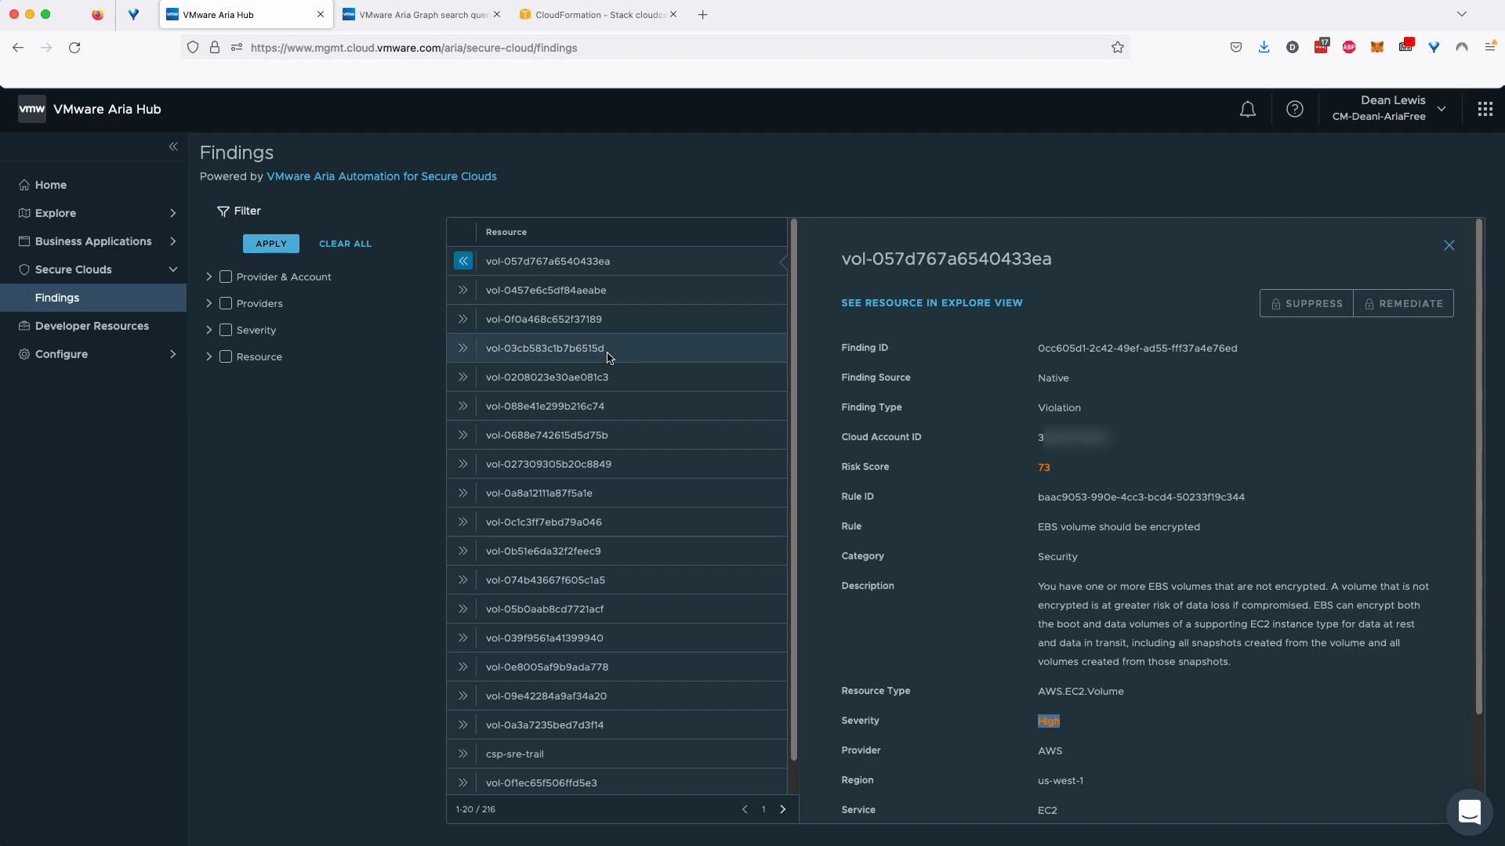
- Go back to the home dashboard and review its datasources, security and cost summaries
click(69, 185)
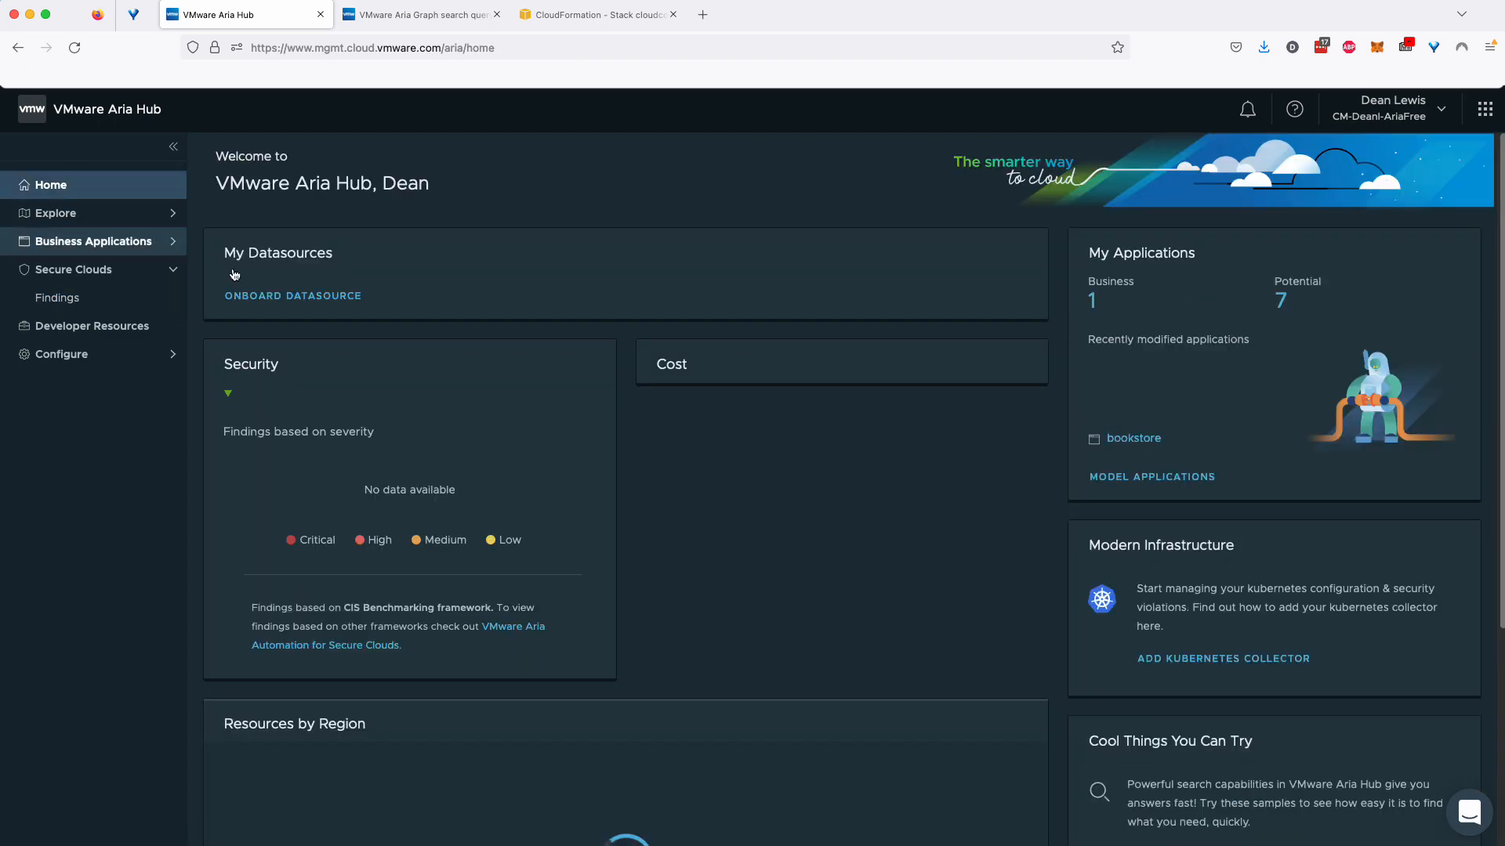
scroll(697, 533, down, 3)
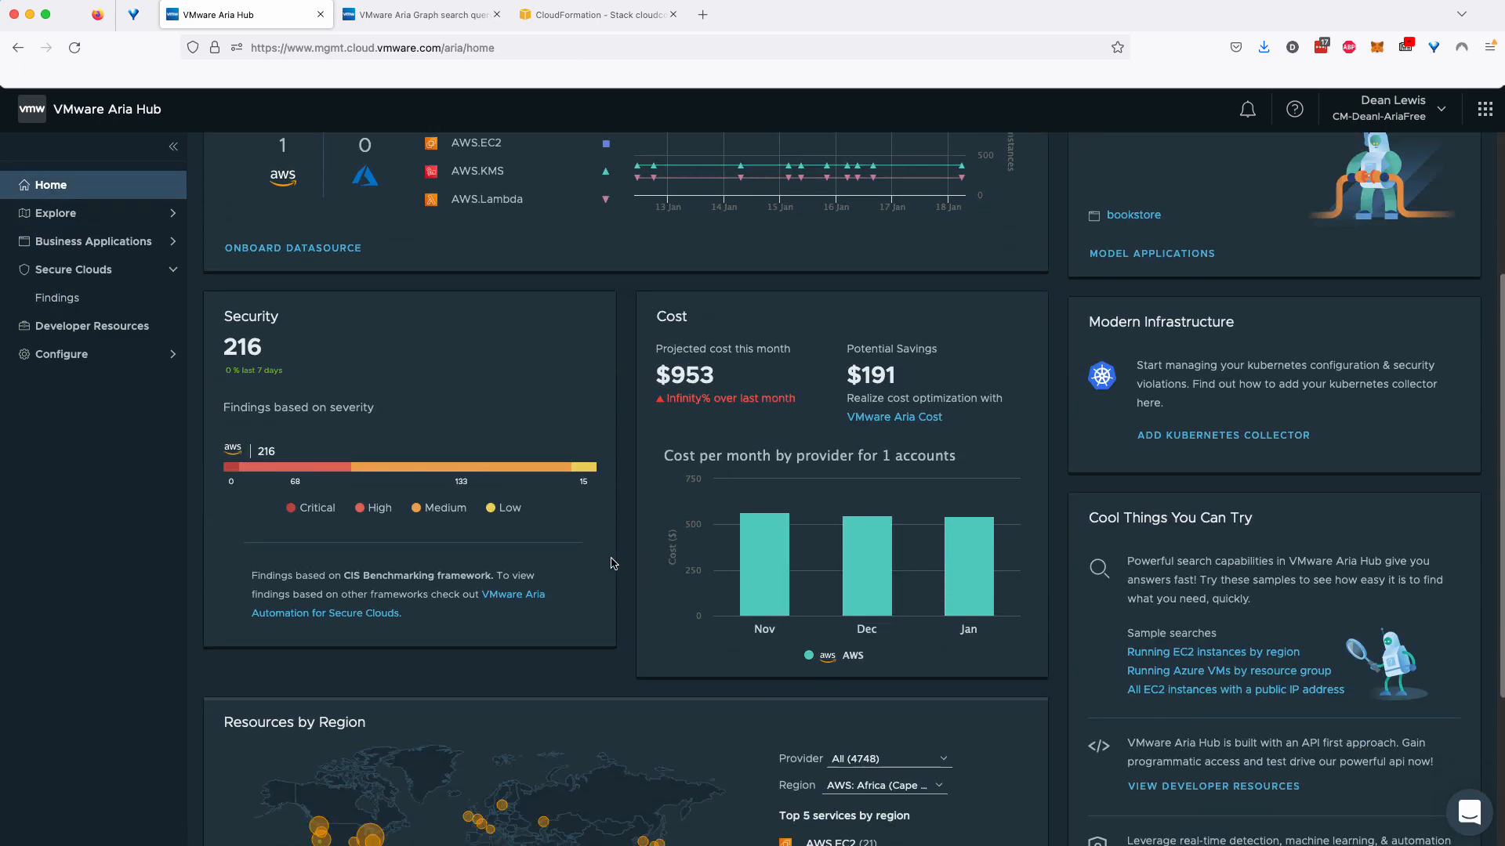
scroll(628, 561, up, 2)
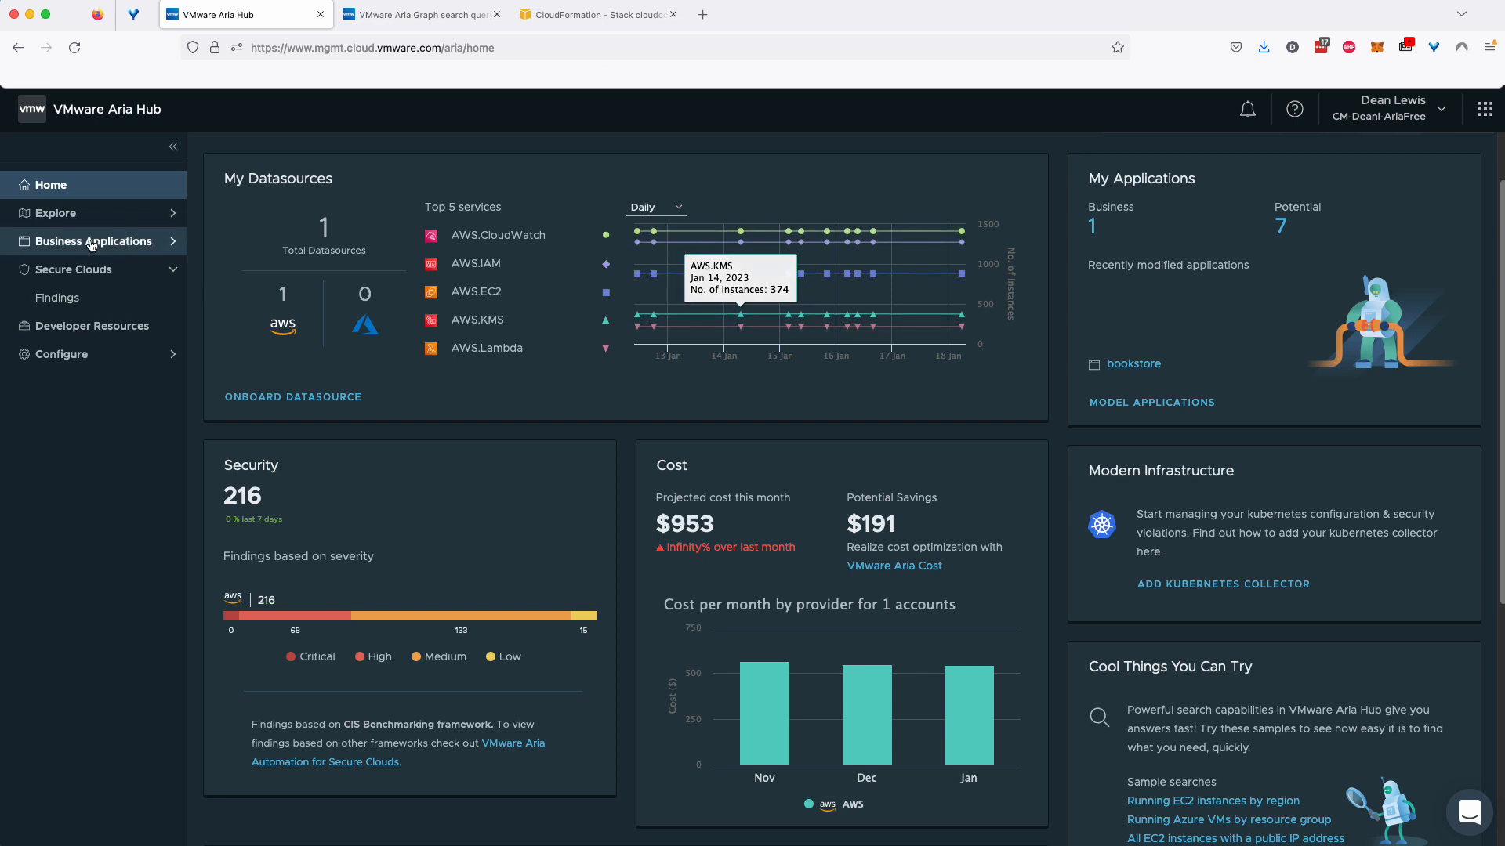
- Open Search & Explore and search the inventories of all providers for veducate.co.uk
click(91, 213)
click(110, 269)
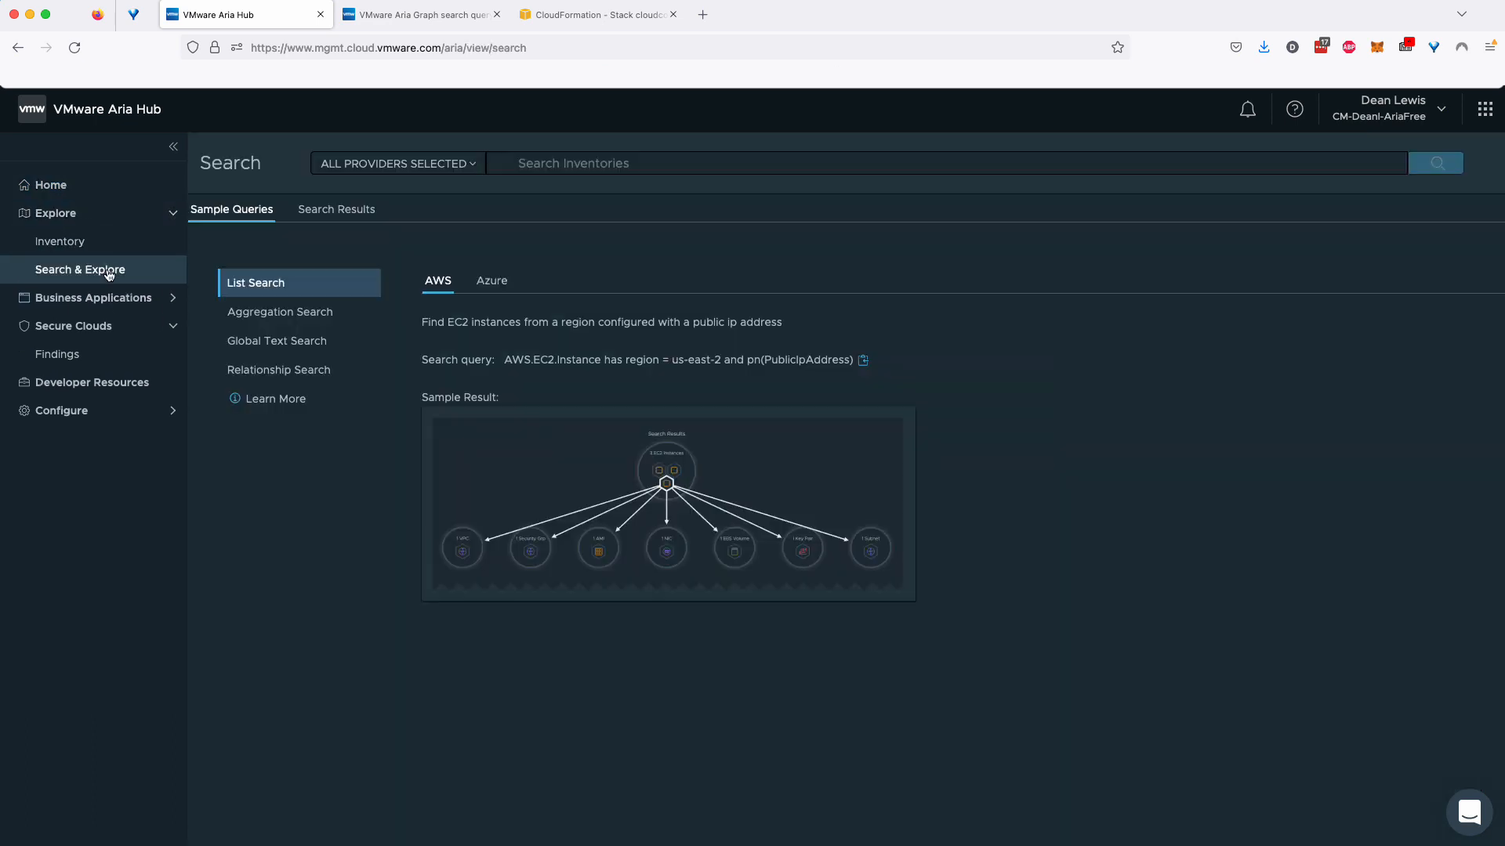
click(601, 164)
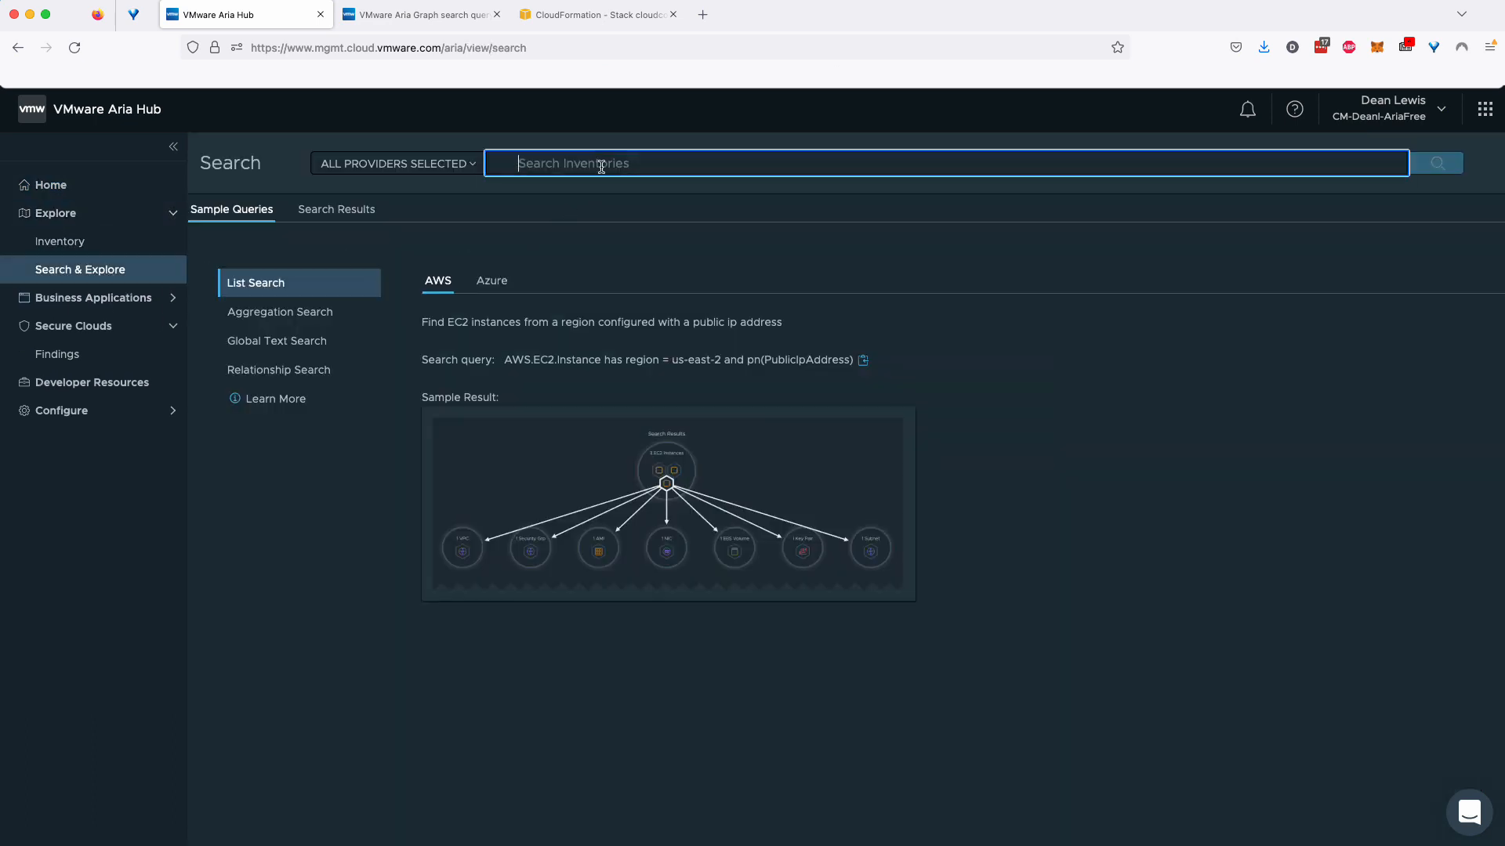
text(veducate.co)
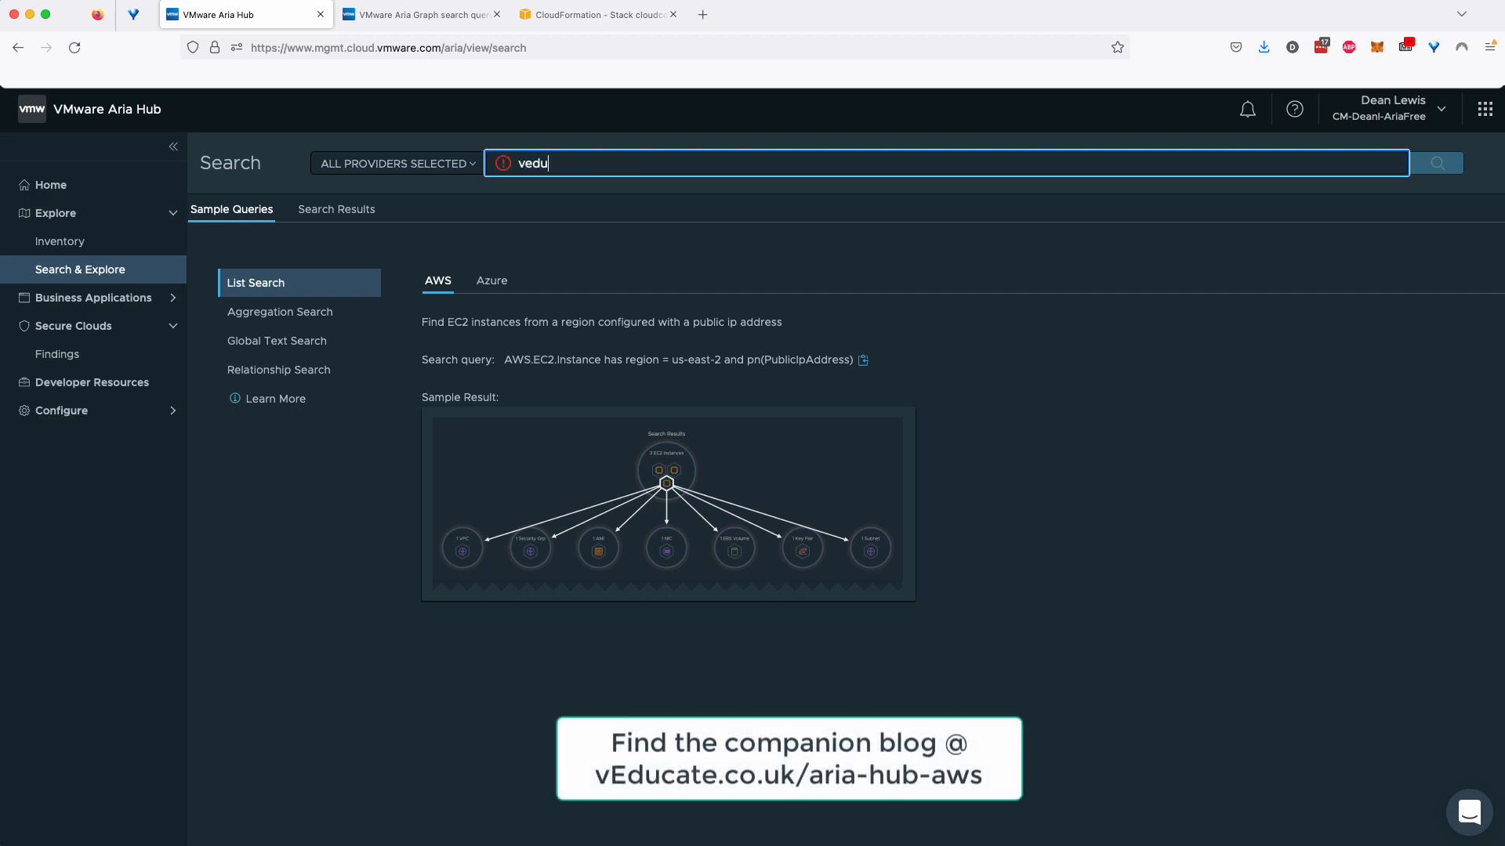
text(.uk)
key(Return)
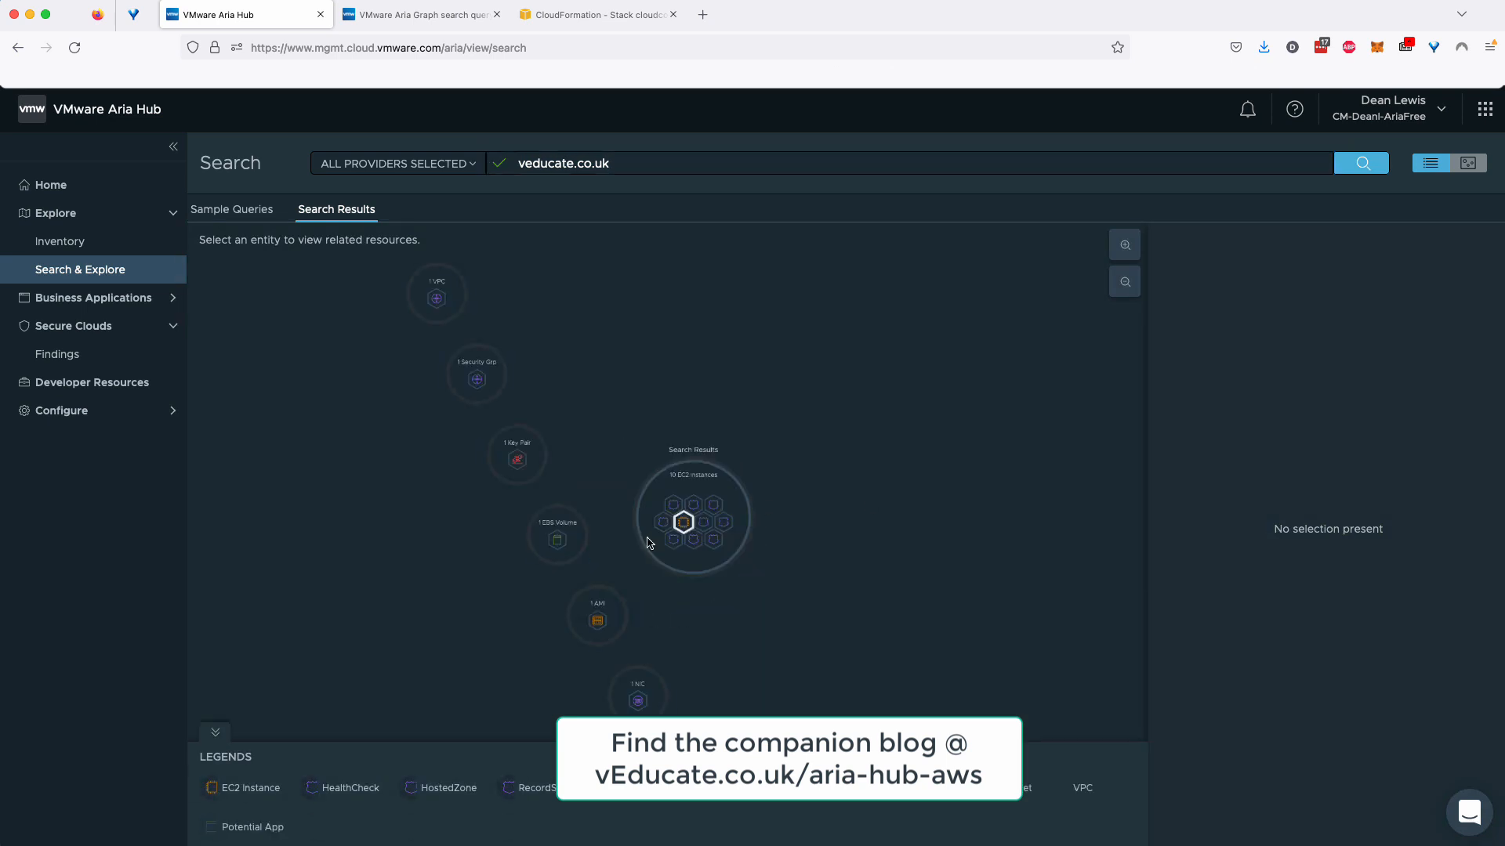
- Inspect the resources related to EC2 instance i-027d171cfee614368 in the search results, and return to the home dashboard
click(682, 521)
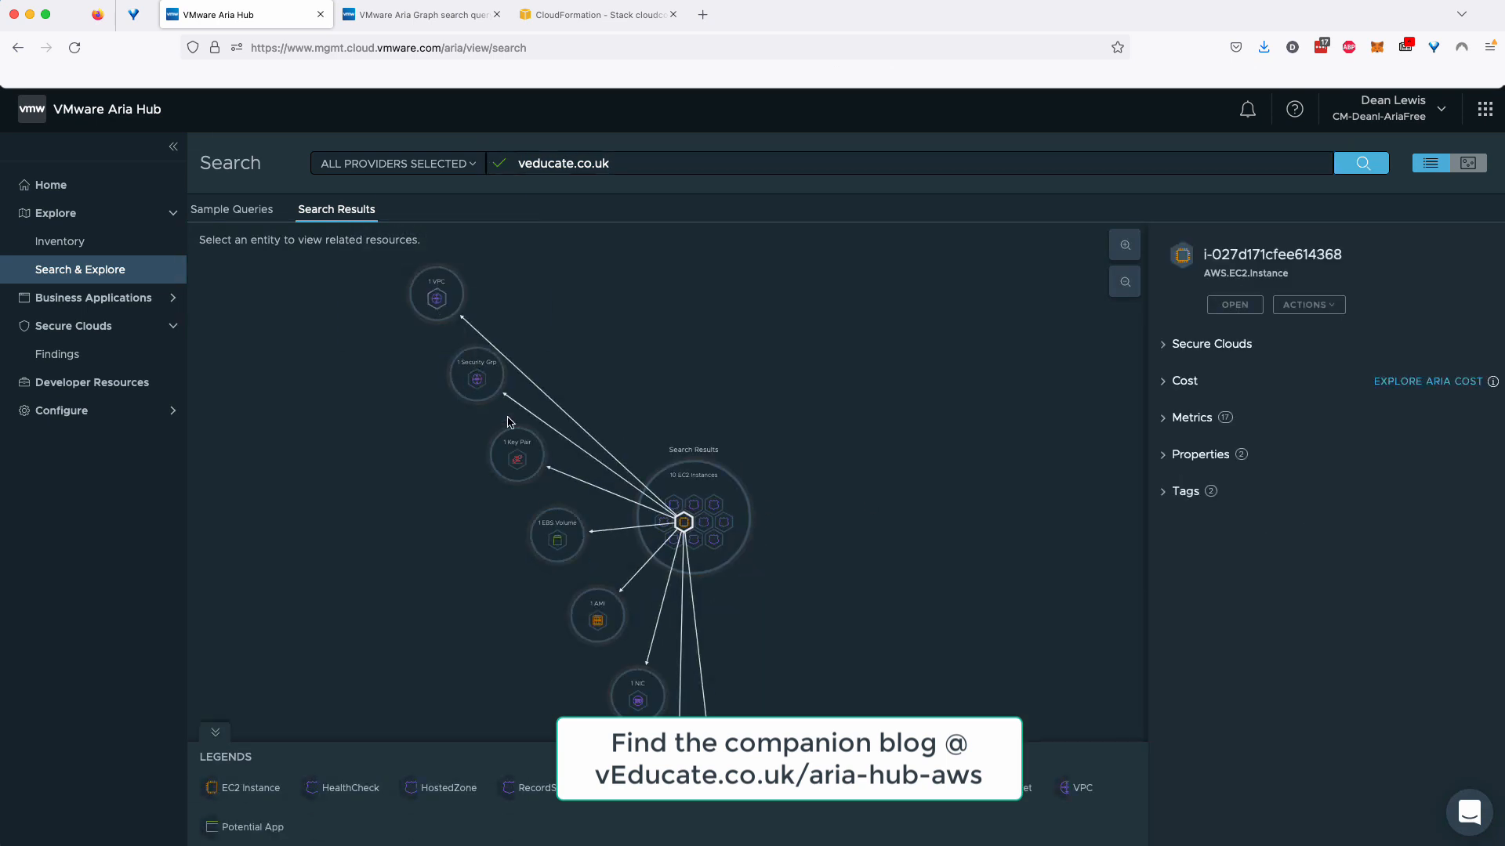
drag(539, 558, 440, 421)
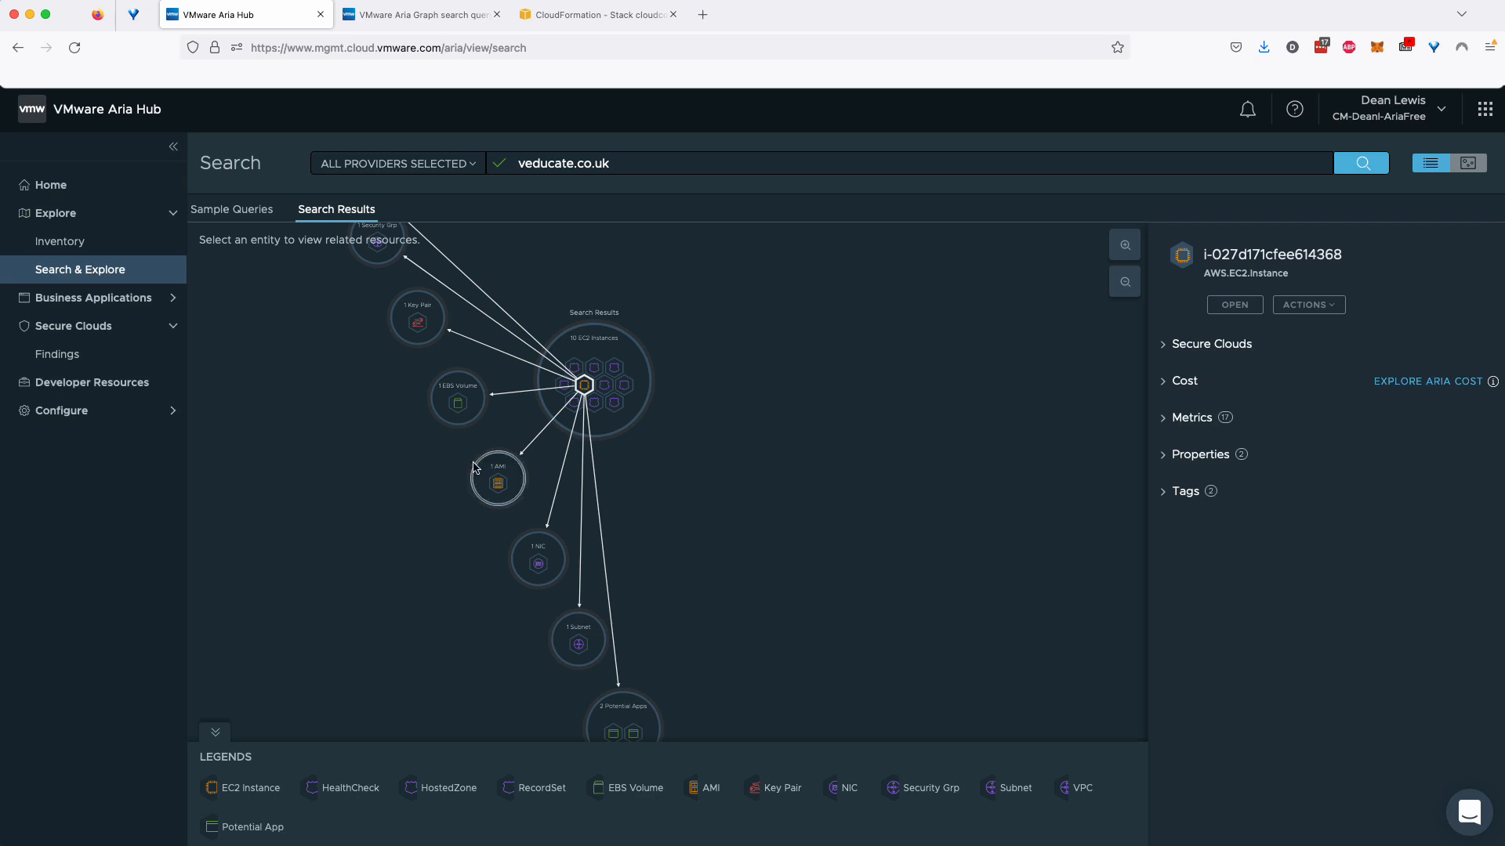
click(76, 196)
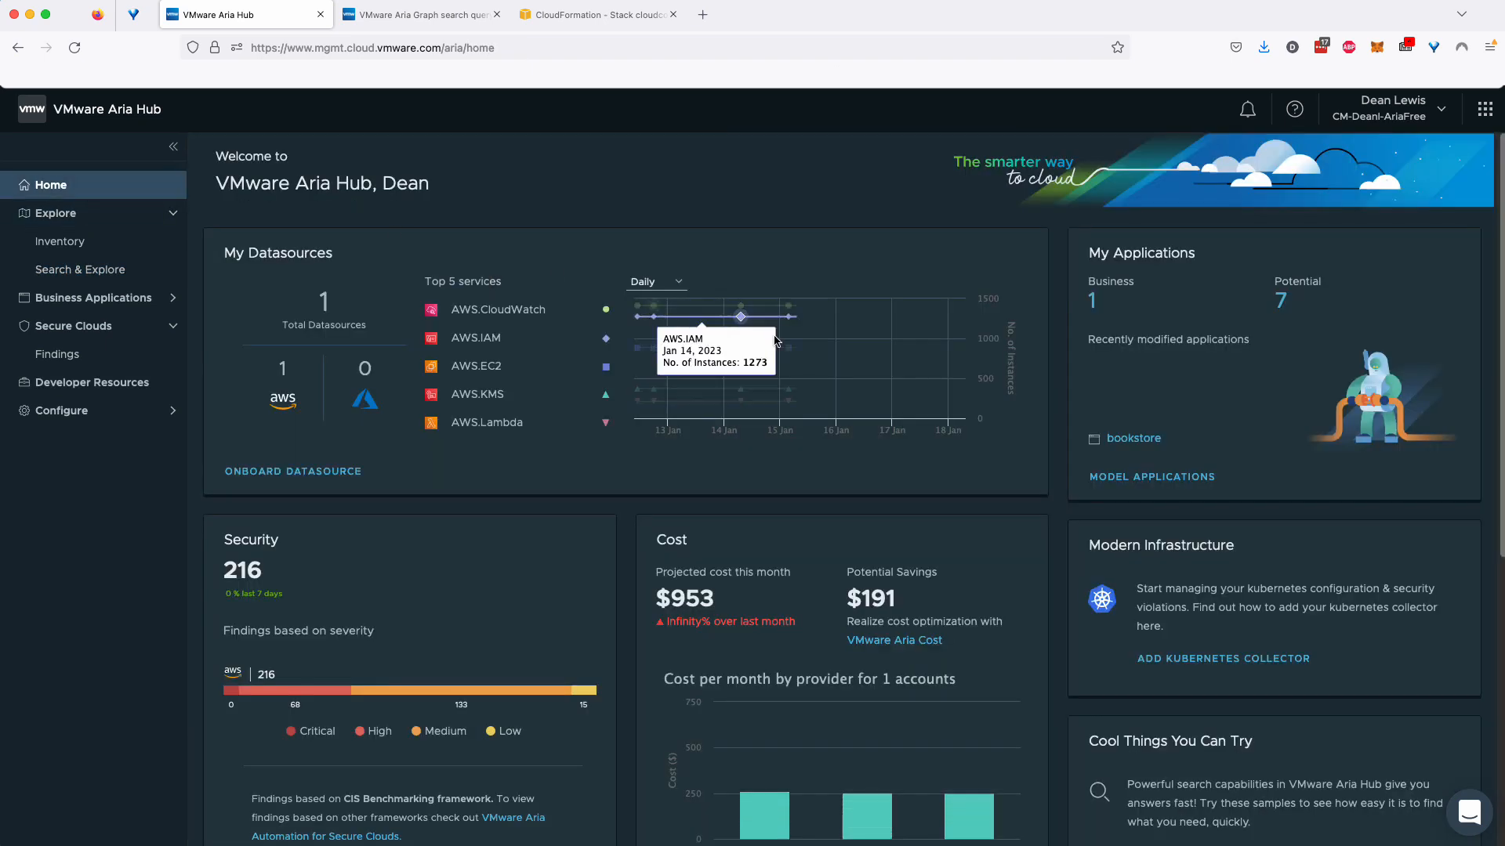